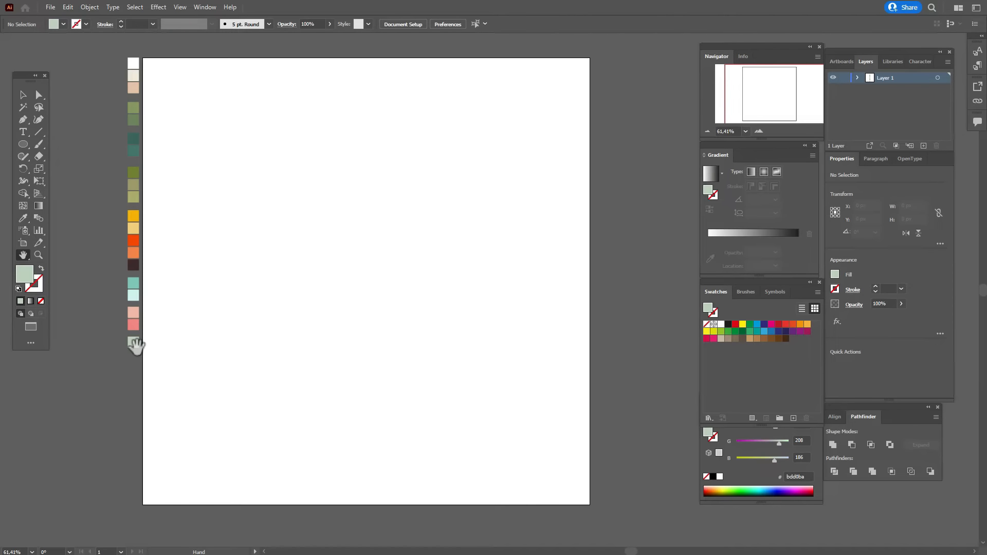
Step: Draw a pale green 1000 × 1000 px background rectangle covering the whole artboard, using the last palette colour
{"action": "left_click", "coordinate": [21, 221]}
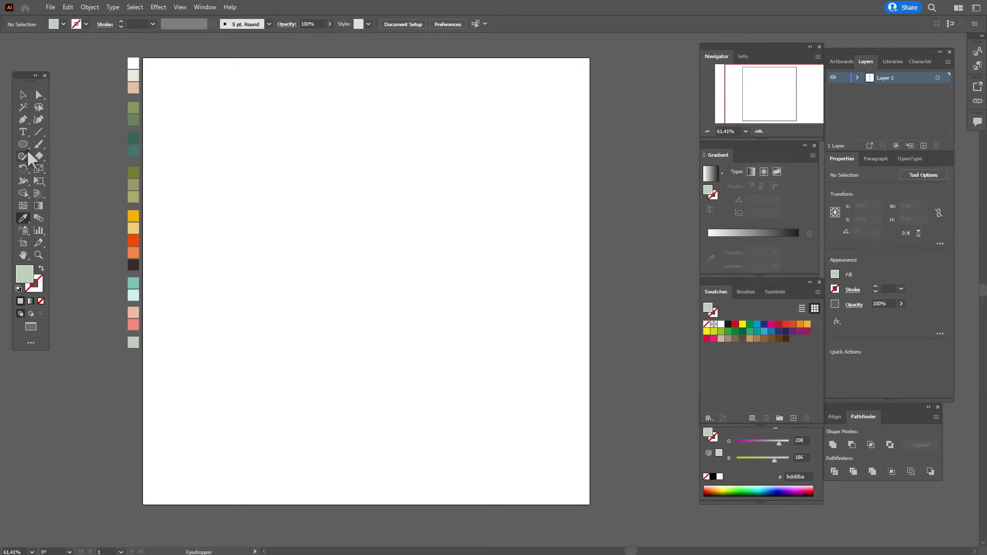
{"action": "left_click_drag", "start_coordinate": [26, 147], "coordinate": [58, 144]}
{"action": "left_click_drag", "start_coordinate": [143, 58], "coordinate": [577, 505]}
{"action": "left_click", "coordinate": [22, 95]}
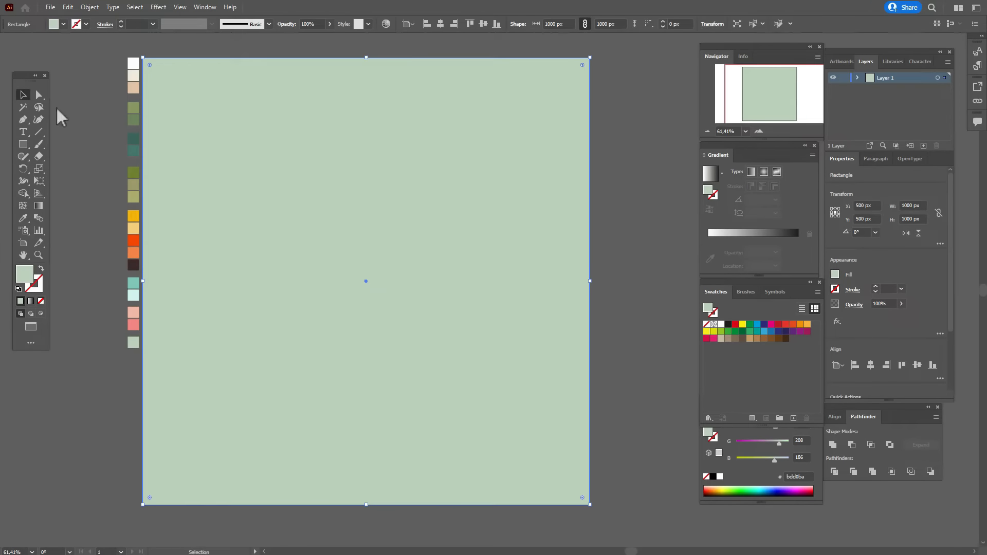
{"action": "left_click", "coordinate": [80, 114]}
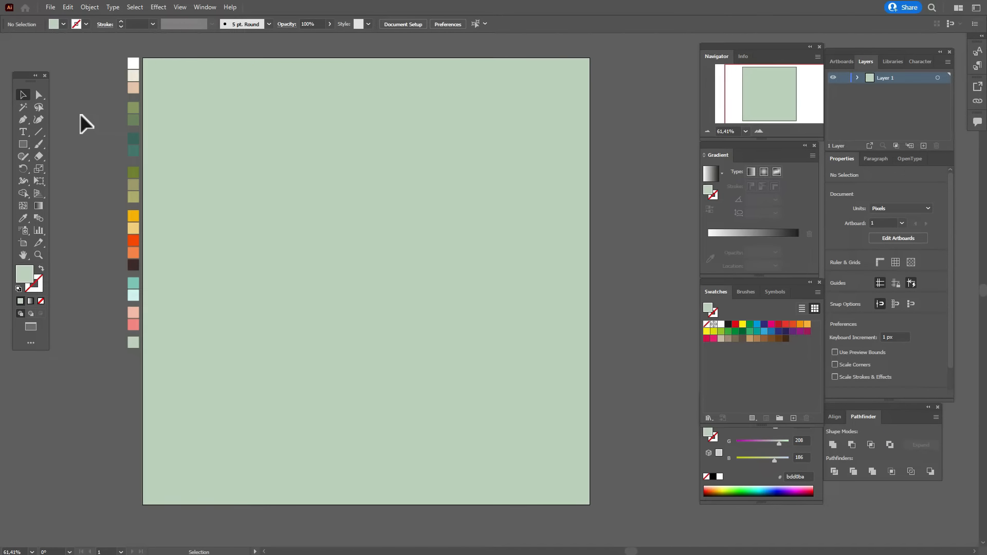
Step: Create a peach 500 × 350 px rectangle and place it in the artboard's lower half at X 500, Y 675 px
{"action": "left_click", "coordinate": [23, 218]}
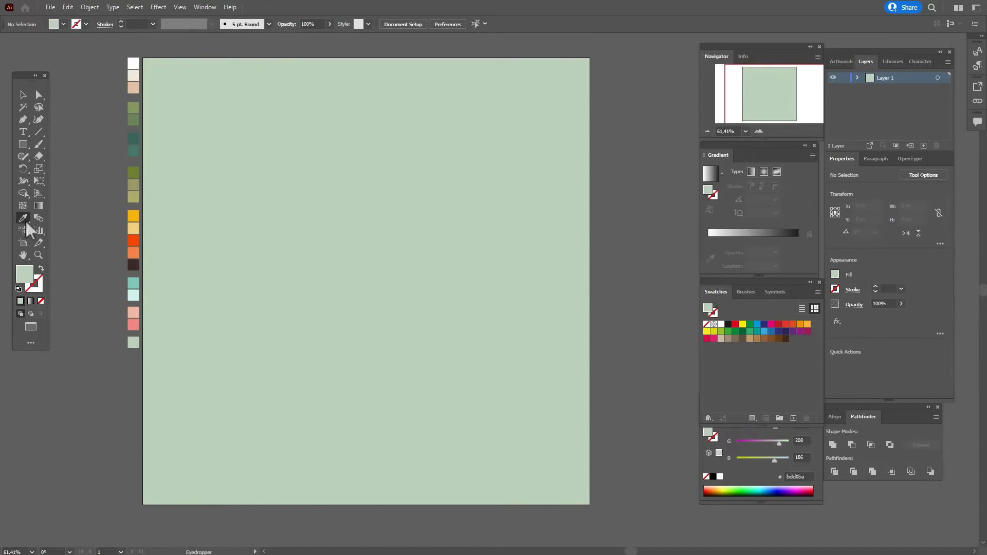
{"action": "left_click", "coordinate": [23, 144]}
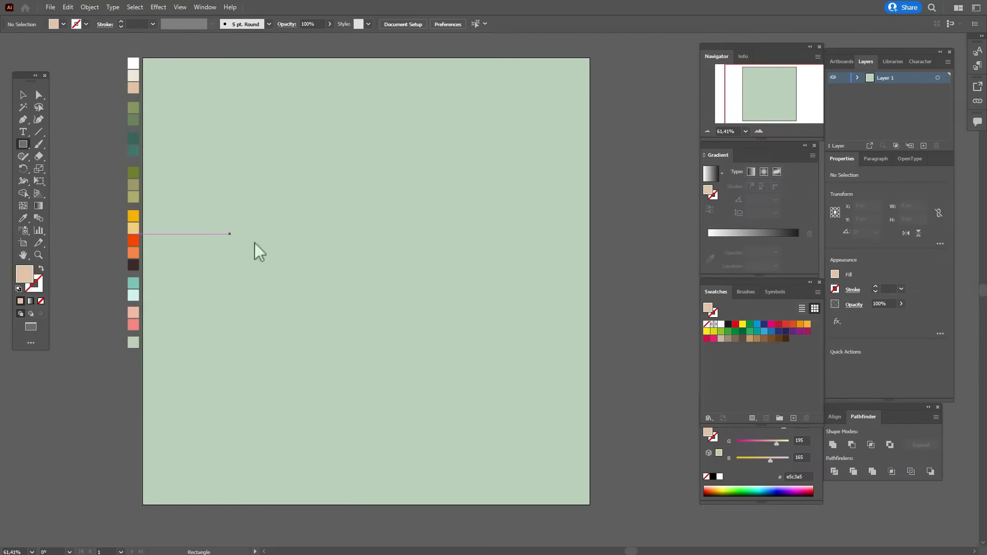
{"action": "left_click", "coordinate": [337, 285]}
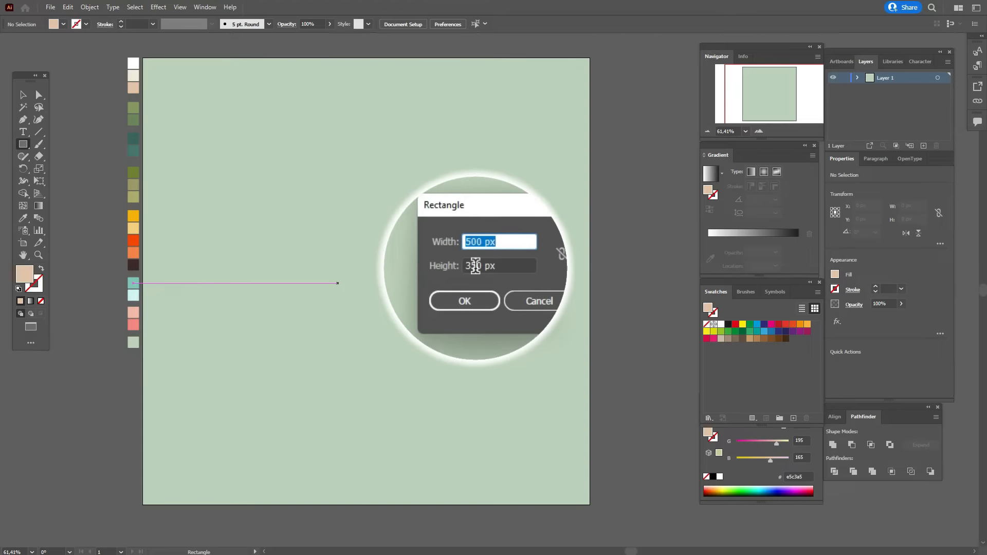
{"action": "left_click", "coordinate": [477, 291]}
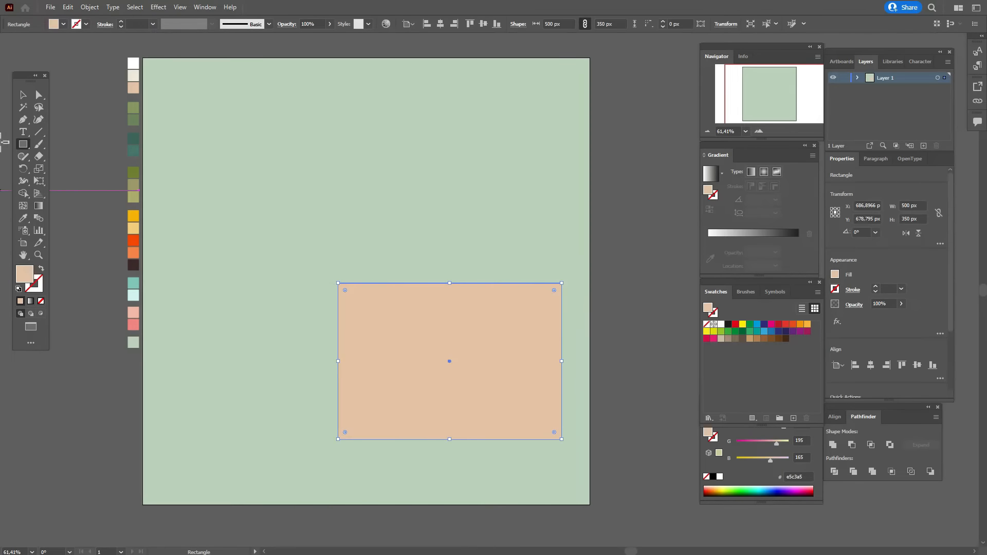
{"action": "left_click", "coordinate": [22, 94]}
{"action": "left_click_drag", "start_coordinate": [475, 337], "coordinate": [395, 335]}
Step: Duplicate the peach rectangle in place in front and recolour the copy with the cream palette swatch
{"action": "key", "text": "ctrl+c"}
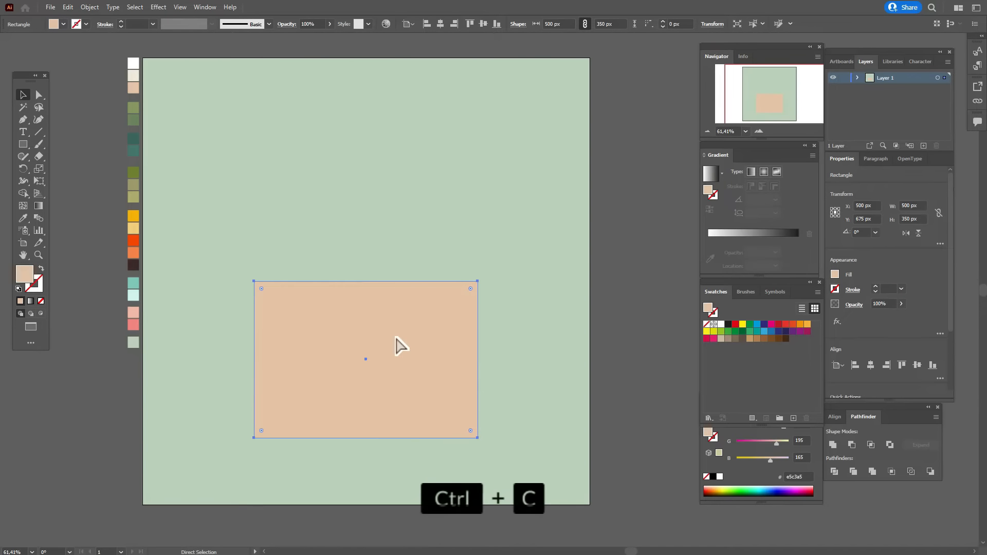
{"action": "key", "text": "ctrl+f"}
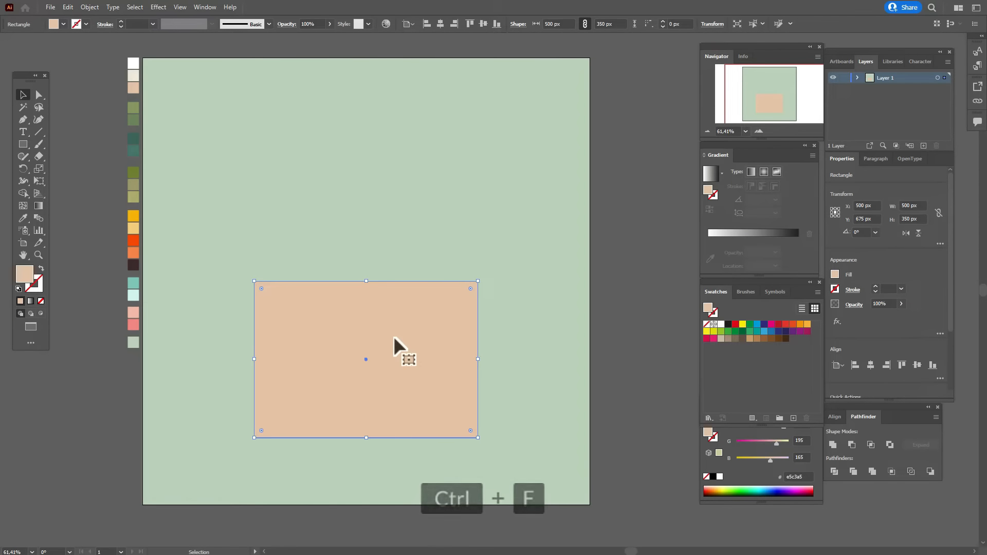
{"action": "left_click", "coordinate": [23, 219]}
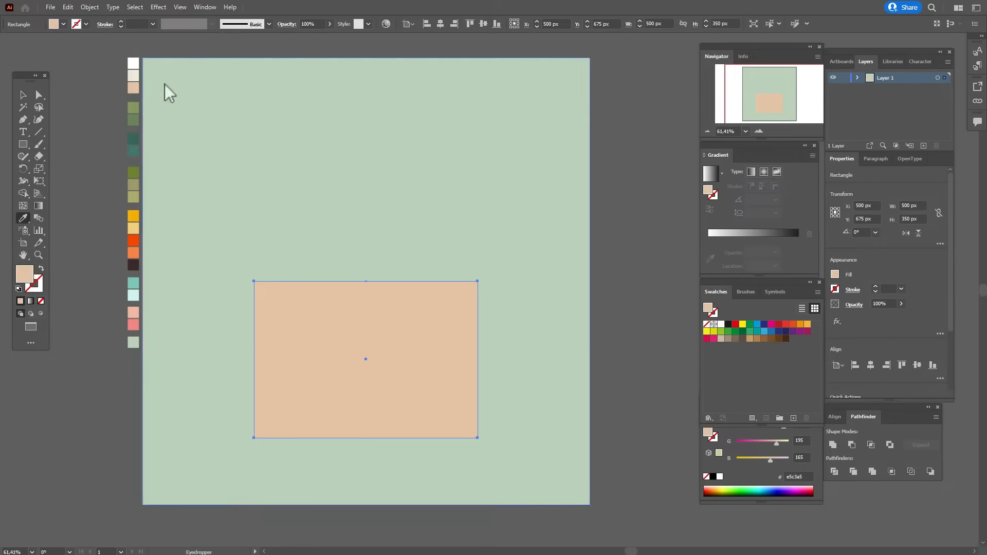
{"action": "left_click", "coordinate": [132, 75]}
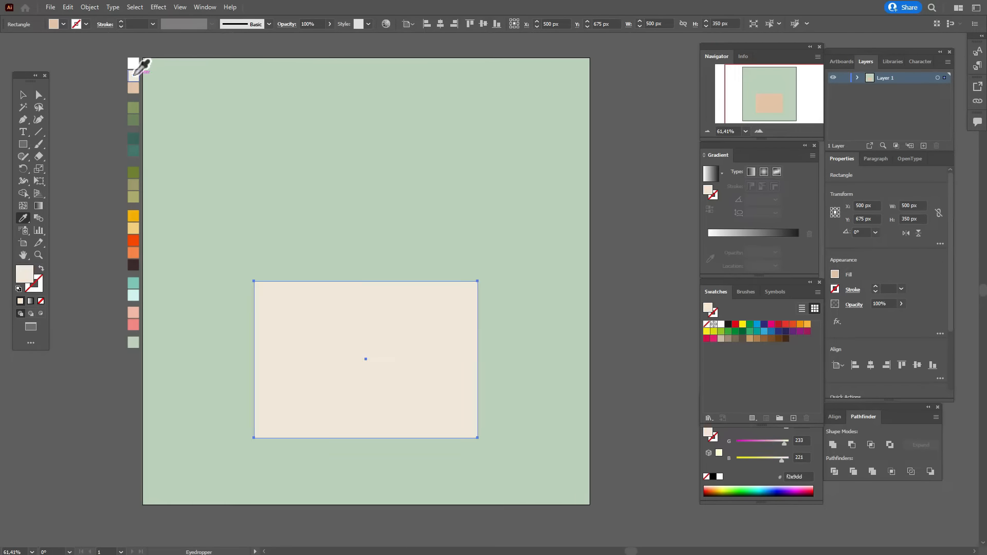
Step: Add an anchor point midway along the cream rectangle's top edge and pull it down to the rectangle's centre to form a V-shaped opening
{"action": "left_click", "coordinate": [28, 122]}
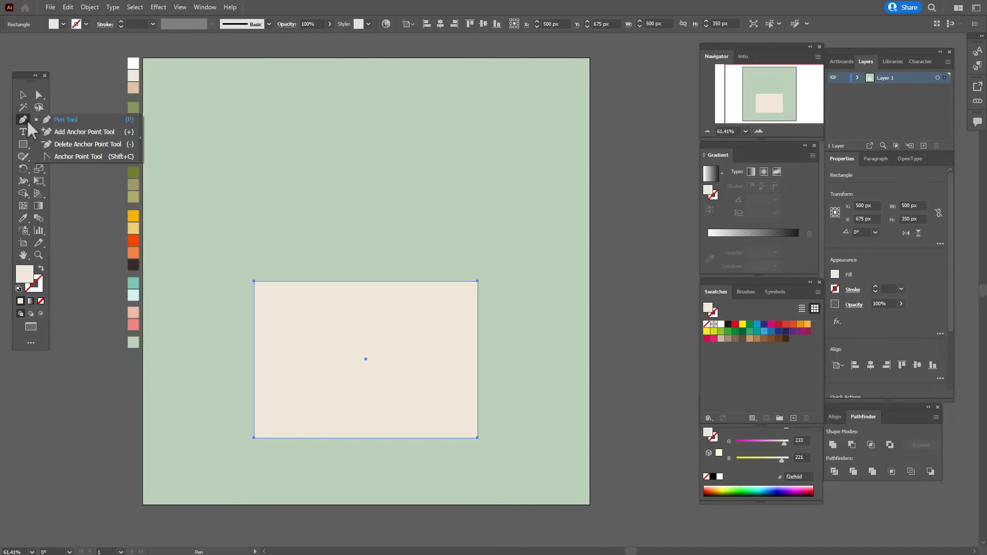
{"action": "left_click", "coordinate": [67, 133]}
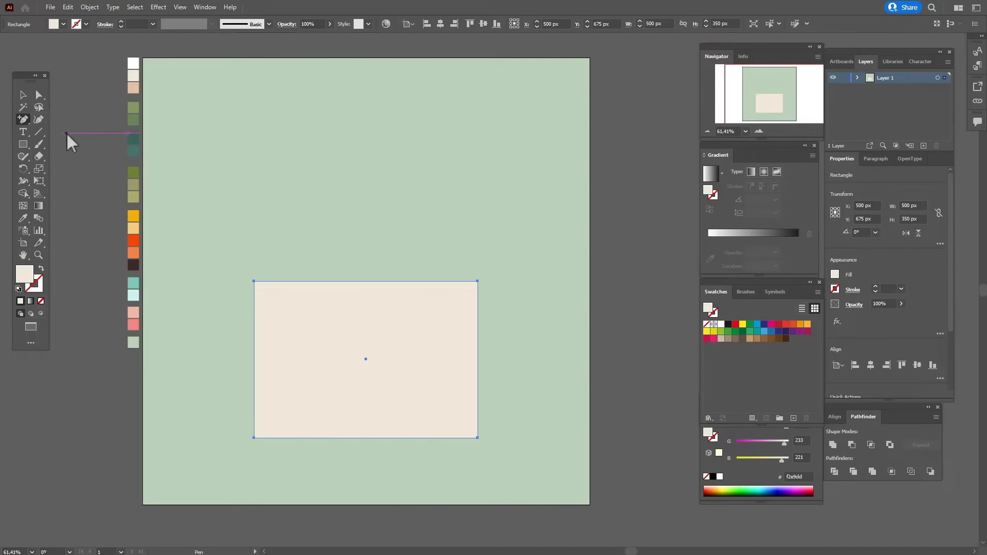
{"action": "left_click", "coordinate": [365, 281]}
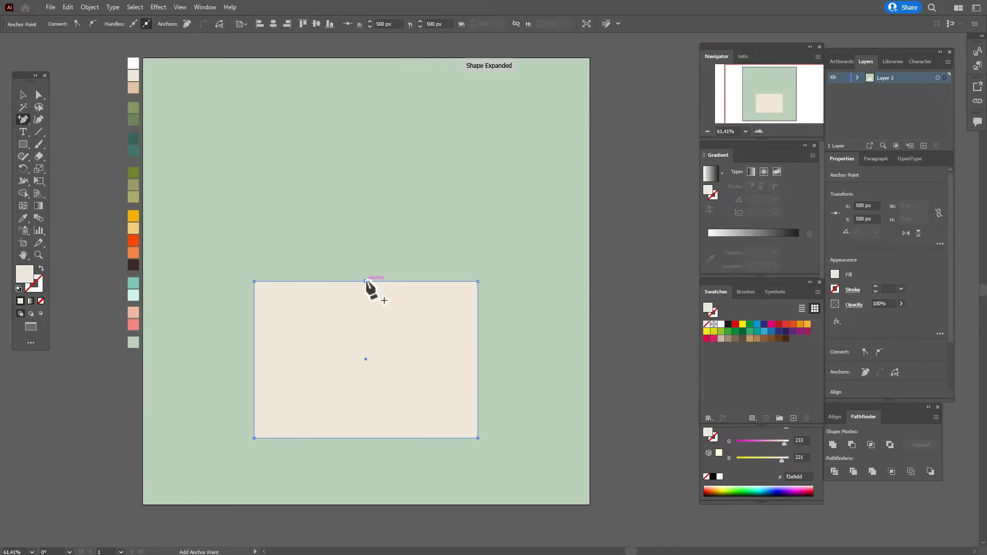
{"action": "left_click", "coordinate": [44, 97]}
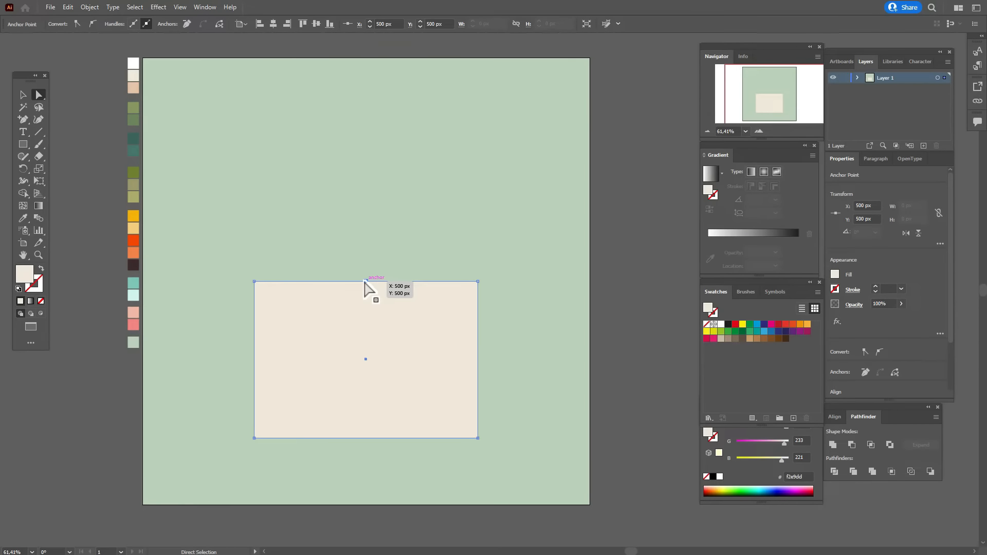
{"action": "left_click_drag", "start_coordinate": [365, 281], "coordinate": [364, 359]}
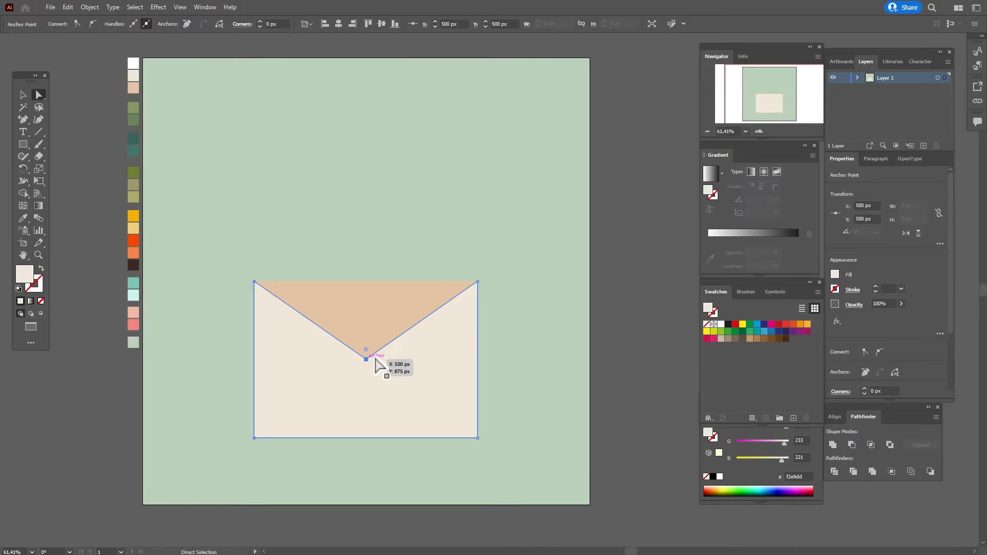
{"action": "left_click", "coordinate": [652, 363]}
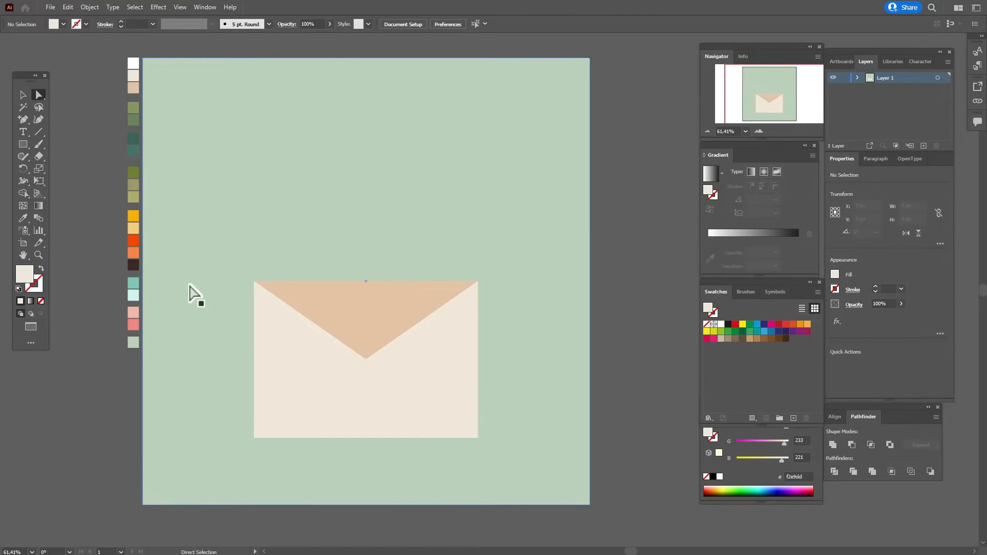
Step: Draw a closed cream triangle with the Pen tool from the envelope's two bottom corners to an apex at about X 500, Y 609 px
{"action": "left_click_drag", "start_coordinate": [29, 126], "coordinate": [59, 119]}
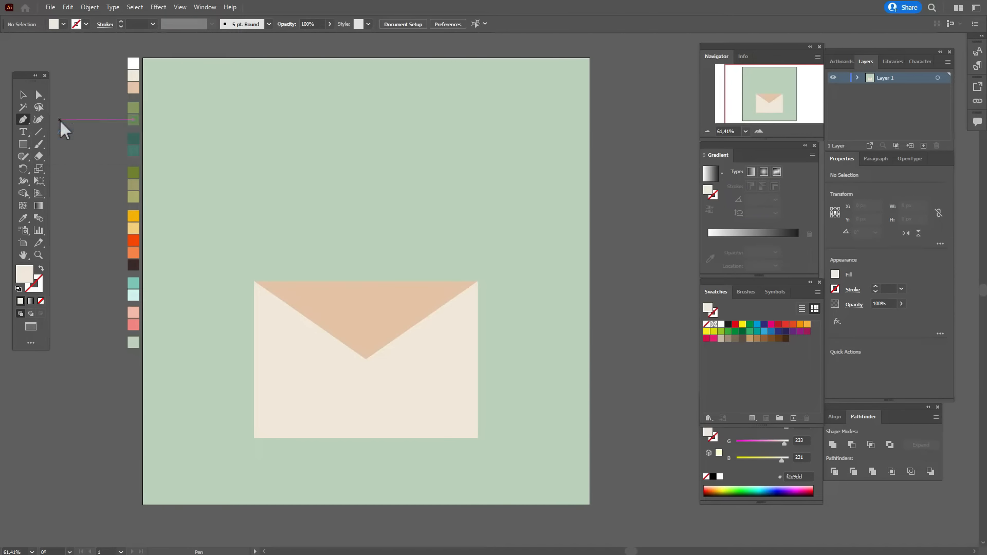
{"action": "left_click", "coordinate": [254, 437]}
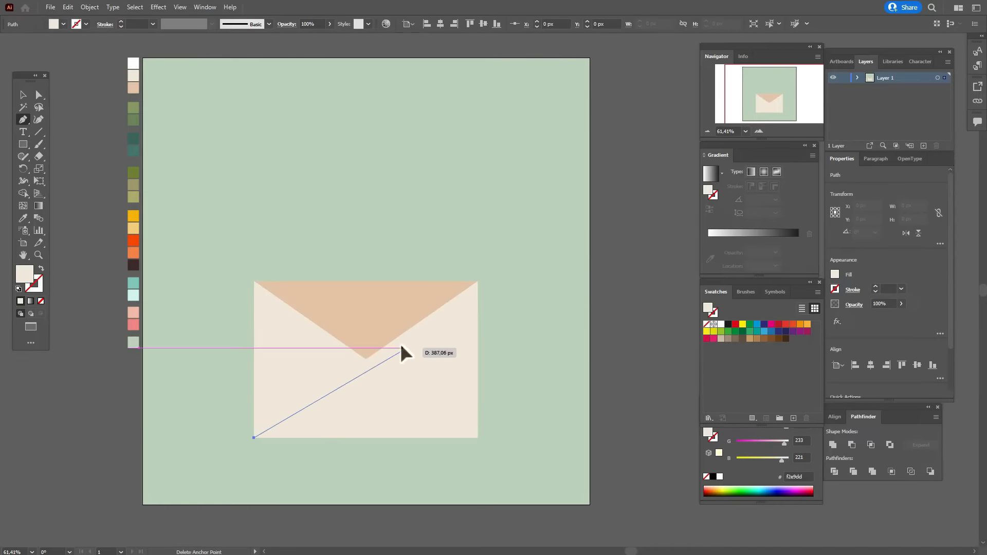
{"action": "left_click", "coordinate": [365, 330]}
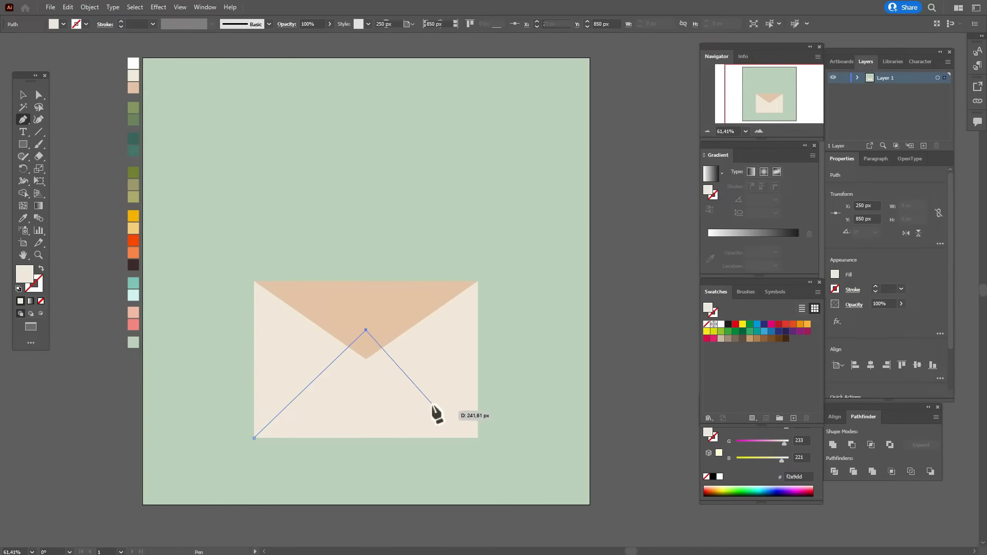
{"action": "left_click", "coordinate": [477, 438]}
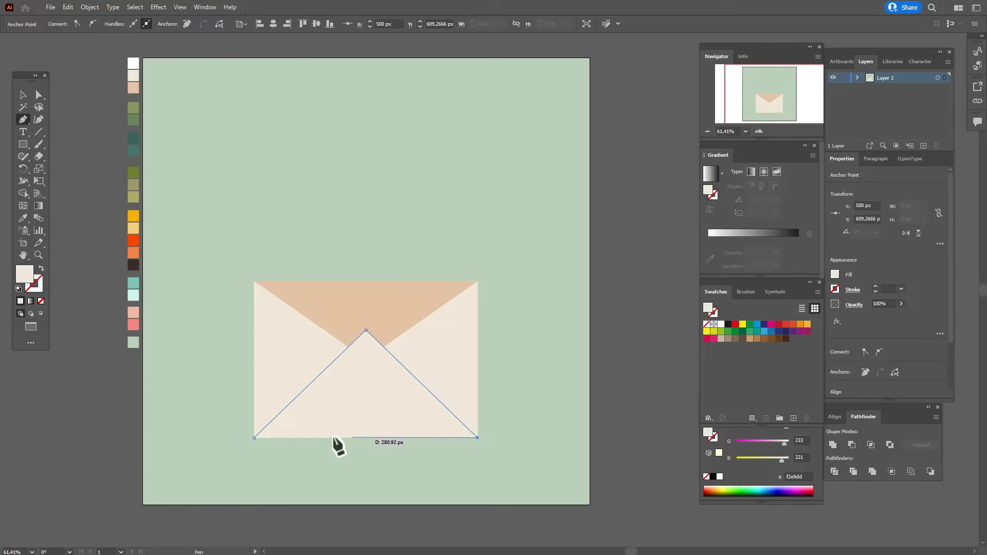
{"action": "left_click", "coordinate": [253, 437]}
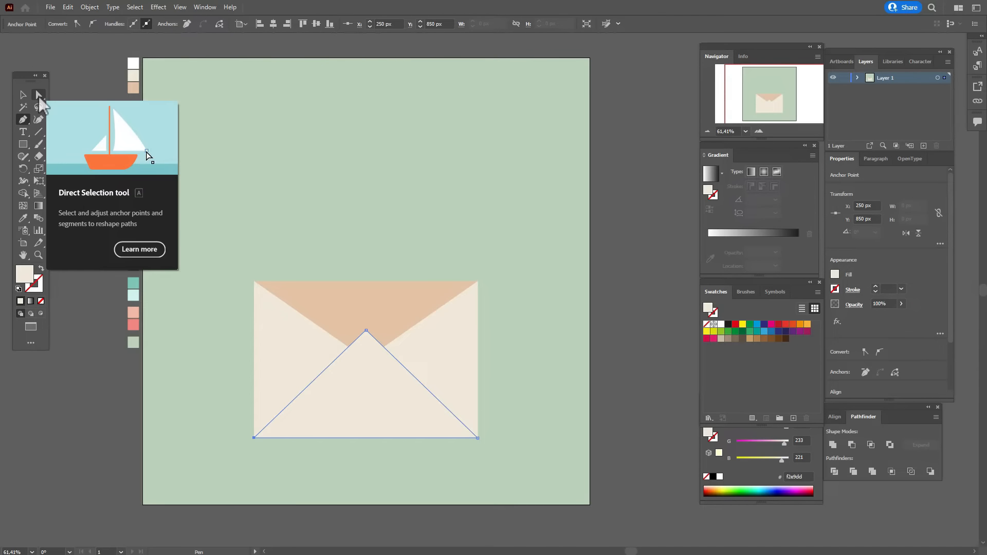
Step: Round the apex corner of the cream triangle
{"action": "left_click", "coordinate": [39, 98]}
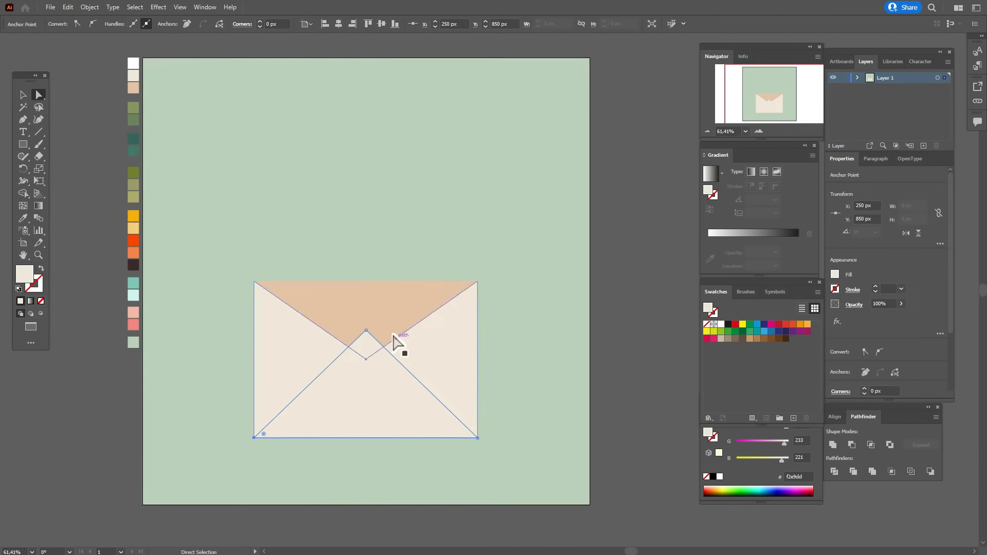
{"action": "left_click", "coordinate": [365, 330]}
{"action": "left_click_drag", "start_coordinate": [366, 346], "coordinate": [370, 359]}
Step: Duplicate the rounded triangle straight upward so the copy's base sits on the envelope's top edge as an open flap
{"action": "key", "text": "v"}
{"action": "left_click_drag", "start_coordinate": [375, 411], "coordinate": [375, 259]}
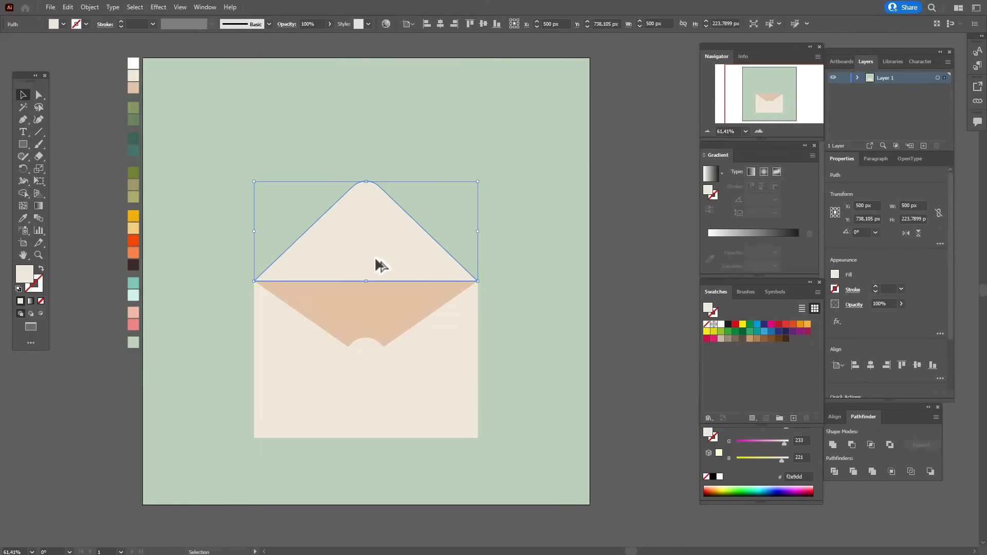
{"action": "left_click", "coordinate": [640, 323]}
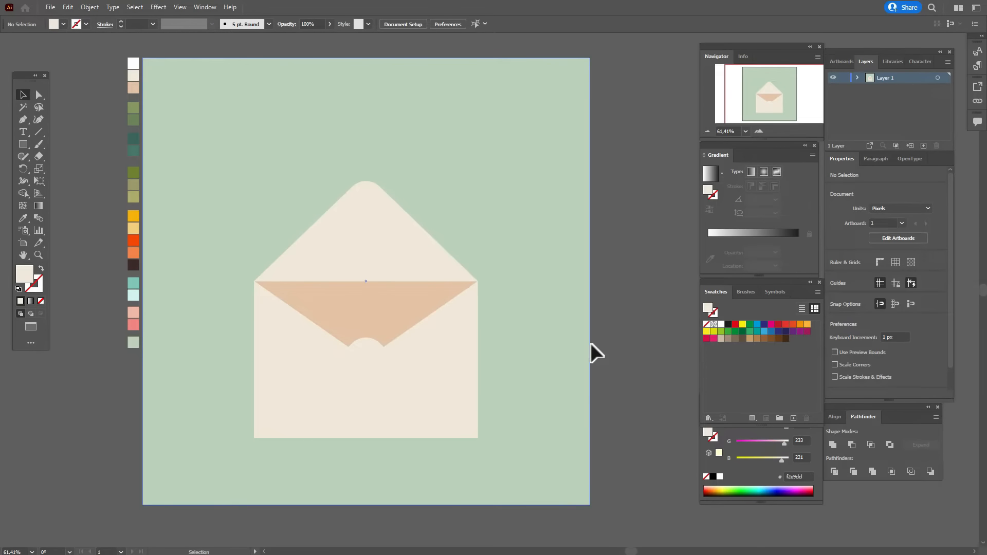
Step: Apply a vertical Bulge warp with 9% bend to the V-notched envelope front and expand its appearance
{"action": "left_click", "coordinate": [292, 343]}
{"action": "left_click", "coordinate": [157, 7]}
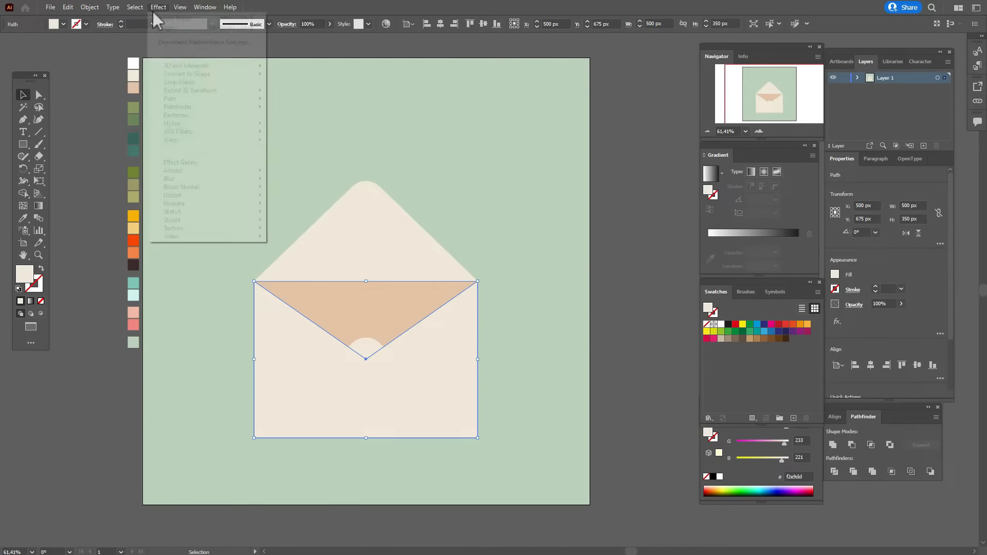
{"action": "mouse_move", "coordinate": [202, 138]}
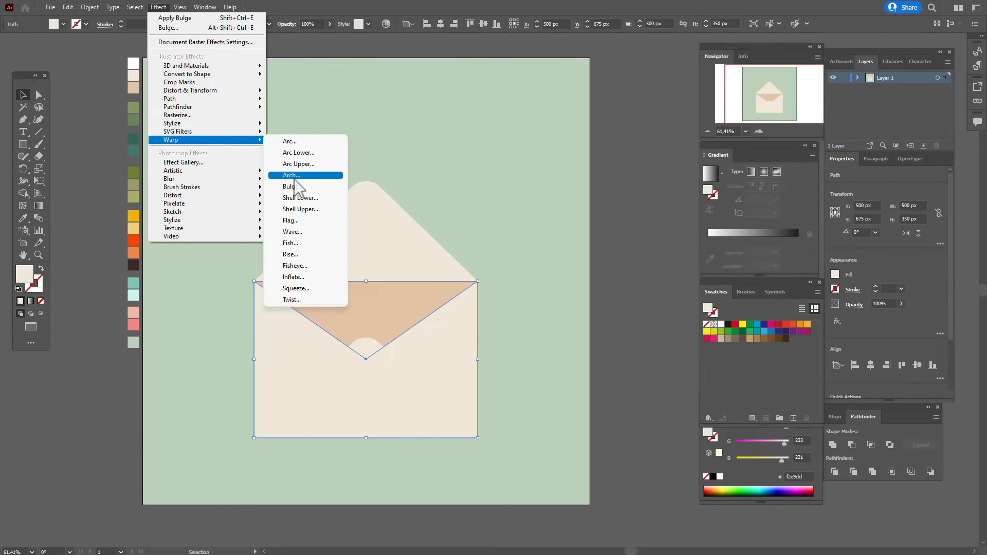
{"action": "left_click", "coordinate": [302, 187]}
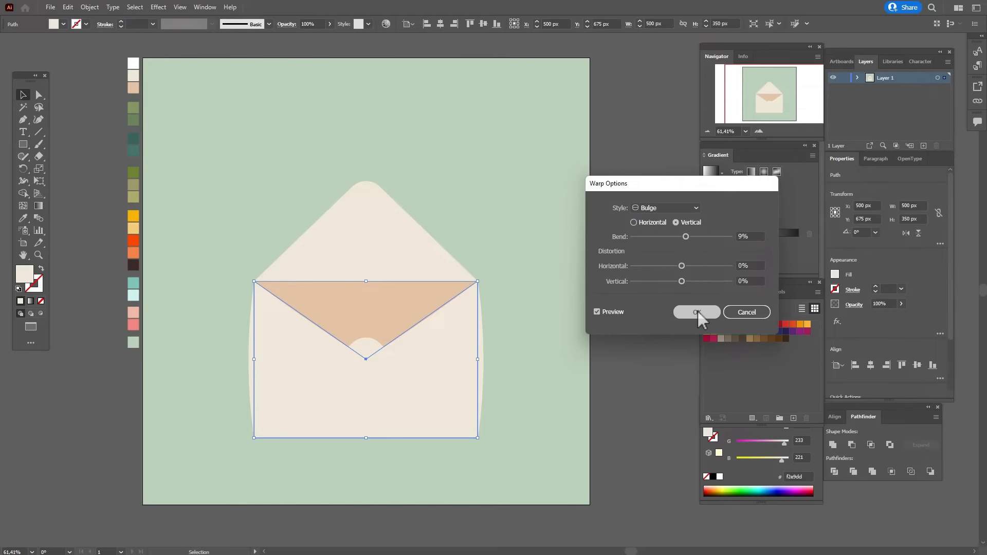
{"action": "left_click", "coordinate": [698, 311]}
{"action": "left_click", "coordinate": [89, 8]}
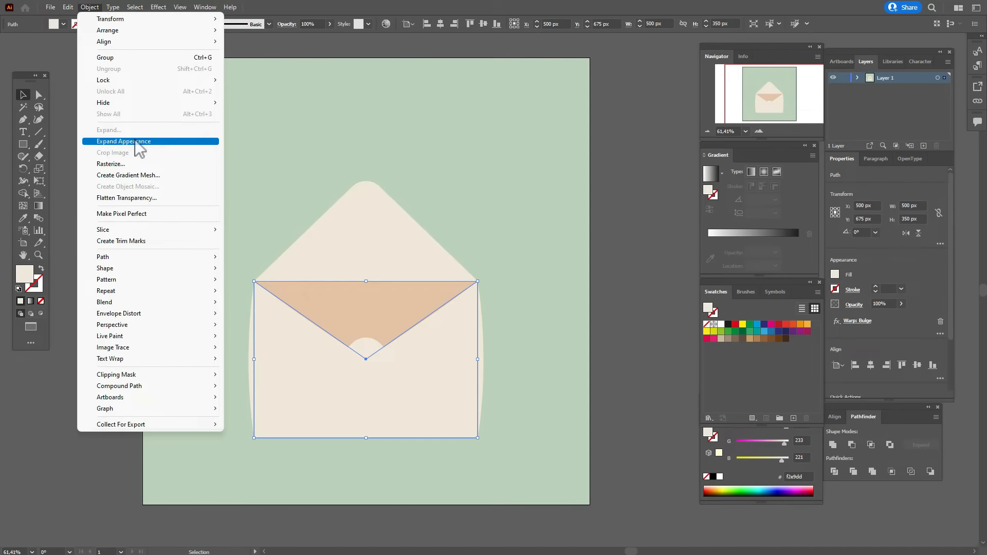
{"action": "left_click", "coordinate": [135, 141]}
{"action": "left_click", "coordinate": [615, 283]}
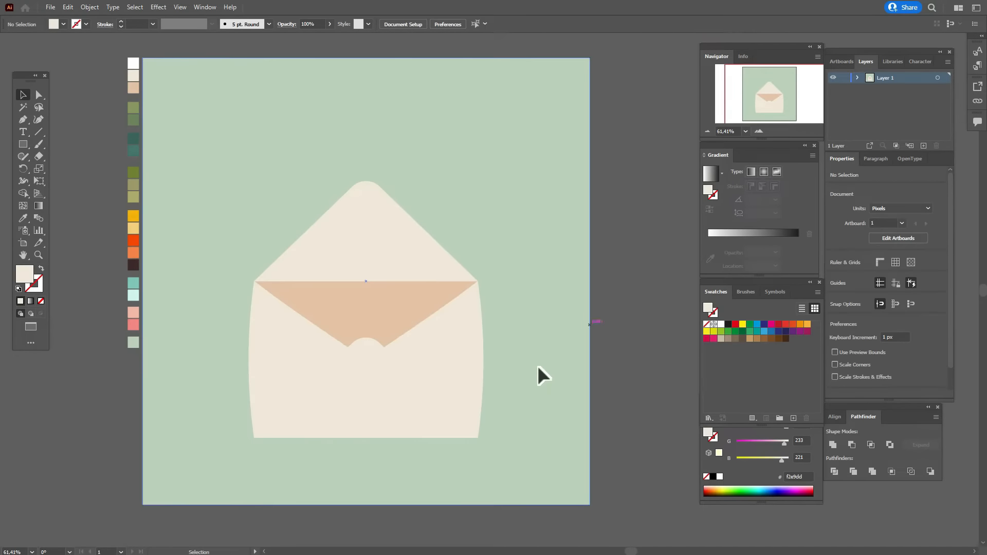
Step: Duplicate the lower rounded triangle in place in front and recolour the copy with the peach palette swatch
{"action": "left_click", "coordinate": [383, 406]}
{"action": "key", "text": "ctrl+c"}
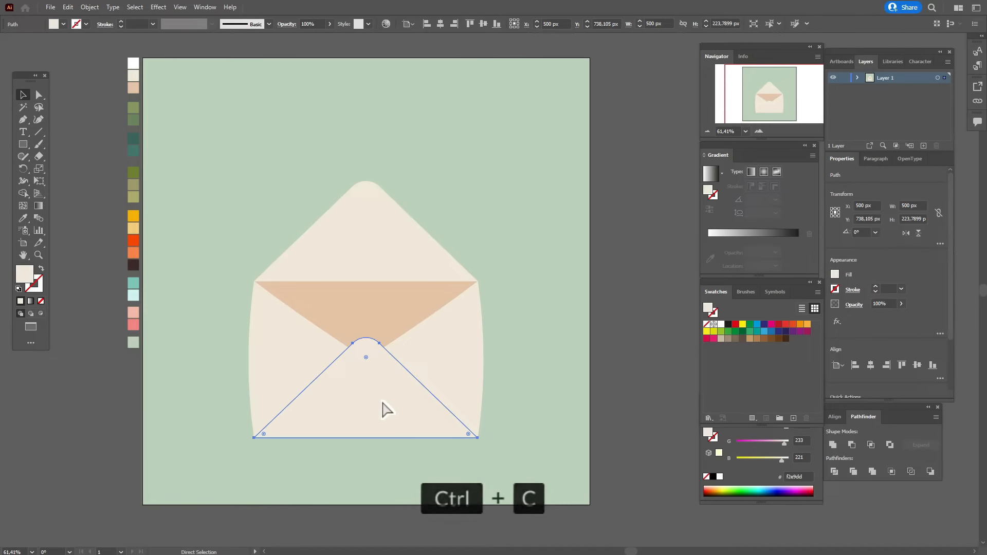
{"action": "key", "text": "ctrl+f"}
{"action": "key", "text": "v"}
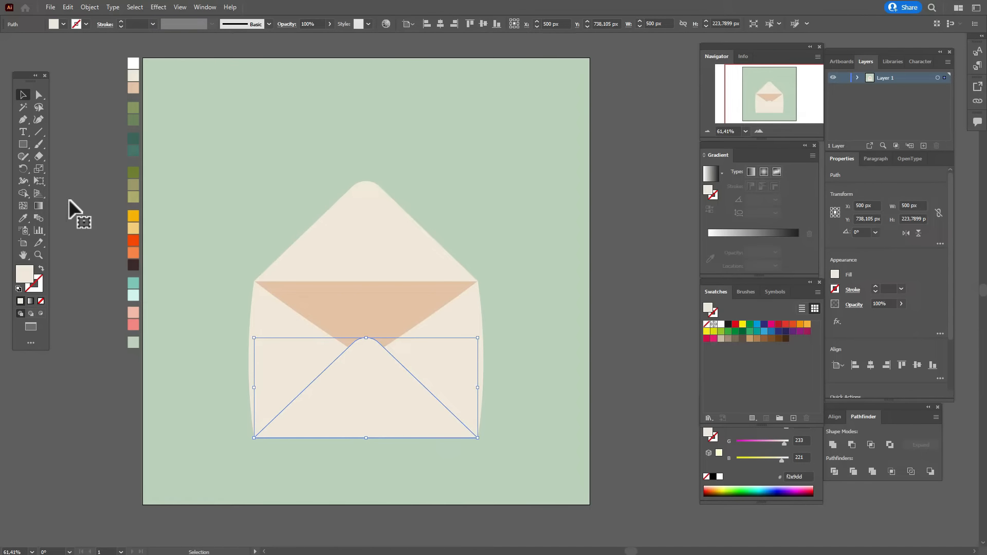
{"action": "left_click", "coordinate": [22, 218]}
{"action": "left_click", "coordinate": [132, 88]}
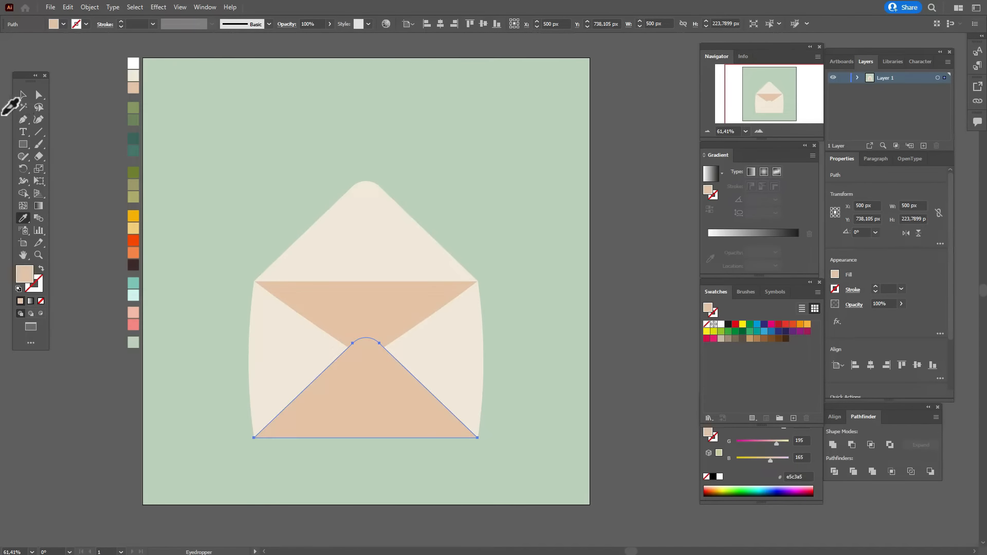
Step: Send the peach rounded triangle one level backward, behind the cream one
{"action": "left_click", "coordinate": [23, 95]}
{"action": "right_click", "coordinate": [391, 383]}
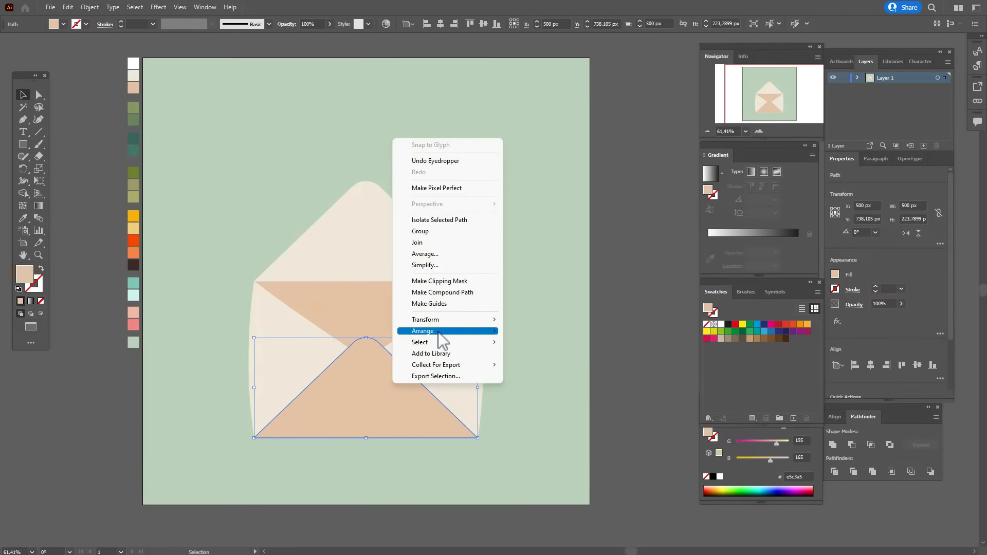
{"action": "mouse_move", "coordinate": [437, 332]}
{"action": "left_click", "coordinate": [544, 354]}
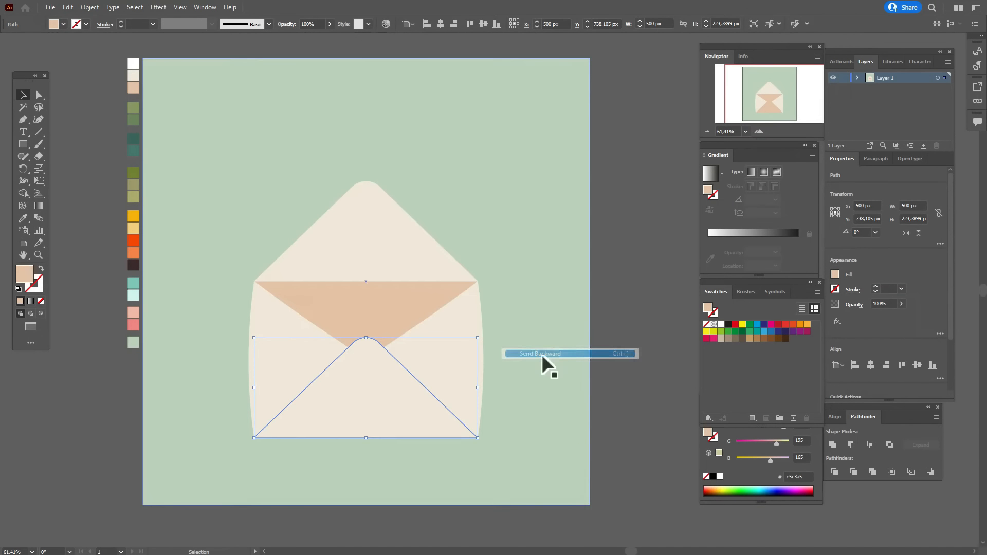
Step: Apply a vertical Bulge warp to the peach rounded triangle with a stronger bend than the cream one, and expand its appearance
{"action": "left_click", "coordinate": [158, 7]}
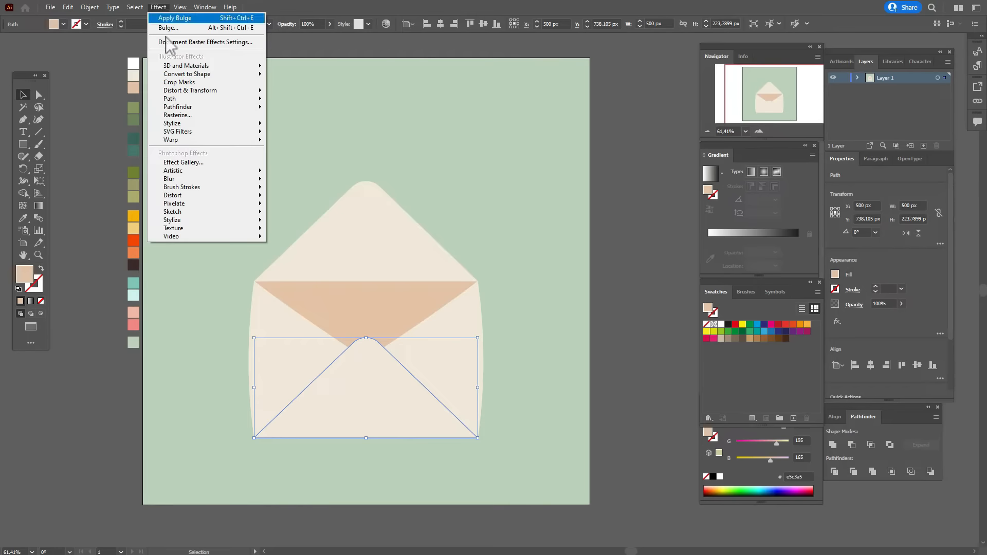
{"action": "mouse_move", "coordinate": [191, 139]}
{"action": "left_click", "coordinate": [302, 187]}
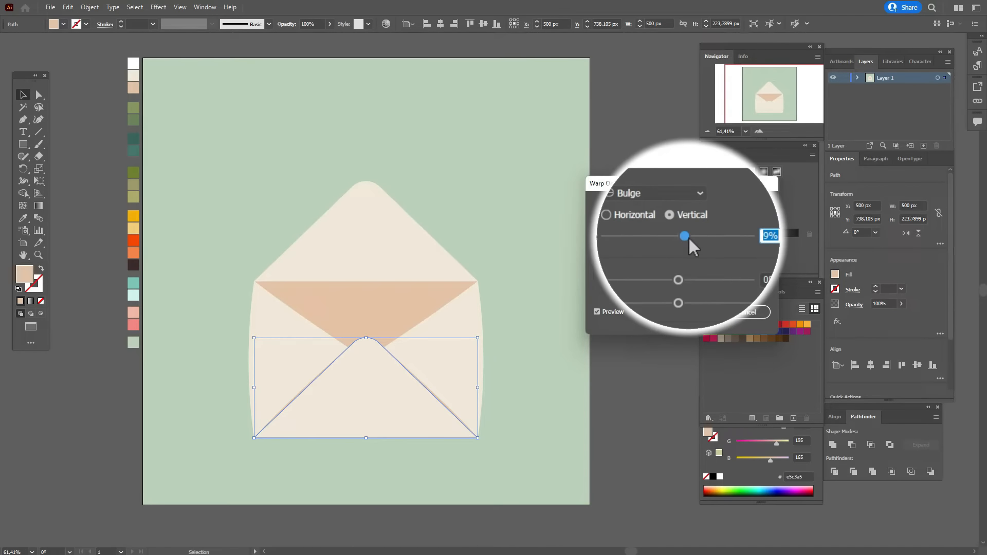
{"action": "left_click_drag", "start_coordinate": [689, 237], "coordinate": [691, 239]}
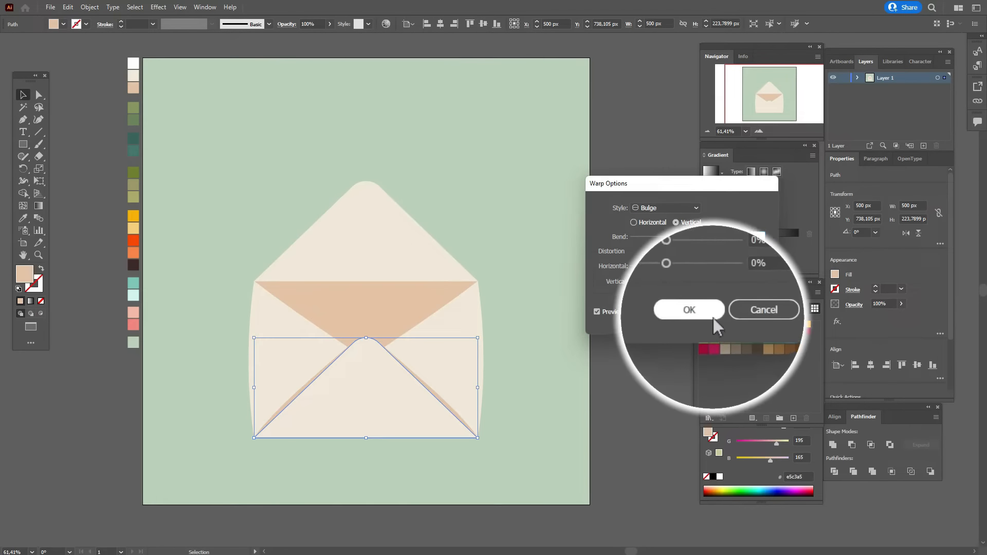
{"action": "left_click", "coordinate": [699, 311]}
{"action": "left_click", "coordinate": [93, 7]}
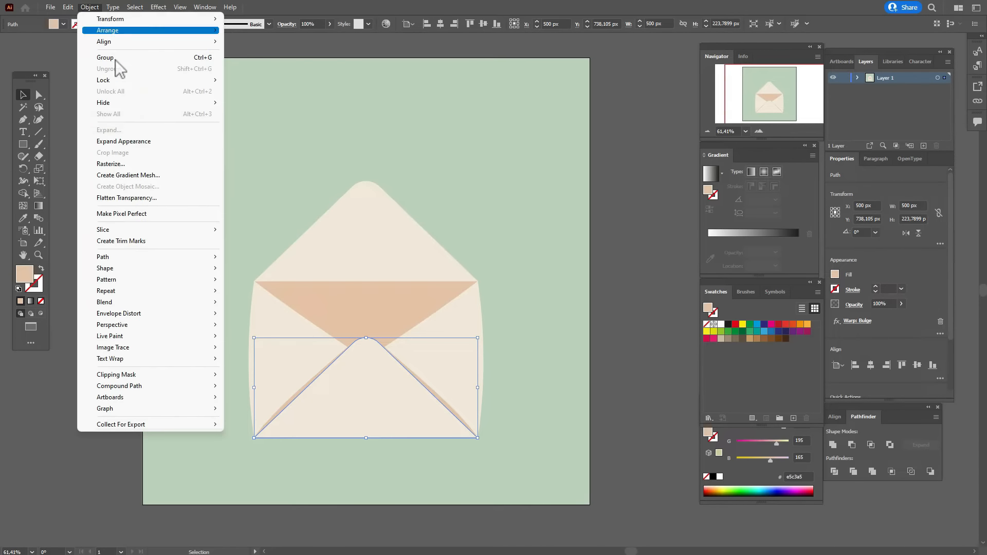
{"action": "left_click", "coordinate": [135, 139]}
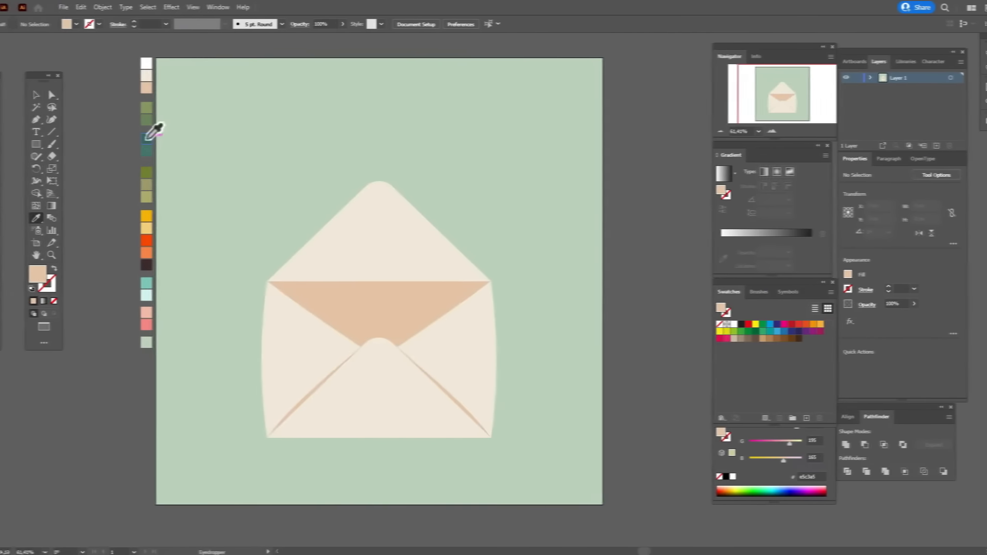
Step: Paint a curved stem in dark green #38635a with the Paintbrush, rising from the envelope front past its upper right corner
{"action": "left_click", "coordinate": [196, 138]}
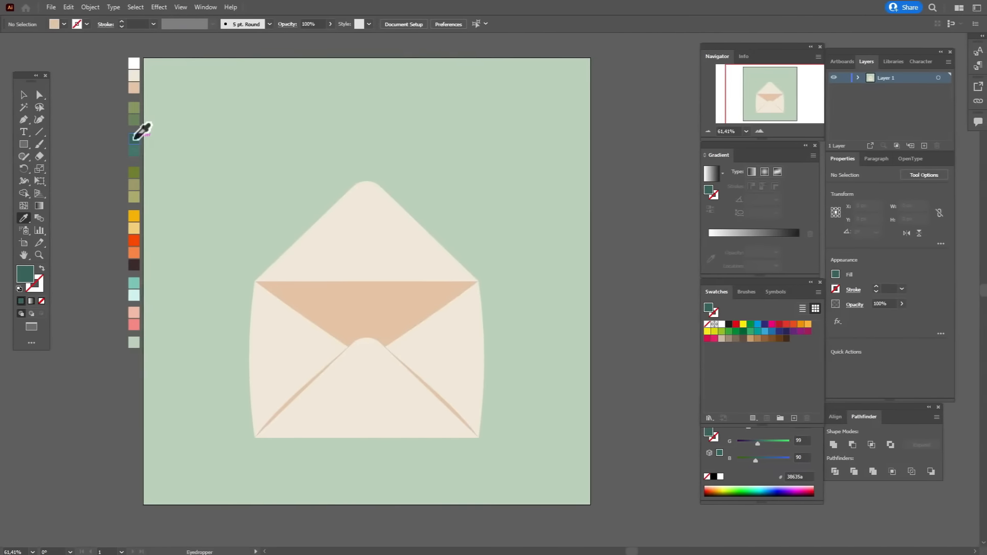
{"action": "double_click", "coordinate": [39, 144]}
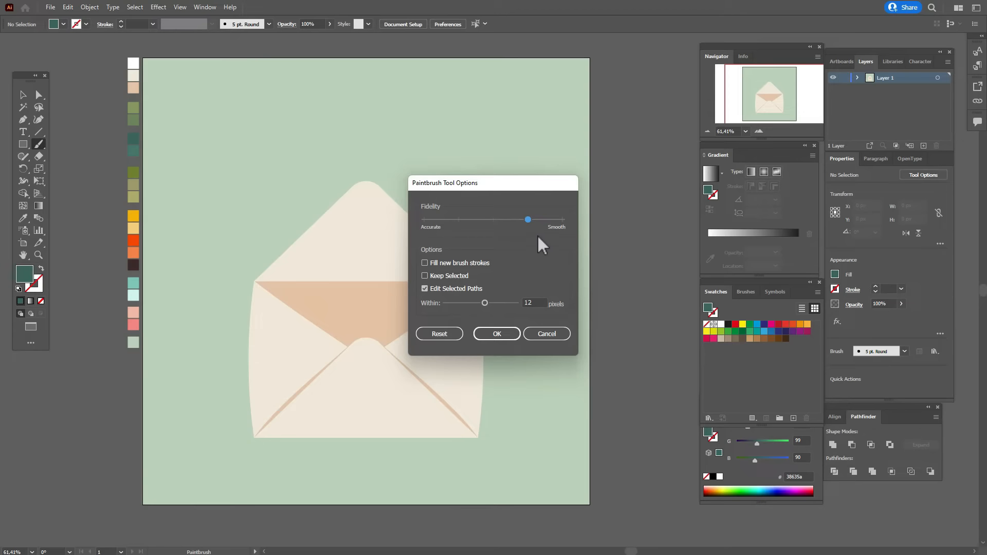
{"action": "left_click", "coordinate": [501, 334]}
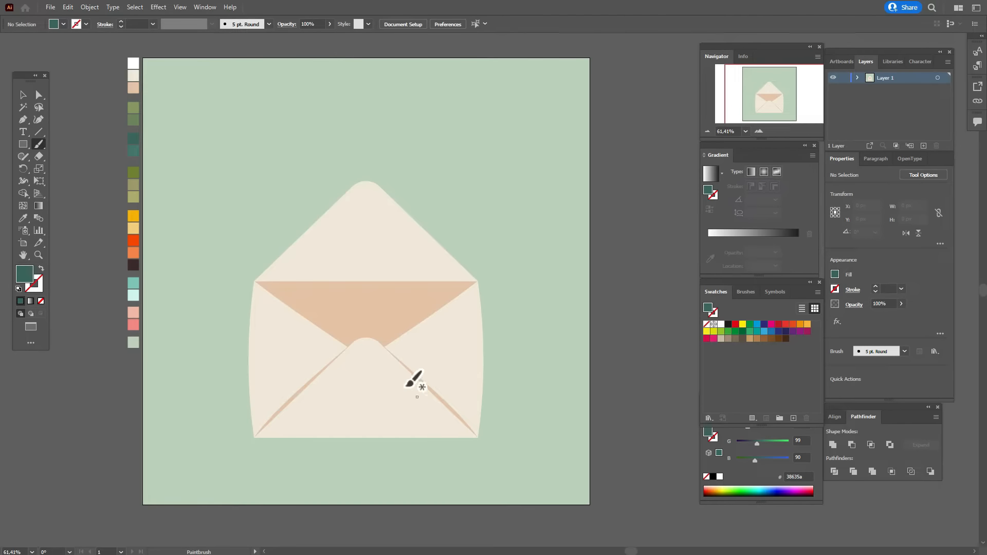
{"action": "left_click_drag", "start_coordinate": [390, 404], "coordinate": [450, 284]}
{"action": "left_click_drag", "start_coordinate": [524, 230], "coordinate": [524, 229]}
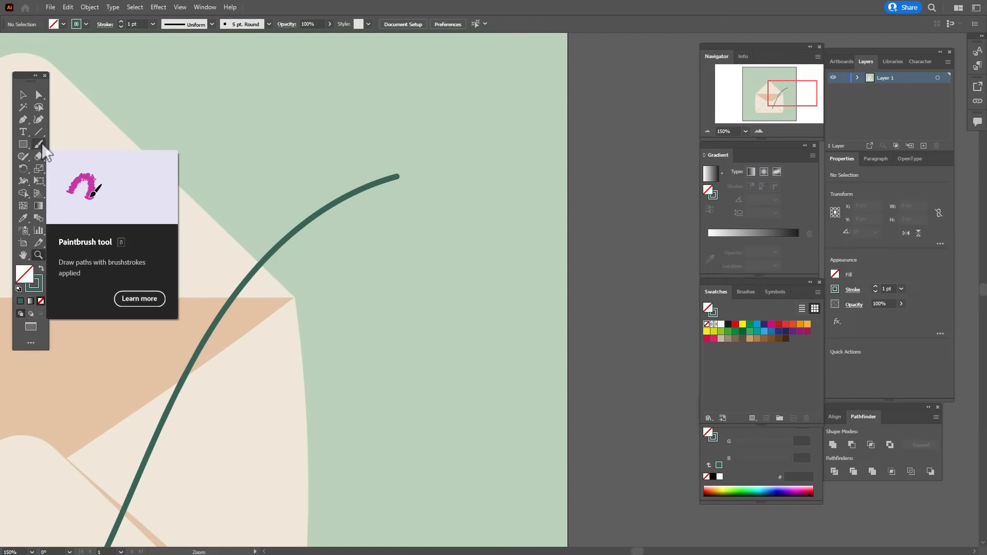
Step: Paint a closed teardrop leaf outline about 37 by 88 px with the Paintbrush, just below the stem's tip
{"action": "left_click", "coordinate": [40, 145]}
{"action": "mouse_move", "coordinate": [389, 323]}
{"action": "left_mouse_down"}
{"action": "mouse_move", "coordinate": [357, 272]}
{"action": "mouse_move", "coordinate": [378, 216]}
{"action": "mouse_move", "coordinate": [395, 229]}
{"action": "mouse_move", "coordinate": [386, 323]}
{"action": "left_mouse_up"}
{"action": "key", "text": "alt"}
Step: Turn the leaf's dark green stroke into its fill, and rotate the leaf into place on the stem's tip
{"action": "left_click", "coordinate": [22, 94]}
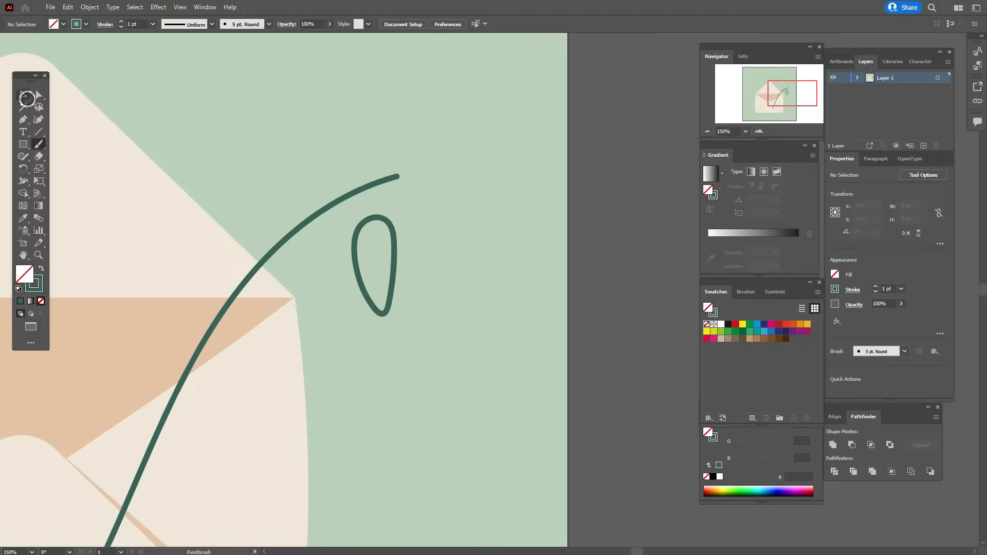
{"action": "left_click", "coordinate": [396, 264]}
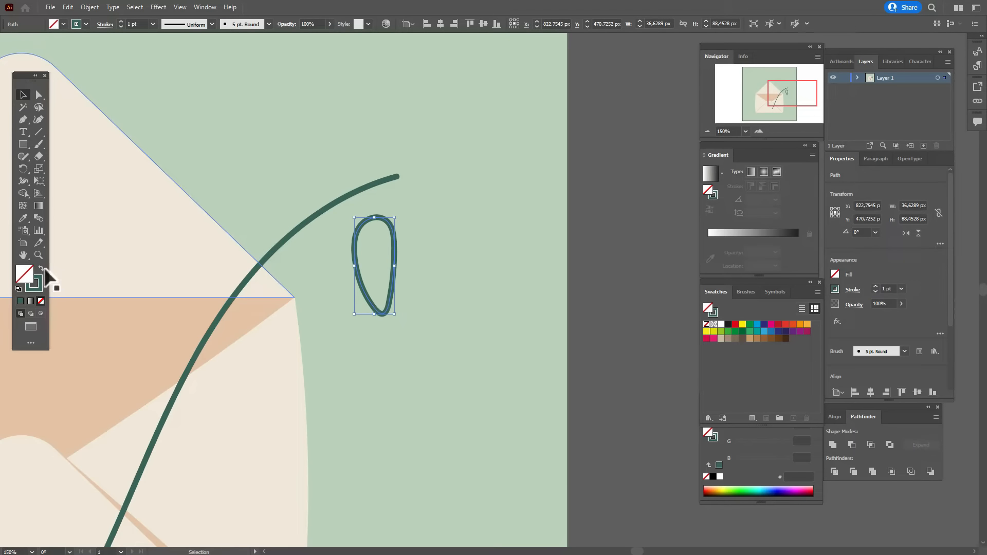
{"action": "left_click", "coordinate": [41, 269]}
{"action": "mouse_move", "coordinate": [398, 267]}
{"action": "left_mouse_down"}
{"action": "mouse_move", "coordinate": [392, 307]}
{"action": "mouse_move", "coordinate": [382, 291]}
{"action": "mouse_move", "coordinate": [399, 171]}
{"action": "left_mouse_up"}
{"action": "left_click_drag", "start_coordinate": [449, 147], "coordinate": [402, 155]}
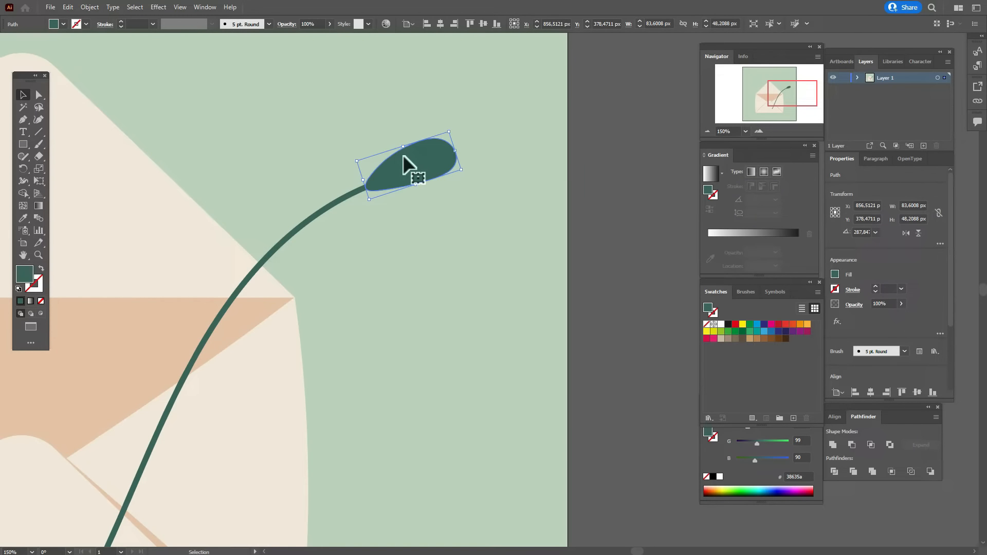
Step: Add a leaf pair below the tip from copies of the leaf, reflecting the underside copy vertically and rotating it to meet the stem
{"action": "left_click_drag", "start_coordinate": [402, 155], "coordinate": [288, 206]}
{"action": "left_click_drag", "start_coordinate": [285, 197], "coordinate": [324, 250]}
{"action": "right_click", "coordinate": [359, 246]}
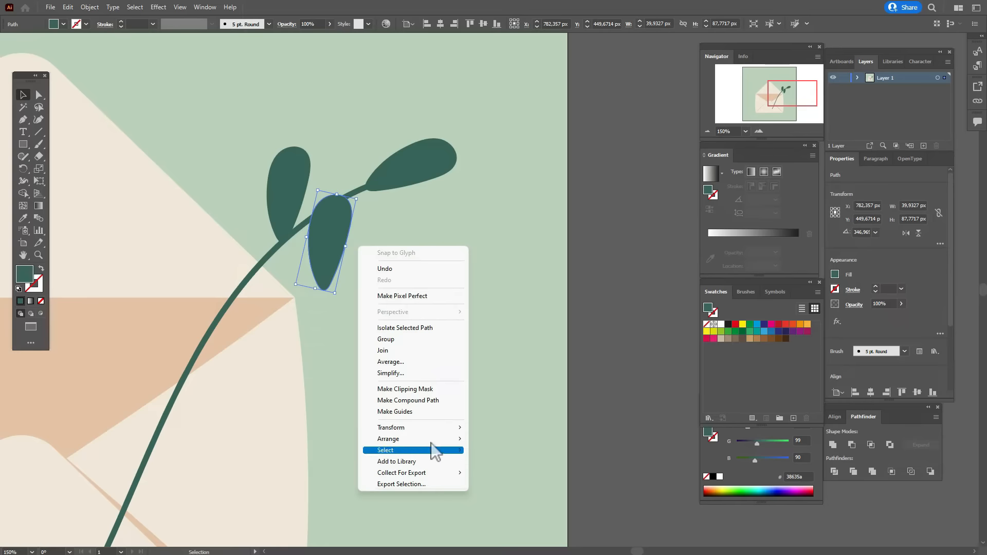
{"action": "mouse_move", "coordinate": [428, 427]}
{"action": "left_click", "coordinate": [519, 464]}
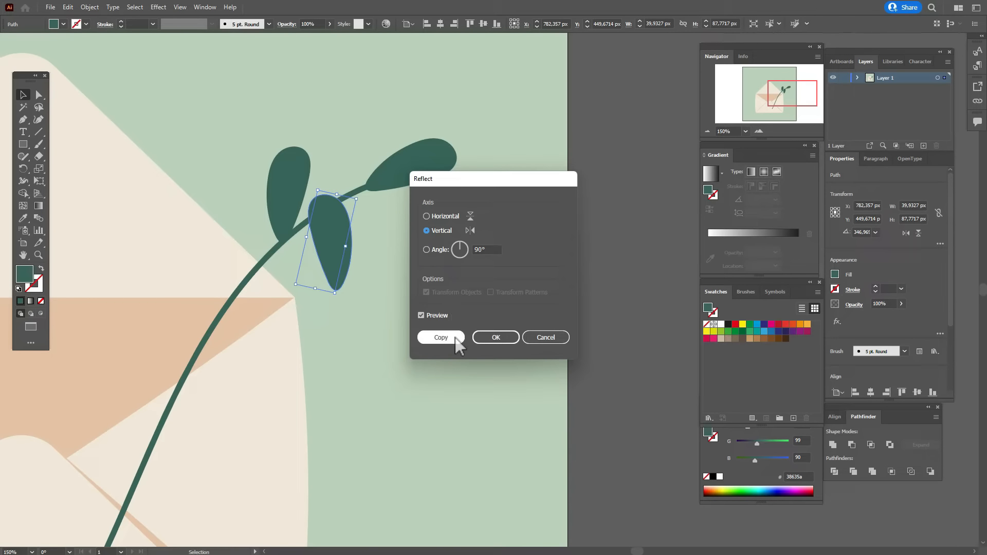
{"action": "left_click", "coordinate": [492, 339]}
{"action": "left_click_drag", "start_coordinate": [360, 236], "coordinate": [384, 238]}
{"action": "left_click_drag", "start_coordinate": [329, 228], "coordinate": [329, 238]}
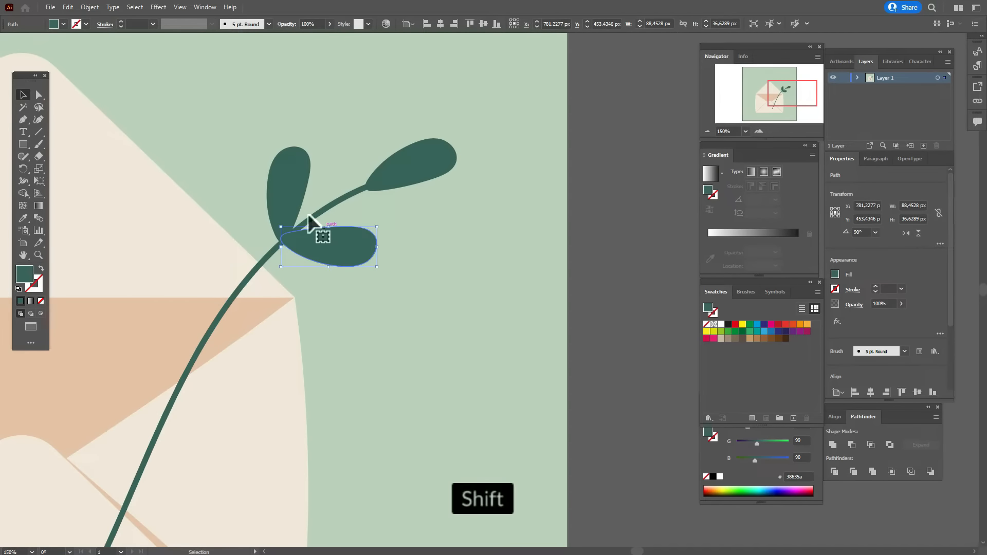
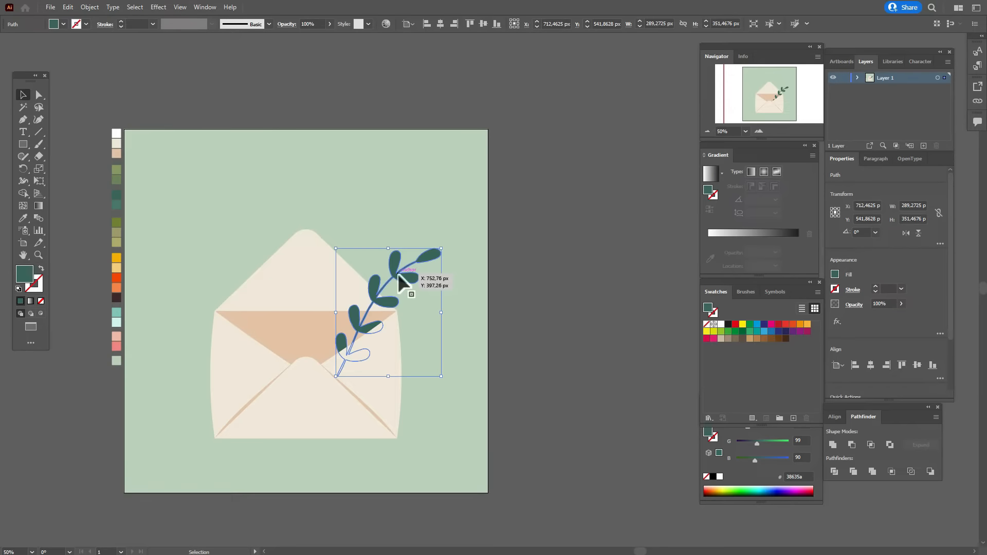
Step: Duplicate the dark green branch toward the envelope's left side and reflect the copy across the vertical axis
{"action": "left_click", "coordinate": [591, 319]}
{"action": "left_click", "coordinate": [413, 276]}
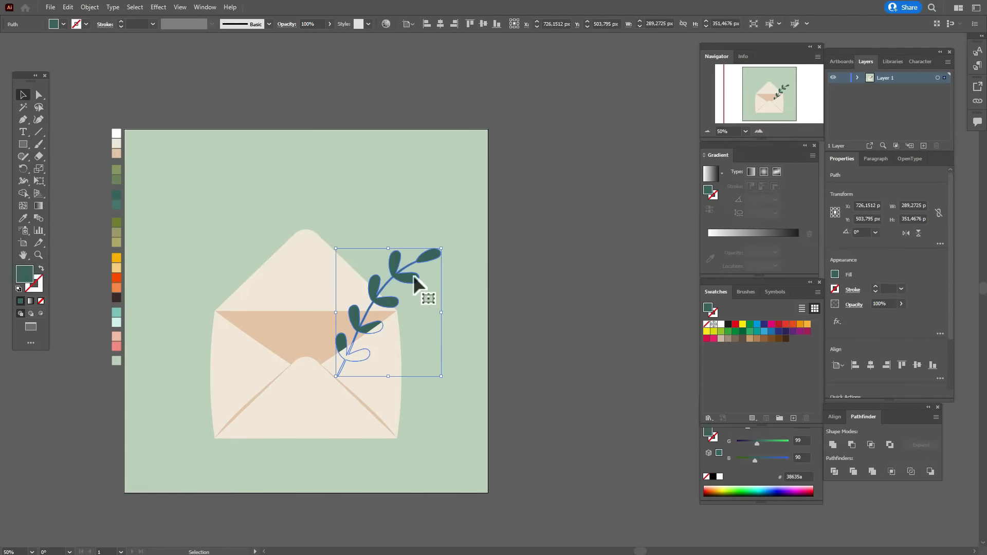
{"action": "left_click_drag", "start_coordinate": [414, 280], "coordinate": [330, 272]}
{"action": "right_click", "coordinate": [331, 271]}
{"action": "mouse_move", "coordinate": [424, 454]}
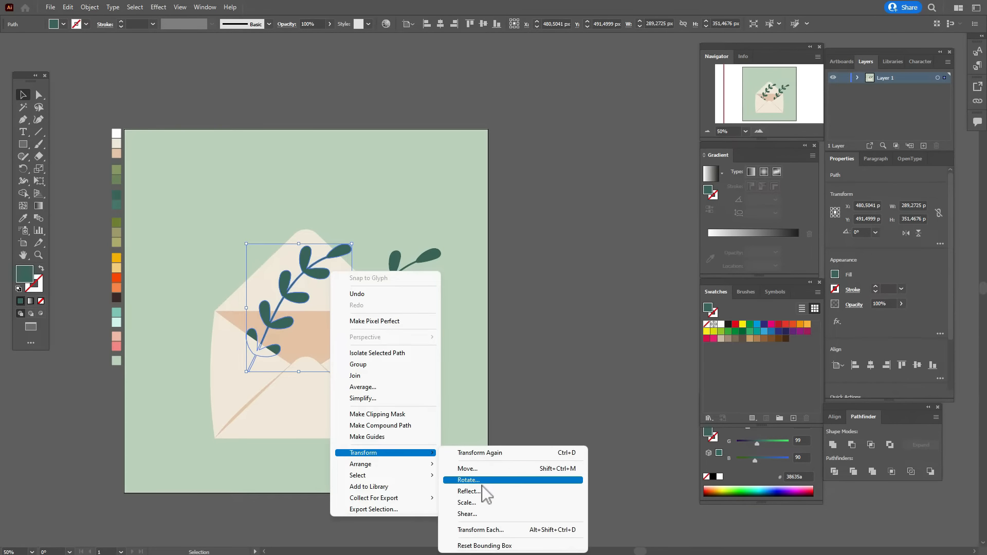
{"action": "left_click", "coordinate": [487, 491]}
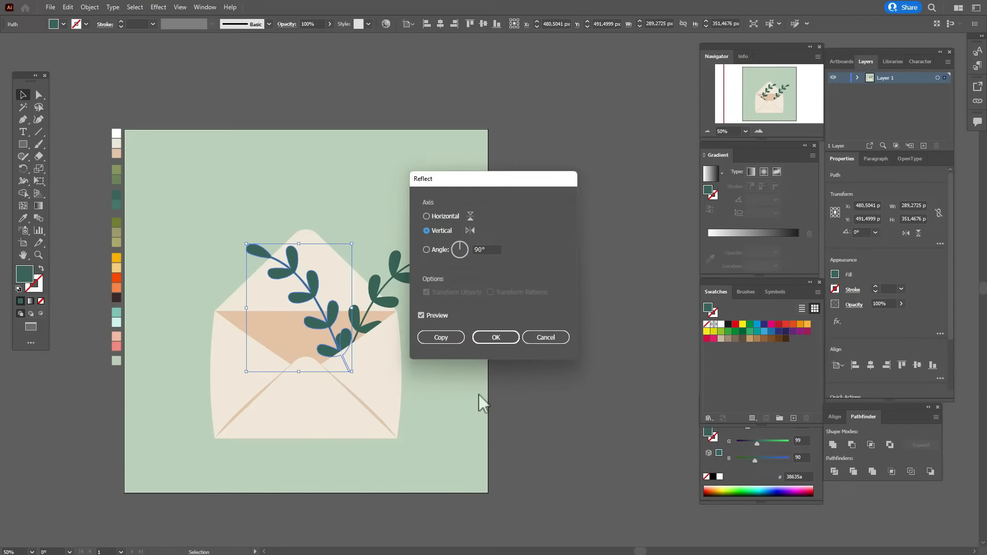
{"action": "left_click", "coordinate": [485, 339]}
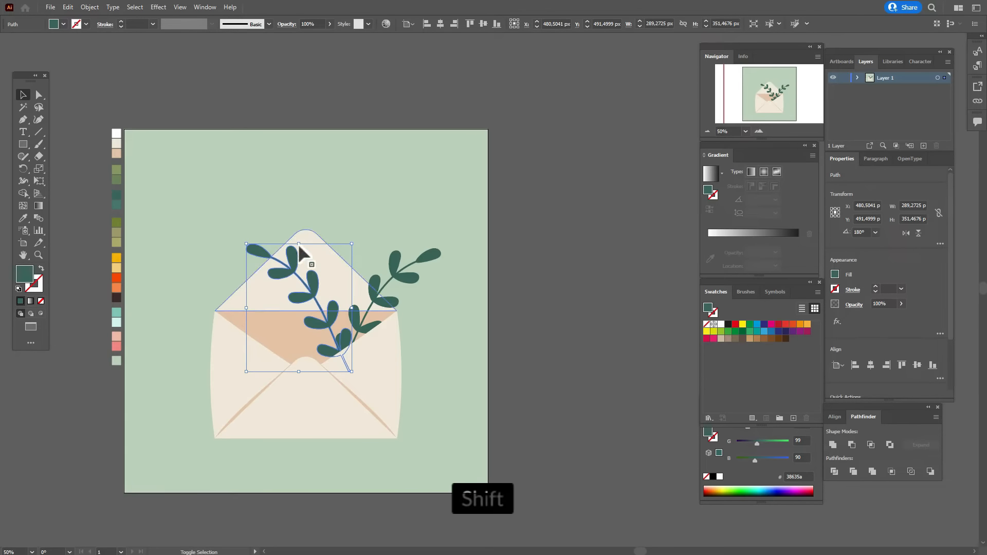
Step: Enlarge the reflected branch to about 348 by 423 px over the flap's left side, and recolour it olive green #70822e
{"action": "left_click_drag", "start_coordinate": [298, 243], "coordinate": [303, 218]}
{"action": "left_click_drag", "start_coordinate": [303, 265], "coordinate": [267, 259]}
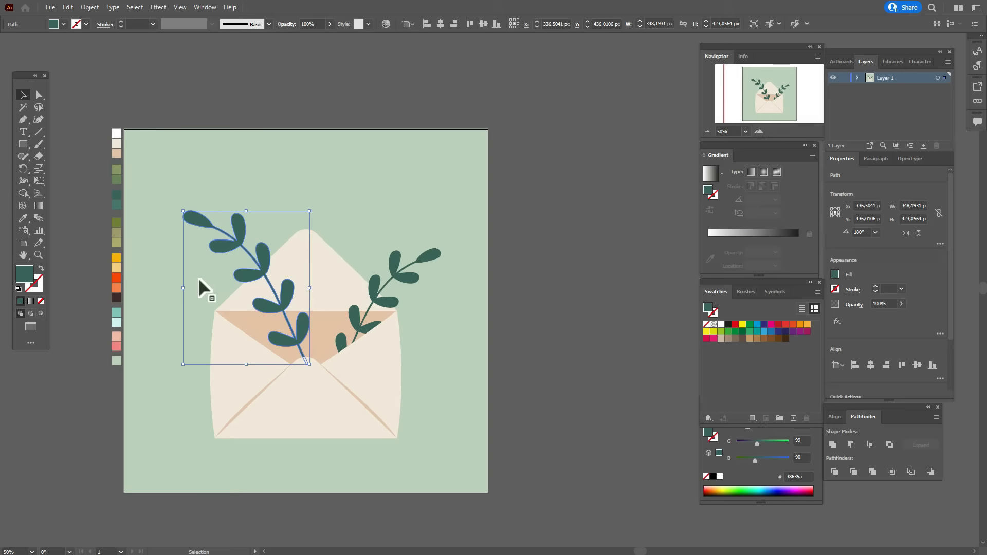
{"action": "left_click", "coordinate": [23, 218]}
{"action": "left_click", "coordinate": [117, 222]}
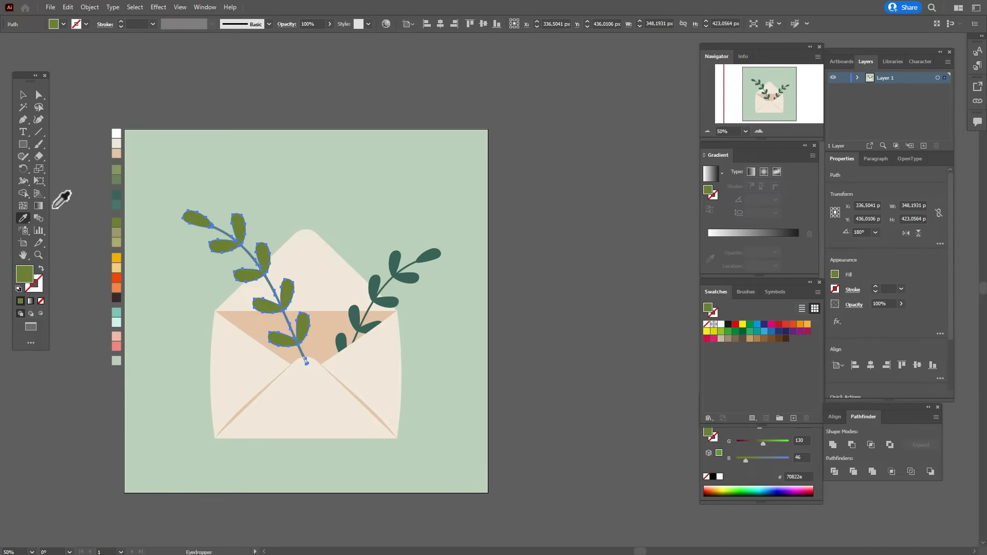
{"action": "left_click", "coordinate": [23, 100]}
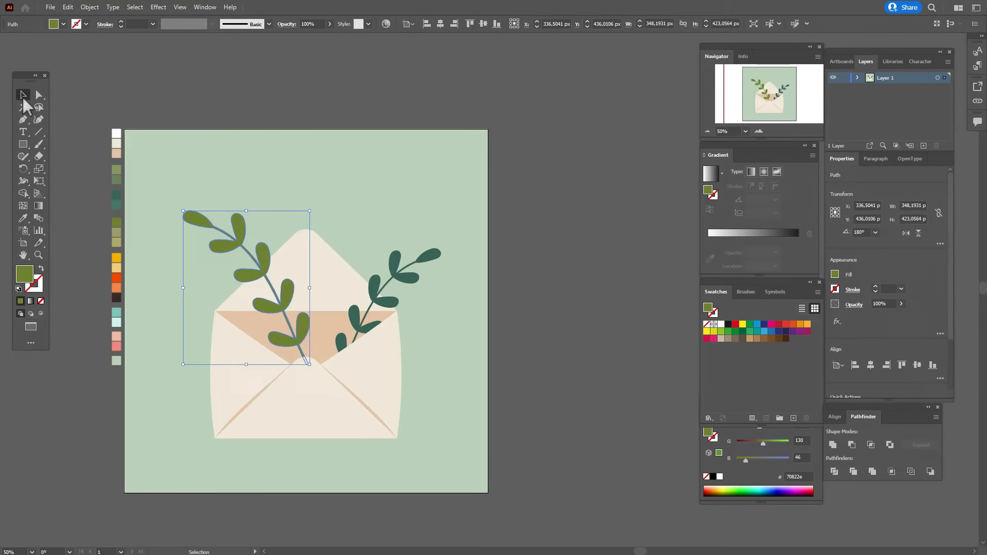
{"action": "left_click", "coordinate": [224, 88]}
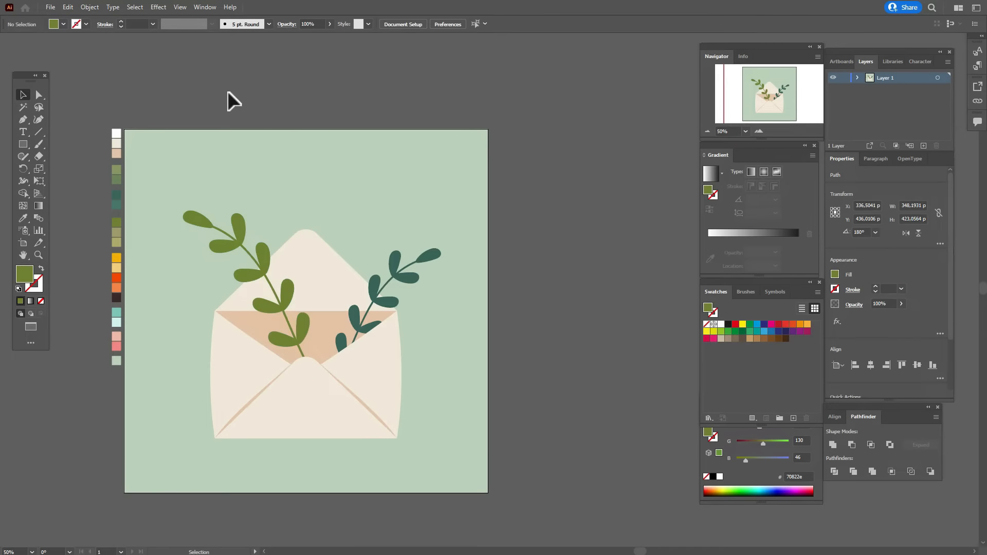
Step: Sample dark brown #3d292d as the stroke colour and paint a long curved twig rising from the envelope's centre
{"action": "left_click", "coordinate": [23, 218]}
{"action": "left_click", "coordinate": [117, 299]}
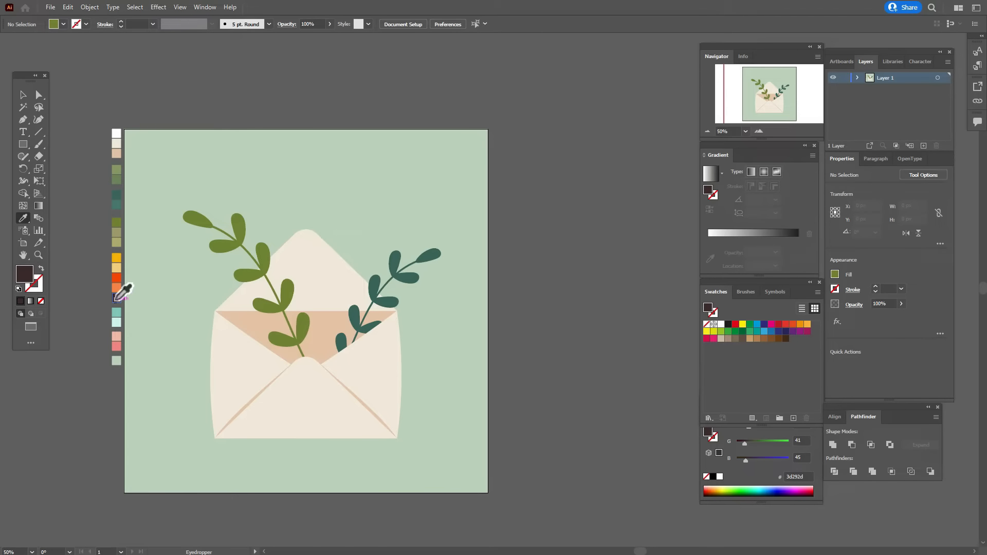
{"action": "left_click", "coordinate": [41, 268]}
{"action": "left_click", "coordinate": [38, 285]}
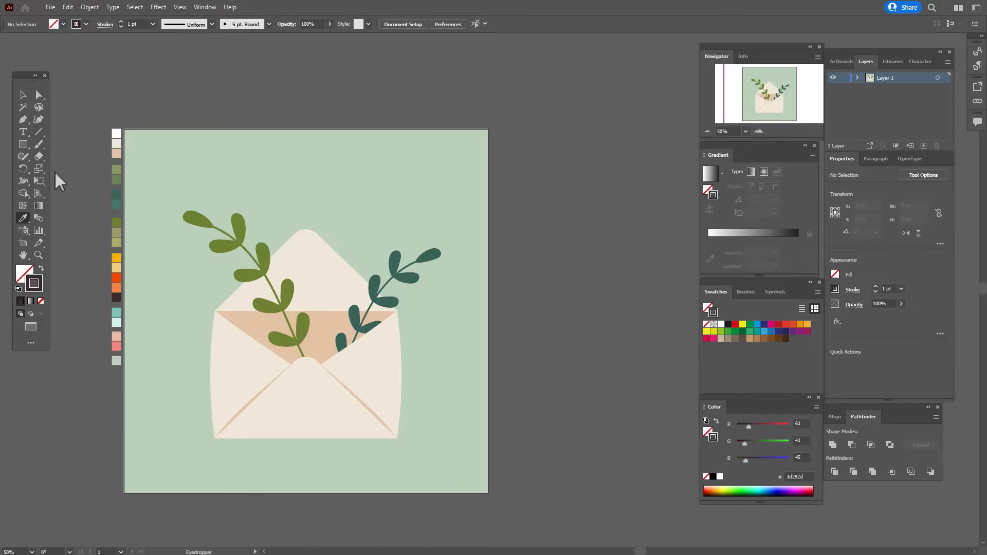
{"action": "left_click", "coordinate": [41, 147]}
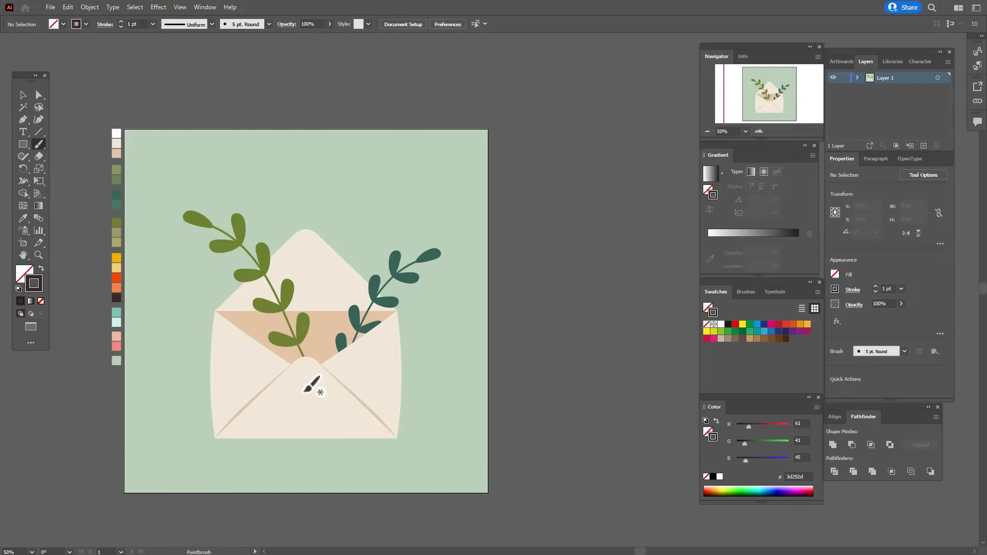
{"action": "left_click_drag", "start_coordinate": [304, 392], "coordinate": [317, 299]}
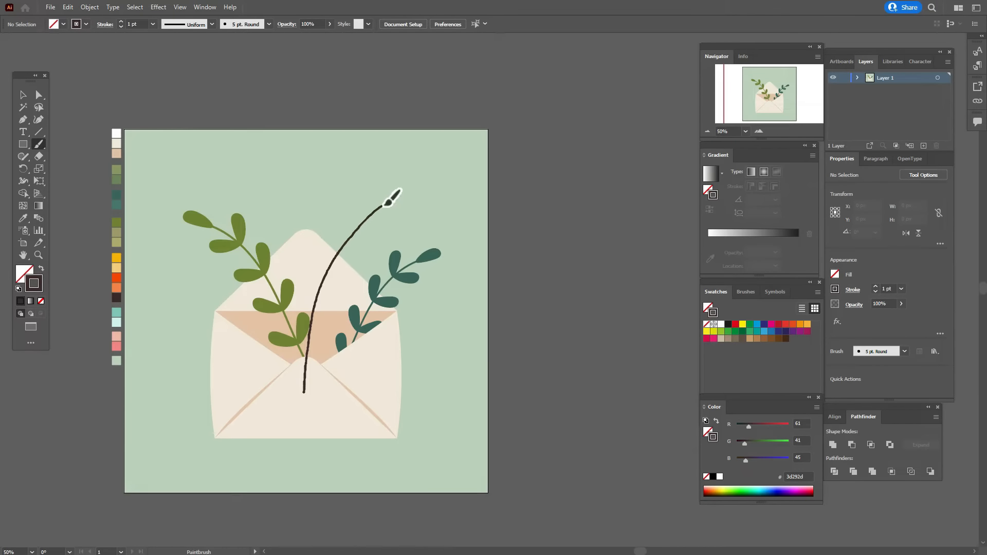
{"action": "left_click_drag", "start_coordinate": [391, 200], "coordinate": [391, 201]}
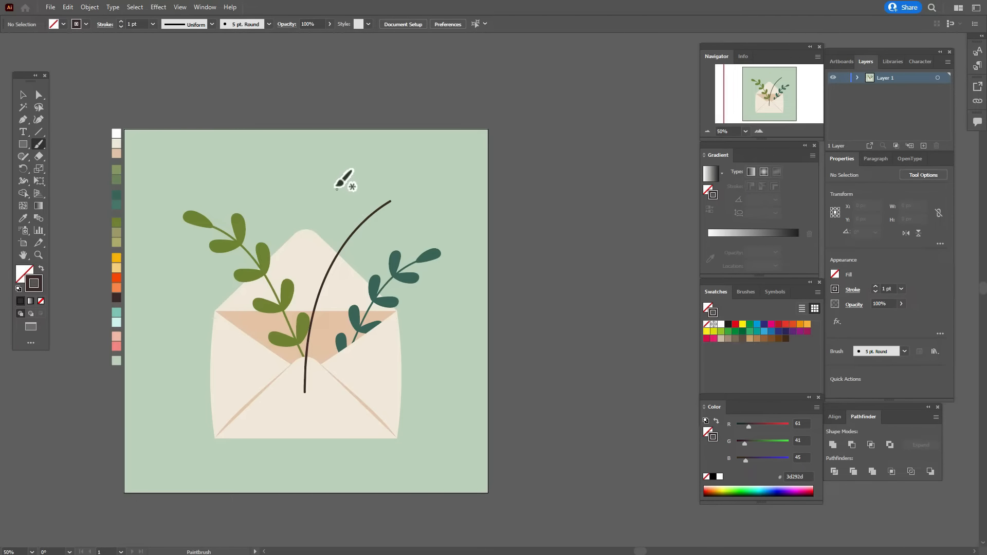
Step: Paint two side shoots on the brown twig, one rising above the flap and one lower right, and shift the whole twig left
{"action": "left_click_drag", "start_coordinate": [337, 179], "coordinate": [336, 255]}
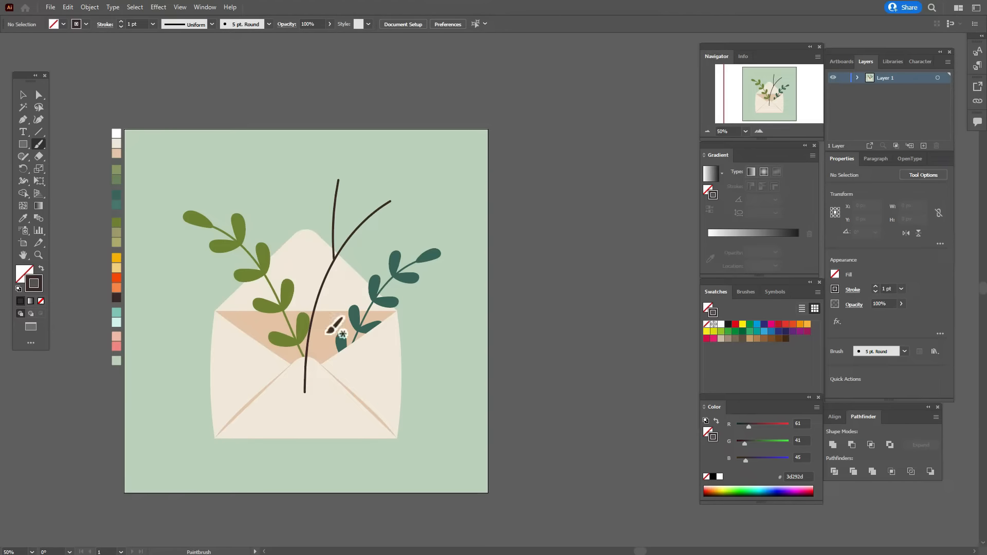
{"action": "mouse_move", "coordinate": [313, 310]}
{"action": "left_mouse_down"}
{"action": "mouse_move", "coordinate": [386, 243]}
{"action": "mouse_move", "coordinate": [346, 263]}
{"action": "left_mouse_up"}
{"action": "left_click", "coordinate": [348, 240], "text": "ctrl"}
{"action": "left_click", "coordinate": [106, 244]}
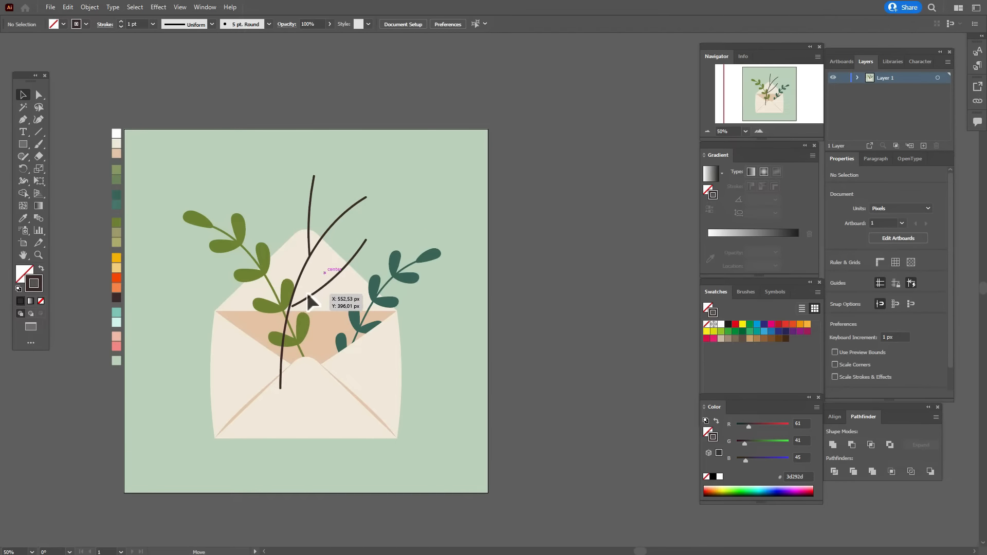
Step: Nudge the brown twig's lower side shoot sideways so its base meets the main stem
{"action": "left_click", "coordinate": [307, 292]}
{"action": "key", "text": "Right"}
{"action": "key", "text": "Right"}
{"action": "key", "text": "Right"}
{"action": "key", "text": "Right"}
{"action": "key", "text": "Right"}
{"action": "left_click", "coordinate": [87, 228]}
Step: Paint a second dark brown twig with two side shoots at the envelope's right edge, and align the shoots with its stem
{"action": "key", "text": "b"}
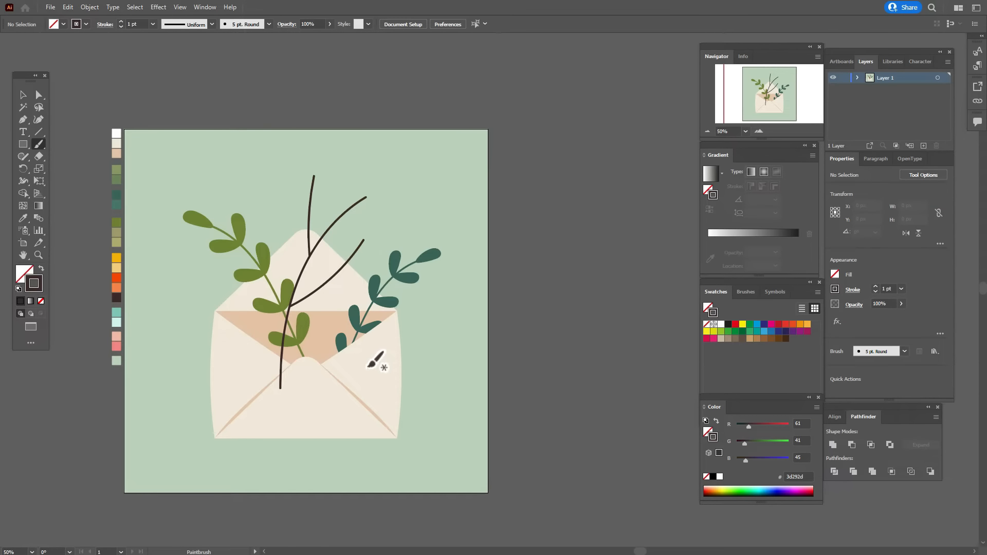
{"action": "mouse_move", "coordinate": [366, 365]}
{"action": "left_mouse_down"}
{"action": "mouse_move", "coordinate": [378, 330]}
{"action": "mouse_move", "coordinate": [459, 284]}
{"action": "left_mouse_up"}
{"action": "mouse_move", "coordinate": [403, 298]}
{"action": "left_mouse_down"}
{"action": "mouse_move", "coordinate": [444, 237]}
{"action": "mouse_move", "coordinate": [414, 256]}
{"action": "mouse_move", "coordinate": [432, 267]}
{"action": "left_mouse_up"}
{"action": "left_click", "coordinate": [23, 94]}
{"action": "left_click_drag", "start_coordinate": [398, 288], "coordinate": [465, 302]}
{"action": "left_click", "coordinate": [579, 326]}
{"action": "left_click", "coordinate": [38, 144]}
{"action": "key", "text": "v"}
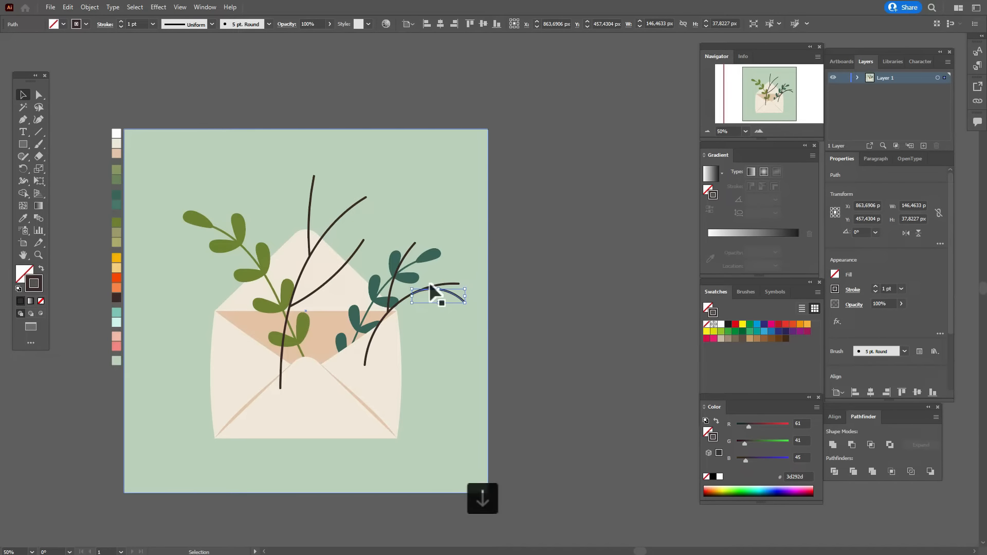
{"action": "left_click", "coordinate": [517, 279]}
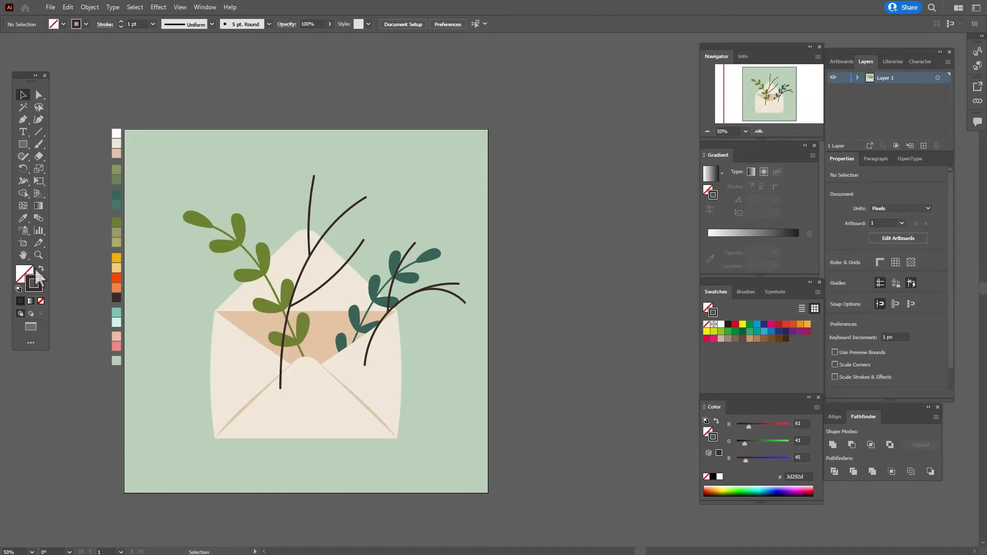
Step: Sample sage green #6b8559 as the stroke colour and paint a long curved stem rising leftward from the envelope's centre
{"action": "left_click", "coordinate": [24, 216]}
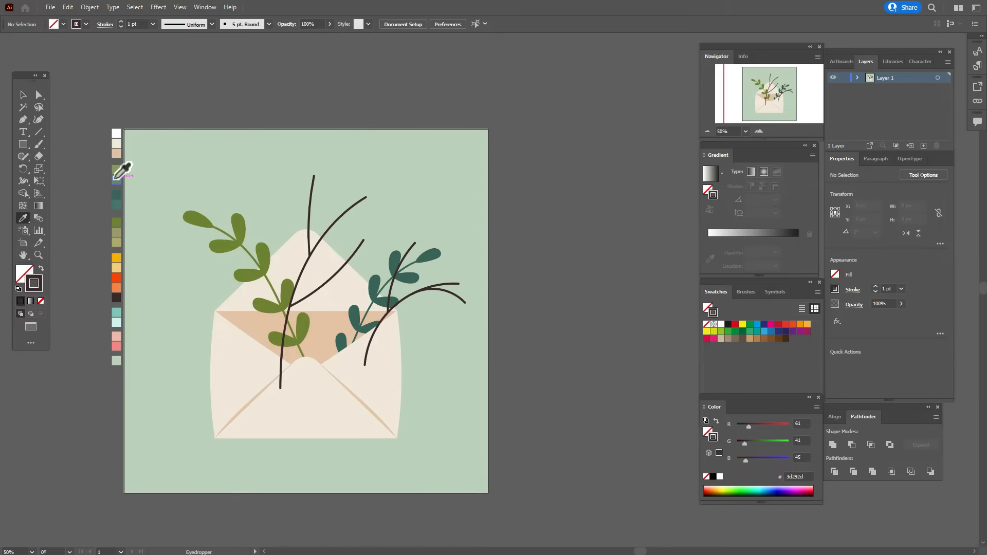
{"action": "left_click", "coordinate": [116, 175]}
{"action": "left_click", "coordinate": [29, 276]}
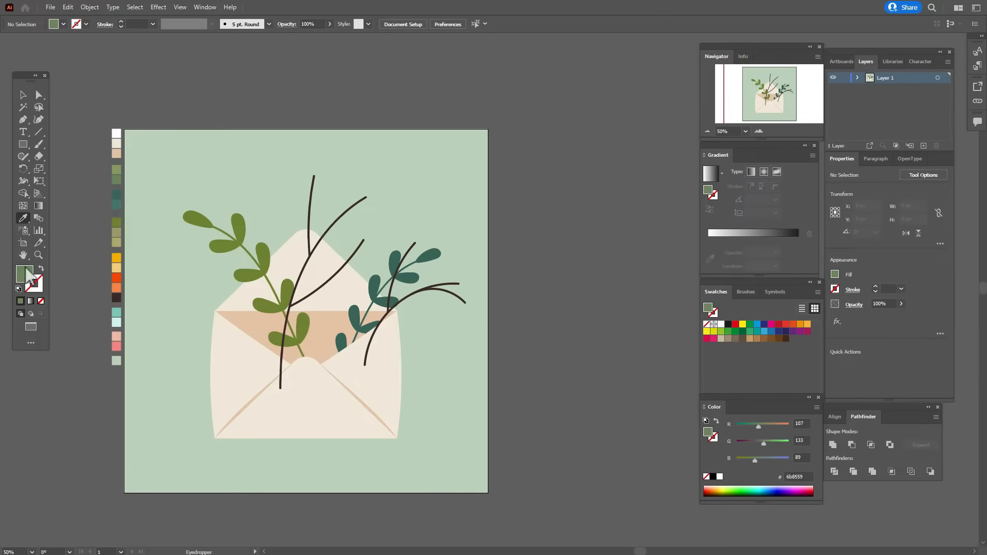
{"action": "left_click", "coordinate": [41, 268]}
{"action": "left_click", "coordinate": [33, 143]}
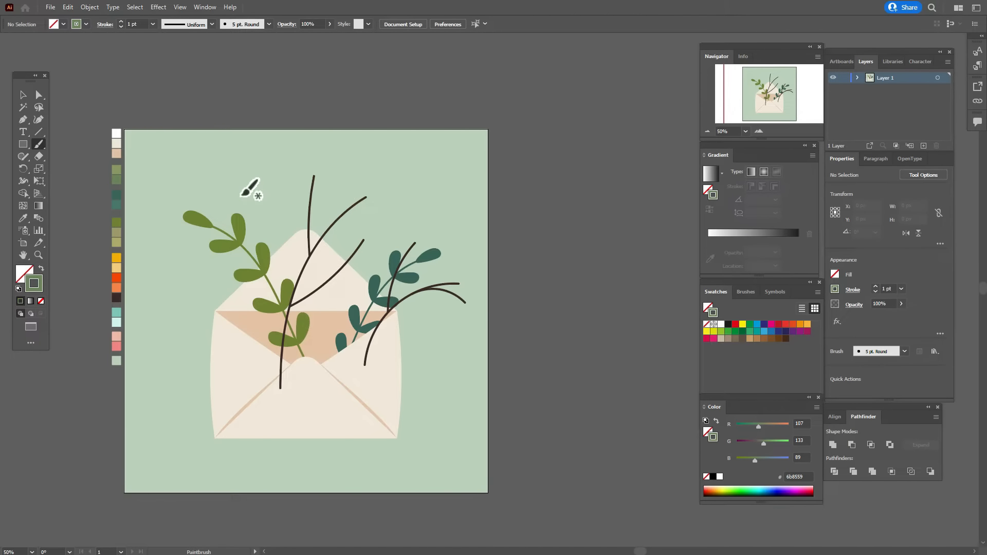
{"action": "mouse_move", "coordinate": [287, 380]}
{"action": "left_mouse_down"}
{"action": "mouse_move", "coordinate": [266, 345]}
{"action": "mouse_move", "coordinate": [171, 240]}
{"action": "left_mouse_up"}
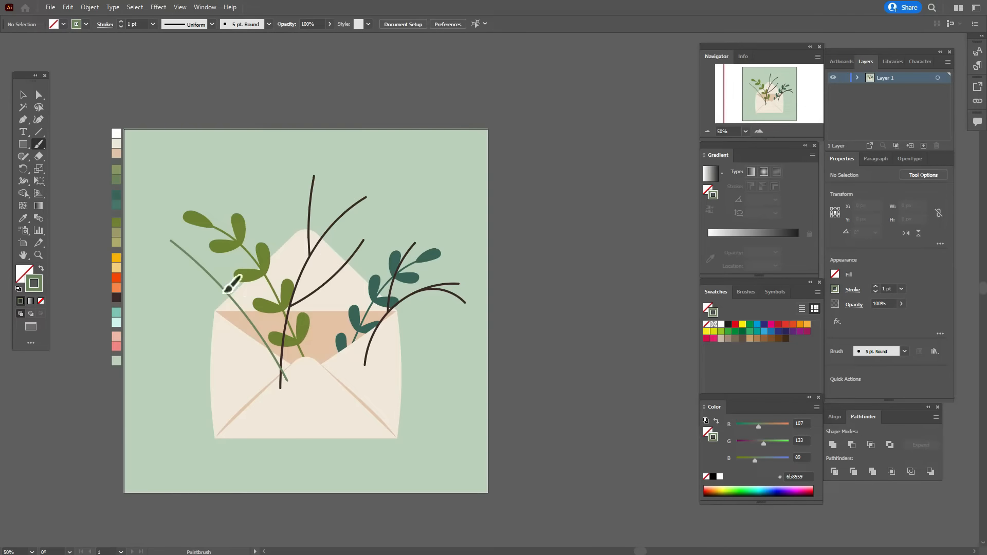
Step: Paint two side shoots on the sage green stem and shift the lower shoot left so its base meets the stem
{"action": "mouse_move", "coordinate": [226, 291]}
{"action": "left_mouse_down"}
{"action": "mouse_move", "coordinate": [154, 268]}
{"action": "mouse_move", "coordinate": [196, 231]}
{"action": "left_mouse_up"}
{"action": "key", "text": "v"}
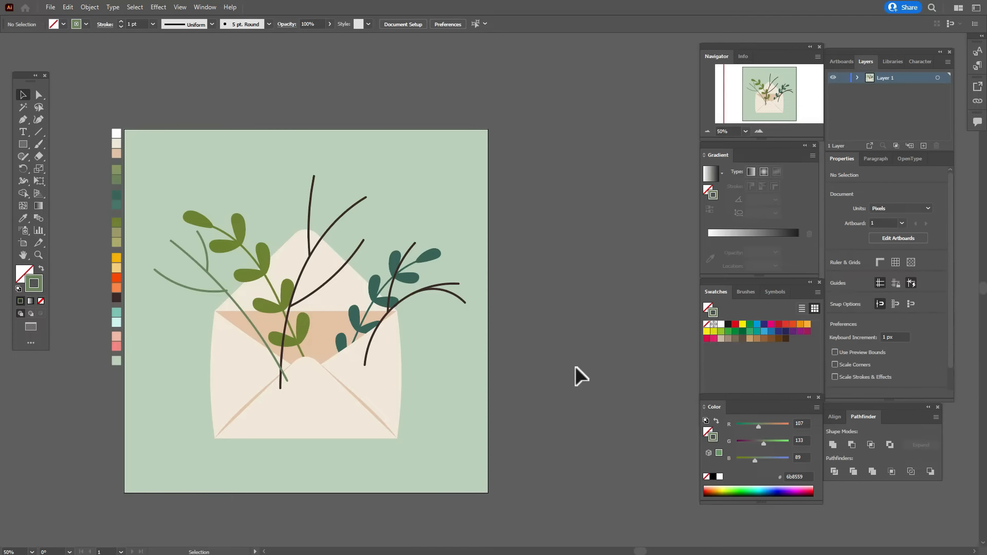
{"action": "left_click_drag", "start_coordinate": [197, 288], "coordinate": [192, 286]}
{"action": "key", "text": "Left"}
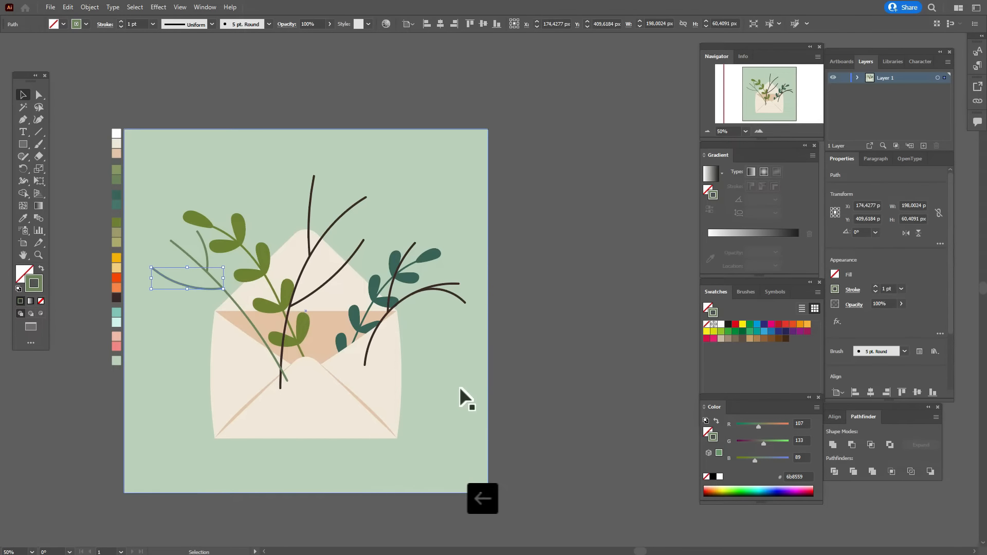
{"action": "left_click", "coordinate": [468, 210]}
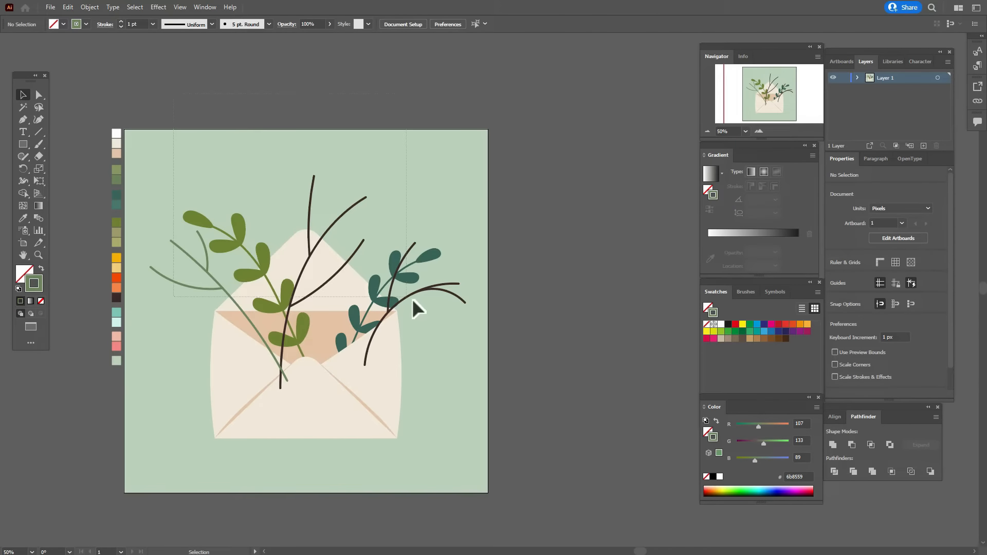
Step: Send the twigs, the sage stem, the olive branch, the back flap and the background to the back, behind the envelope's front
{"action": "left_click_drag", "start_coordinate": [439, 302], "coordinate": [440, 298]}
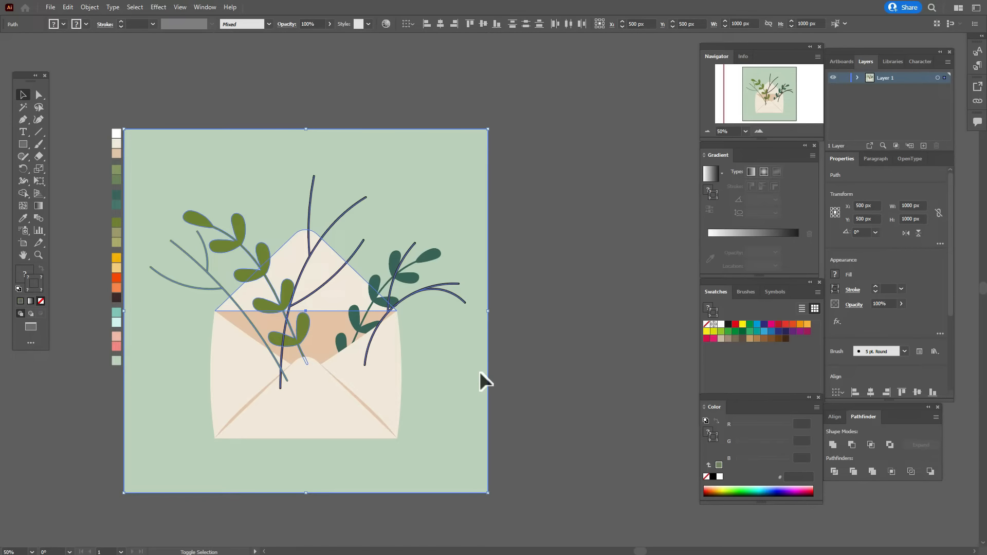
{"action": "right_click", "coordinate": [496, 351]}
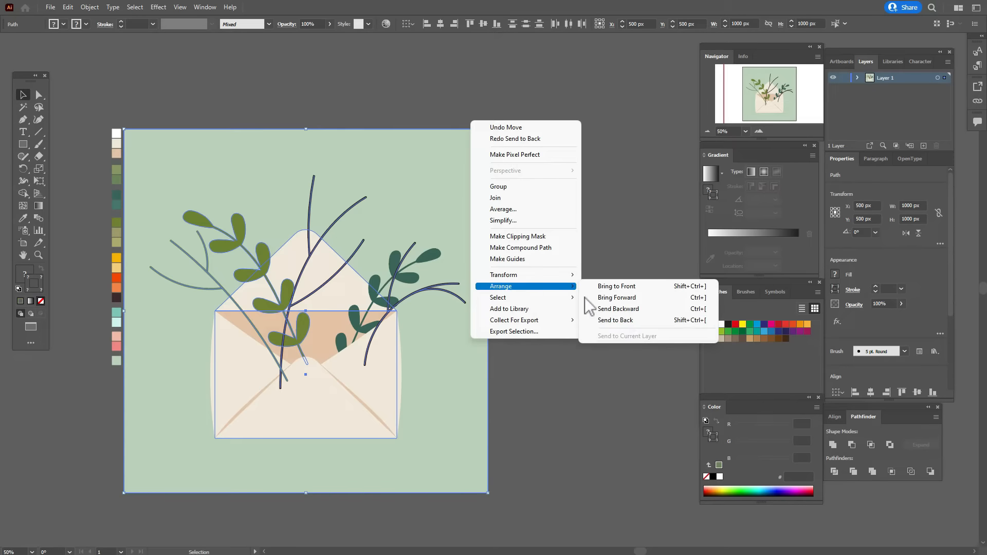
{"action": "left_click", "coordinate": [617, 320]}
{"action": "left_click", "coordinate": [563, 318]}
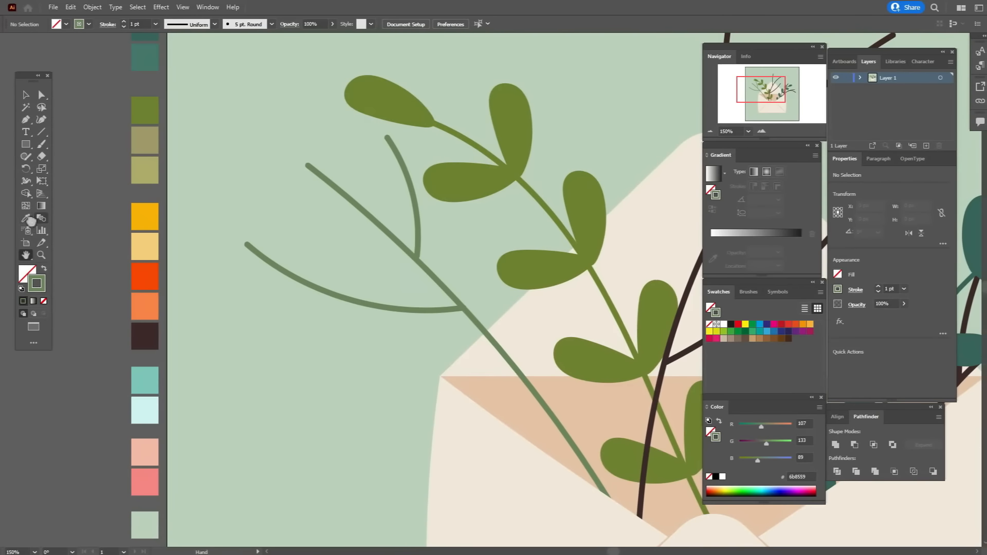
Step: Sample pink #f48480, paint a narrow petal outline beside the lower shoot's tip, and turn its stroke colour into a fill
{"action": "left_click", "coordinate": [28, 219]}
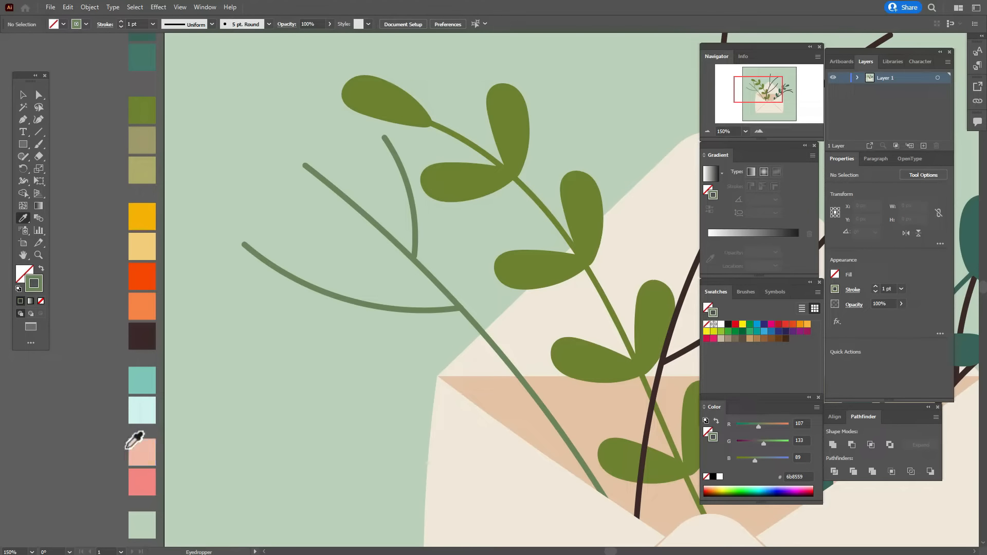
{"action": "left_click", "coordinate": [140, 480]}
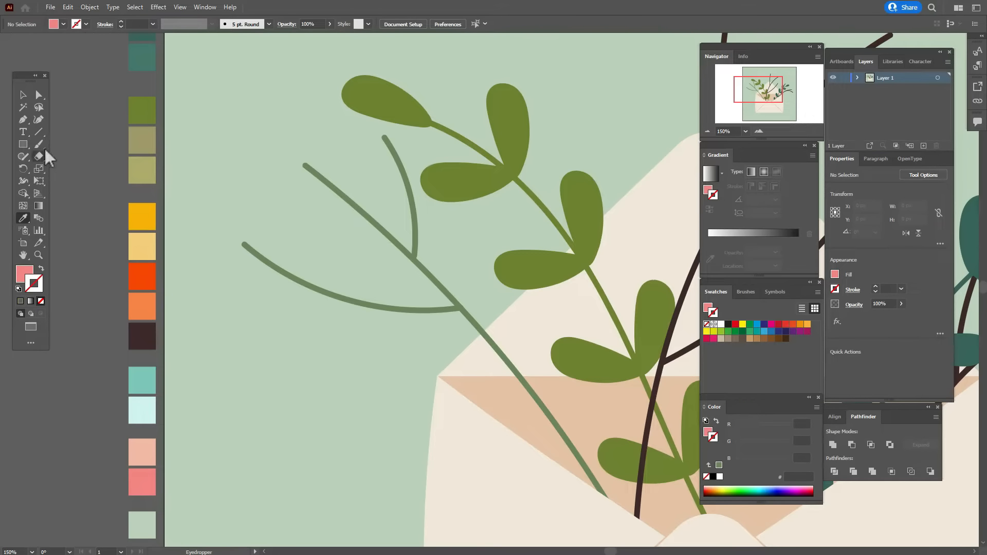
{"action": "left_click", "coordinate": [39, 145]}
{"action": "mouse_move", "coordinate": [216, 278]}
{"action": "left_mouse_down"}
{"action": "mouse_move", "coordinate": [192, 217]}
{"action": "mouse_move", "coordinate": [204, 194]}
{"action": "mouse_move", "coordinate": [214, 206]}
{"action": "mouse_move", "coordinate": [216, 275]}
{"action": "left_mouse_up"}
{"action": "key", "text": "alt"}
{"action": "left_click", "coordinate": [22, 95]}
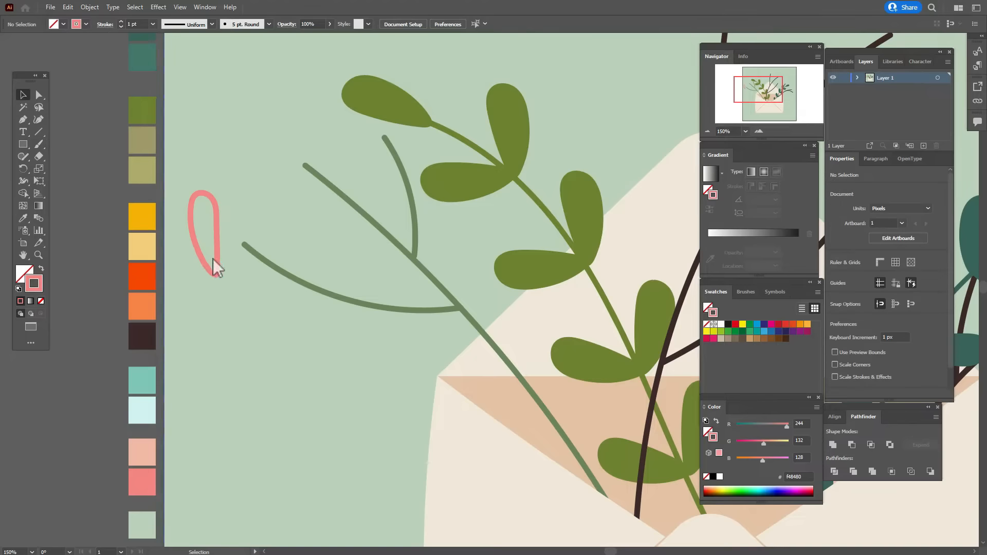
{"action": "left_click", "coordinate": [214, 261]}
{"action": "left_click", "coordinate": [41, 268]}
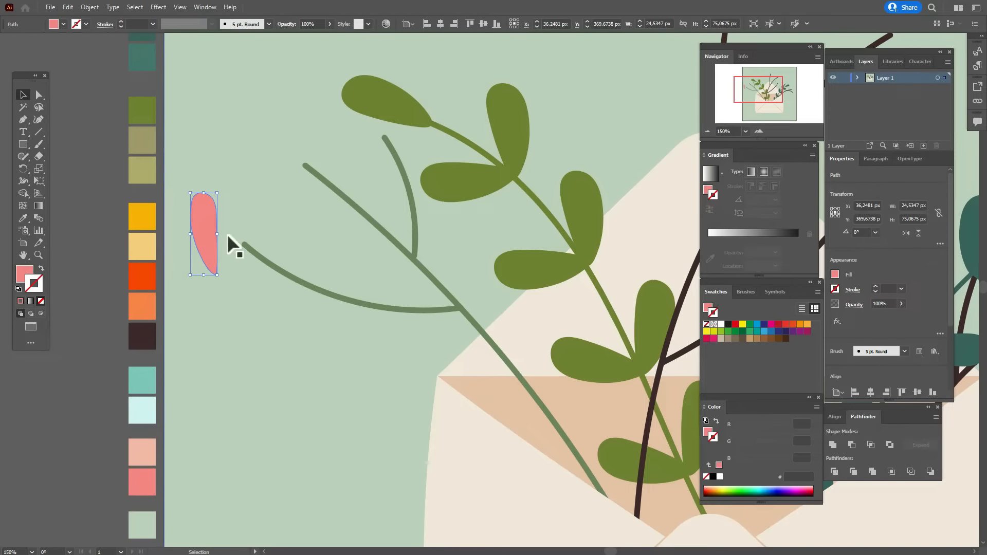
Step: Tilt the pink petal about 17°, then create a copy reflected across the vertical axis and place it opposite the original
{"action": "left_click_drag", "start_coordinate": [222, 235], "coordinate": [254, 231]}
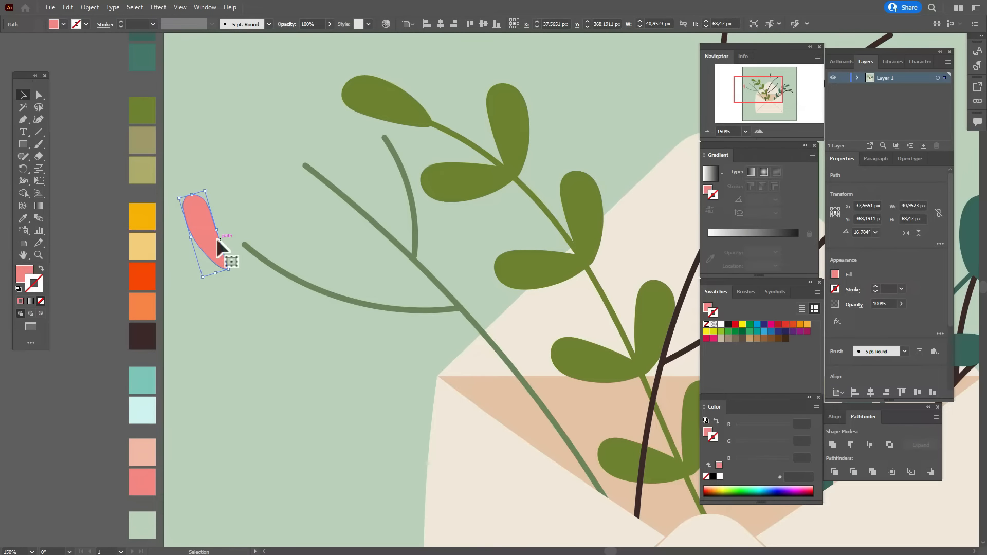
{"action": "right_click", "coordinate": [217, 240]}
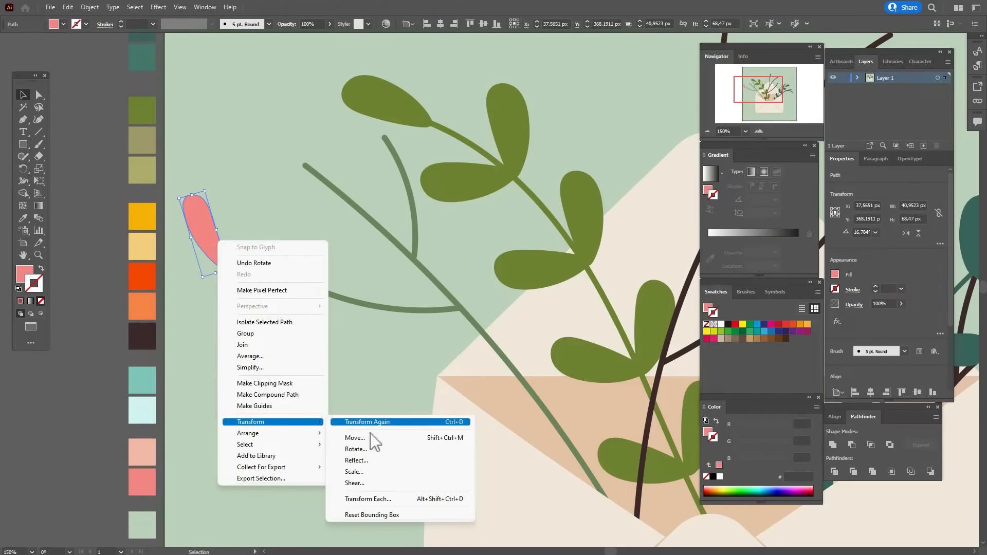
{"action": "mouse_move", "coordinate": [309, 421]}
{"action": "left_click", "coordinate": [384, 460]}
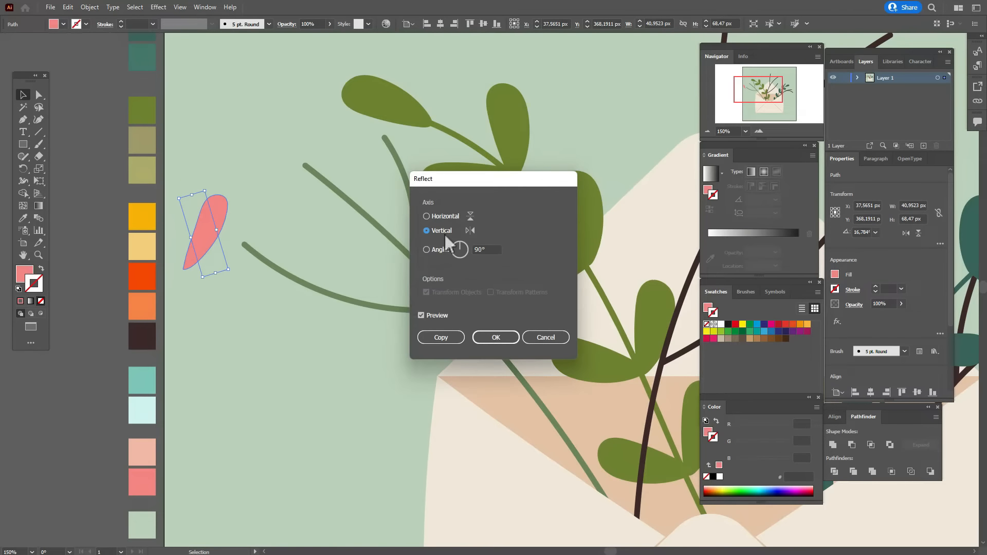
{"action": "left_click", "coordinate": [441, 337]}
{"action": "left_click_drag", "start_coordinate": [205, 236], "coordinate": [246, 226]}
Step: Add an upright centre petal copy filled with the light peach-pink swatch, and bring the two outer petals to the front
{"action": "key", "text": "alt"}
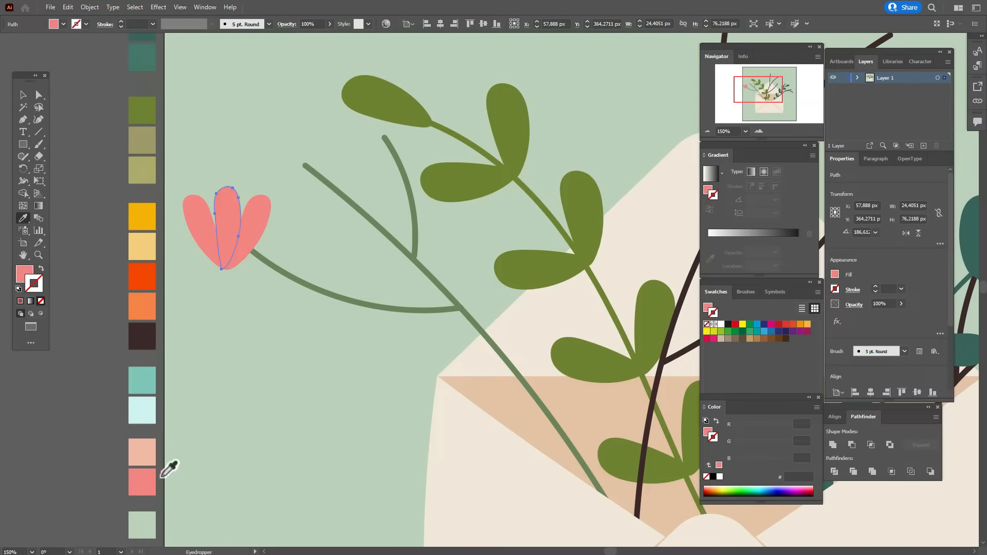
{"action": "left_click", "coordinate": [146, 450]}
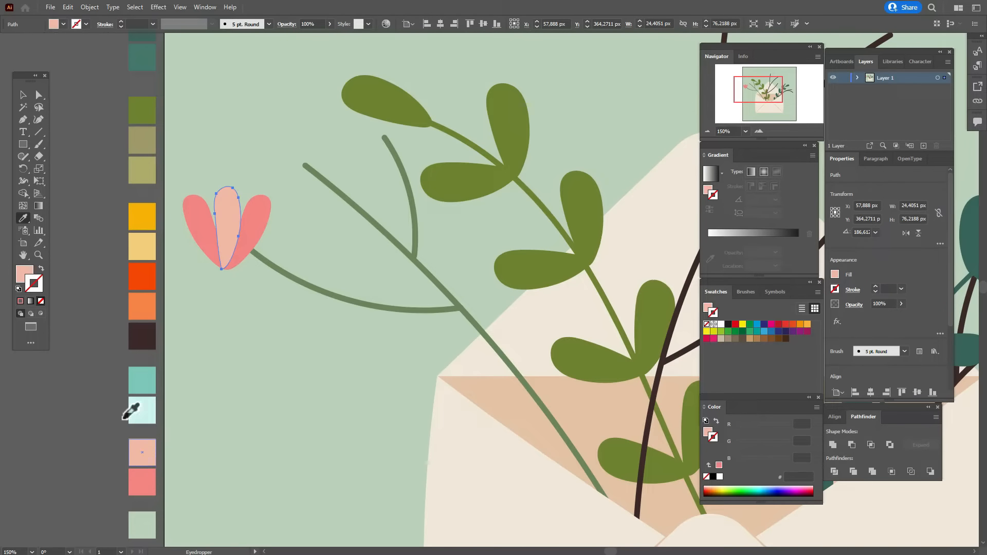
{"action": "left_click", "coordinate": [197, 219], "text": "shift"}
{"action": "left_click", "coordinate": [258, 221], "text": "shift"}
{"action": "right_click", "coordinate": [258, 221]}
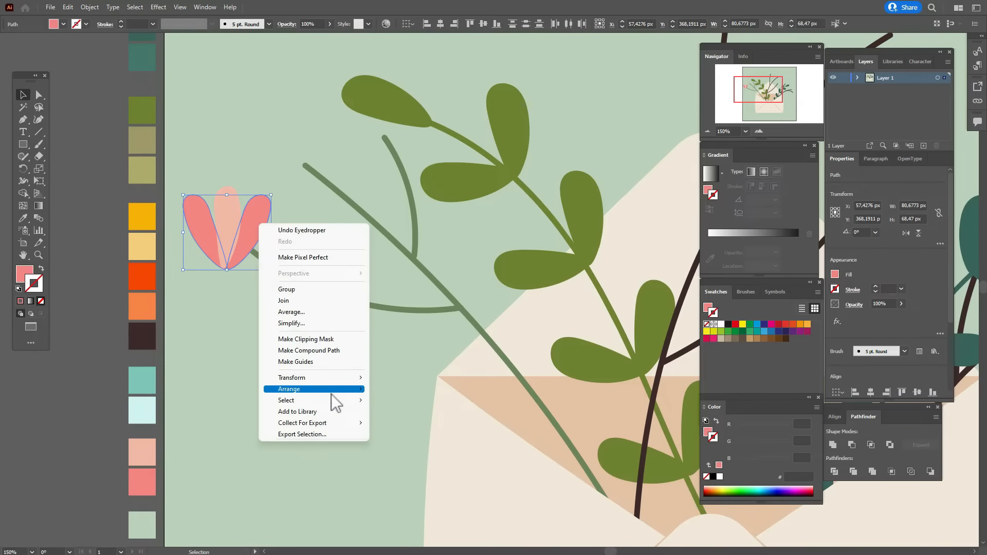
{"action": "left_click", "coordinate": [402, 390]}
{"action": "left_click", "coordinate": [70, 249]}
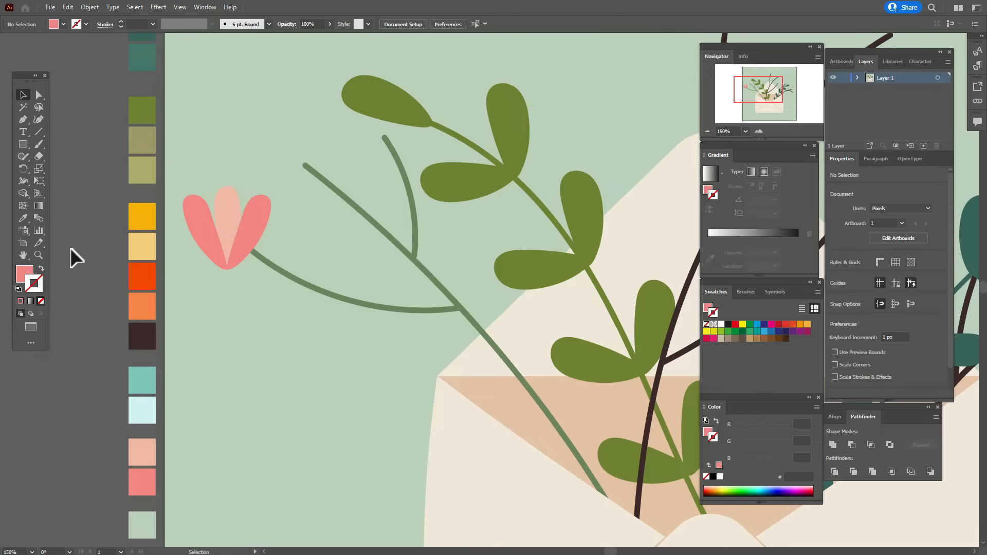
Step: Duplicate the centre and right petals below the flower and fill the copies with the stem's sage green
{"action": "left_click", "coordinate": [220, 221]}
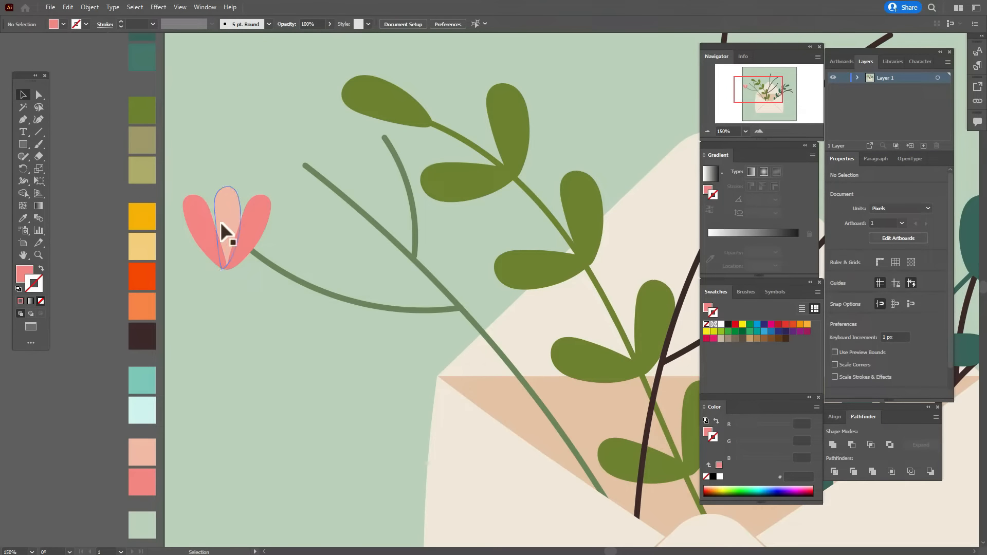
{"action": "left_click", "coordinate": [254, 218], "text": "shift"}
{"action": "left_click_drag", "start_coordinate": [253, 218], "coordinate": [255, 334]}
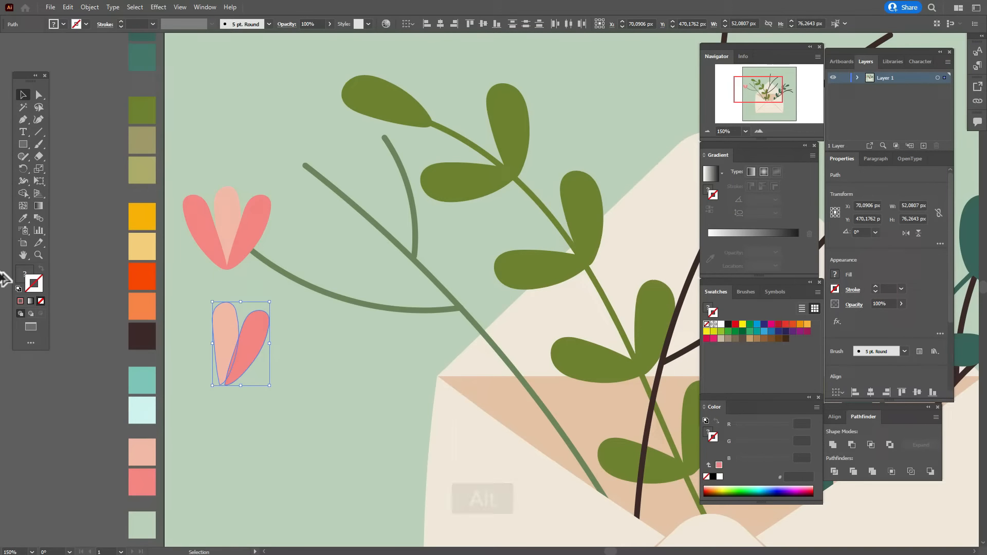
{"action": "left_click", "coordinate": [23, 218]}
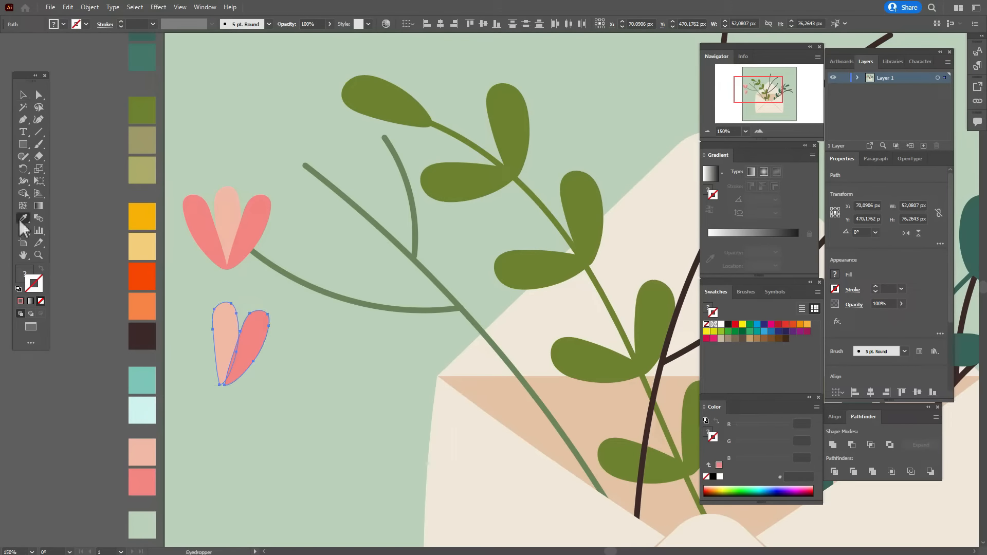
{"action": "left_click", "coordinate": [337, 291]}
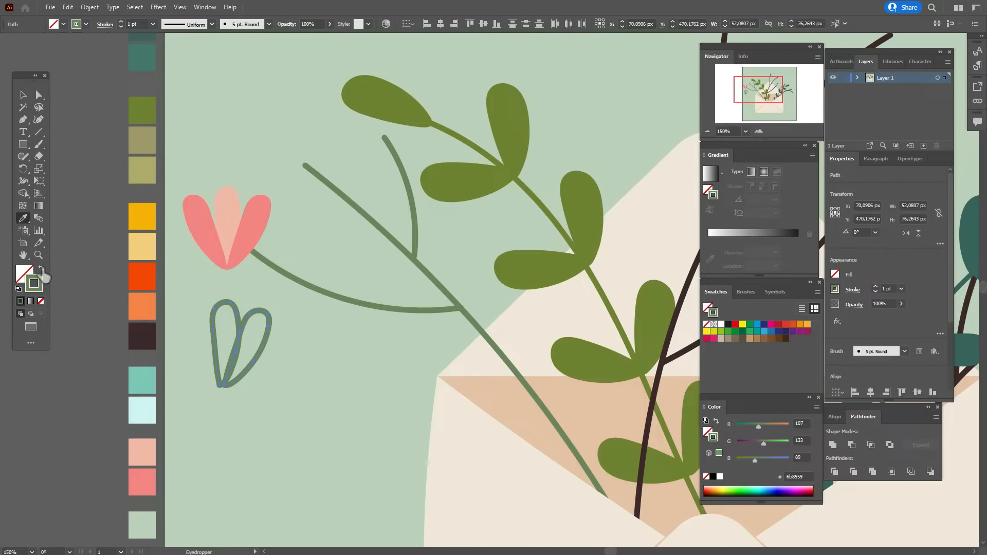
{"action": "left_click", "coordinate": [42, 269]}
{"action": "left_click", "coordinate": [22, 95]}
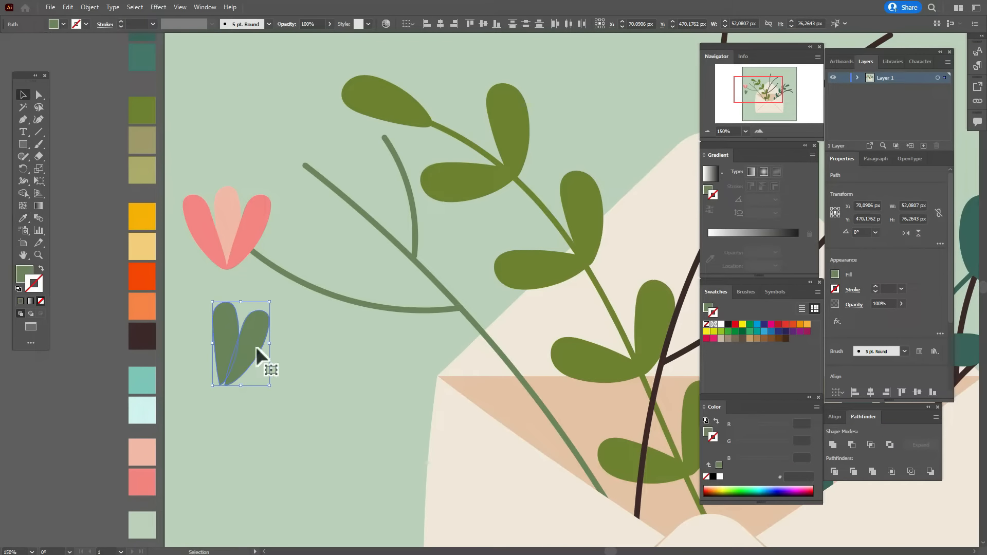
Step: Adjust the left green petal's angle and position so its base meets the base of the right one
{"action": "left_click", "coordinate": [102, 323]}
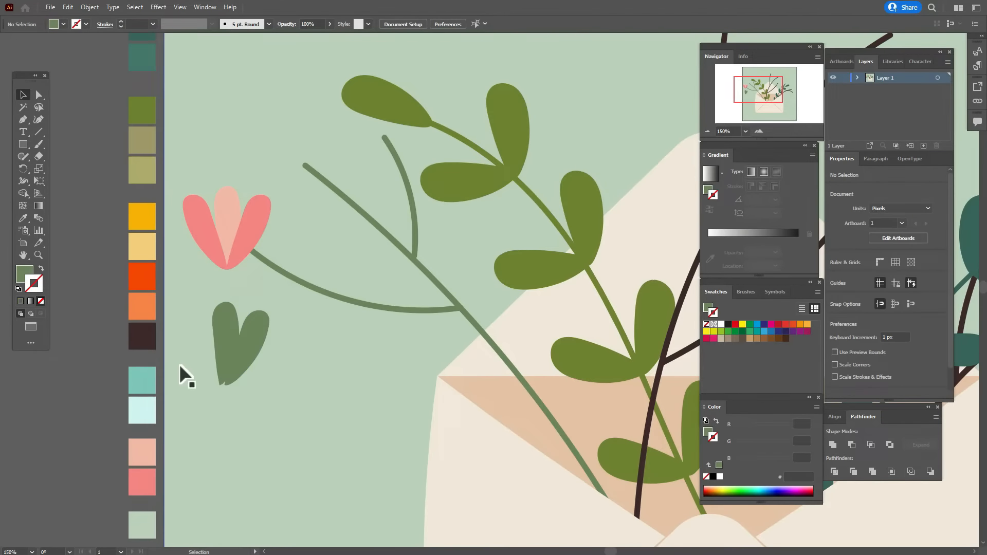
{"action": "left_click", "coordinate": [214, 362]}
{"action": "left_click_drag", "start_coordinate": [247, 383], "coordinate": [230, 360]}
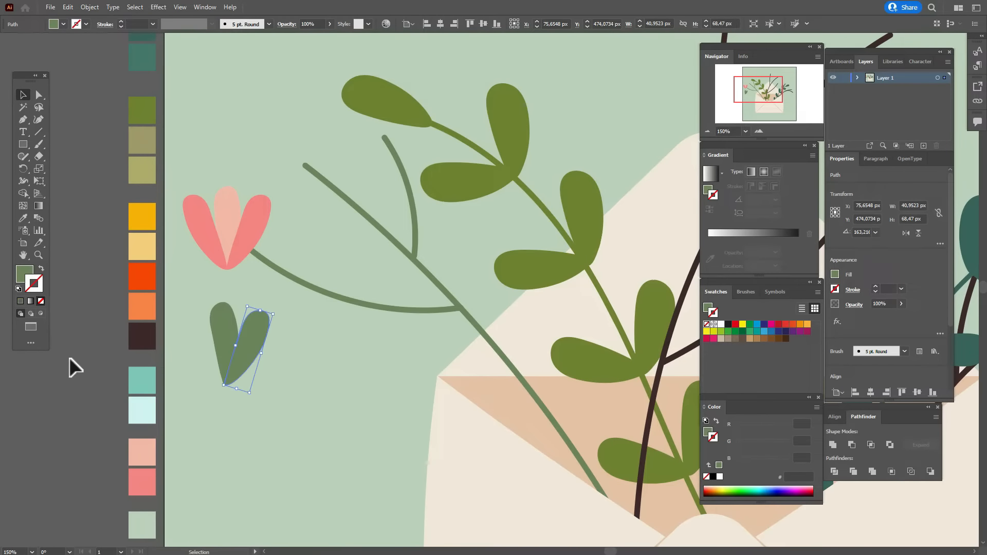
Step: Scale the two green petals down to about 24 × 33 px and unite them into one shape
{"action": "left_click", "coordinate": [223, 337], "text": "shift"}
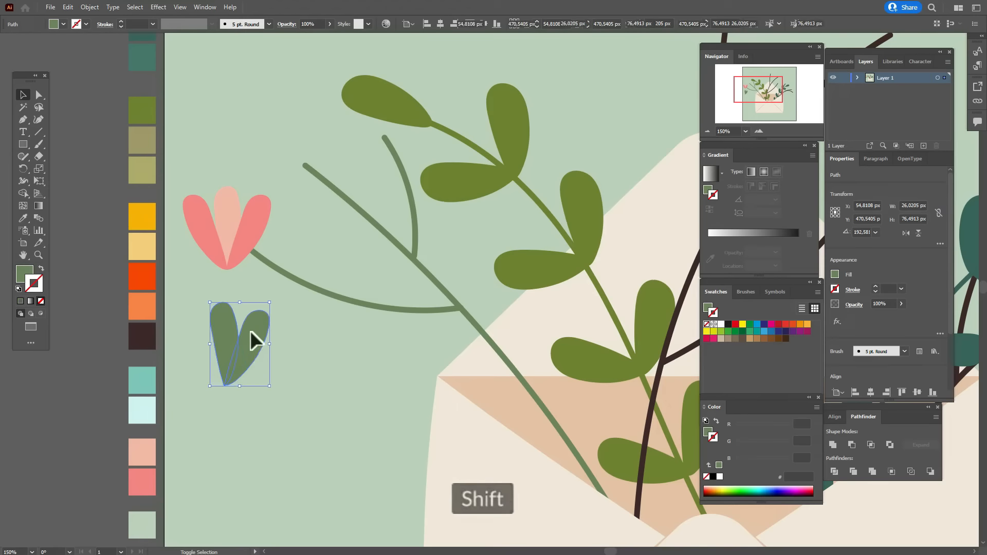
{"action": "left_click_drag", "start_coordinate": [239, 302], "coordinate": [239, 349]}
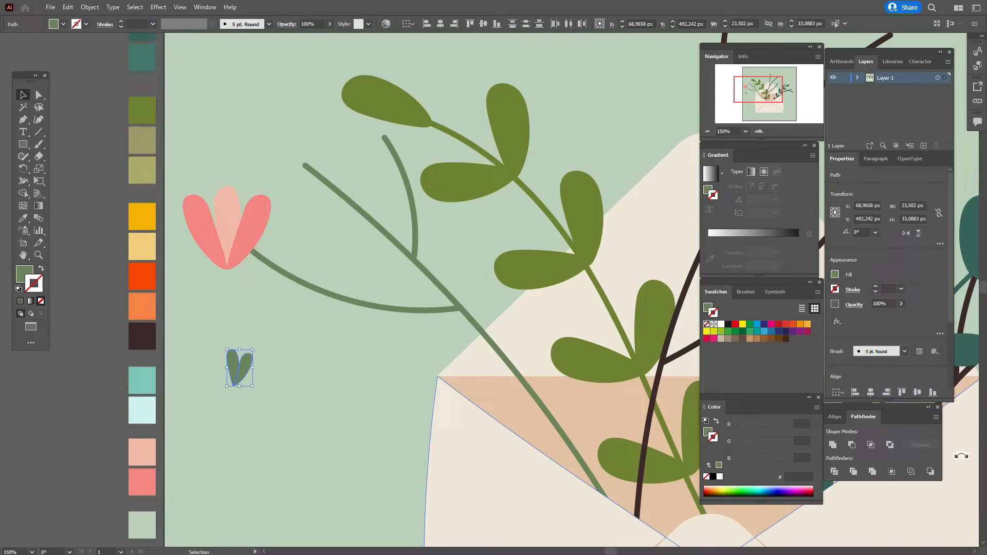
{"action": "left_click", "coordinate": [833, 445]}
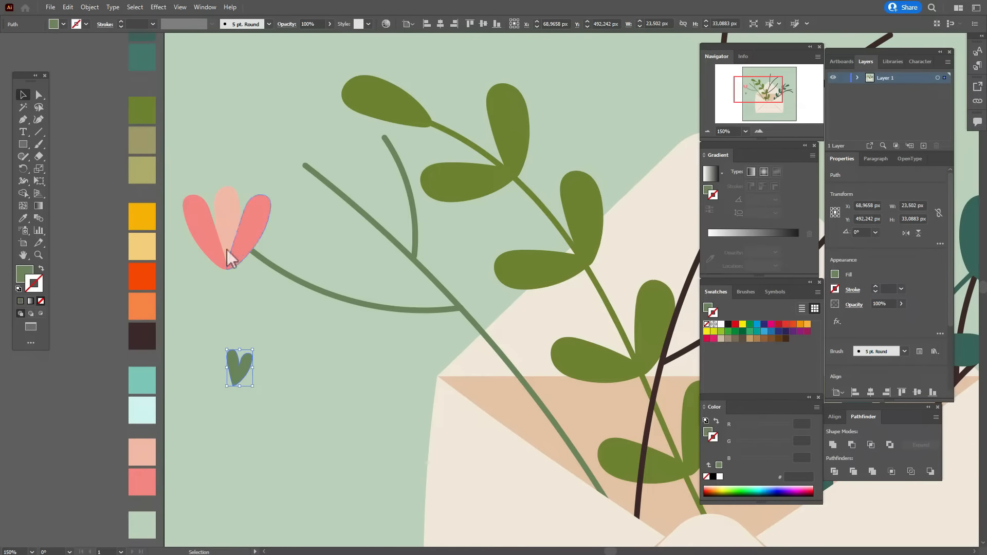
Step: Scale the three-petal pink flower down proportionally to about 38 × 36 px
{"action": "left_click", "coordinate": [212, 240]}
{"action": "left_click", "coordinate": [257, 221], "text": "shift"}
{"action": "left_click", "coordinate": [236, 200], "text": "shift"}
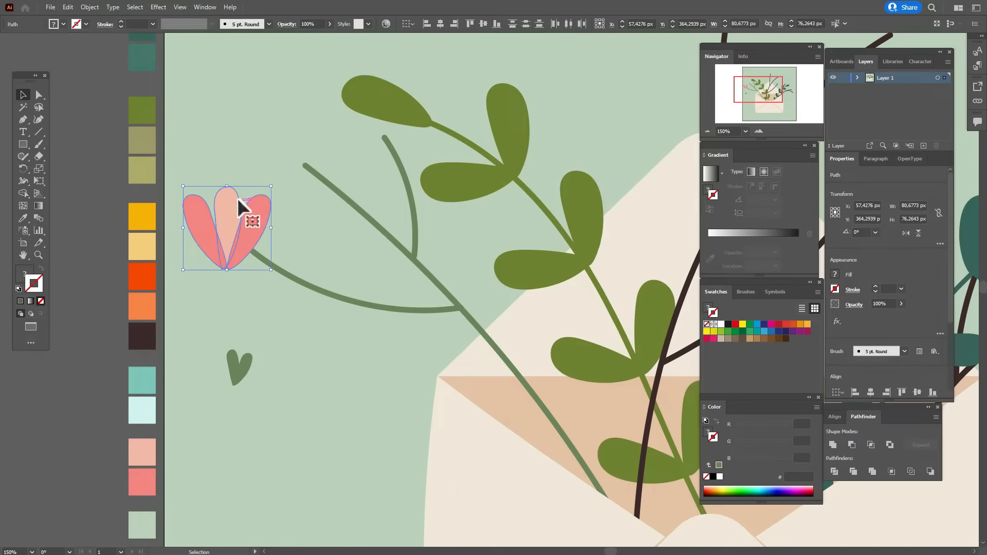
{"action": "left_click_drag", "start_coordinate": [229, 187], "coordinate": [224, 232]}
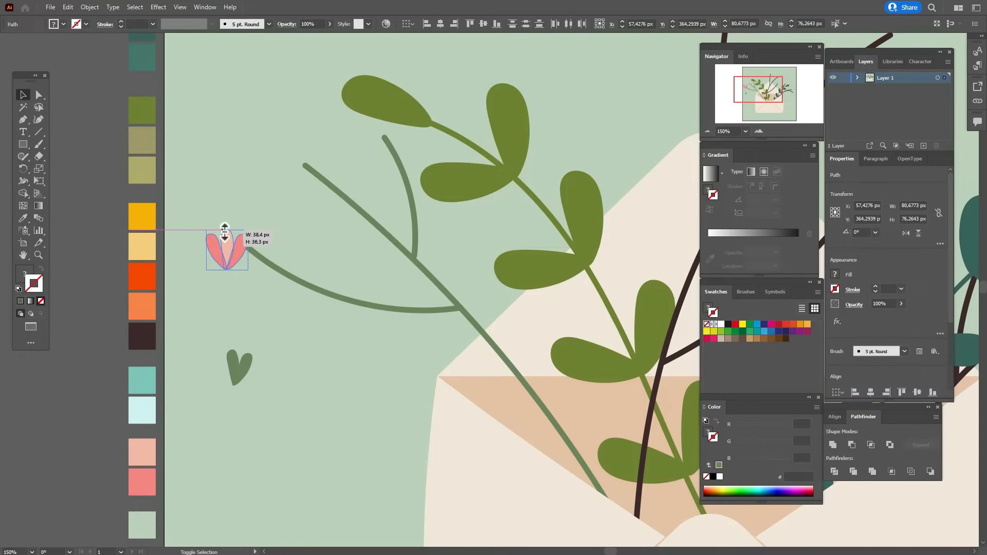
{"action": "left_click", "coordinate": [97, 239]}
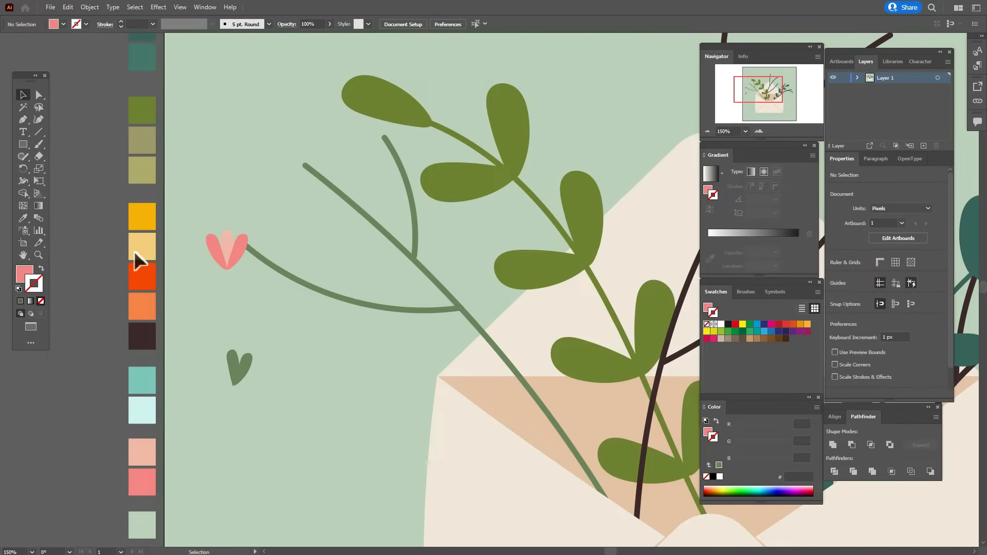
Step: Group the three petals of the pink flower
{"action": "left_click", "coordinate": [214, 252]}
{"action": "left_click", "coordinate": [226, 237], "text": "shift"}
{"action": "left_click", "coordinate": [238, 248], "text": "shift"}
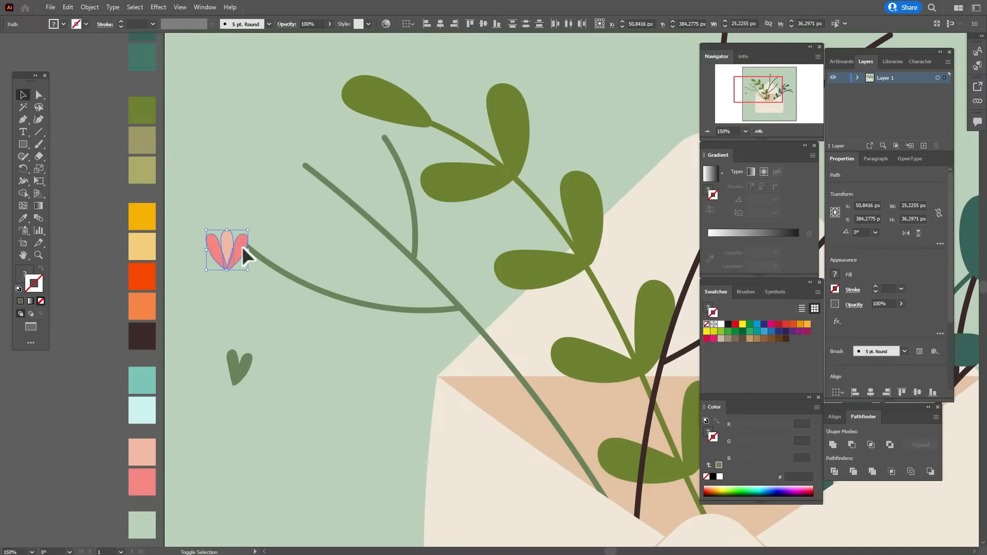
{"action": "right_click", "coordinate": [242, 248]}
{"action": "left_click", "coordinate": [269, 310]}
Step: Rotate the pink flower to follow the sage stem's lowest branch and fit the green base between it and the branch tip
{"action": "left_click_drag", "start_coordinate": [248, 251], "coordinate": [244, 231]}
{"action": "left_click_drag", "start_coordinate": [248, 354], "coordinate": [236, 239]}
{"action": "key", "text": "shift"}
{"action": "left_click", "coordinate": [111, 239]}
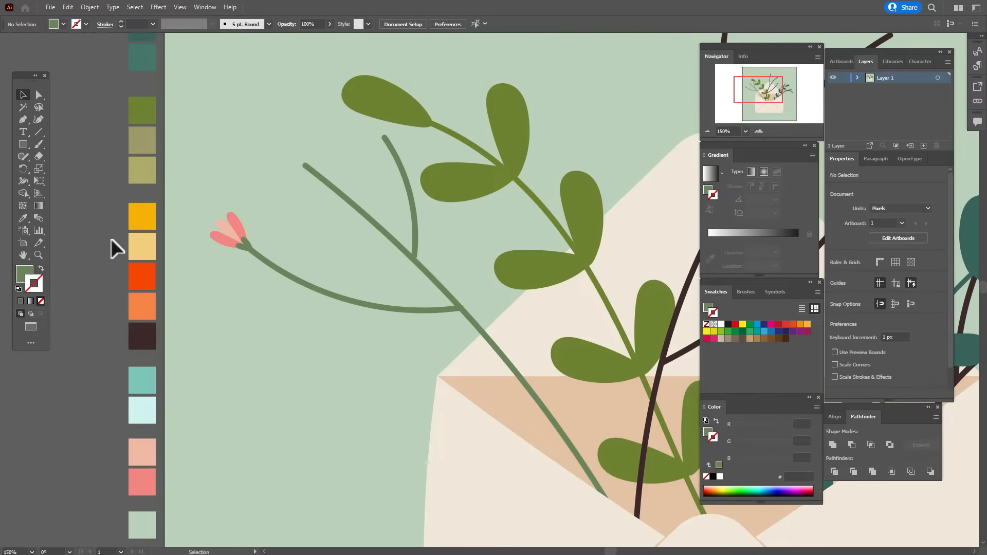
Step: Duplicate the pink flower with its green base onto the sage stem's other two tips and the central dark twig's tallest tip
{"action": "left_click", "coordinate": [224, 226]}
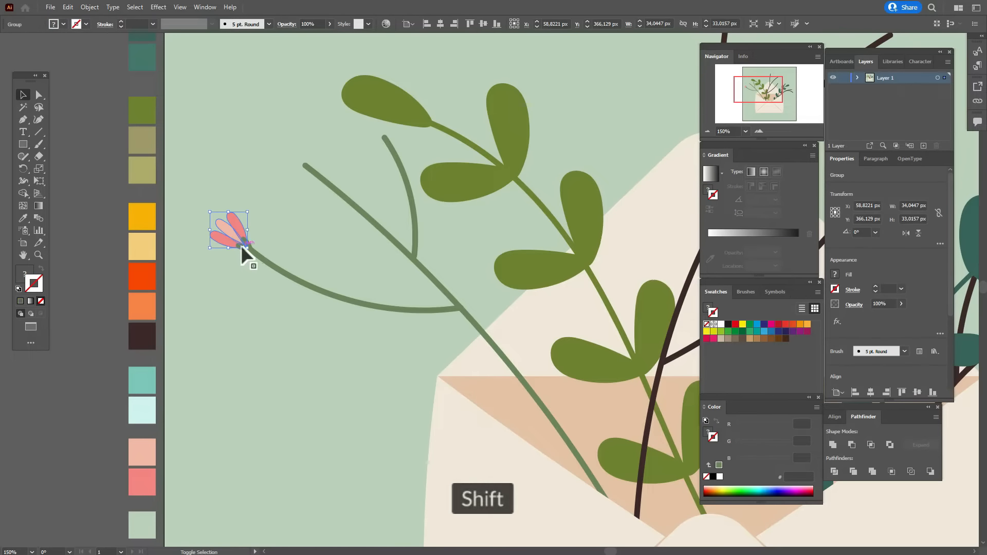
{"action": "left_click", "coordinate": [242, 245], "text": "shift"}
{"action": "left_click", "coordinate": [244, 246]}
{"action": "left_click", "coordinate": [228, 220], "text": "shift"}
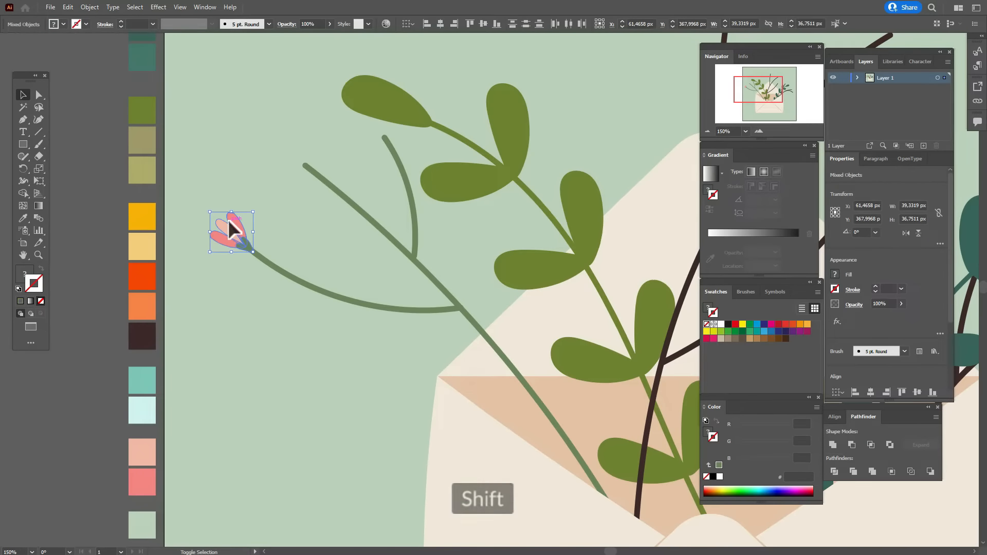
{"action": "left_click_drag", "start_coordinate": [229, 223], "coordinate": [359, 213]}
{"action": "left_click", "coordinate": [23, 255]}
{"action": "left_click", "coordinate": [23, 94]}
{"action": "left_click_drag", "start_coordinate": [348, 204], "coordinate": [412, 186]}
{"action": "left_click", "coordinate": [443, 187]}
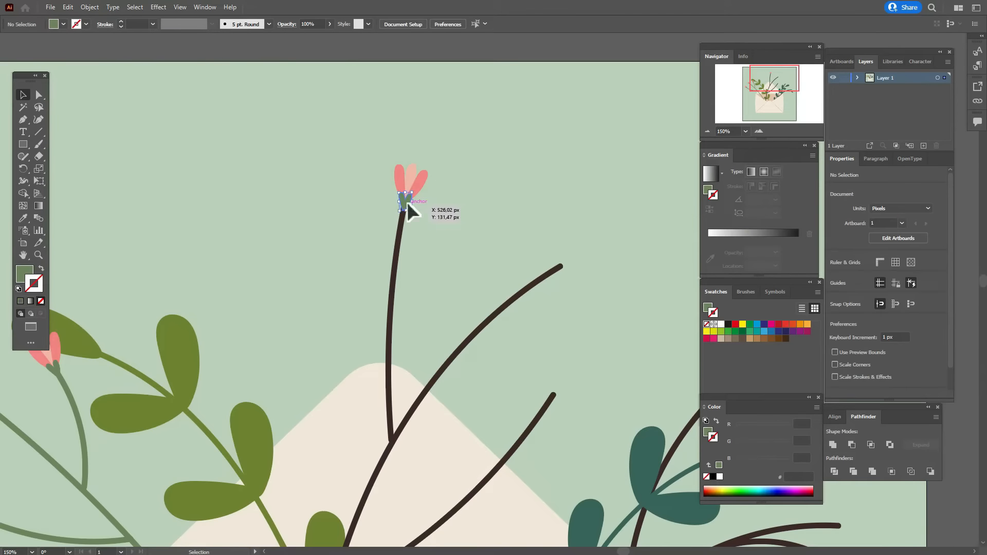
Step: Fill the base of the flower on the tallest dark twig with the twig's dark brown
{"action": "left_click", "coordinate": [407, 203]}
{"action": "key", "text": "space"}
{"action": "left_click_drag", "start_coordinate": [139, 288], "coordinate": [376, 177]}
{"action": "key", "text": "i"}
{"action": "left_click", "coordinate": [49, 455]}
{"action": "left_click_drag", "start_coordinate": [566, 154], "coordinate": [235, 272]}
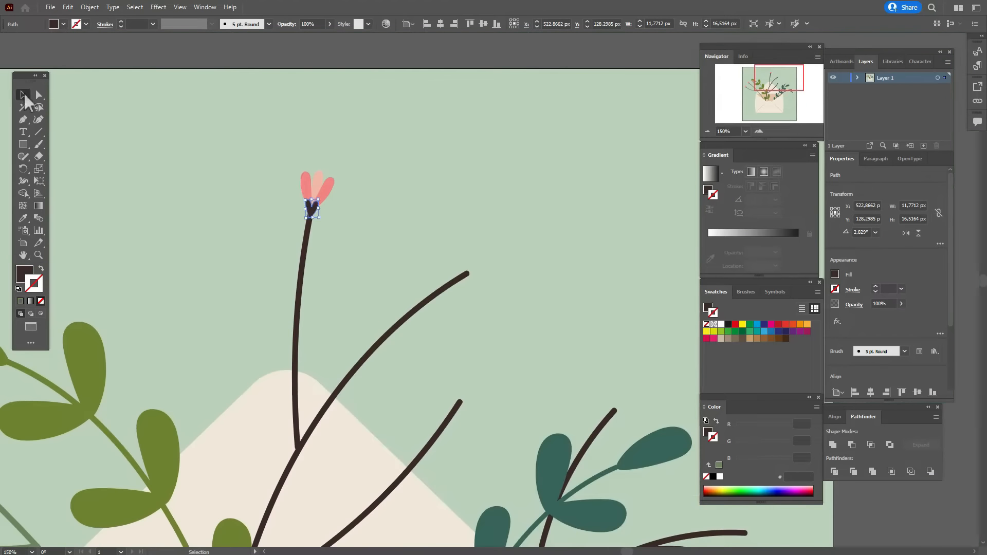
Step: Fill the petals of the flower on the tallest dark twig with the envelope's cream
{"action": "left_click", "coordinate": [22, 95]}
{"action": "left_click", "coordinate": [322, 187]}
{"action": "left_click", "coordinate": [22, 218]}
{"action": "left_click", "coordinate": [236, 433]}
Step: Duplicate the cream flower onto the central twig's other two tips and the right twig's upright branch, angling each copy along its branch
{"action": "left_click", "coordinate": [23, 95]}
{"action": "left_click_drag", "start_coordinate": [288, 169], "coordinate": [451, 238]}
{"action": "left_click_drag", "start_coordinate": [426, 219], "coordinate": [503, 267]}
{"action": "left_click_drag", "start_coordinate": [480, 260], "coordinate": [494, 374], "text": "alt"}
{"action": "left_click_drag", "start_coordinate": [518, 380], "coordinate": [518, 368]}
{"action": "left_click_drag", "start_coordinate": [499, 370], "coordinate": [638, 403]}
Step: Duplicate the cream flower onto the tips of the two curved dark branches on the right, rotated to match them
{"action": "key", "text": "space"}
{"action": "left_click_drag", "start_coordinate": [437, 373], "coordinate": [139, 176]}
{"action": "left_click_drag", "start_coordinate": [329, 196], "coordinate": [481, 309], "text": "alt"}
{"action": "left_click_drag", "start_coordinate": [461, 293], "coordinate": [458, 345], "text": "alt"}
{"action": "left_click_drag", "start_coordinate": [462, 346], "coordinate": [495, 435], "text": "alt"}
{"action": "left_click_drag", "start_coordinate": [479, 417], "coordinate": [479, 414]}
{"action": "left_click", "coordinate": [464, 297]}
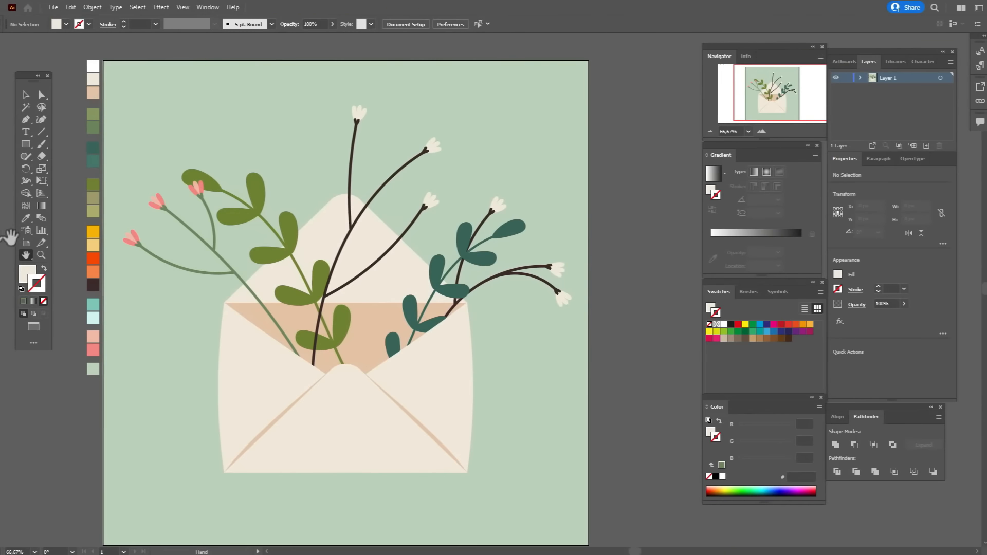
Step: Set up the Paintbrush with the light olive swatch #adac68 as a 1 pt stroke and no fill
{"action": "left_click", "coordinate": [23, 218]}
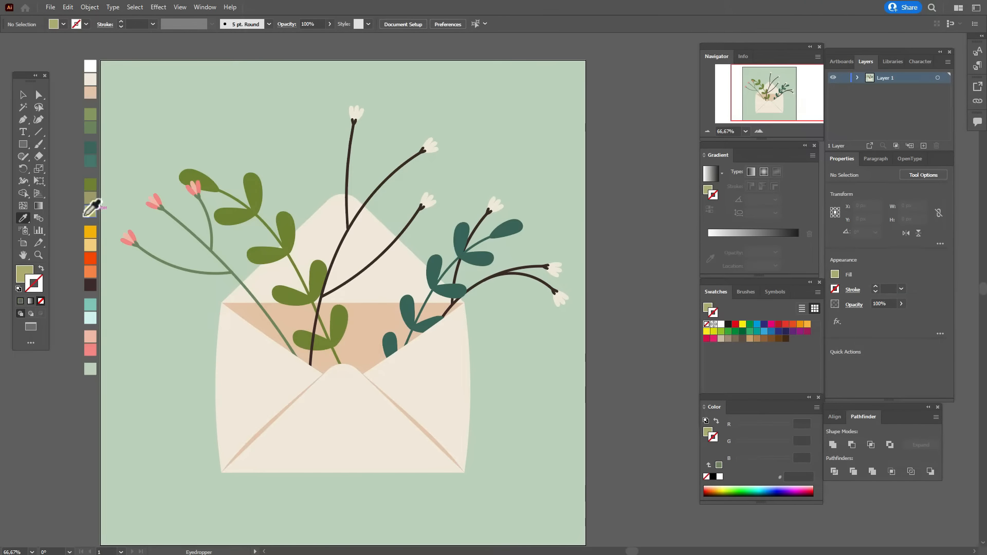
{"action": "left_click", "coordinate": [42, 268]}
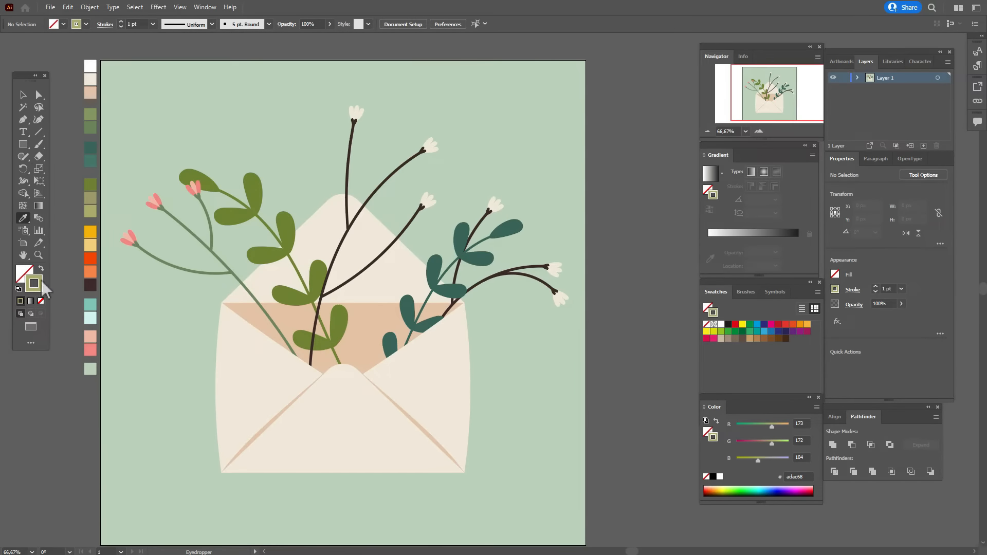
{"action": "left_click", "coordinate": [41, 148]}
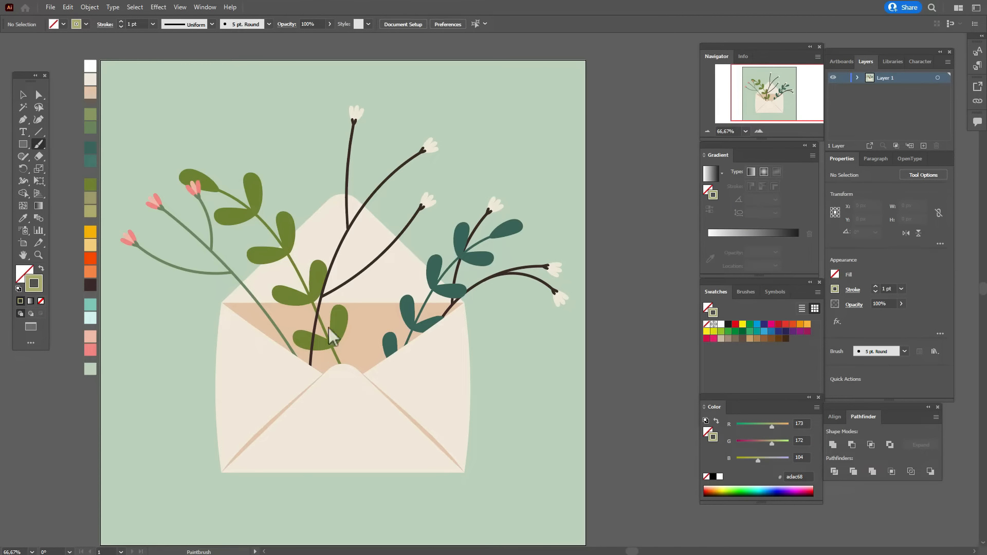
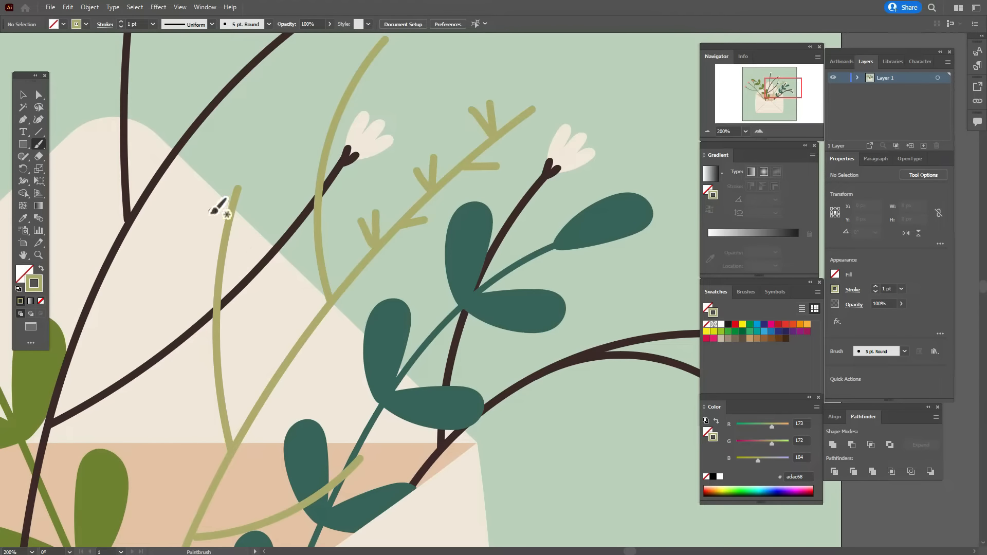
Step: Paint short olive offshoots along both sides of the olive plant's left and middle branches
{"action": "mouse_move", "coordinate": [213, 205]}
{"action": "left_mouse_down"}
{"action": "mouse_move", "coordinate": [228, 233]}
{"action": "mouse_move", "coordinate": [225, 266]}
{"action": "left_mouse_up"}
{"action": "left_click_drag", "start_coordinate": [224, 269], "coordinate": [249, 263]}
{"action": "mouse_move", "coordinate": [190, 289]}
{"action": "left_mouse_down"}
{"action": "mouse_move", "coordinate": [216, 300]}
{"action": "mouse_move", "coordinate": [222, 341]}
{"action": "left_mouse_up"}
{"action": "mouse_move", "coordinate": [223, 346]}
{"action": "left_mouse_down"}
{"action": "mouse_move", "coordinate": [241, 338]}
{"action": "mouse_move", "coordinate": [216, 376]}
{"action": "left_mouse_up"}
{"action": "left_click_drag", "start_coordinate": [303, 233], "coordinate": [318, 247]}
{"action": "mouse_move", "coordinate": [316, 190]}
{"action": "left_mouse_down"}
{"action": "mouse_move", "coordinate": [298, 177]}
{"action": "mouse_move", "coordinate": [318, 177]}
{"action": "left_mouse_up"}
{"action": "left_click_drag", "start_coordinate": [355, 120], "coordinate": [341, 131]}
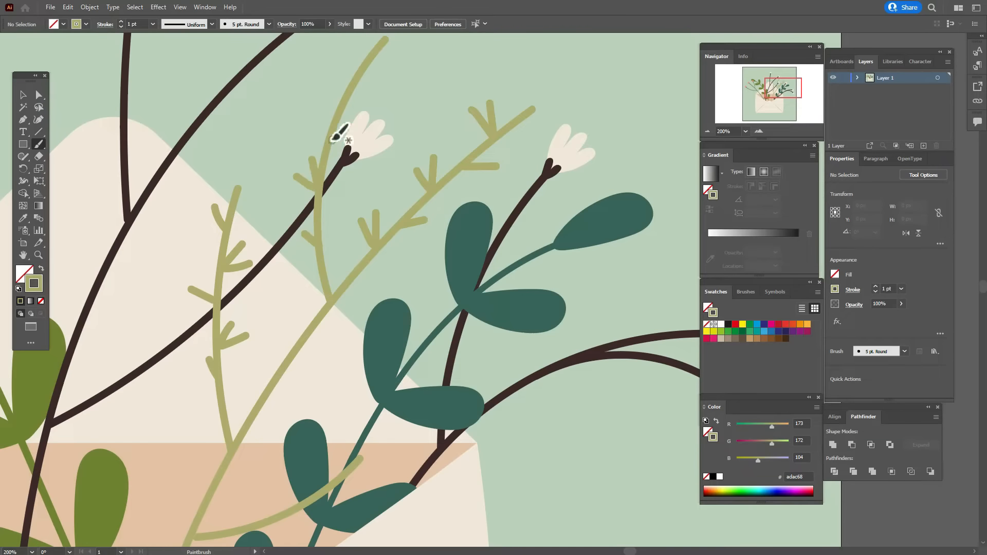
{"action": "mouse_move", "coordinate": [338, 70]}
{"action": "left_mouse_down"}
{"action": "mouse_move", "coordinate": [349, 85]}
{"action": "mouse_move", "coordinate": [354, 60]}
{"action": "left_mouse_up"}
{"action": "left_click", "coordinate": [22, 94]}
{"action": "left_click_drag", "start_coordinate": [354, 121], "coordinate": [356, 123]}
{"action": "left_click", "coordinate": [737, 514]}
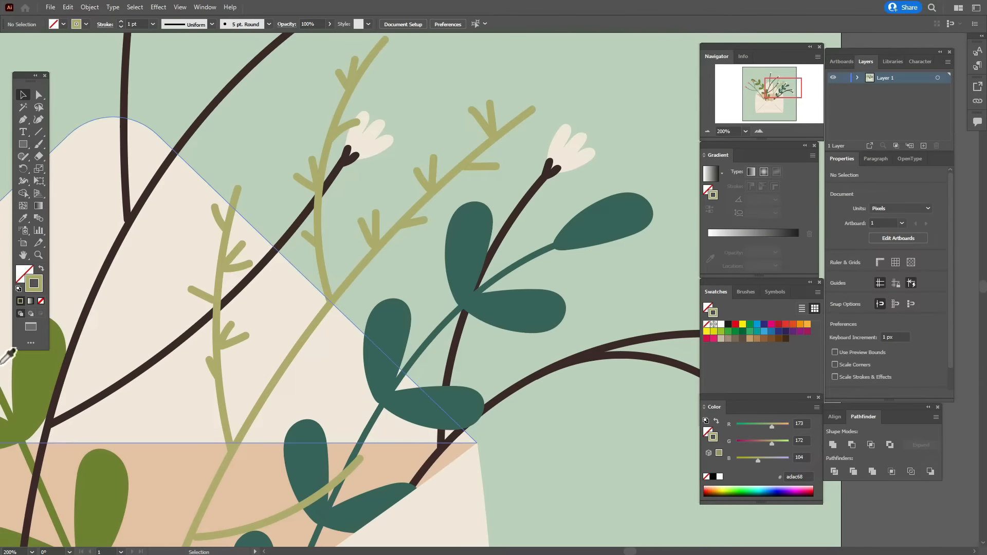
Step: Sample the pale aqua palette swatch as the drawing colour for a bloom above the olive plant
{"action": "left_click", "coordinate": [21, 255]}
{"action": "left_click_drag", "start_coordinate": [431, 277], "coordinate": [368, 387]}
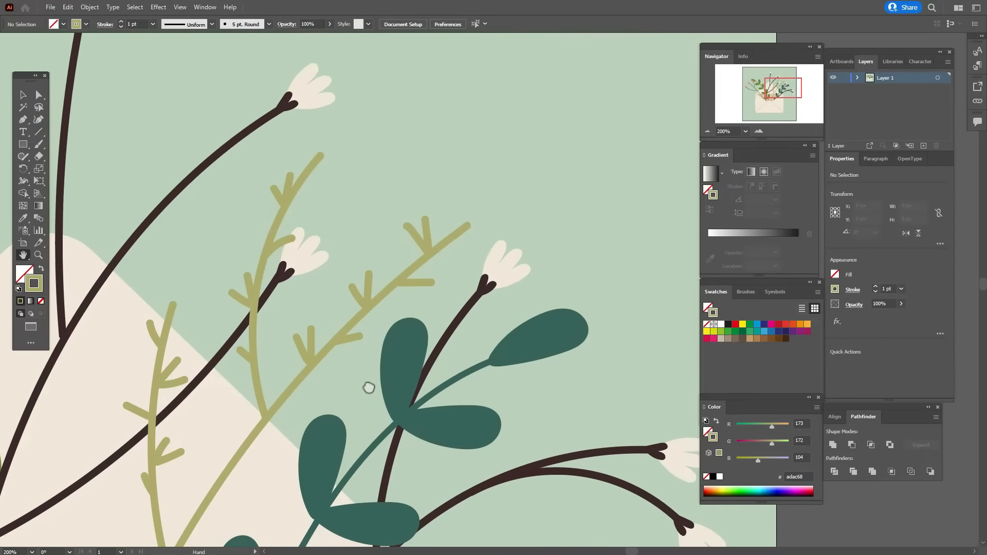
{"action": "left_click_drag", "start_coordinate": [221, 379], "coordinate": [639, 317]}
{"action": "left_click_drag", "start_coordinate": [187, 302], "coordinate": [304, 181]}
{"action": "left_click", "coordinate": [23, 217]}
{"action": "left_click", "coordinate": [176, 434]}
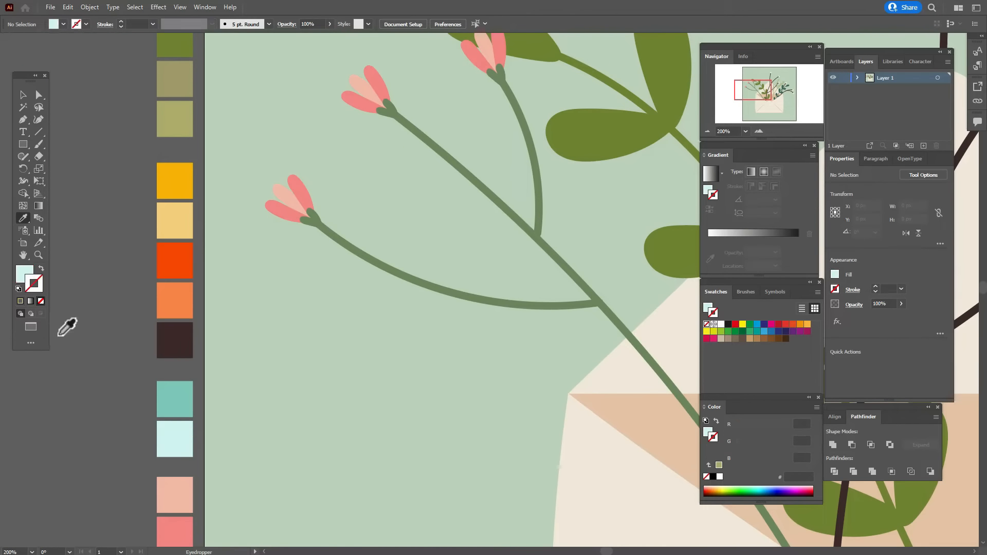
{"action": "left_click", "coordinate": [24, 256]}
{"action": "left_click_drag", "start_coordinate": [306, 286], "coordinate": [17, 303]}
{"action": "left_click_drag", "start_coordinate": [647, 285], "coordinate": [174, 434]}
{"action": "left_click_drag", "start_coordinate": [461, 329], "coordinate": [332, 339]}
{"action": "left_click_drag", "start_coordinate": [525, 285], "coordinate": [504, 320]}
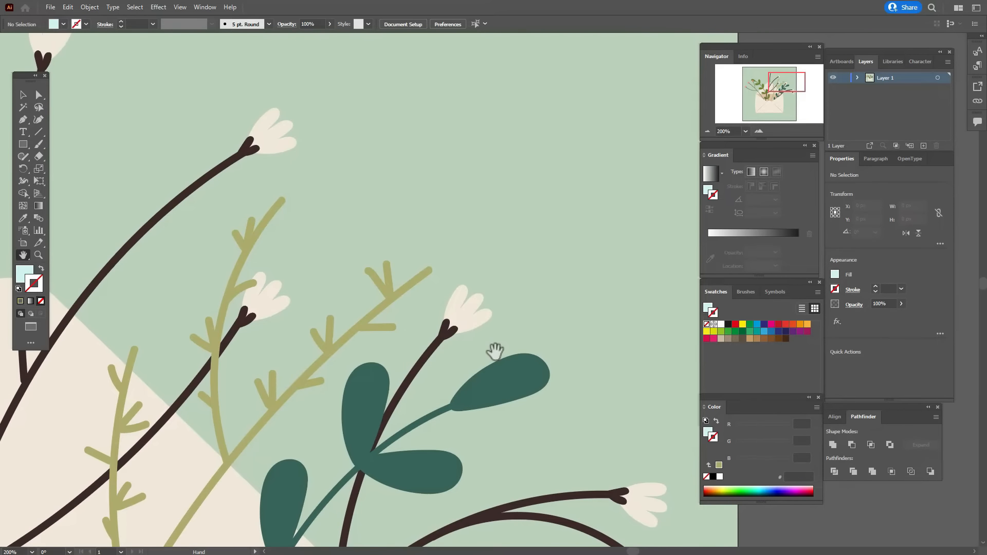
Step: Set the Paintbrush fidelity to a more accurate, less smooth level
{"action": "double_click", "coordinate": [39, 144]}
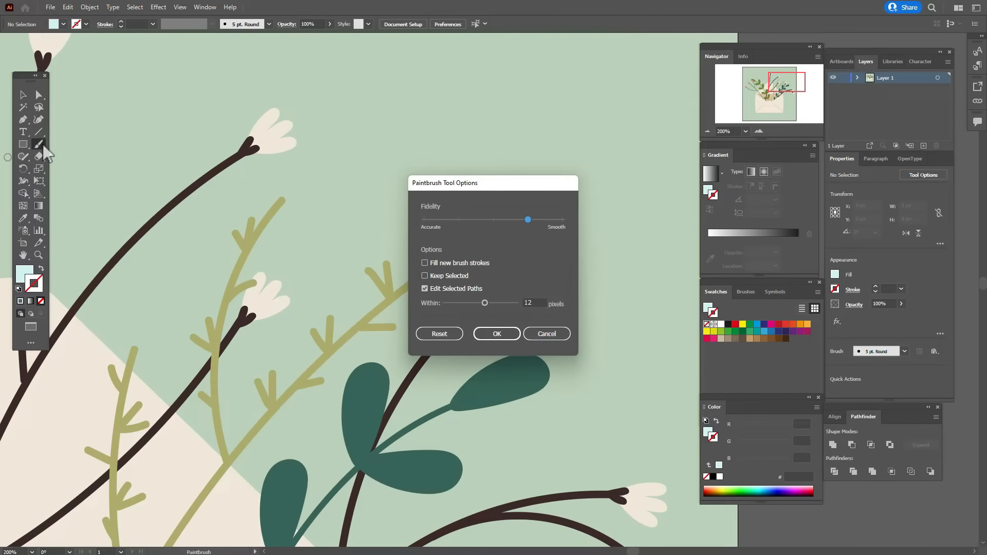
{"action": "left_click", "coordinate": [495, 219]}
{"action": "left_click", "coordinate": [496, 334]}
Step: Paint a pale aqua five-petal flower about 88 × 97 px above the olive plant and turn its stroke colour into the fill
{"action": "mouse_move", "coordinate": [362, 182]}
{"action": "left_mouse_down"}
{"action": "mouse_move", "coordinate": [362, 111]}
{"action": "mouse_move", "coordinate": [378, 109]}
{"action": "mouse_move", "coordinate": [381, 175]}
{"action": "mouse_move", "coordinate": [425, 138]}
{"action": "mouse_move", "coordinate": [422, 175]}
{"action": "mouse_move", "coordinate": [398, 183]}
{"action": "mouse_move", "coordinate": [412, 192]}
{"action": "mouse_move", "coordinate": [428, 233]}
{"action": "mouse_move", "coordinate": [402, 228]}
{"action": "mouse_move", "coordinate": [388, 200]}
{"action": "mouse_move", "coordinate": [362, 250]}
{"action": "mouse_move", "coordinate": [359, 196]}
{"action": "mouse_move", "coordinate": [311, 183]}
{"action": "mouse_move", "coordinate": [306, 152]}
{"action": "mouse_move", "coordinate": [340, 152]}
{"action": "mouse_move", "coordinate": [368, 181]}
{"action": "left_mouse_up"}
{"action": "key", "text": "alt"}
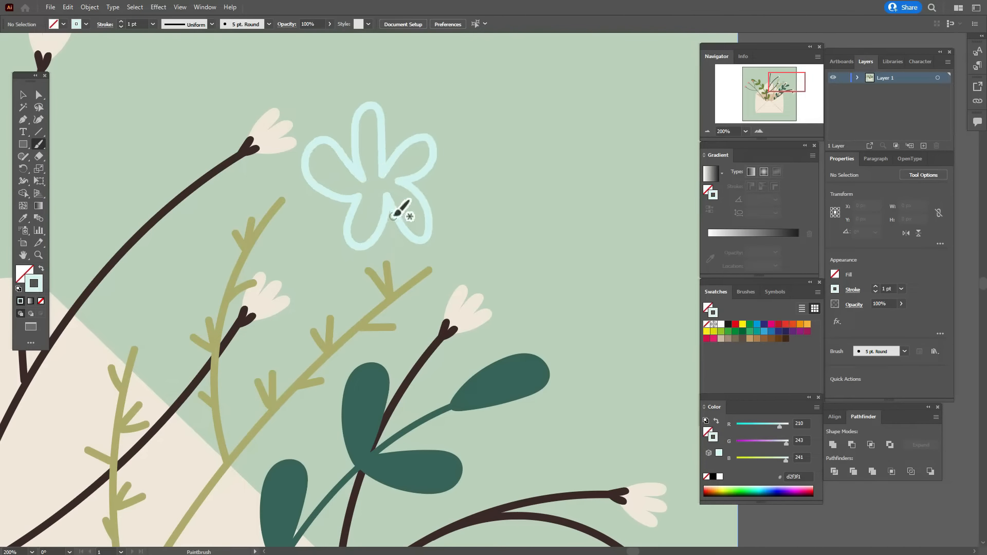
{"action": "left_click", "coordinate": [23, 94]}
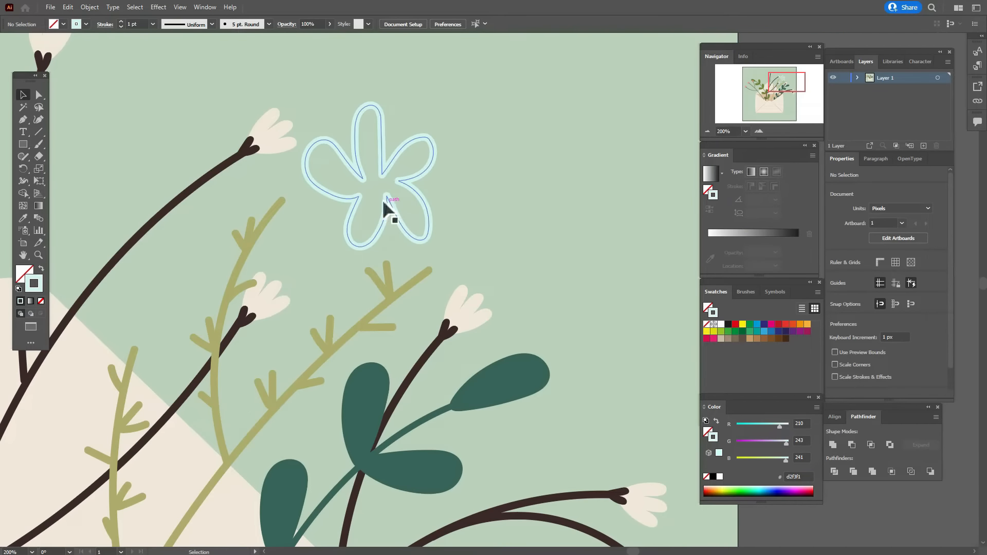
{"action": "left_click", "coordinate": [361, 180]}
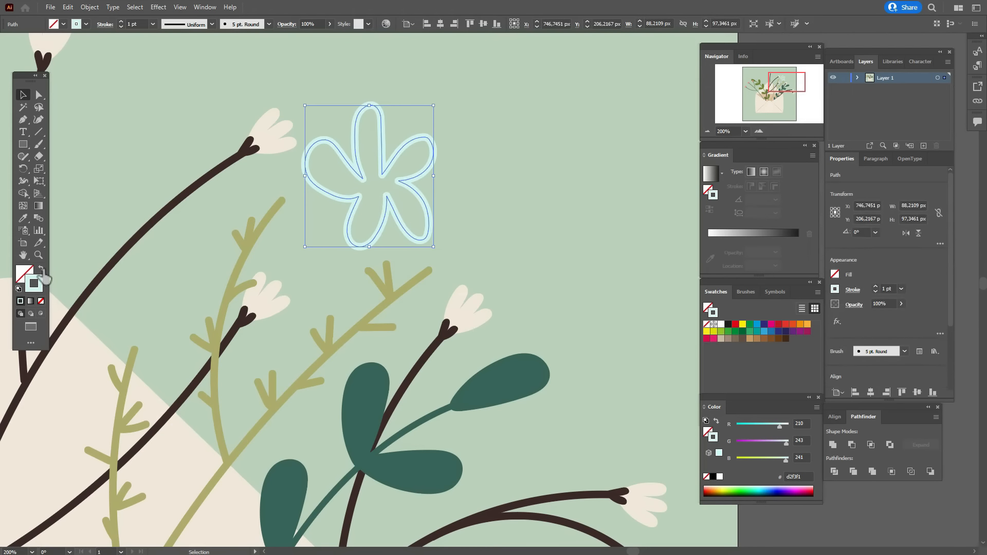
{"action": "left_click", "coordinate": [41, 269]}
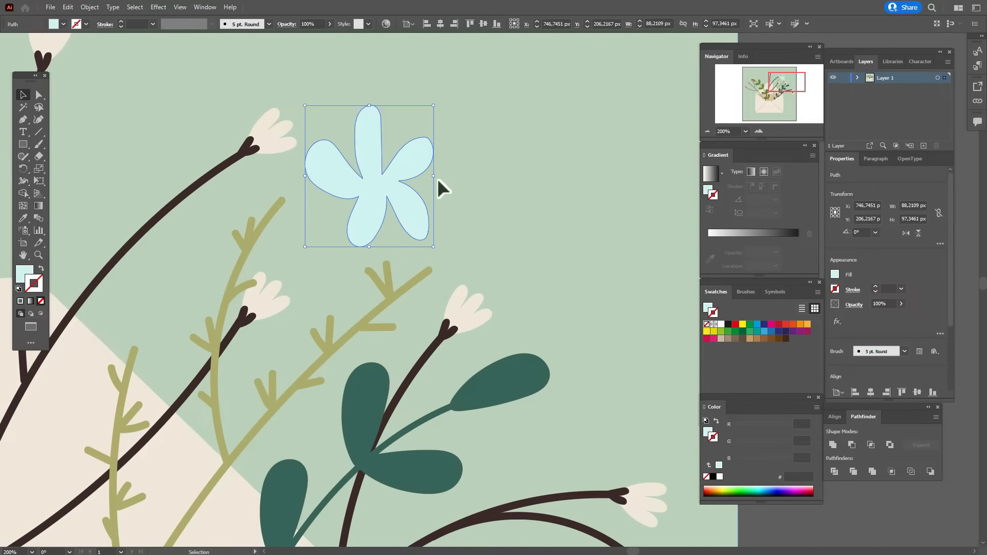
{"action": "left_click", "coordinate": [461, 172]}
Step: Paste a copy of the aqua flower in front, scaled to about 24 × 21 px and rotated about 30° at its centre
{"action": "left_click", "coordinate": [413, 195]}
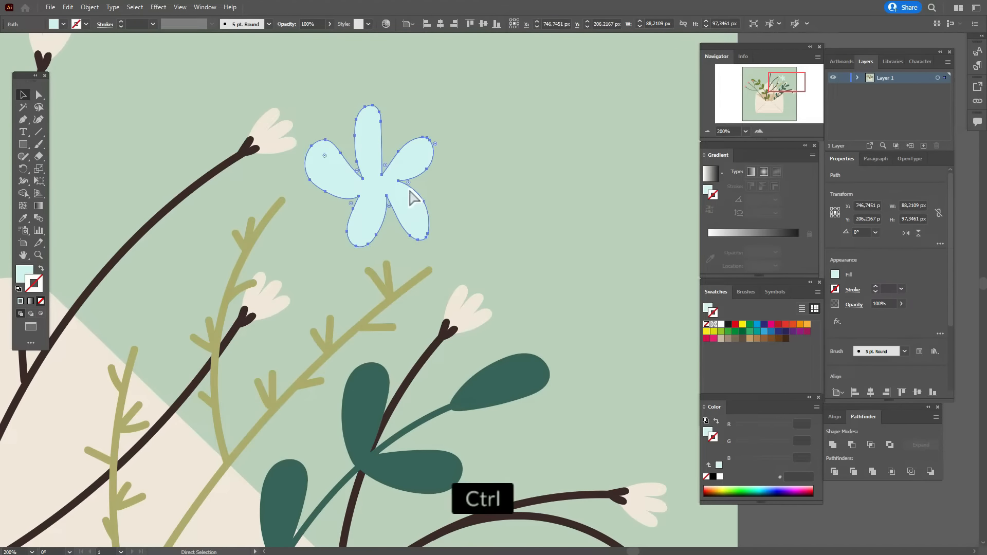
{"action": "key", "text": "ctrl+c"}
{"action": "key", "text": "ctrl+f"}
{"action": "left_click_drag", "start_coordinate": [370, 121], "coordinate": [377, 192]}
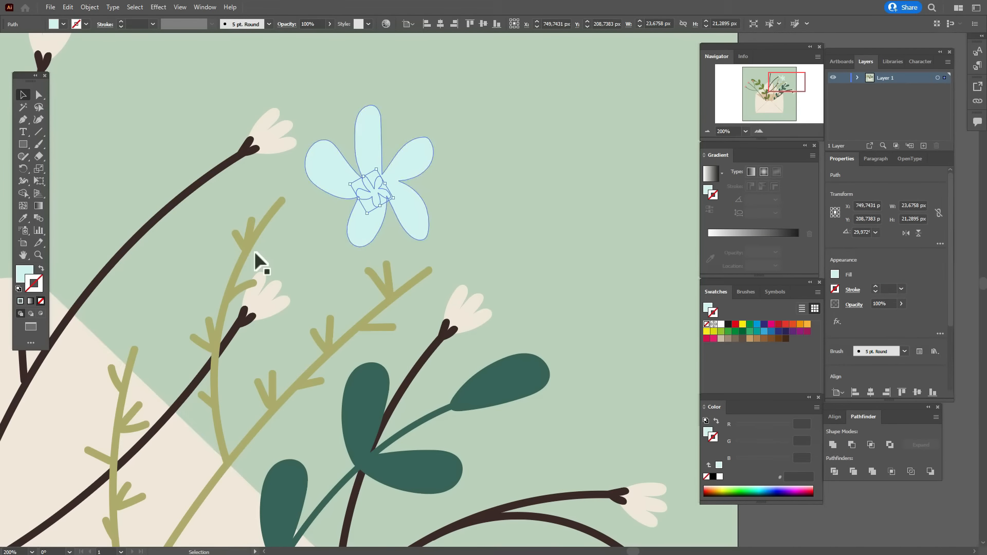
Step: Fill the small centre flower with the medium teal palette swatch
{"action": "left_click", "coordinate": [25, 257]}
{"action": "left_click_drag", "start_coordinate": [17, 374], "coordinate": [431, 279]}
{"action": "left_click_drag", "start_coordinate": [301, 326], "coordinate": [676, 255]}
{"action": "left_click_drag", "start_coordinate": [208, 342], "coordinate": [295, 286]}
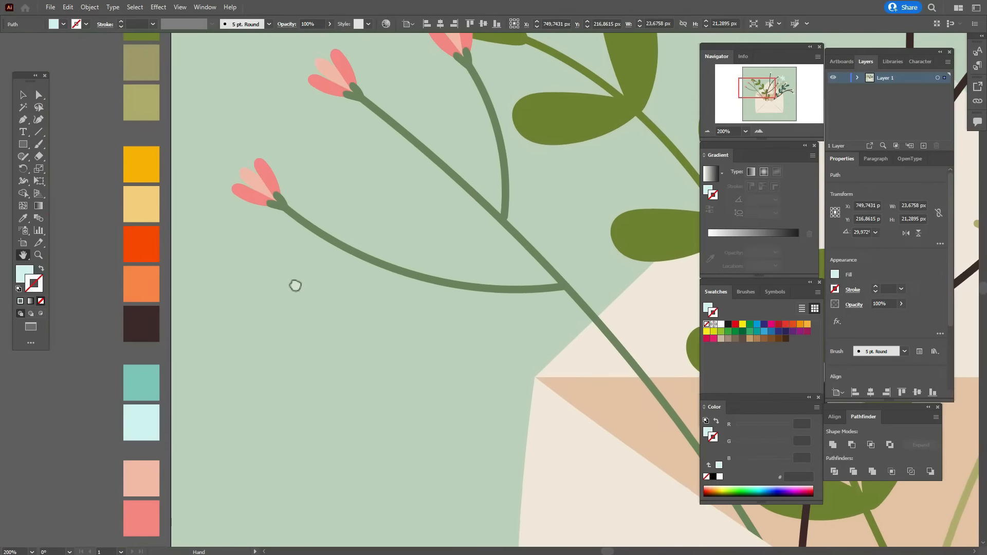
{"action": "left_click", "coordinate": [141, 376]}
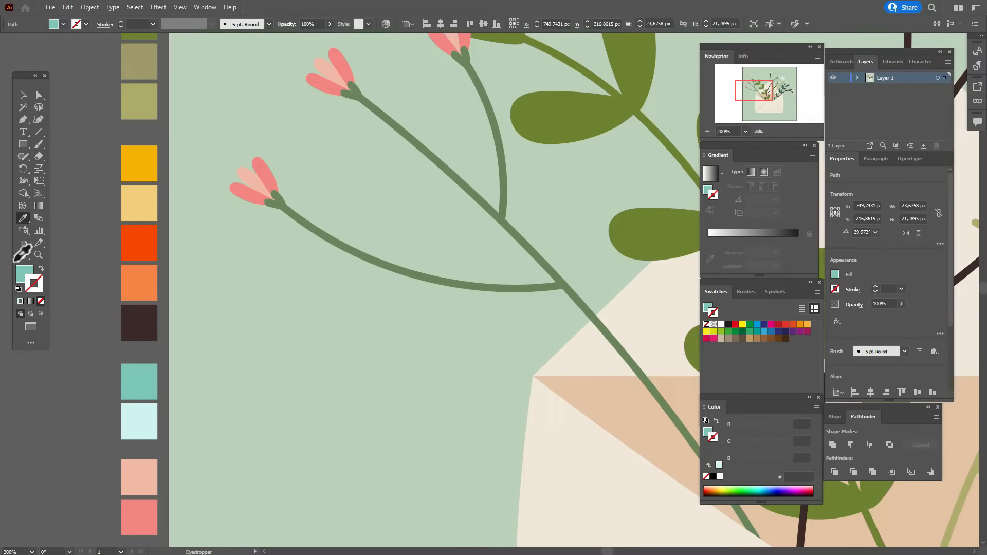
{"action": "left_click_drag", "start_coordinate": [575, 287], "coordinate": [256, 336]}
{"action": "left_click_drag", "start_coordinate": [553, 319], "coordinate": [271, 381]}
{"action": "left_click_drag", "start_coordinate": [513, 348], "coordinate": [255, 447]}
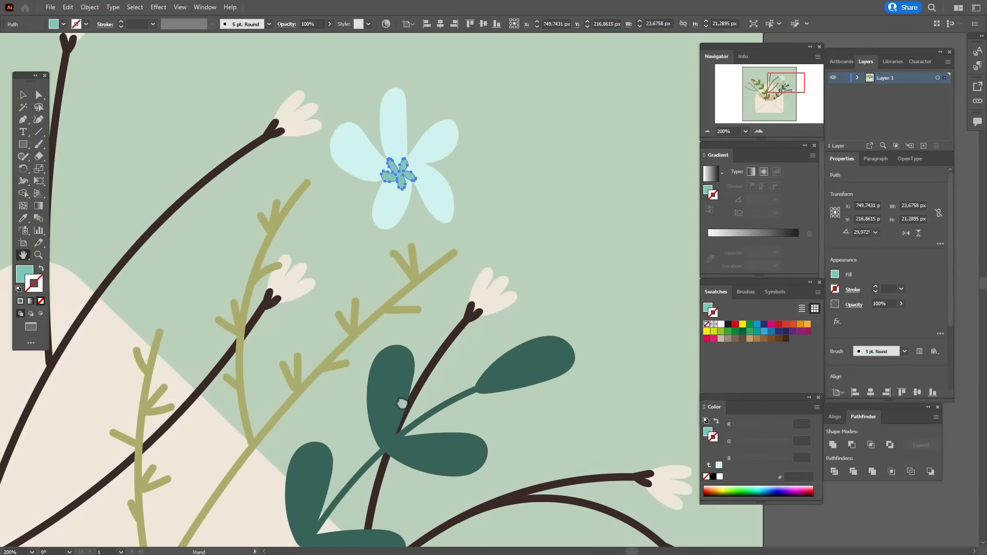
{"action": "left_click_drag", "start_coordinate": [401, 403], "coordinate": [320, 462]}
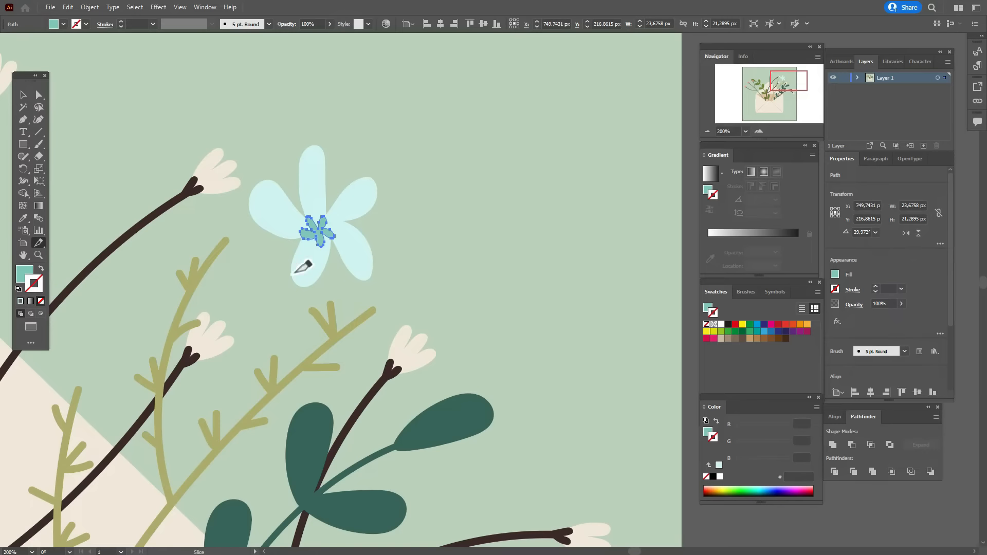
Step: Rotate the small teal flower so its petals line up with the large aqua petals
{"action": "left_click", "coordinate": [39, 255]}
{"action": "left_click", "coordinate": [368, 272]}
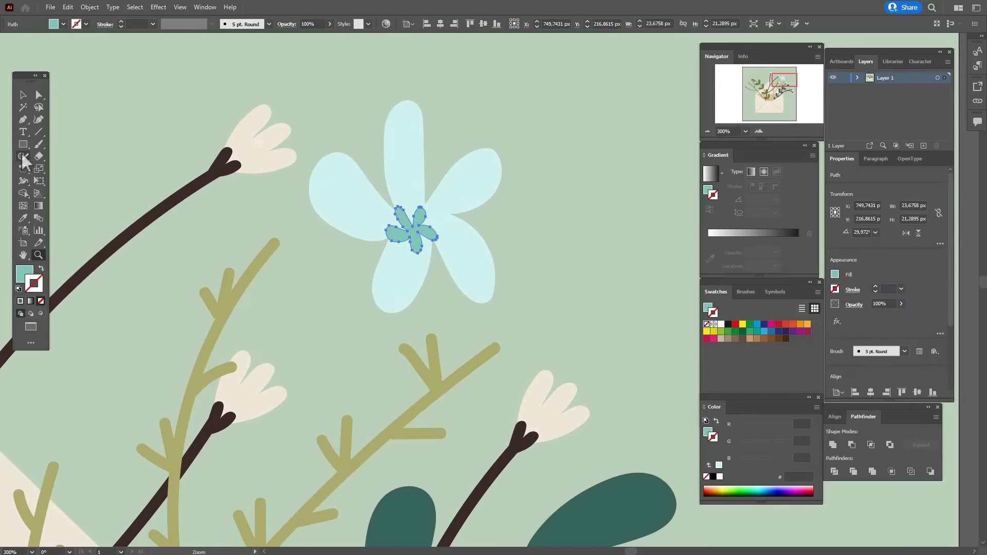
{"action": "left_click", "coordinate": [22, 94]}
{"action": "left_click_drag", "start_coordinate": [446, 255], "coordinate": [440, 217]}
{"action": "left_click", "coordinate": [527, 246]}
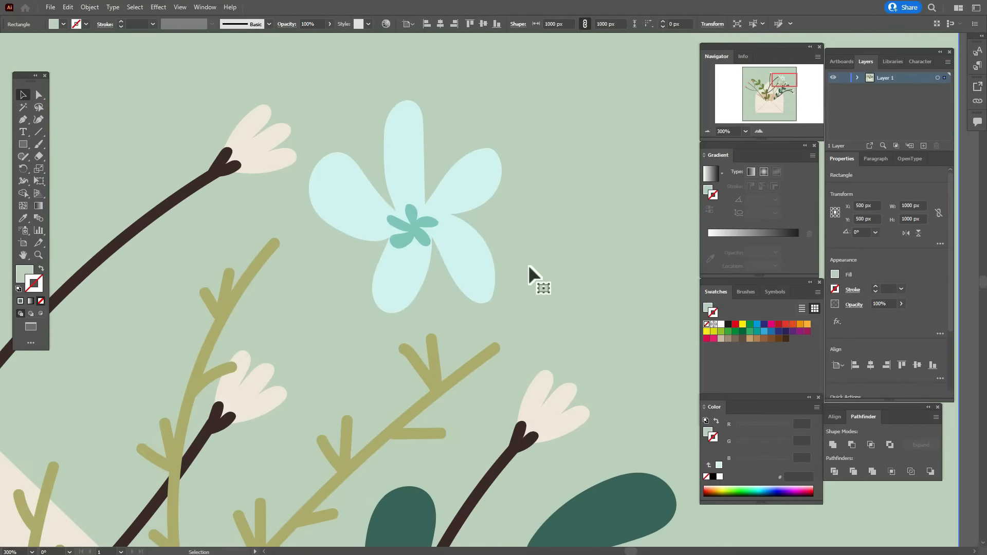
Step: Draw a circle about 10 × 10 px at the aqua flower's centre, filled with the twigs' dark brown
{"action": "left_click", "coordinate": [227, 171]}
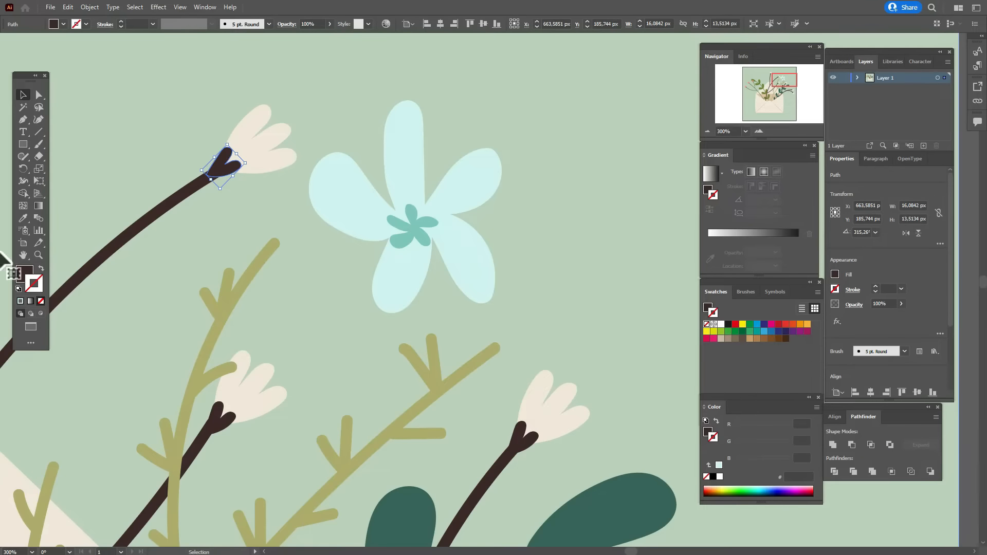
{"action": "left_click_drag", "start_coordinate": [30, 145], "coordinate": [60, 170]}
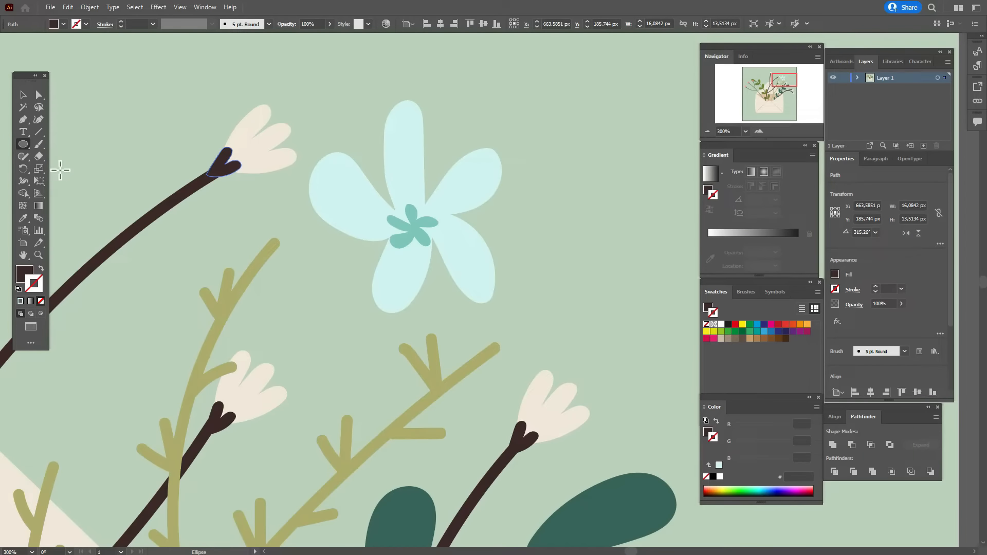
{"action": "key", "text": "shift"}
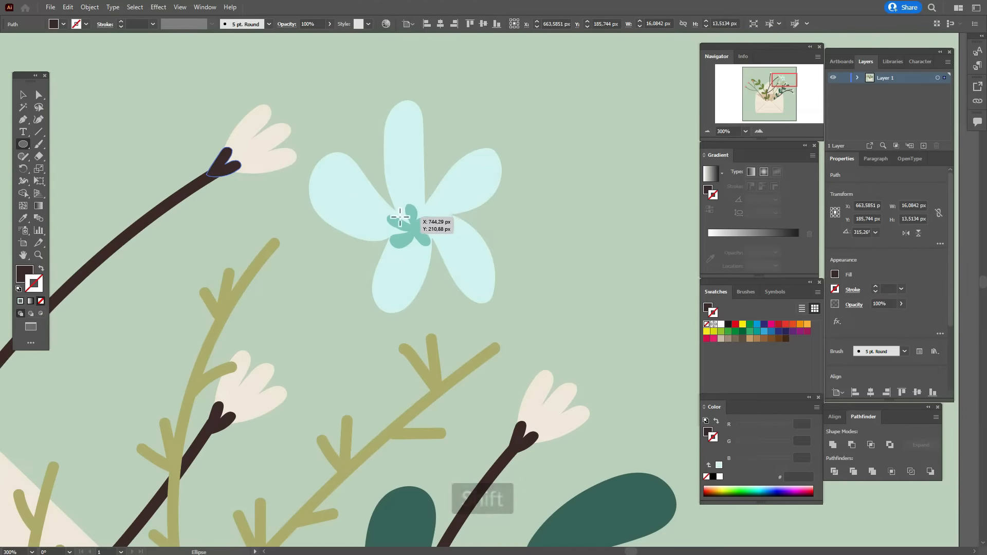
{"action": "left_click_drag", "start_coordinate": [400, 217], "coordinate": [422, 235]}
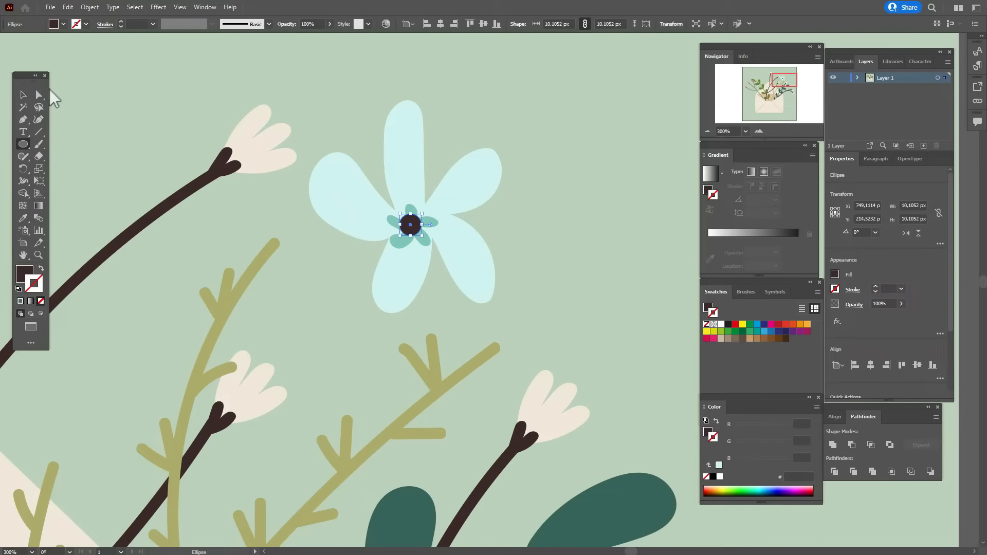
Step: Reshape the dark brown centre circle into a slightly irregular spot by adjusting its anchor points and rounding a corner
{"action": "left_click", "coordinate": [39, 94]}
{"action": "left_click", "coordinate": [411, 214]}
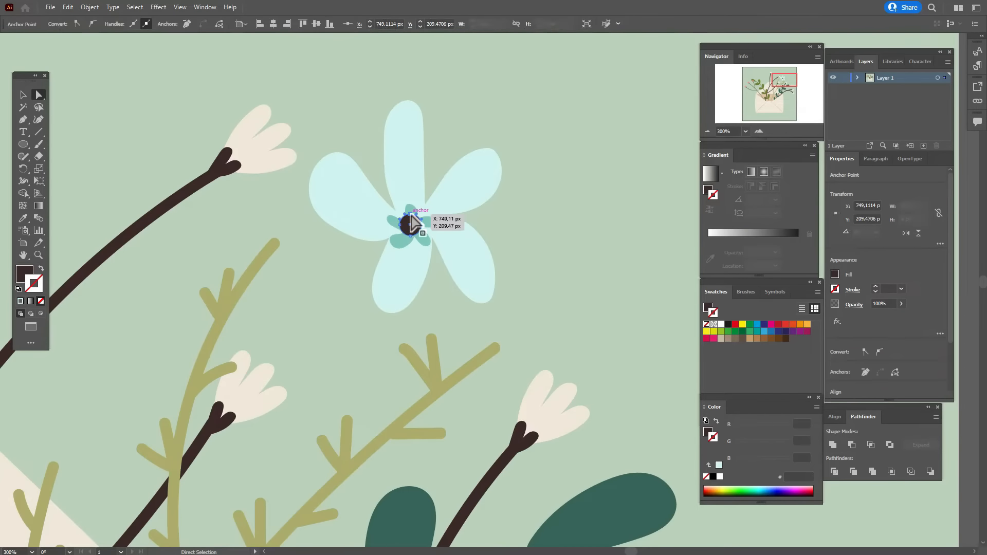
{"action": "left_click_drag", "start_coordinate": [413, 213], "coordinate": [406, 236]}
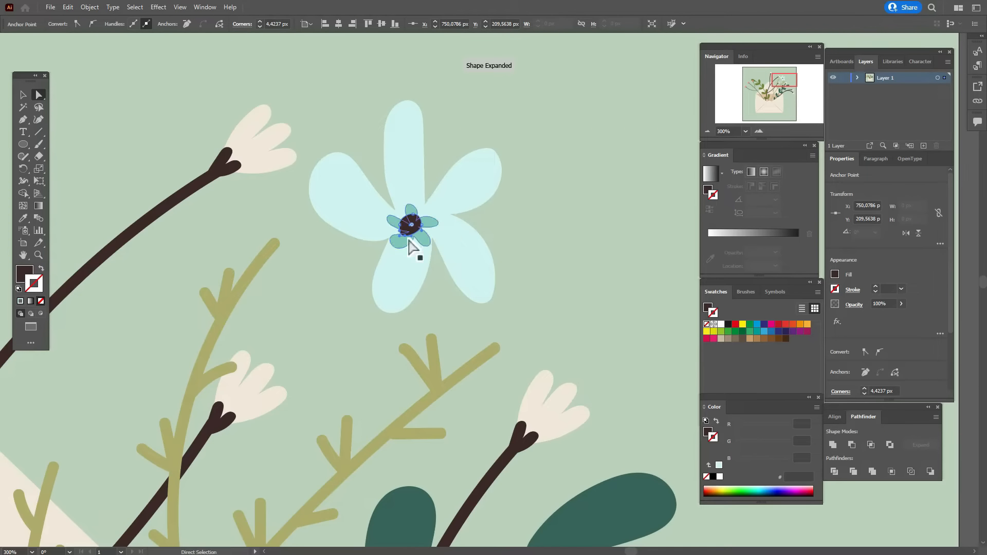
Step: Soften the outline of the dark brown flower centre with the Smooth tool
{"action": "left_click", "coordinate": [22, 94]}
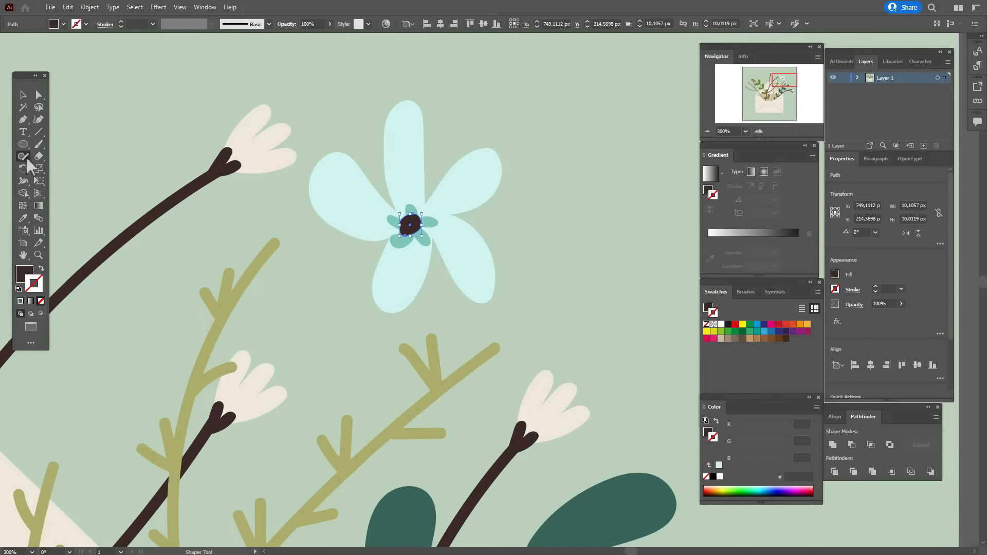
{"action": "left_click_drag", "start_coordinate": [26, 157], "coordinate": [61, 181]}
{"action": "left_click", "coordinate": [23, 95]}
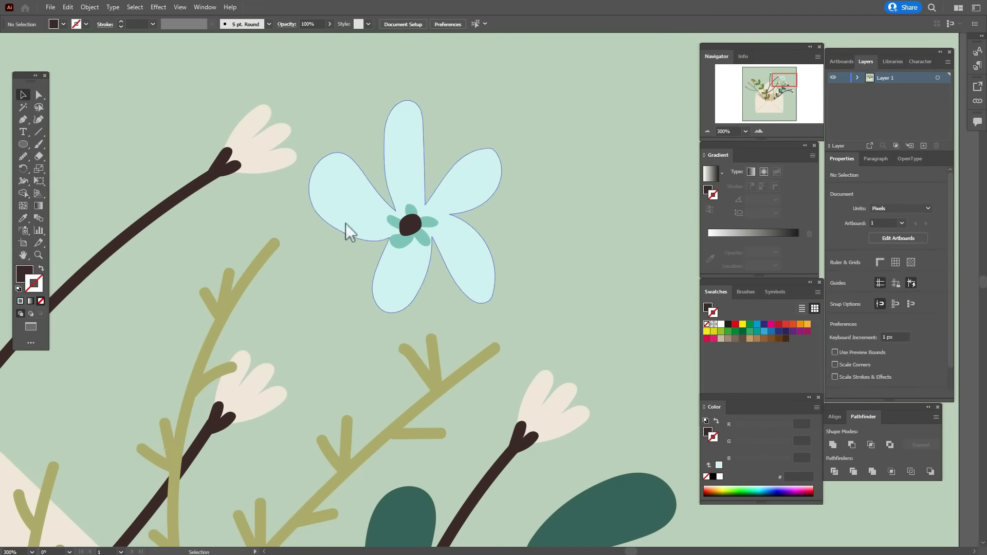
{"action": "left_click", "coordinate": [409, 225]}
{"action": "left_click", "coordinate": [22, 155]}
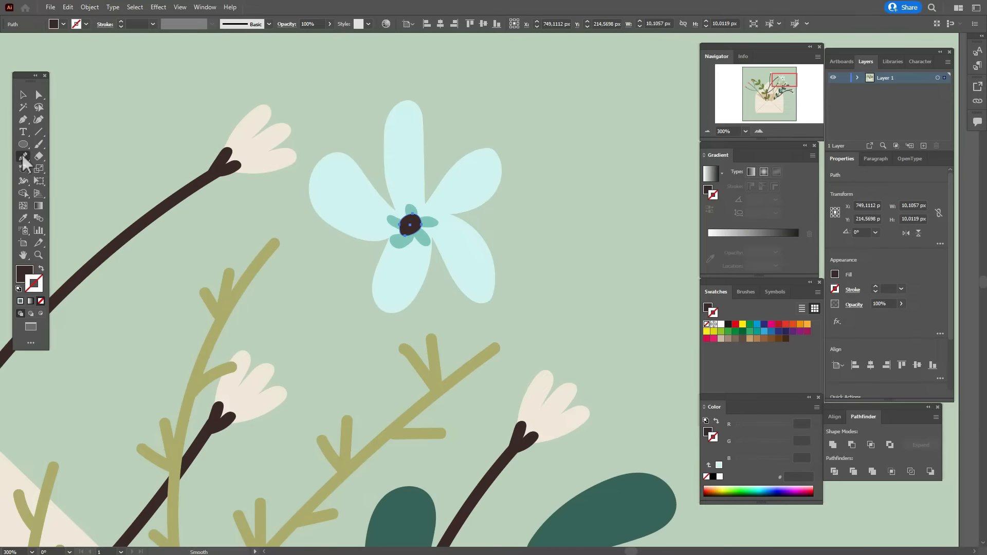
{"action": "left_click_drag", "start_coordinate": [419, 230], "coordinate": [414, 222]}
Step: Group the dark brown centre, the small teal flower and the large aqua petals into one flower
{"action": "left_click", "coordinate": [23, 94]}
{"action": "left_click", "coordinate": [431, 223], "text": "shift"}
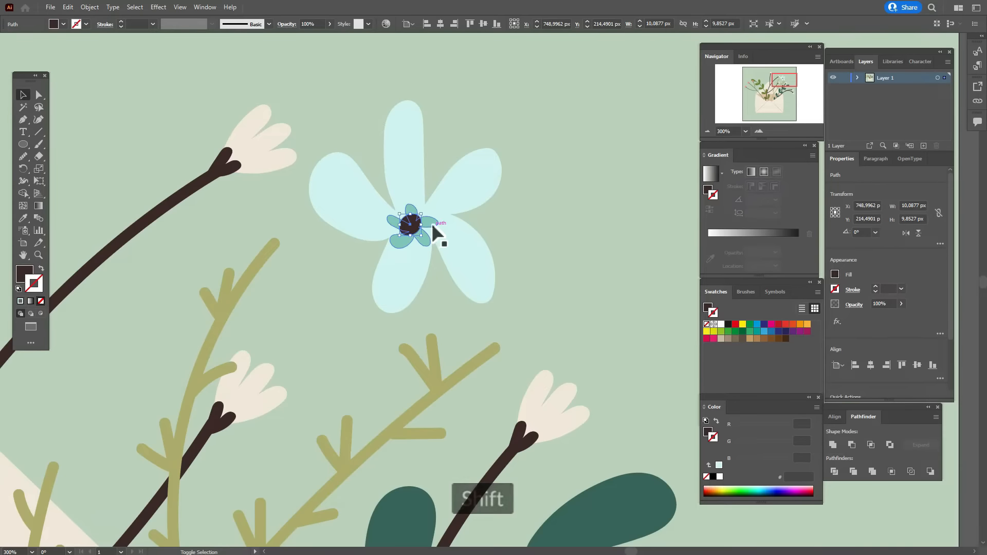
{"action": "left_click", "coordinate": [468, 196], "text": "shift"}
{"action": "right_click", "coordinate": [468, 194]}
{"action": "left_click", "coordinate": [498, 260]}
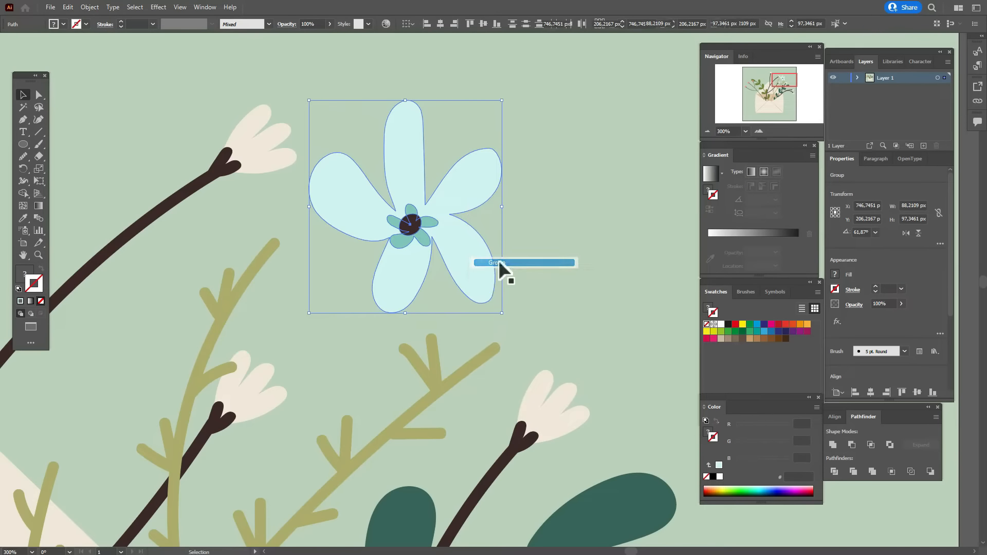
Step: Move the grouped aqua flower onto the olive plant's middle sprig tip and place smaller copies on the two neighbouring tips
{"action": "left_click_drag", "start_coordinate": [410, 224], "coordinate": [334, 239]}
{"action": "left_click", "coordinate": [15, 552]}
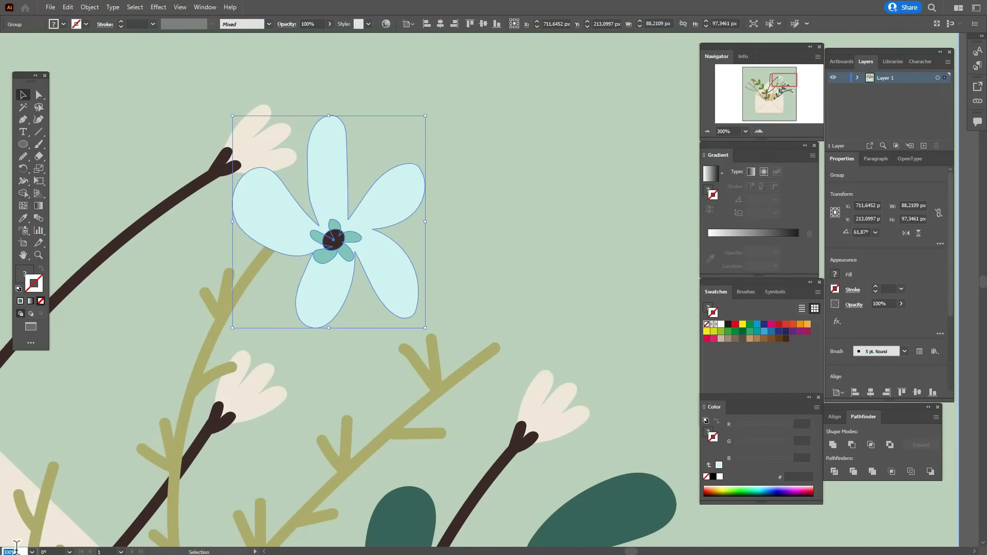
{"action": "type", "text": "100"}
{"action": "key", "text": "Return"}
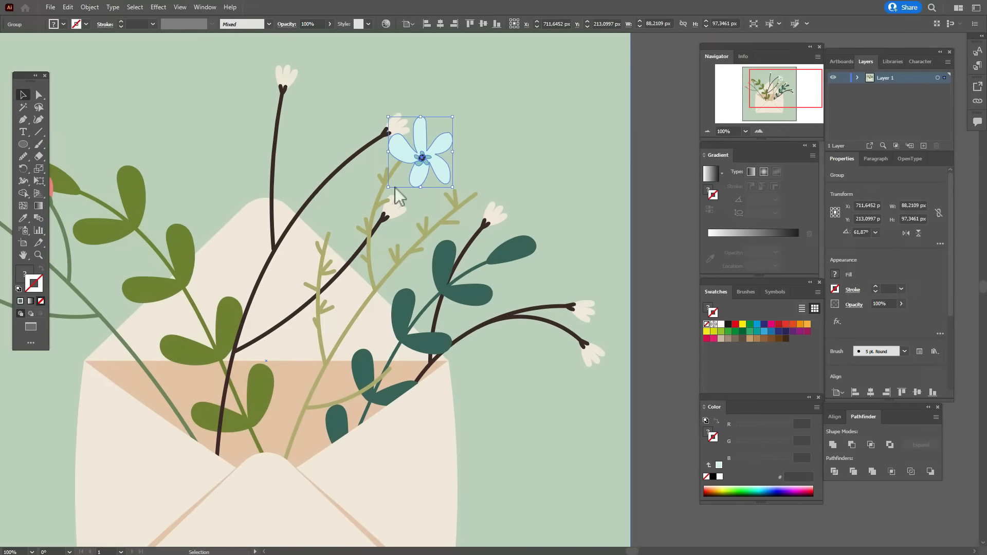
{"action": "left_click_drag", "start_coordinate": [434, 151], "coordinate": [341, 226]}
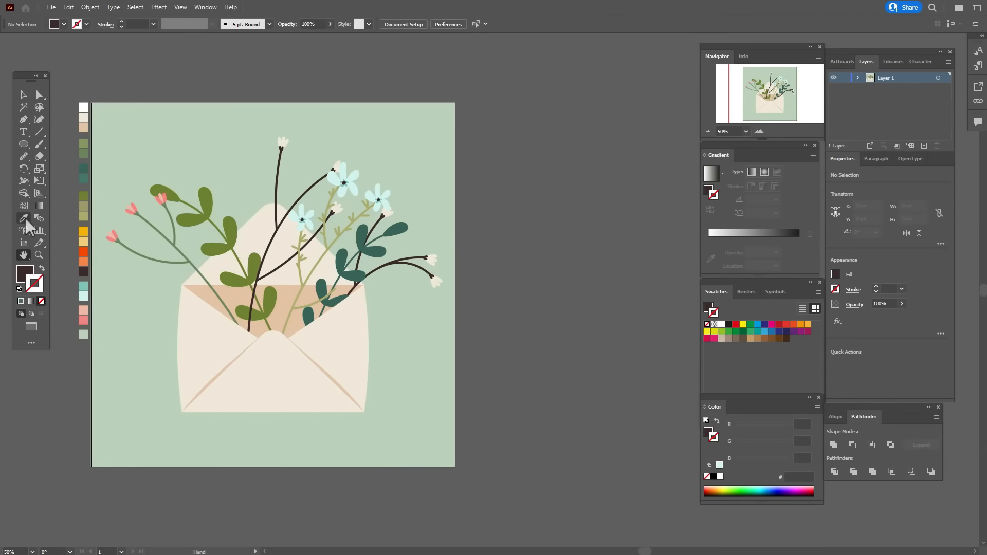
Step: Paint a closed leaf outline about 174 × 439 px over the envelope opening with the Paintbrush, using the dark teal palette swatch as stroke
{"action": "left_click", "coordinate": [84, 168]}
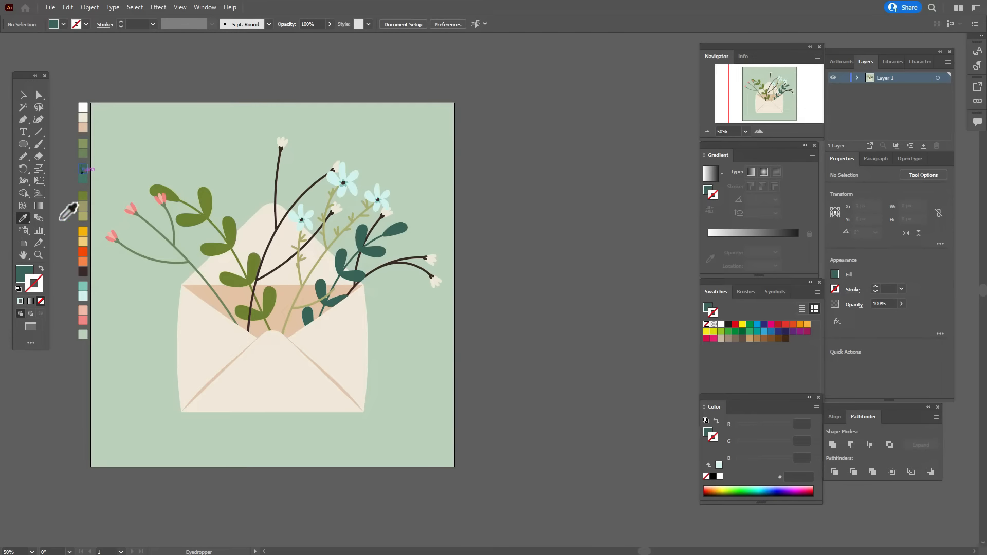
{"action": "left_click", "coordinate": [24, 271]}
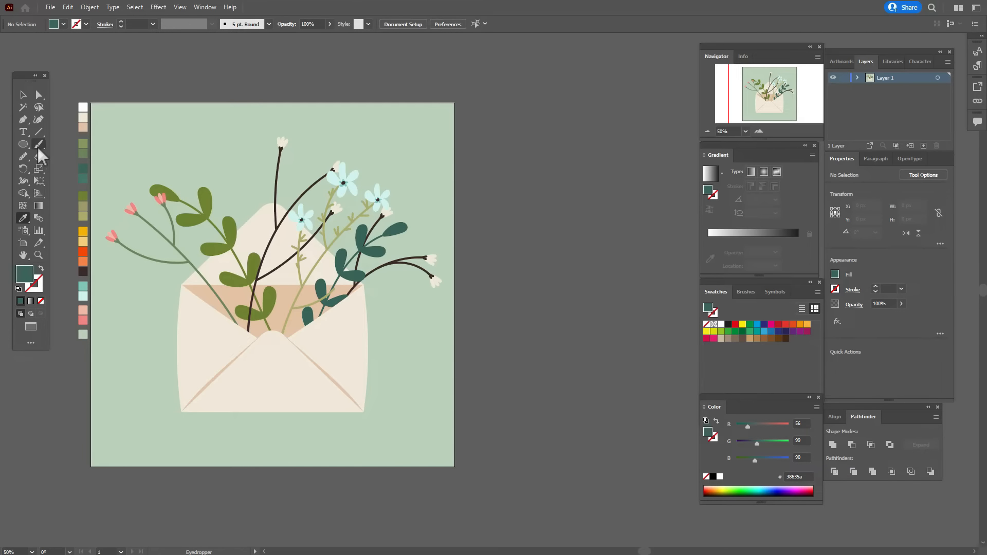
{"action": "double_click", "coordinate": [38, 145]}
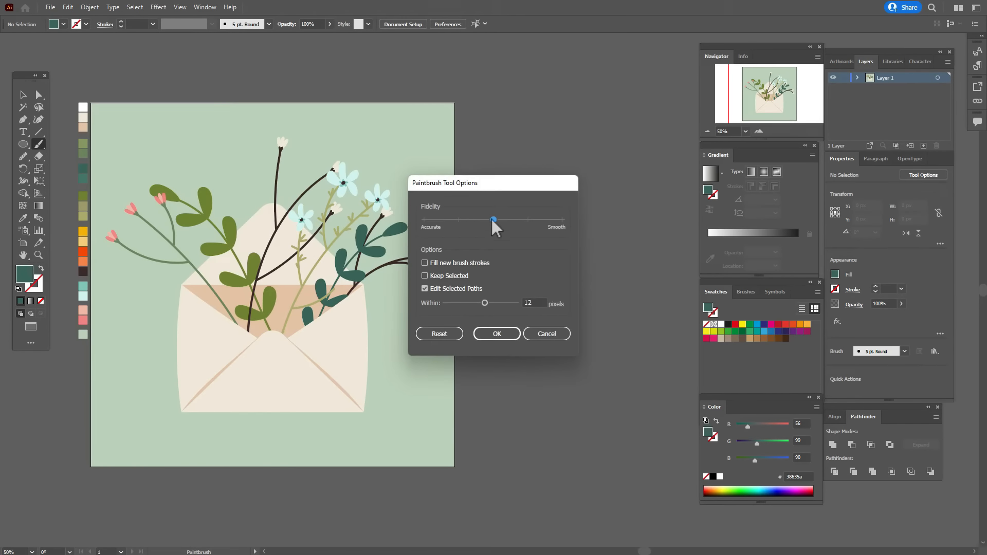
{"action": "left_click", "coordinate": [496, 335]}
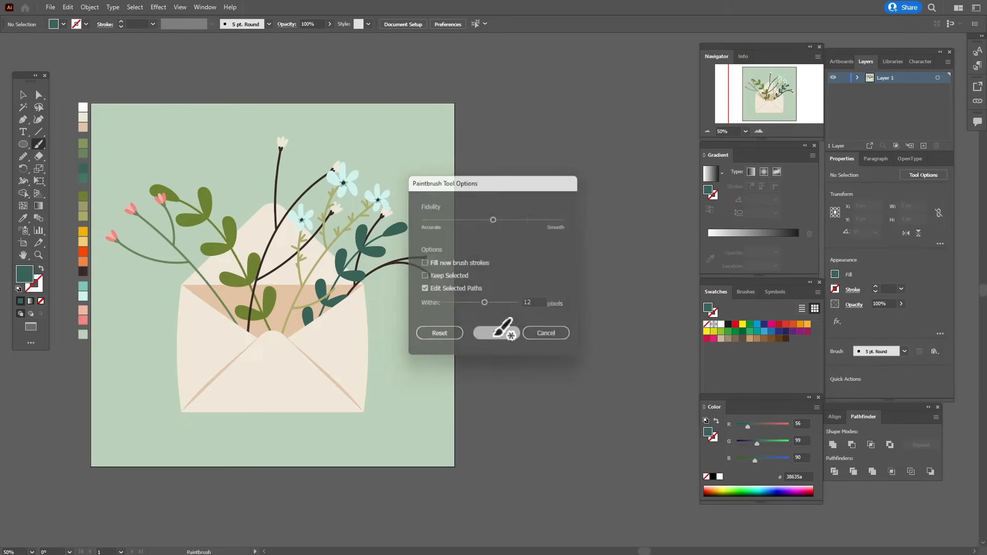
{"action": "key", "text": "shift+x"}
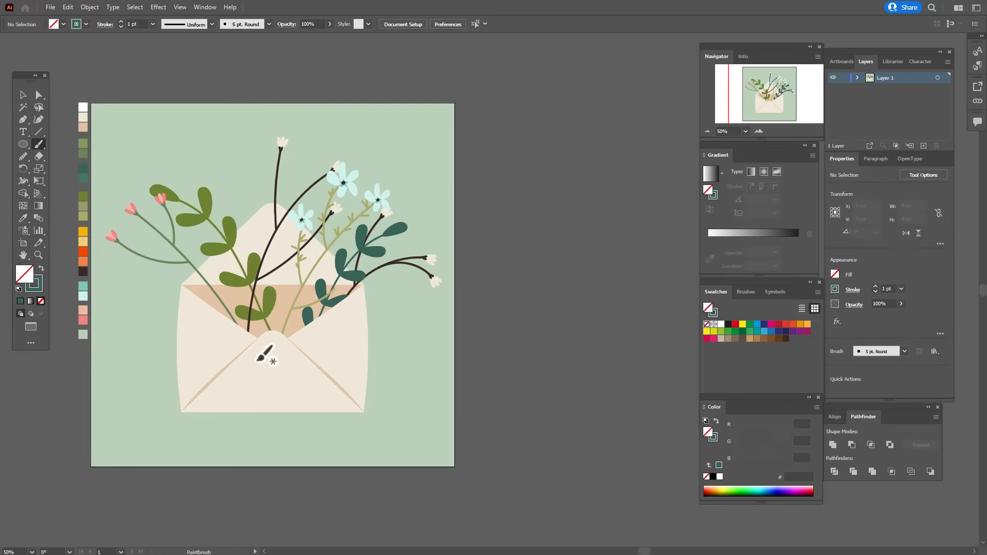
{"action": "mouse_move", "coordinate": [257, 361]}
{"action": "left_mouse_down"}
{"action": "mouse_move", "coordinate": [220, 298]}
{"action": "mouse_move", "coordinate": [237, 250]}
{"action": "left_mouse_up"}
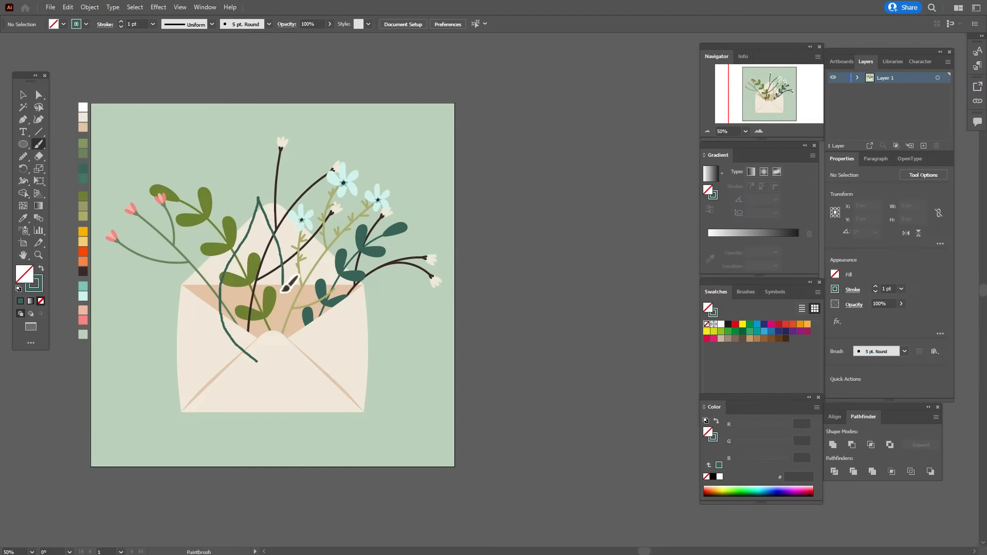
{"action": "left_click_drag", "start_coordinate": [261, 341], "coordinate": [258, 361]}
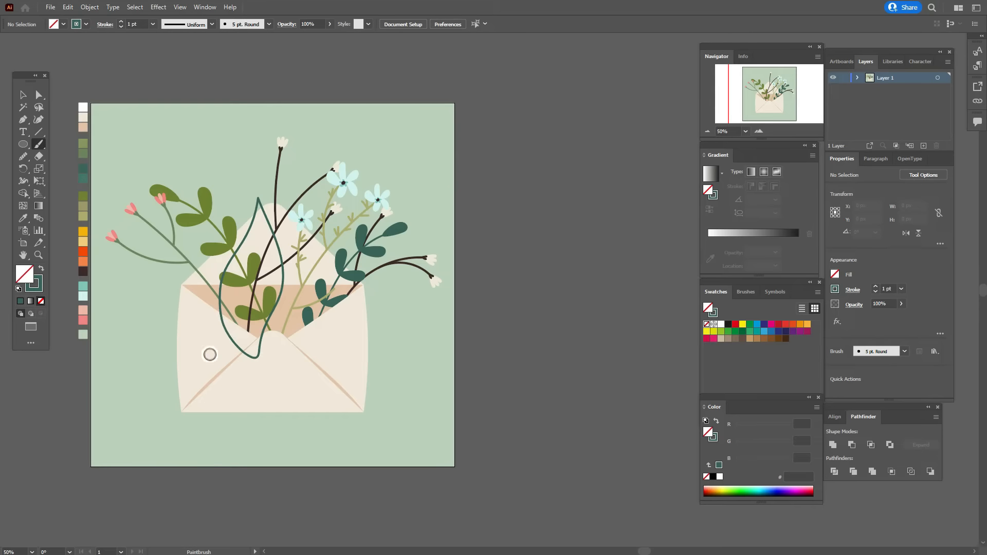
Step: Turn the leaf's dark teal outline colour into its fill and rotate the leaf about 8°
{"action": "left_click", "coordinate": [22, 95]}
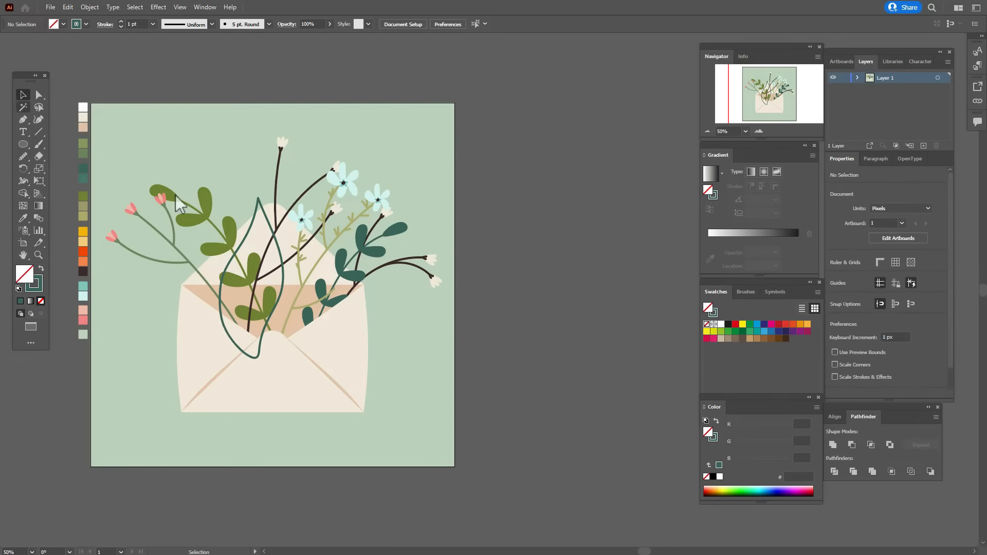
{"action": "left_click", "coordinate": [282, 260]}
{"action": "left_click", "coordinate": [42, 268]}
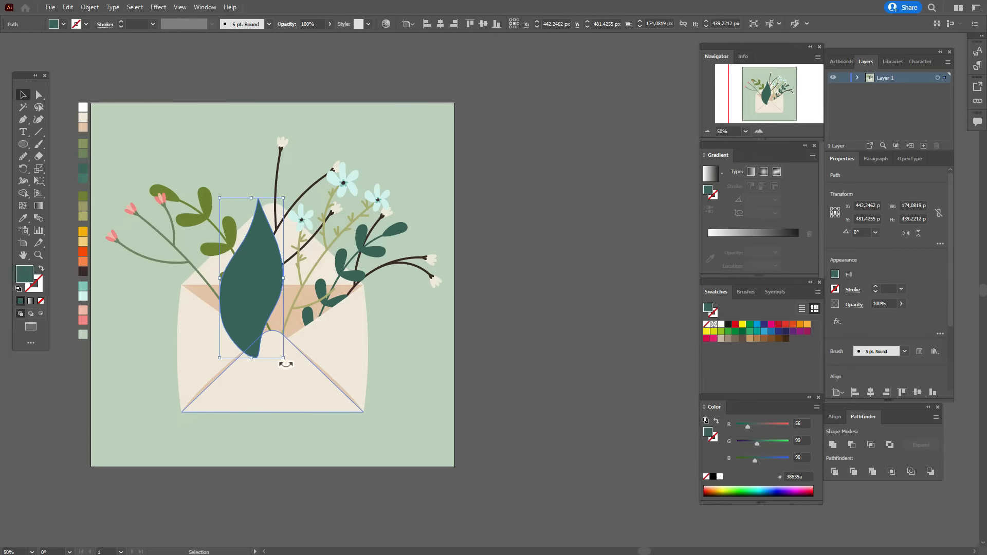
{"action": "left_click_drag", "start_coordinate": [284, 360], "coordinate": [299, 353]}
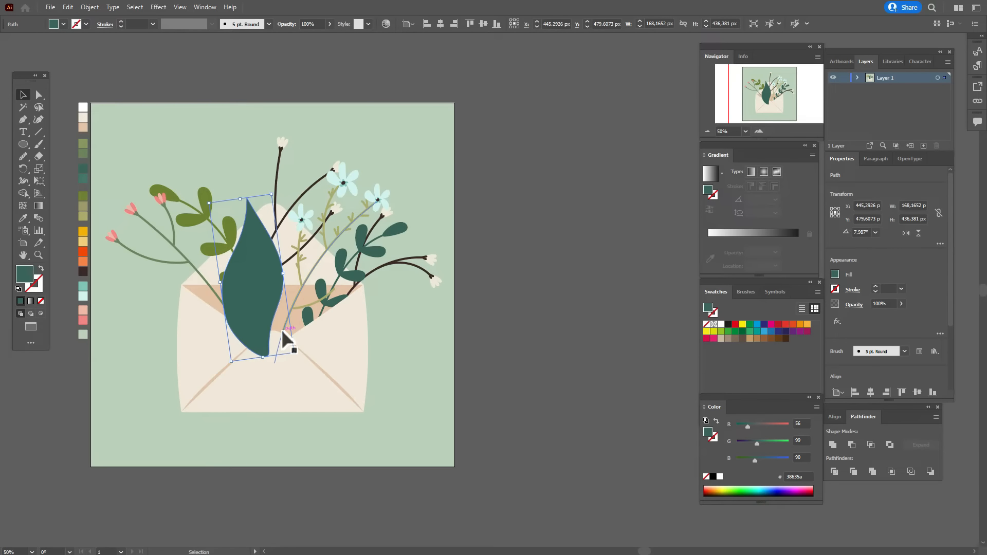
Step: Round off the pointed upper tip of the large dark teal leaf
{"action": "left_click", "coordinate": [40, 94]}
{"action": "left_click", "coordinate": [154, 81]}
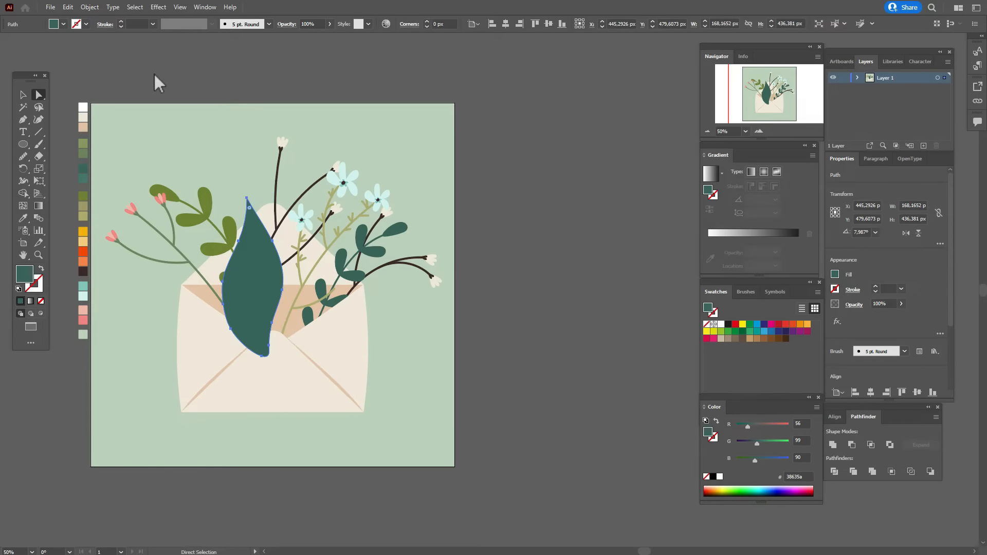
{"action": "left_click", "coordinate": [250, 207]}
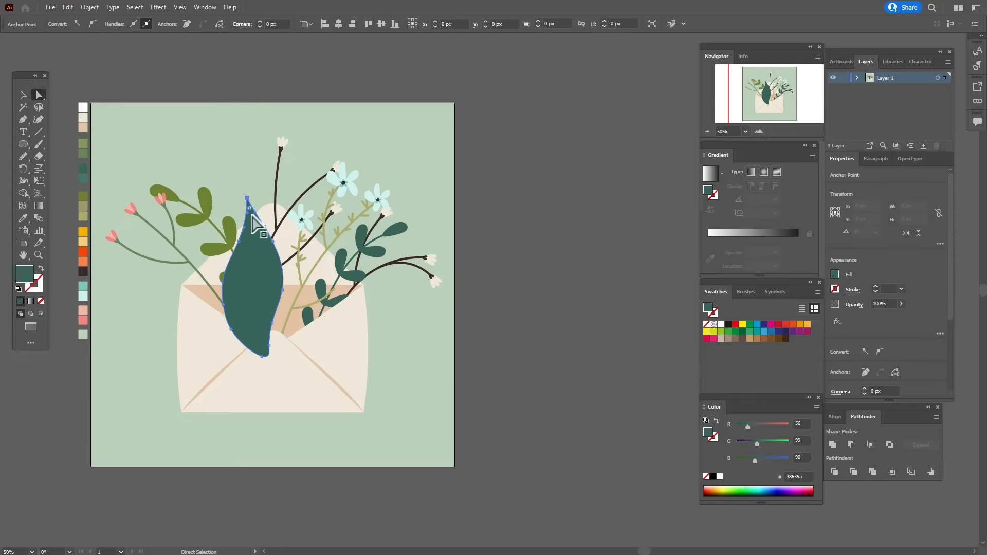
{"action": "left_click_drag", "start_coordinate": [248, 209], "coordinate": [250, 207]}
{"action": "left_click", "coordinate": [591, 246]}
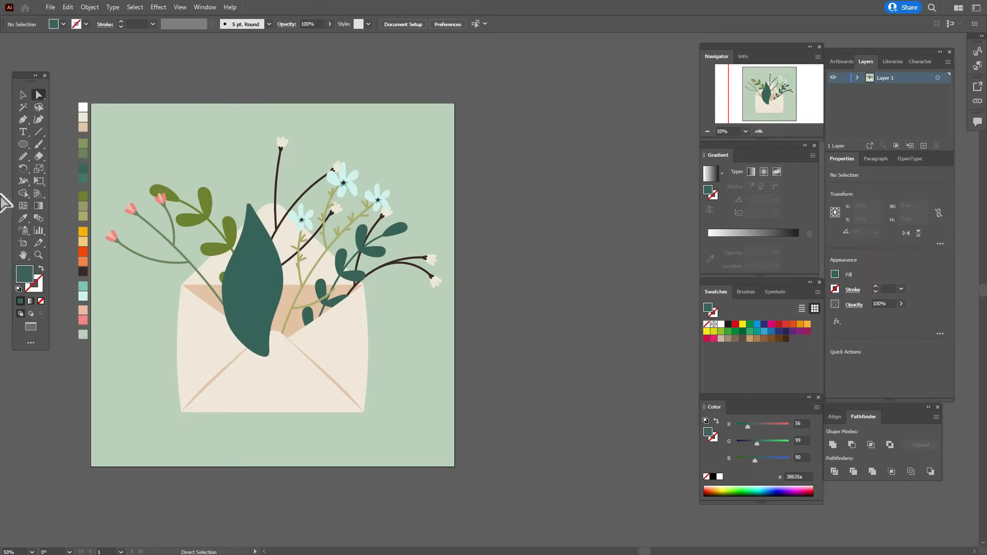
Step: Paint four curved 1 pt vein lines along the large leaf with the Paintbrush, using the lighter teal palette swatch (#44776b) as stroke
{"action": "left_click", "coordinate": [22, 95]}
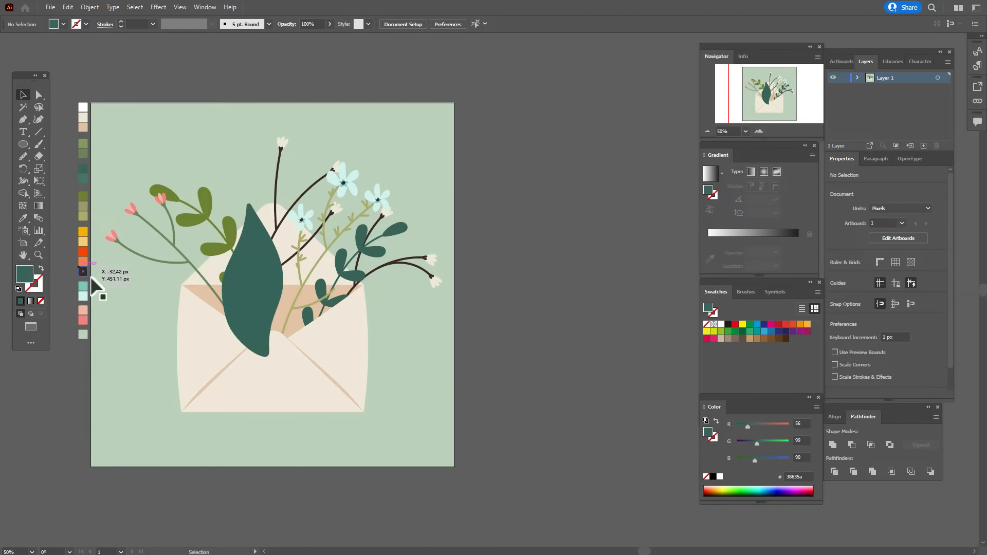
{"action": "left_click", "coordinate": [22, 218]}
{"action": "left_click", "coordinate": [83, 180]}
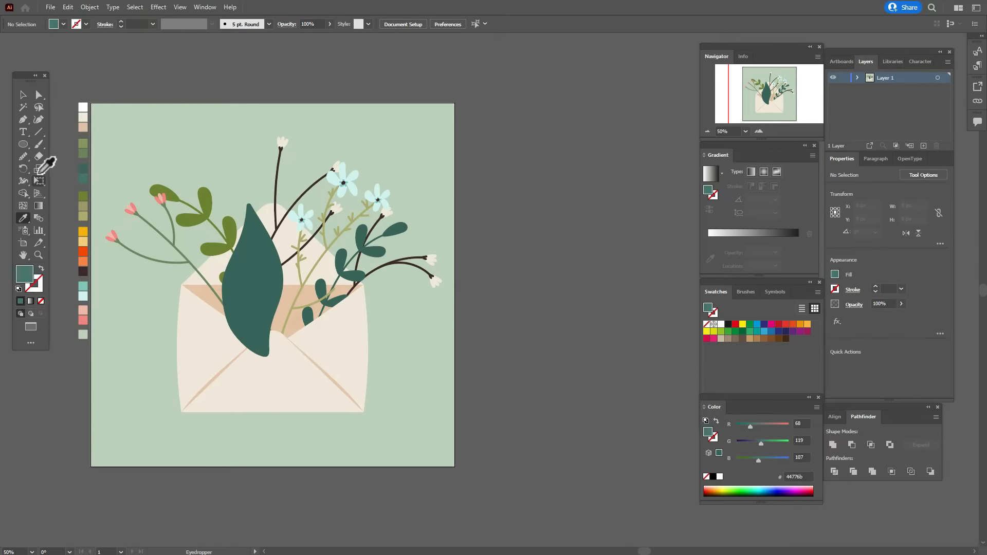
{"action": "left_click", "coordinate": [40, 146]}
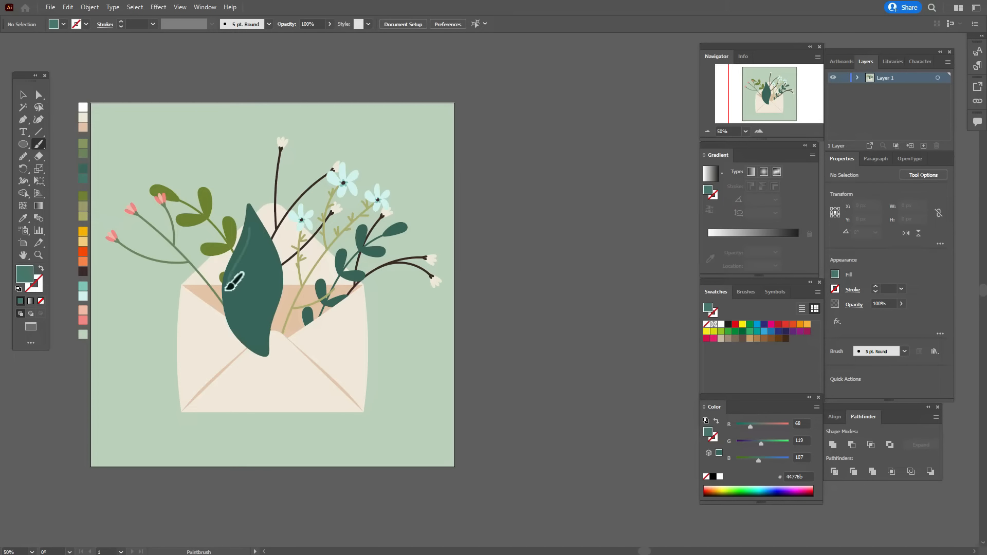
{"action": "key", "text": "shift+x"}
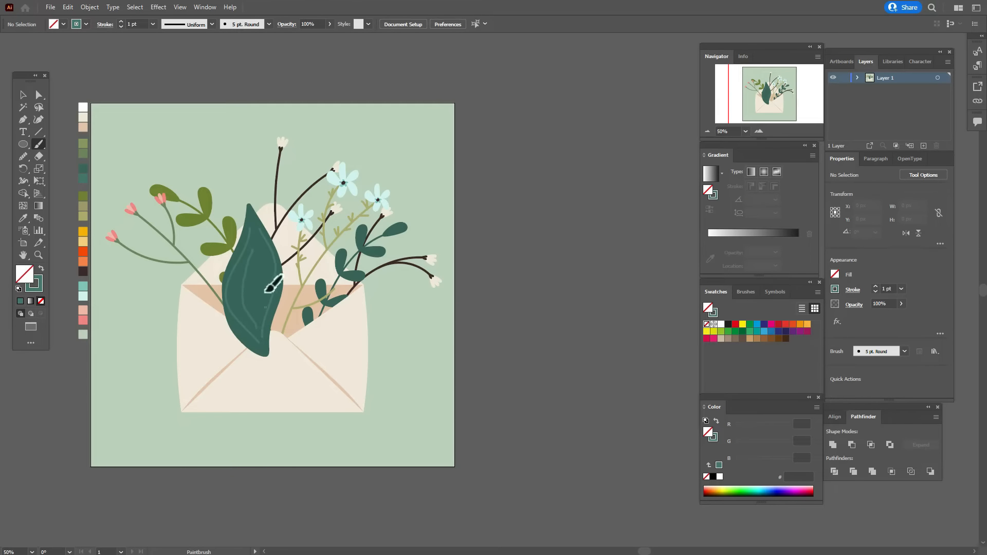
{"action": "key", "text": "ctrl+z"}
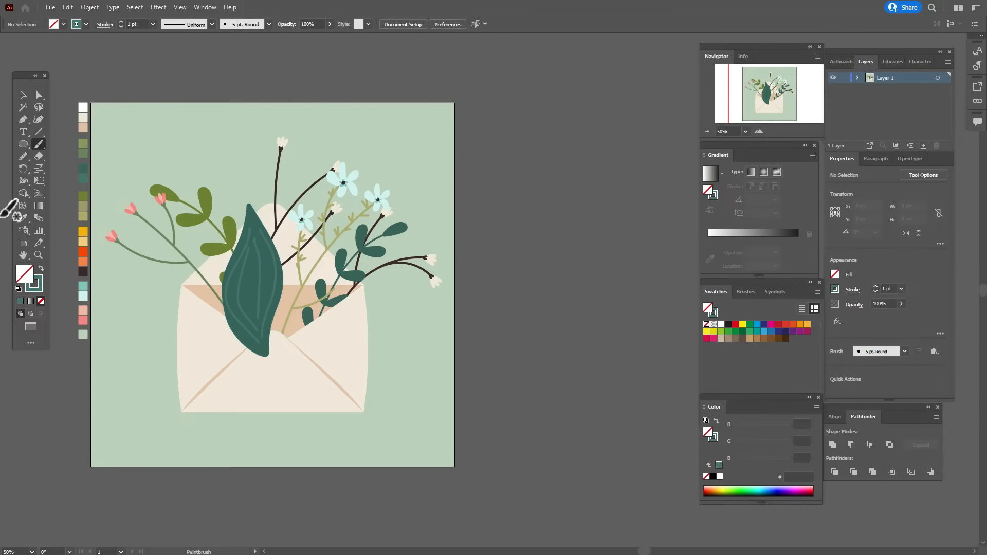
Step: Apply the Basic brush to the four vein lines on the large teal leaf
{"action": "left_click", "coordinate": [24, 95]}
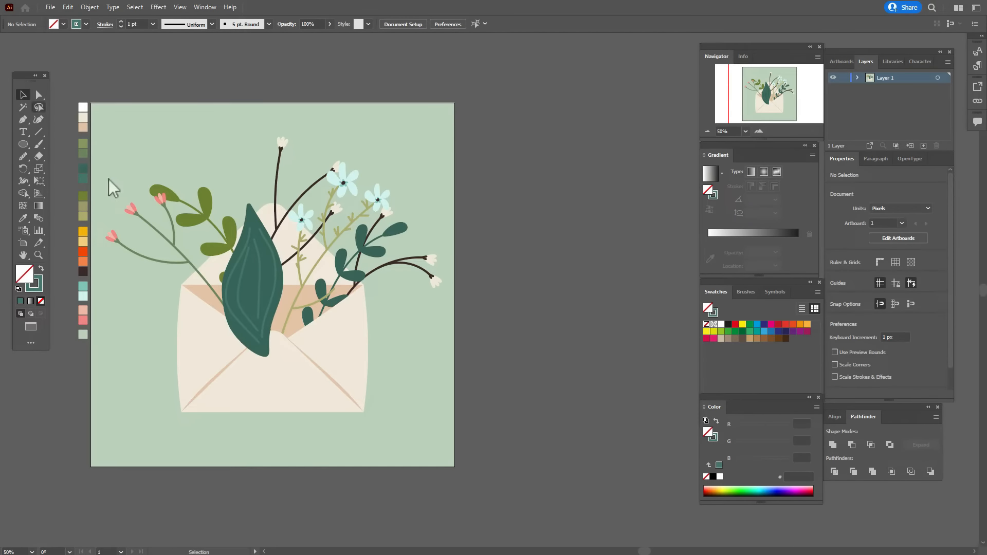
{"action": "left_click", "coordinate": [240, 281]}
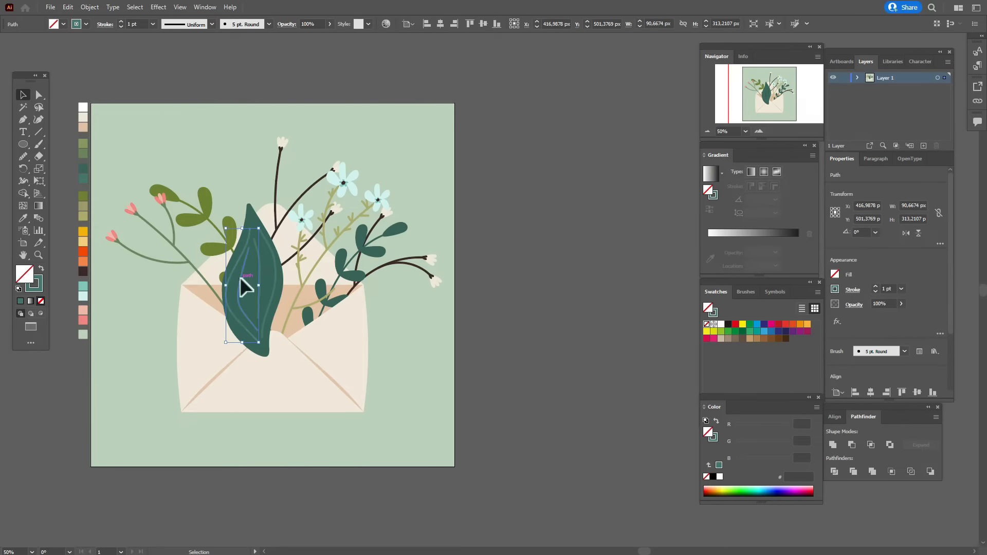
{"action": "left_click", "coordinate": [240, 279]}
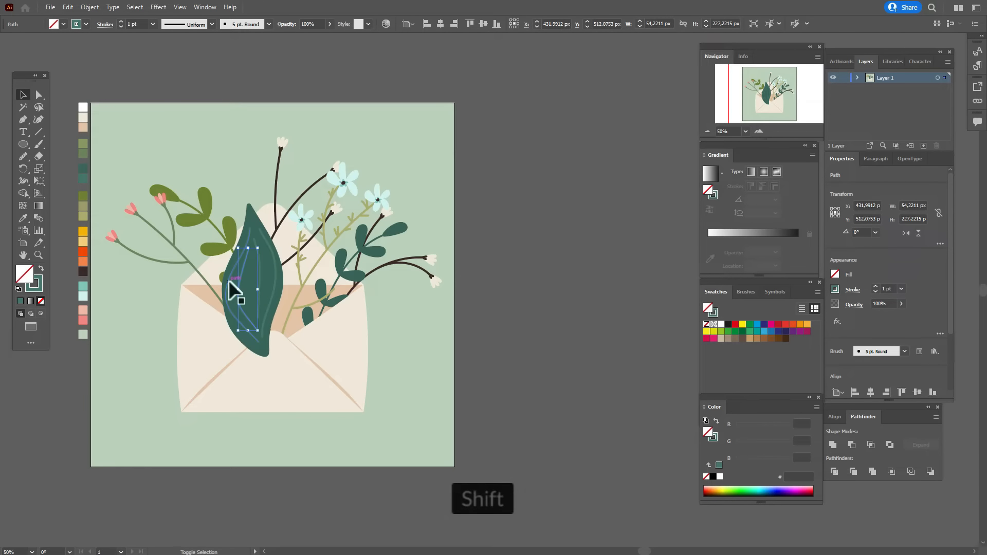
{"action": "left_click", "coordinate": [230, 284], "text": "shift"}
{"action": "left_click", "coordinate": [261, 280], "text": "shift"}
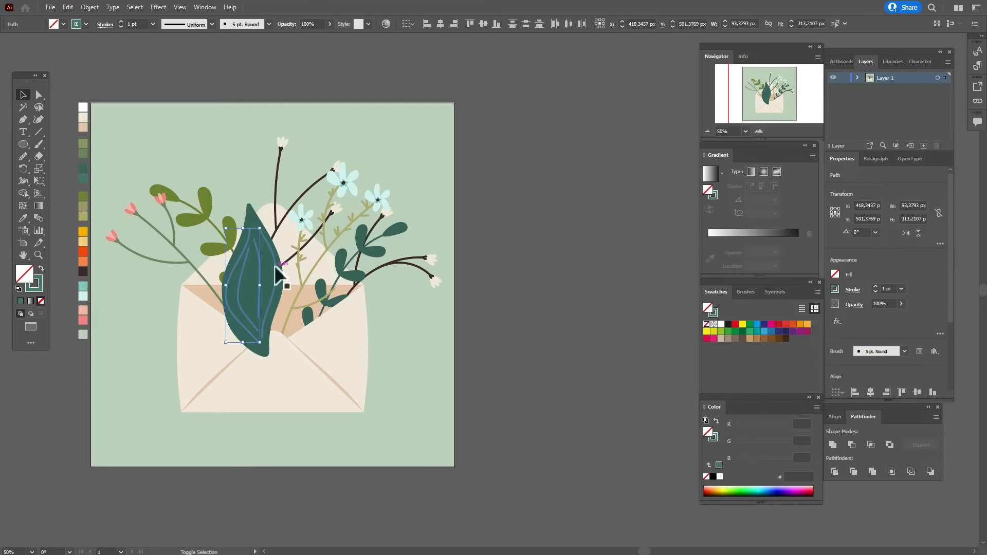
{"action": "left_click", "coordinate": [275, 267], "text": "shift"}
{"action": "left_click", "coordinate": [38, 290]}
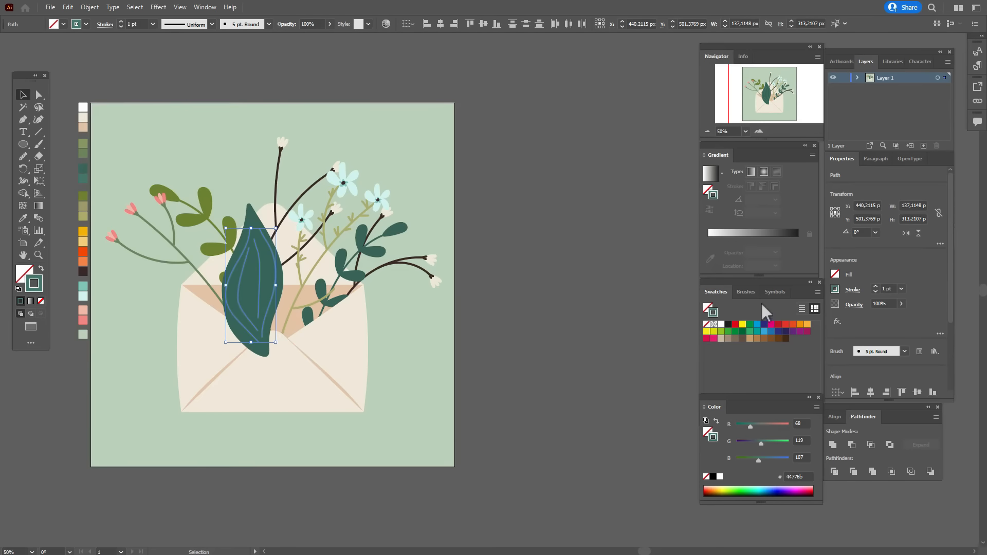
{"action": "key", "text": "F5"}
{"action": "left_click", "coordinate": [755, 332]}
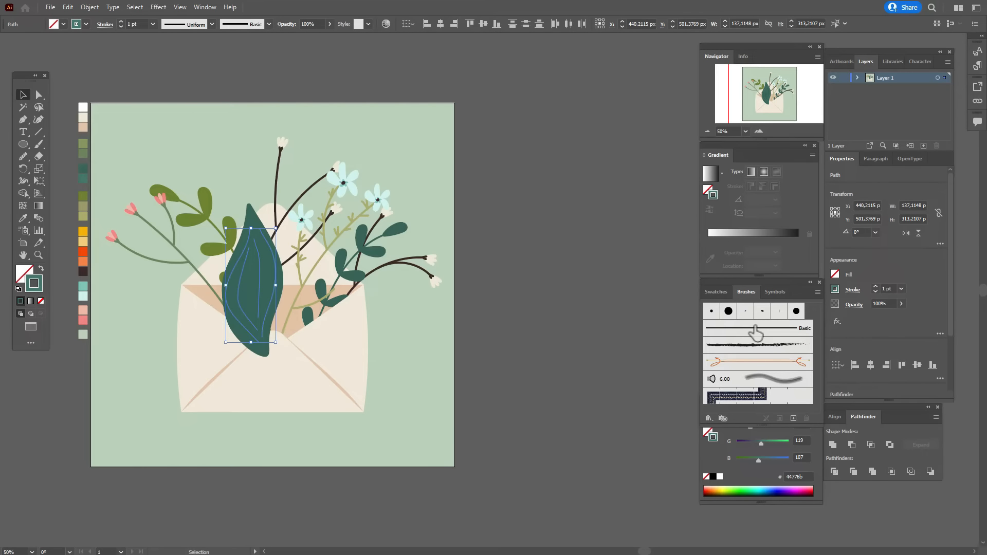
Step: Give the four leaf veins the elliptical width profile that tapers at both ends and a 5 pt stroke weight
{"action": "left_click", "coordinate": [211, 24]}
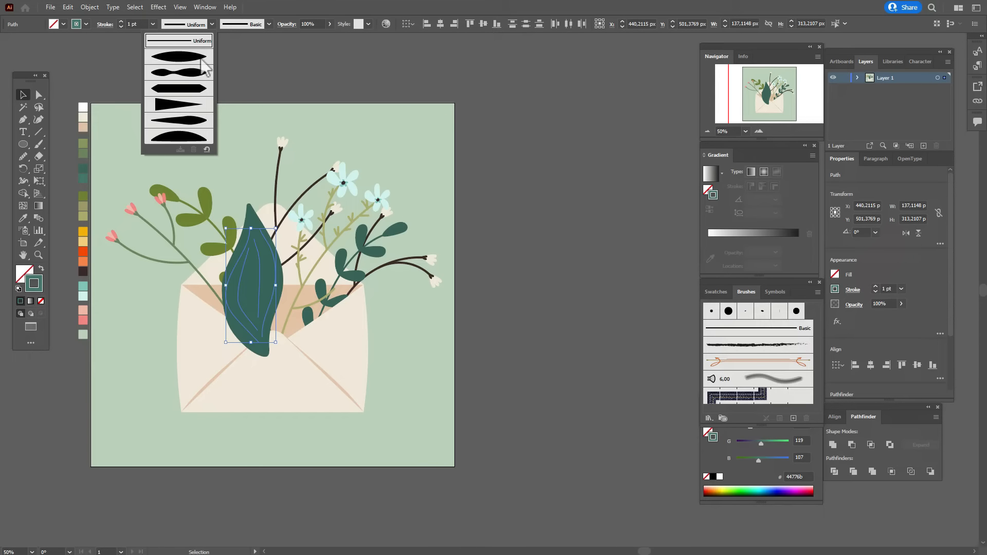
{"action": "left_click", "coordinate": [200, 58]}
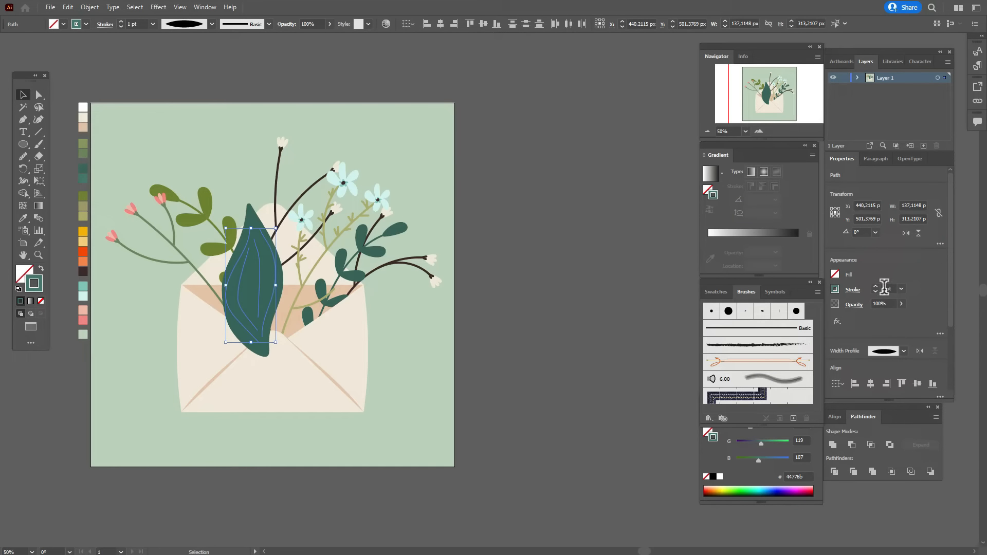
{"action": "type", "text": "5"}
{"action": "key", "text": "Return"}
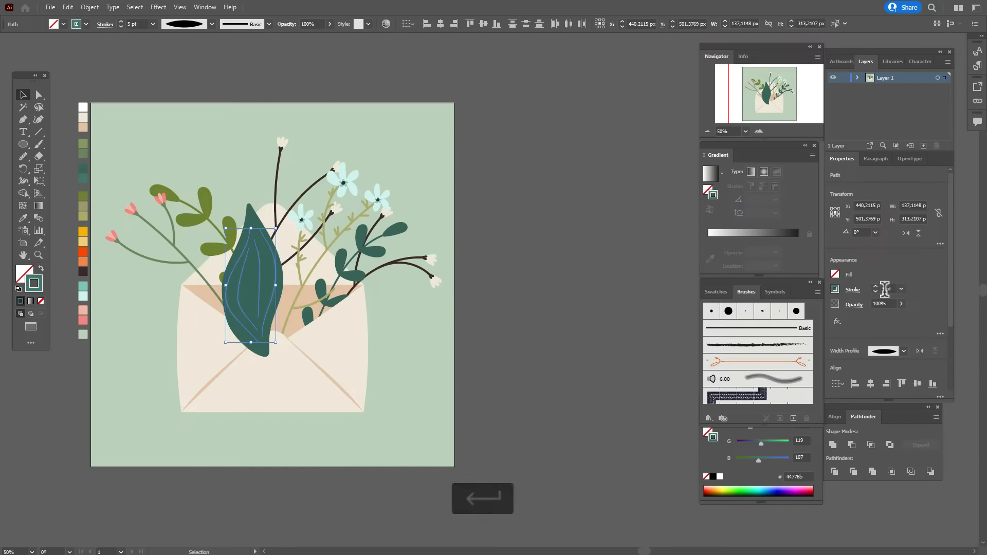
{"action": "left_click", "coordinate": [491, 291]}
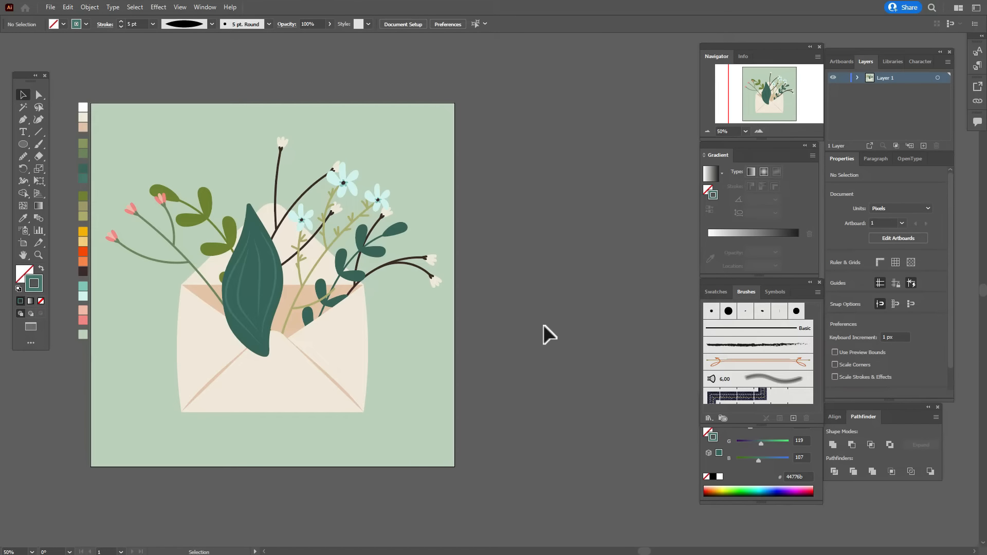
Step: Bring the envelope's front pocket and lower triangular flap in front of the large teal leaf
{"action": "left_click", "coordinate": [211, 355], "text": "shift"}
{"action": "left_click", "coordinate": [225, 365], "text": "shift"}
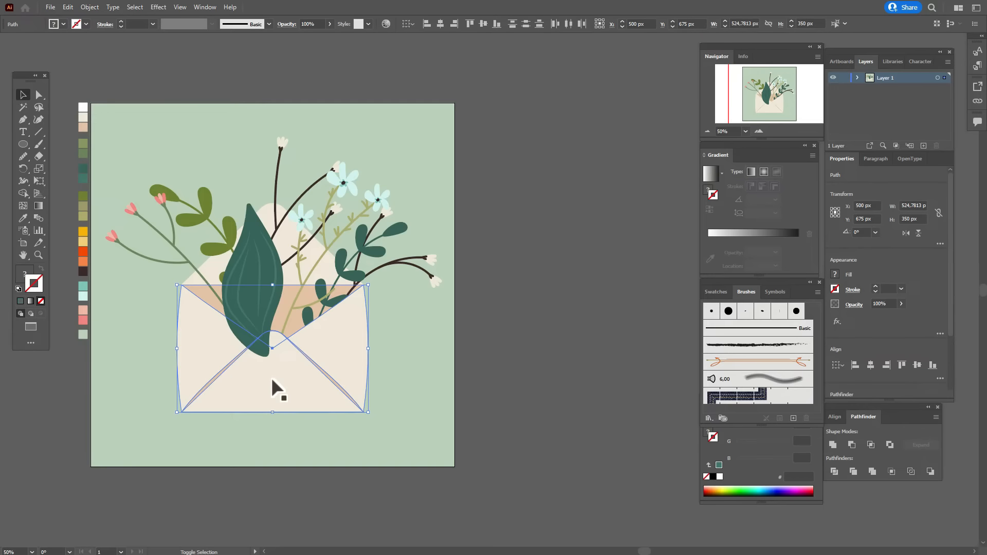
{"action": "right_click", "coordinate": [389, 351]}
{"action": "mouse_move", "coordinate": [464, 301]}
{"action": "left_click", "coordinate": [542, 302]}
{"action": "left_click", "coordinate": [542, 303]}
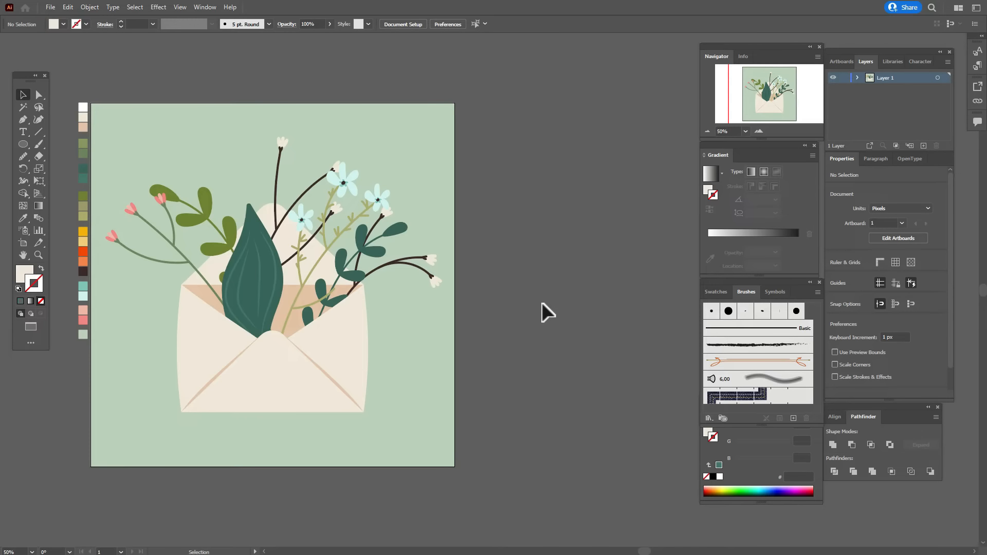
Step: Group the large teal leaf with its four veins and shift the group slightly toward the left side of the envelope opening
{"action": "left_click", "coordinate": [227, 279]}
{"action": "left_click", "coordinate": [239, 291], "text": "shift"}
{"action": "left_click", "coordinate": [259, 261], "text": "shift"}
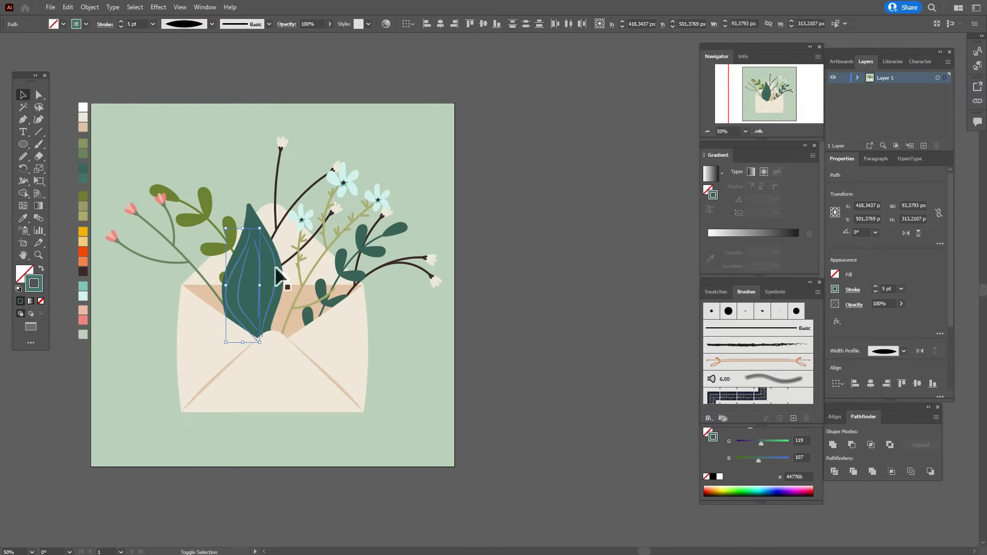
{"action": "left_click", "coordinate": [275, 266], "text": "shift"}
{"action": "left_click", "coordinate": [280, 295], "text": "shift"}
{"action": "right_click", "coordinate": [282, 293]}
{"action": "left_click", "coordinate": [320, 359]}
{"action": "left_click_drag", "start_coordinate": [282, 280], "coordinate": [273, 282]}
{"action": "left_click_drag", "start_coordinate": [249, 203], "coordinate": [254, 200], "text": "shift"}
Step: Duplicate the veined teal leaf to the right side of the envelope opening and reflect the copy so it leans outward
{"action": "left_click_drag", "start_coordinate": [252, 254], "coordinate": [341, 306]}
{"action": "right_click", "coordinate": [339, 271]}
{"action": "mouse_move", "coordinate": [371, 391]}
{"action": "left_click", "coordinate": [508, 429]}
{"action": "left_click", "coordinate": [492, 366]}
Step: Recolour the copied leaf's body with the light green palette swatch (#86995e) and ungroup that leaf
{"action": "key", "text": "a"}
{"action": "left_click", "coordinate": [477, 288]}
{"action": "left_click", "coordinate": [300, 270]}
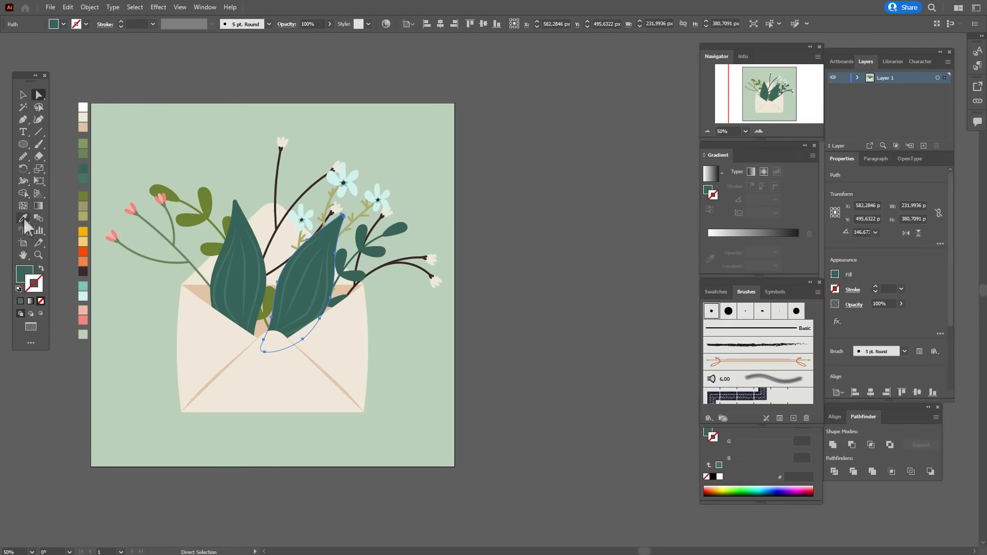
{"action": "left_click", "coordinate": [24, 218]}
{"action": "left_click", "coordinate": [85, 146]}
{"action": "key", "text": "v"}
{"action": "right_click", "coordinate": [300, 275]}
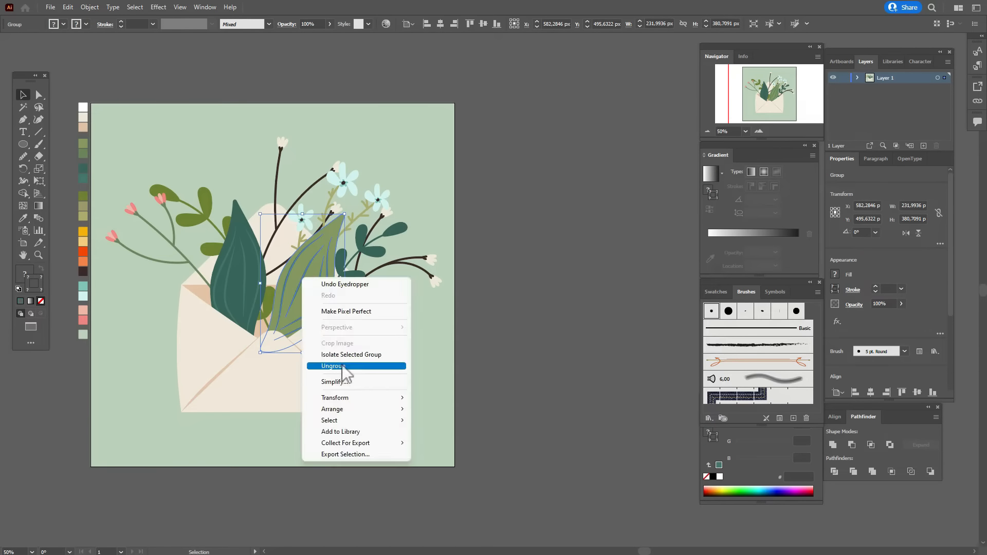
{"action": "left_click", "coordinate": [342, 366]}
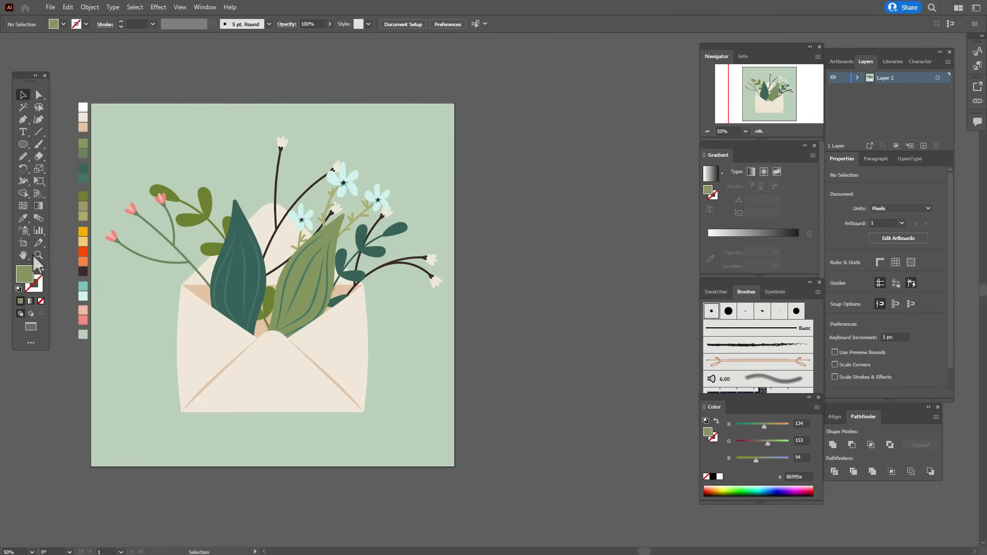
Step: Expand the appearance of the copied leaf's four veins and fill them with the darker green palette swatch (#6b8559)
{"action": "left_click", "coordinate": [287, 267]}
{"action": "left_click", "coordinate": [288, 270]}
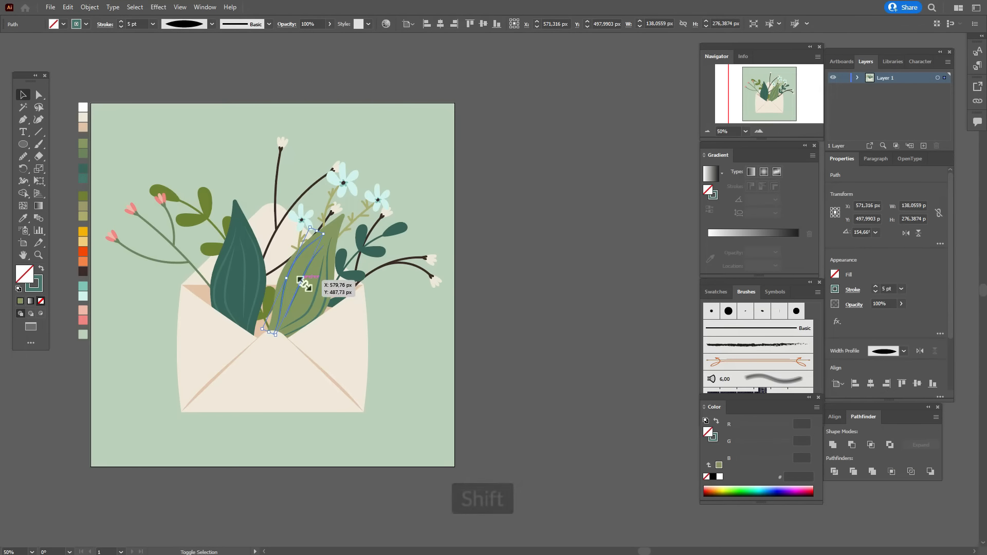
{"action": "left_click", "coordinate": [333, 302], "text": "shift"}
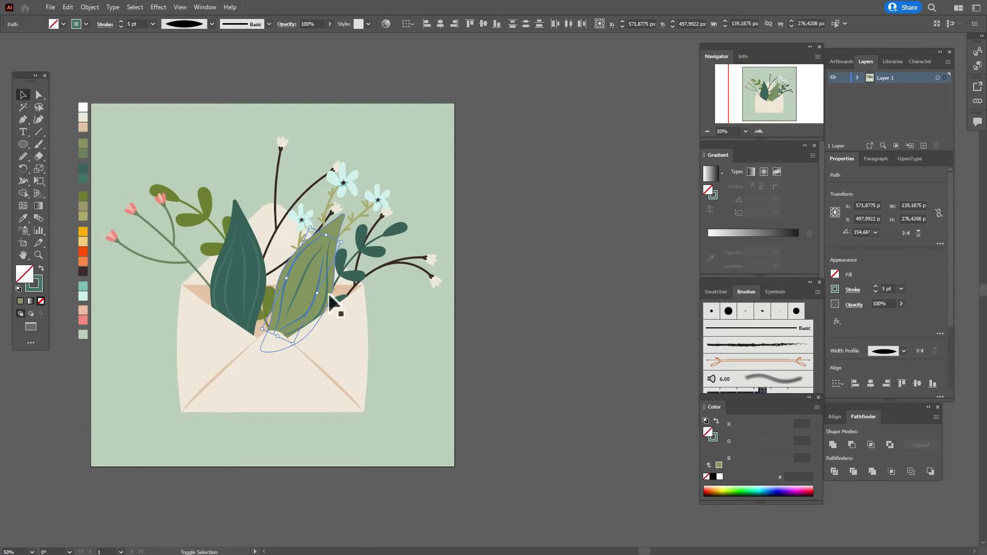
{"action": "left_click", "coordinate": [328, 295], "text": "shift"}
{"action": "left_click", "coordinate": [300, 282], "text": "shift"}
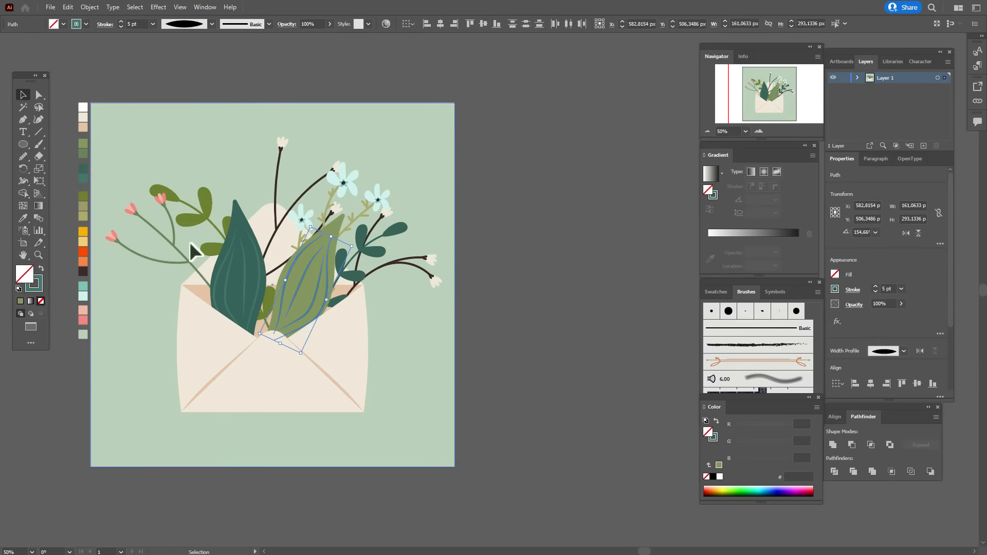
{"action": "left_click", "coordinate": [85, 9]}
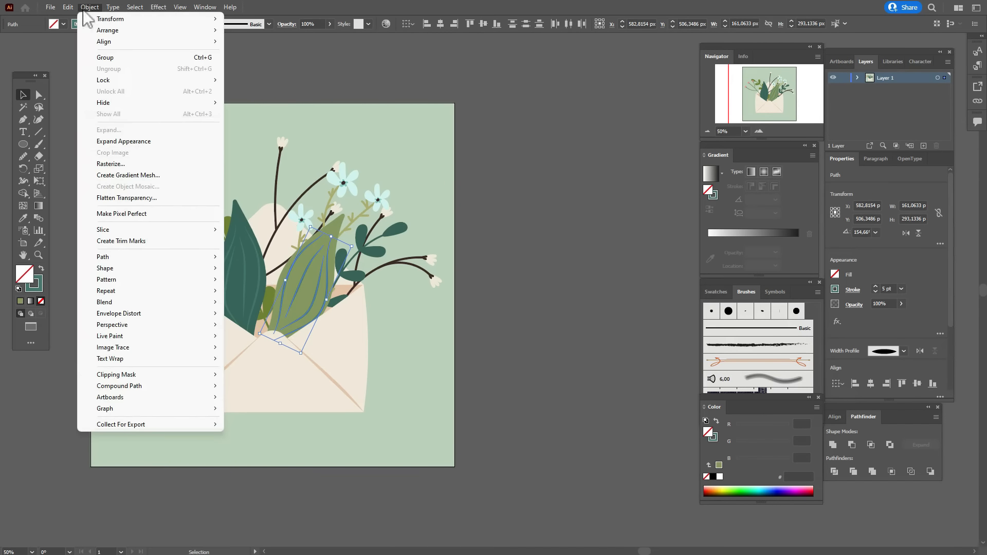
{"action": "left_click", "coordinate": [138, 141]}
{"action": "left_click", "coordinate": [23, 219]}
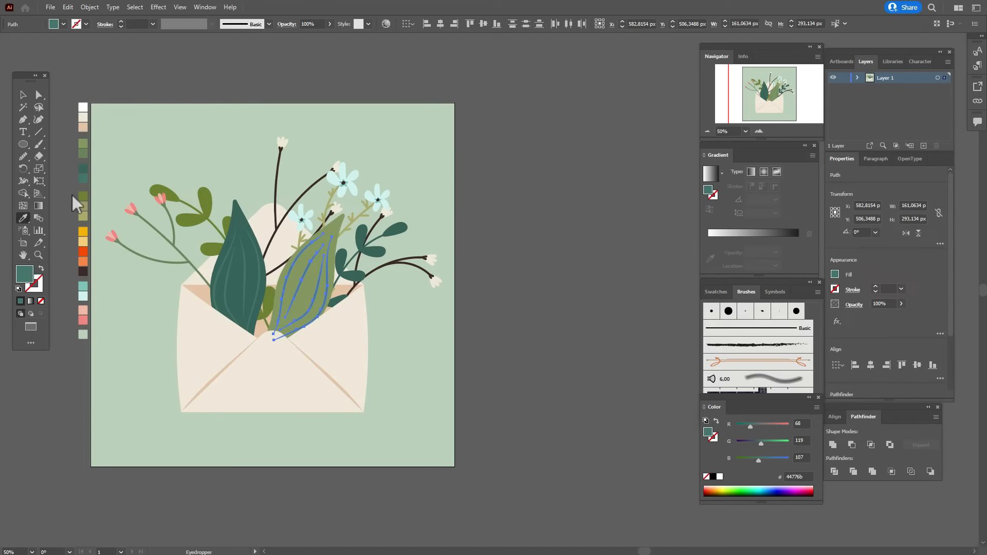
{"action": "left_click", "coordinate": [87, 153]}
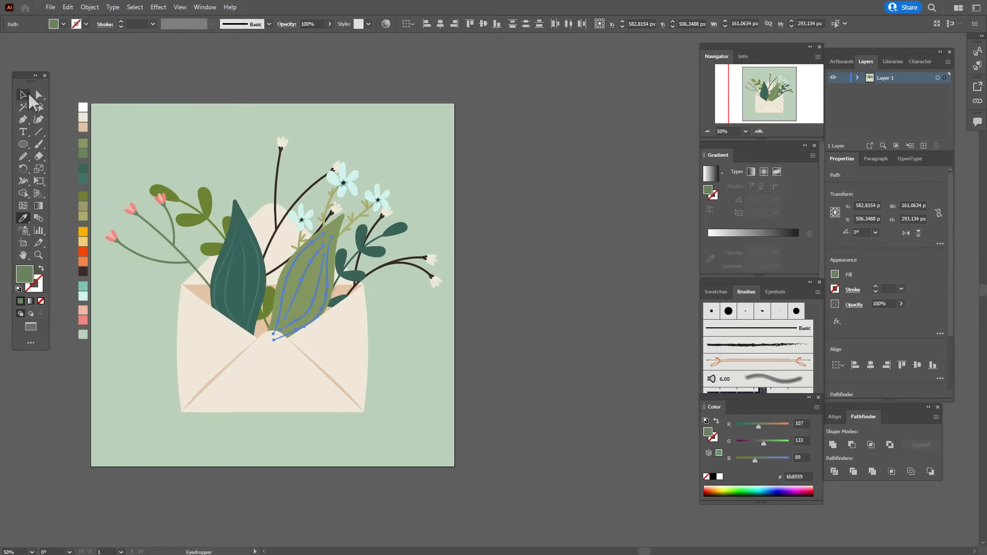
Step: Group the light green leaf with its four darker green veins
{"action": "left_click", "coordinate": [25, 95]}
{"action": "left_click", "coordinate": [312, 274]}
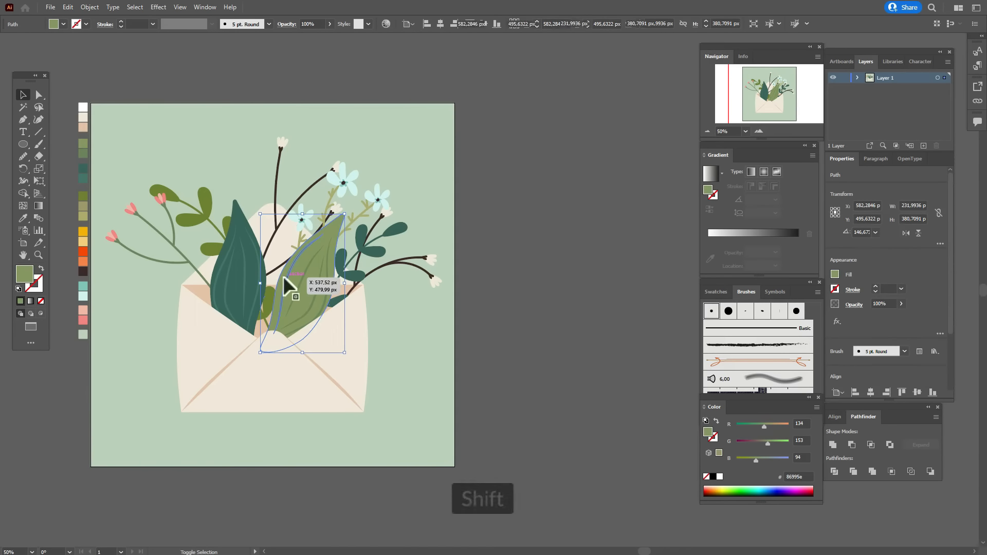
{"action": "left_click", "coordinate": [305, 277], "text": "shift"}
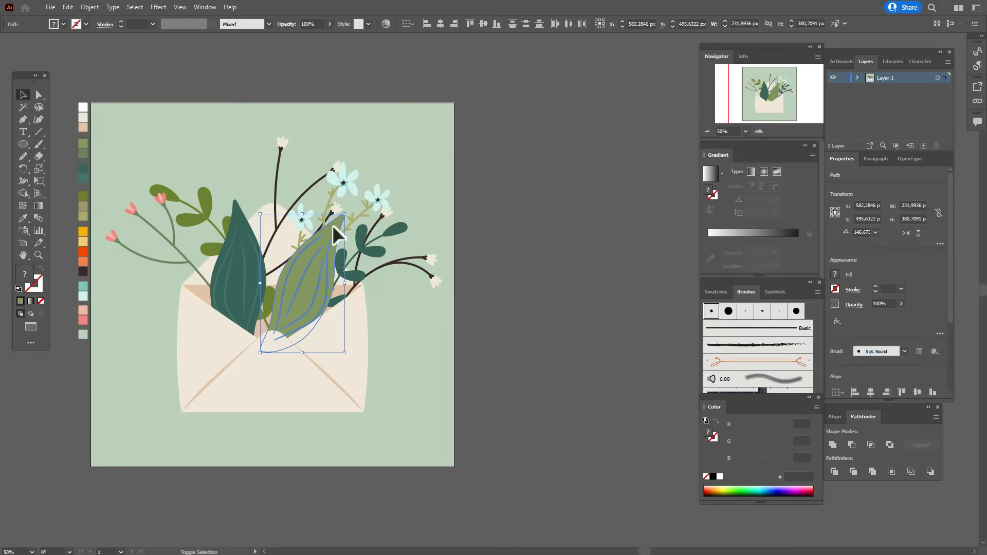
{"action": "right_click", "coordinate": [337, 242]}
{"action": "left_click", "coordinate": [393, 307]}
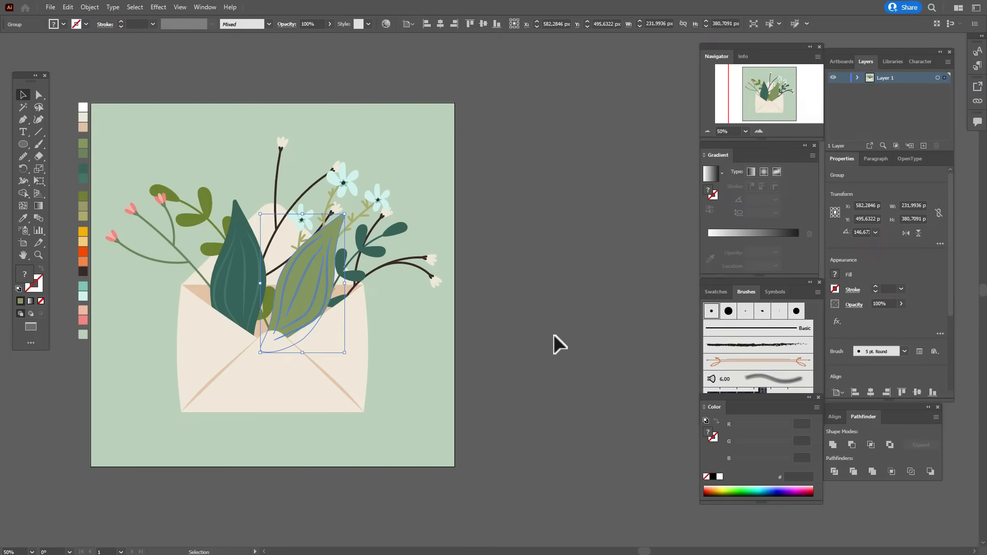
{"action": "left_click", "coordinate": [550, 319]}
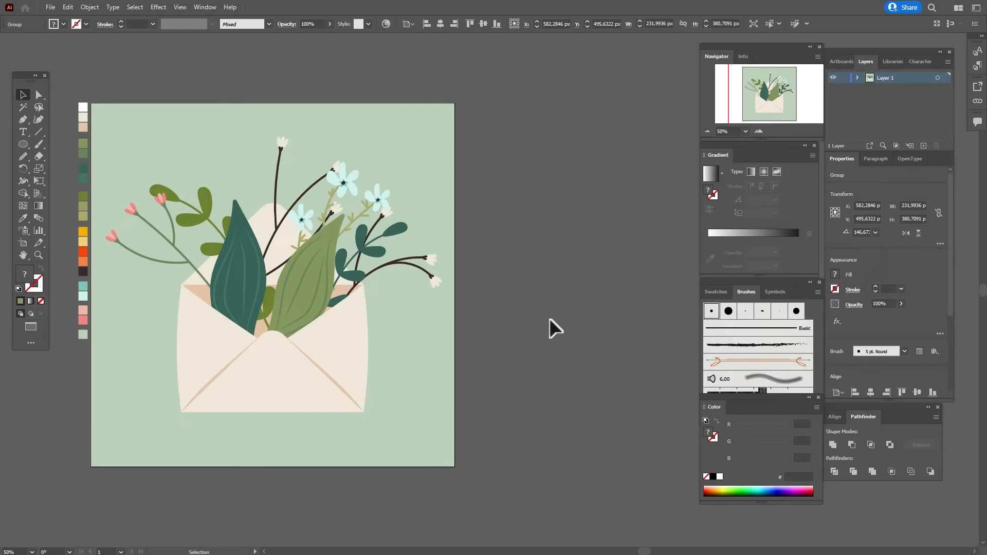
Step: Bring the dark teal leafy branch above the green leaf, together with the envelope's front pocket and lower flap
{"action": "left_click", "coordinate": [357, 276]}
{"action": "left_click", "coordinate": [359, 351], "text": "shift"}
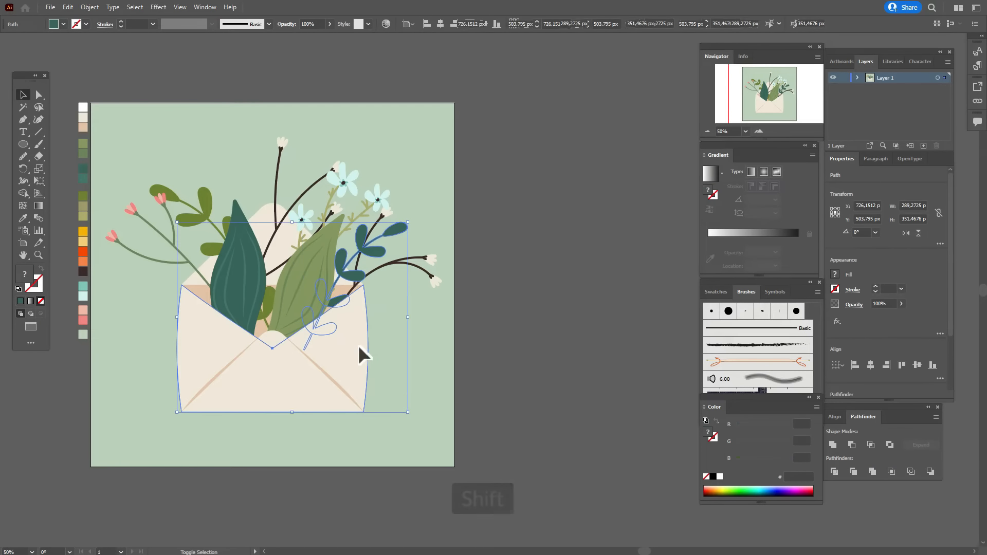
{"action": "right_click", "coordinate": [377, 363]}
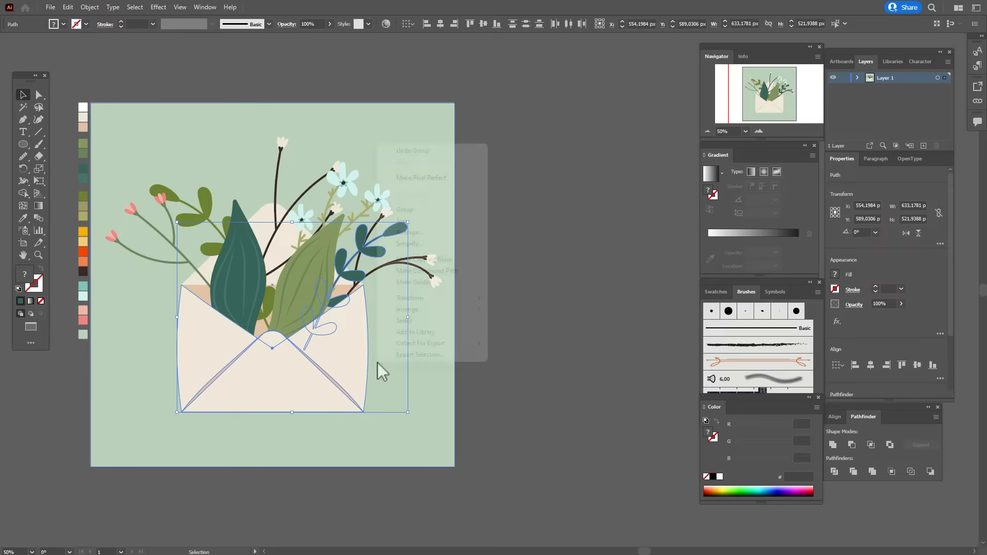
{"action": "mouse_move", "coordinate": [447, 310]}
{"action": "left_click", "coordinate": [524, 315]}
{"action": "left_click", "coordinate": [523, 311]}
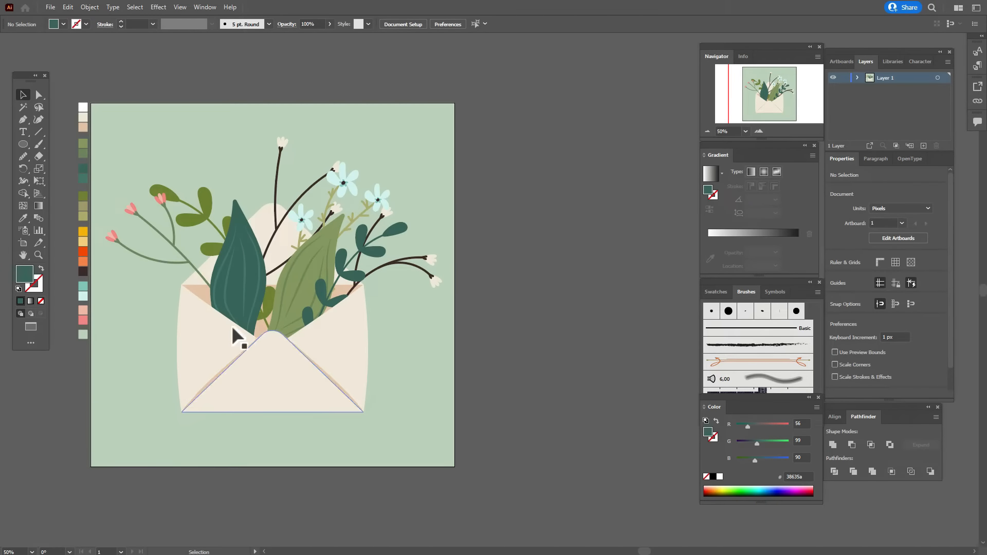
Step: Tilt the large teal leaf outward and move it left, and move the green leaf right to widen the gap between them
{"action": "left_click", "coordinate": [239, 311]}
{"action": "left_click_drag", "start_coordinate": [272, 365], "coordinate": [289, 355]}
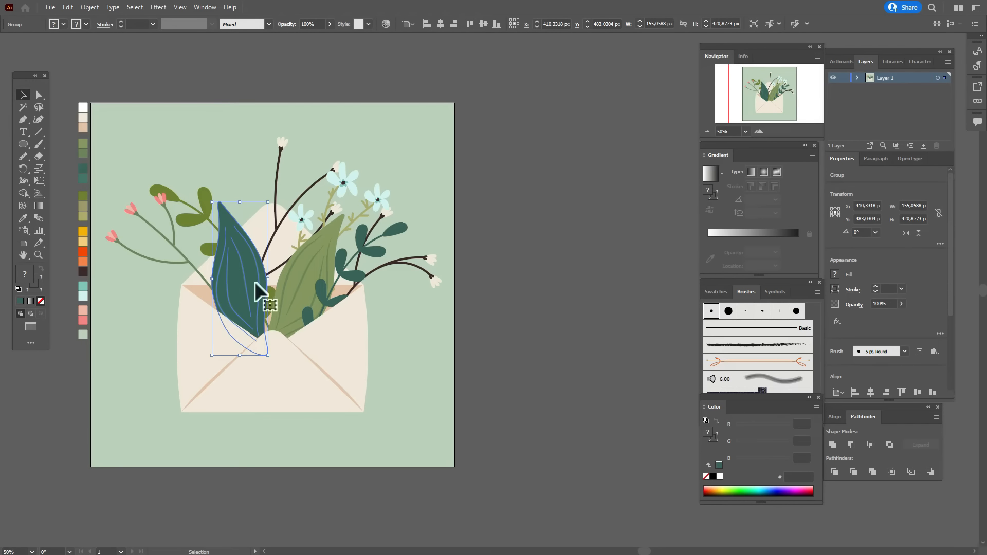
{"action": "left_click_drag", "start_coordinate": [255, 282], "coordinate": [239, 282]}
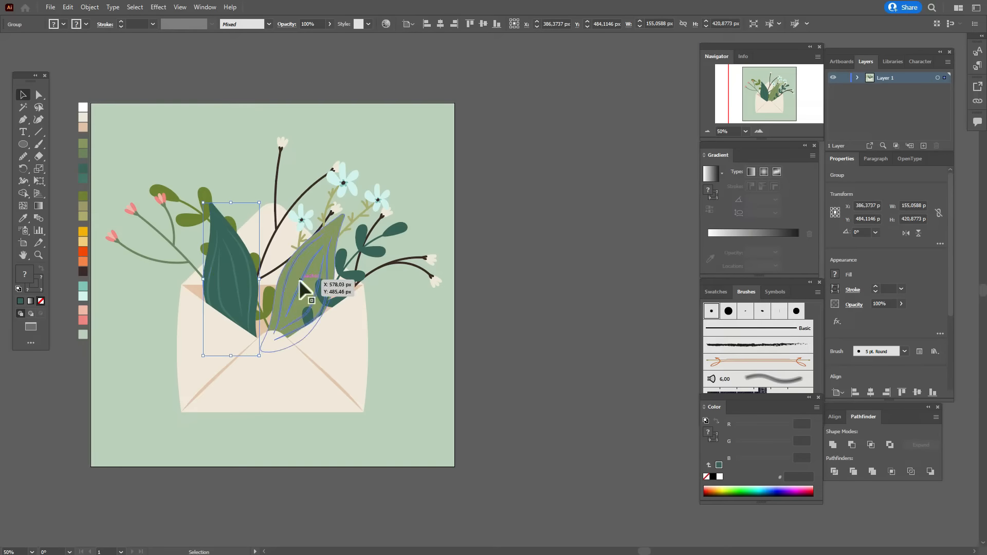
{"action": "left_click", "coordinate": [303, 280]}
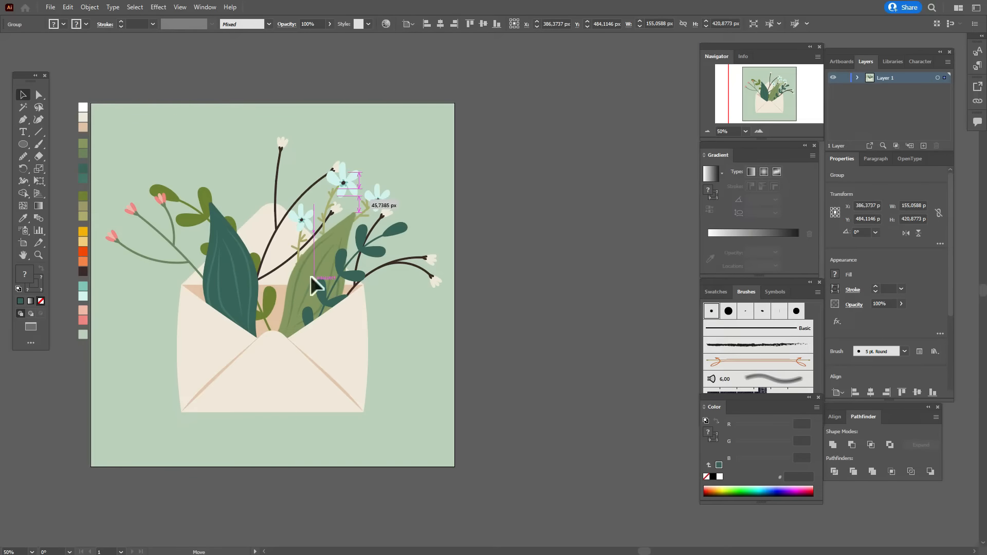
{"action": "left_click", "coordinate": [460, 307]}
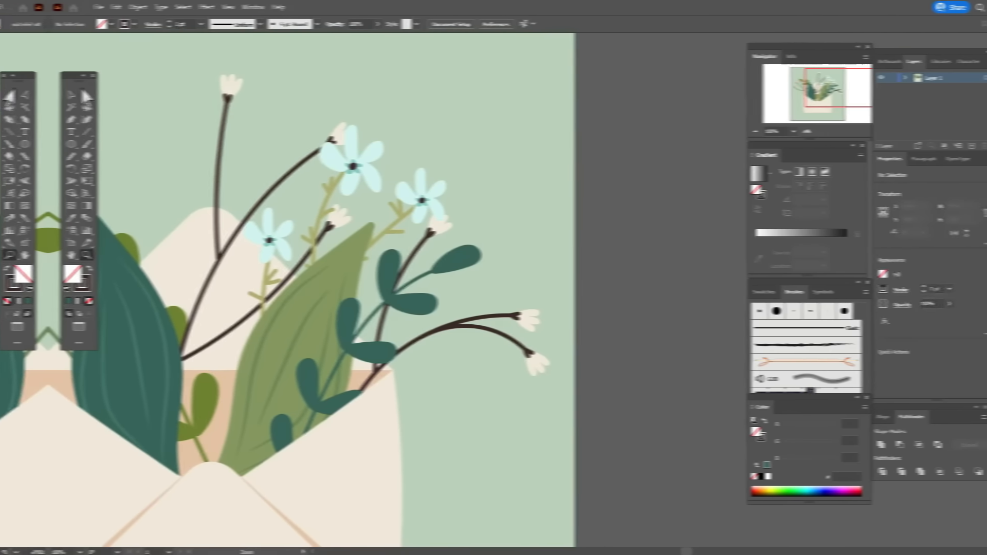
Step: Select the three-branched dark stem with its cream flowers and rotate it about 8.5° counterclockwise
{"action": "left_click", "coordinate": [289, 133], "text": "shift"}
{"action": "left_click", "coordinate": [285, 225], "text": "shift"}
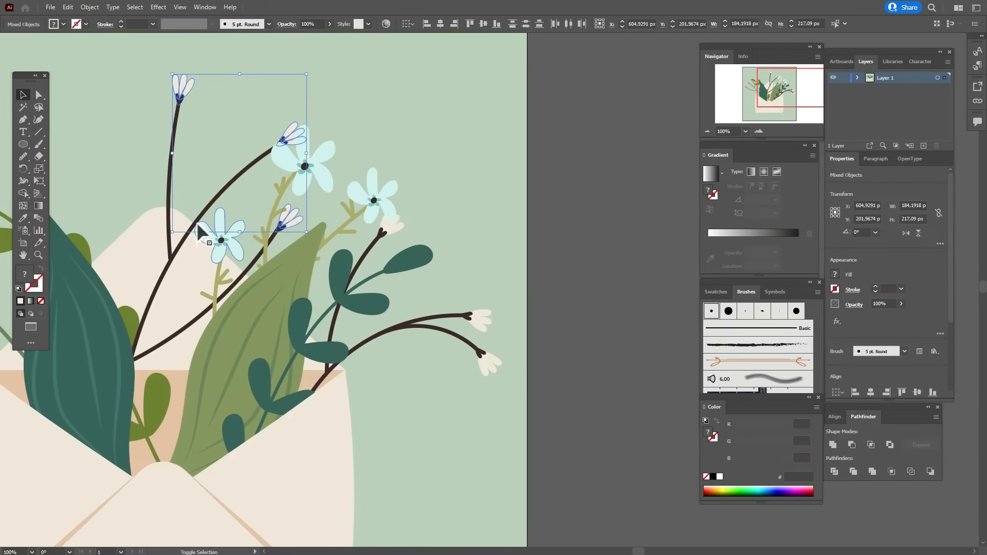
{"action": "left_click", "coordinate": [189, 337], "text": "shift"}
{"action": "left_click_drag", "start_coordinate": [320, 315], "coordinate": [311, 289]}
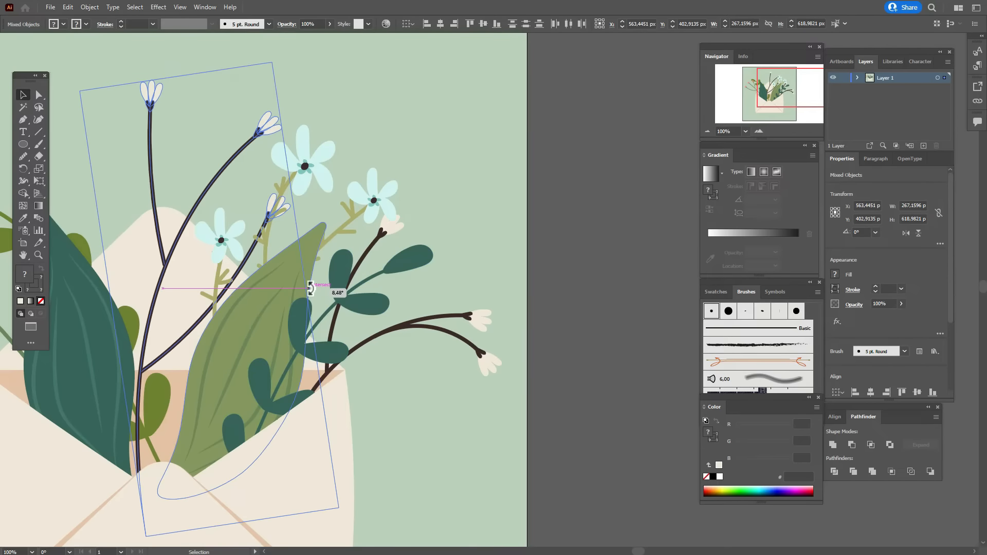
Step: Nudge the three-branched cream-flowered stem slightly upward, and raise the olive leafy branch higher behind the large teal leaf
{"action": "left_click_drag", "start_coordinate": [184, 334], "coordinate": [184, 326]}
{"action": "left_click", "coordinate": [582, 220]}
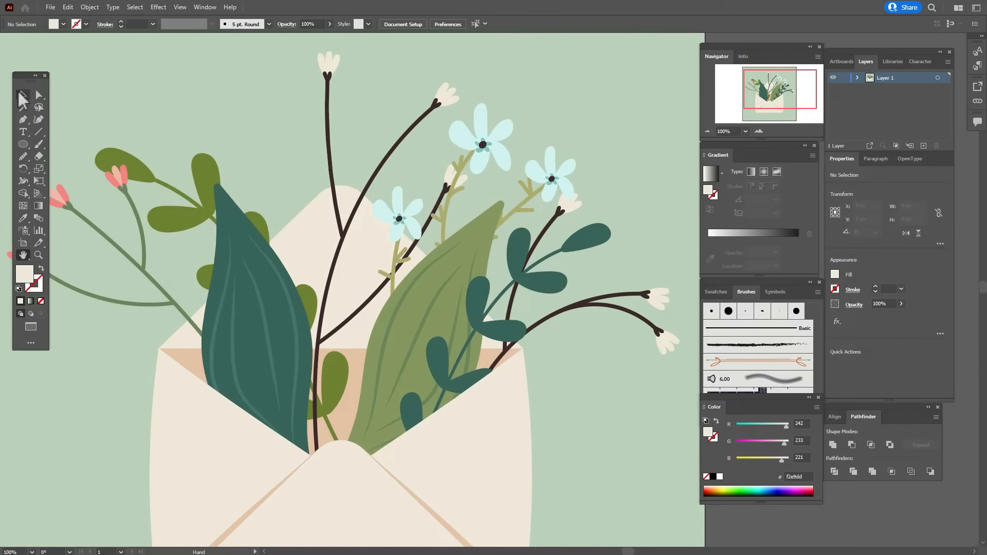
{"action": "left_click", "coordinate": [160, 180]}
{"action": "left_click_drag", "start_coordinate": [354, 144], "coordinate": [371, 124]}
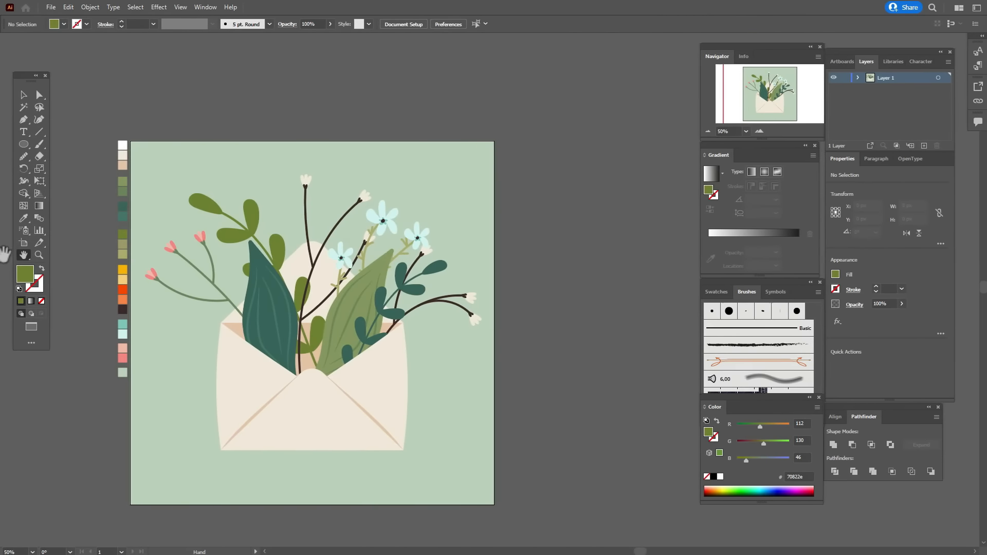
Step: Sample the large green leaf's colour, set the Paintbrush fidelity one notch smoother and paint a slender curved stem between the two large leaves
{"action": "left_click", "coordinate": [23, 218]}
{"action": "left_click", "coordinate": [382, 254]}
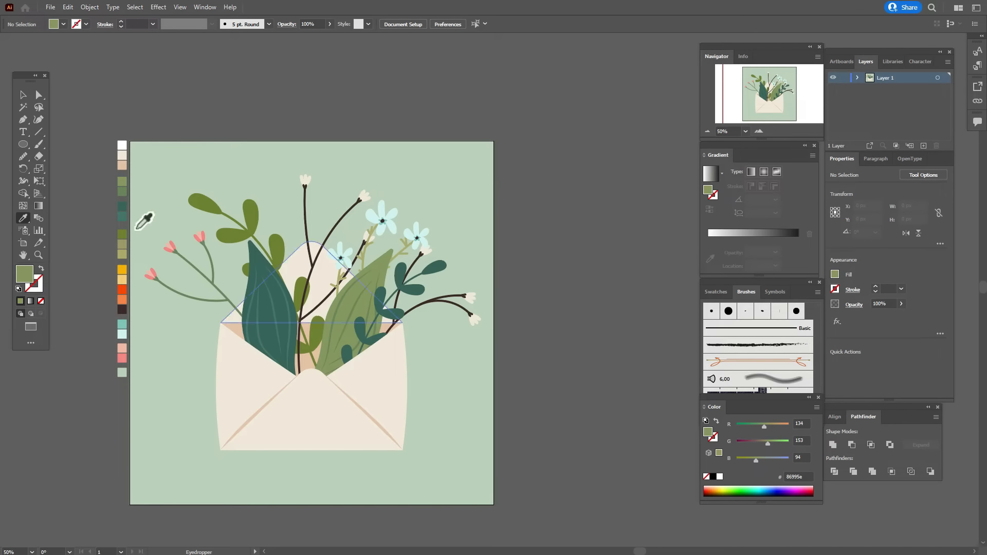
{"action": "left_click", "coordinate": [37, 145]}
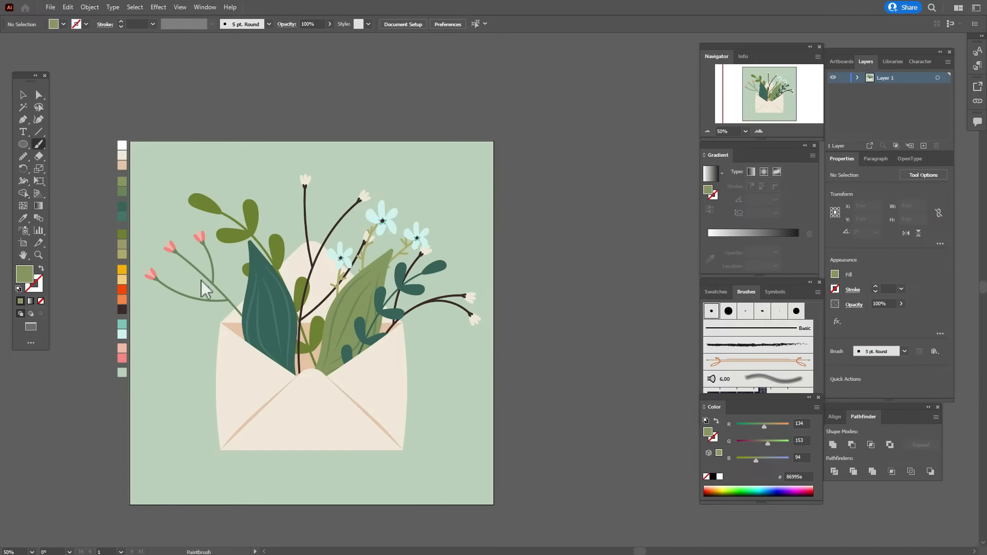
{"action": "double_click", "coordinate": [38, 146]}
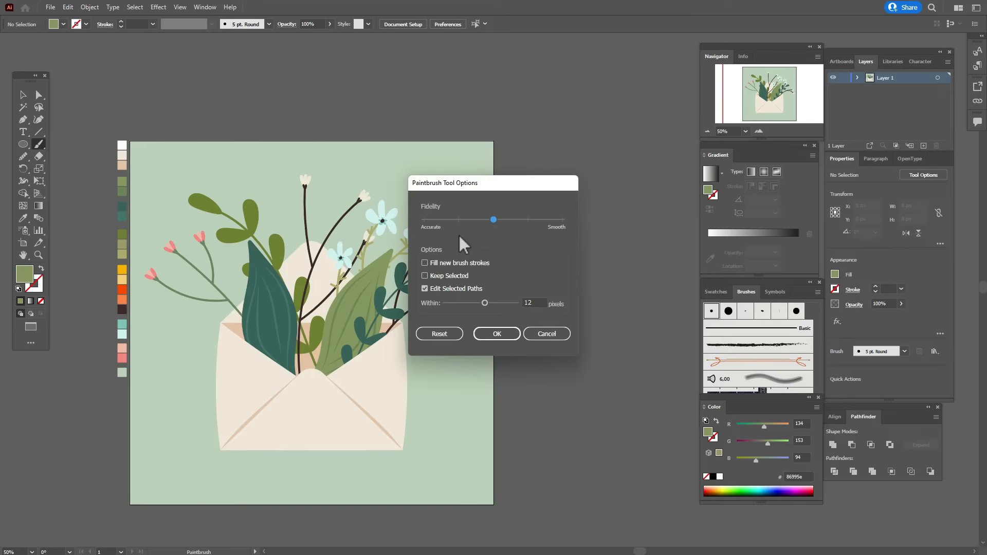
{"action": "left_click", "coordinate": [528, 219]}
{"action": "left_click", "coordinate": [507, 337]}
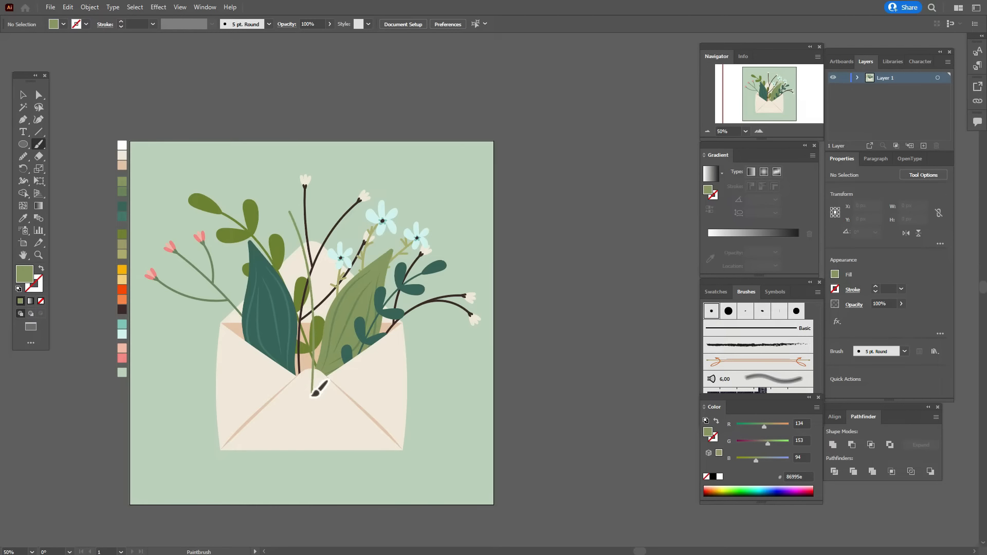
{"action": "key", "text": "shift+x"}
Step: Bring the envelope's lower triangular flap and its edge shape in front of the new green stem
{"action": "left_click", "coordinate": [23, 96]}
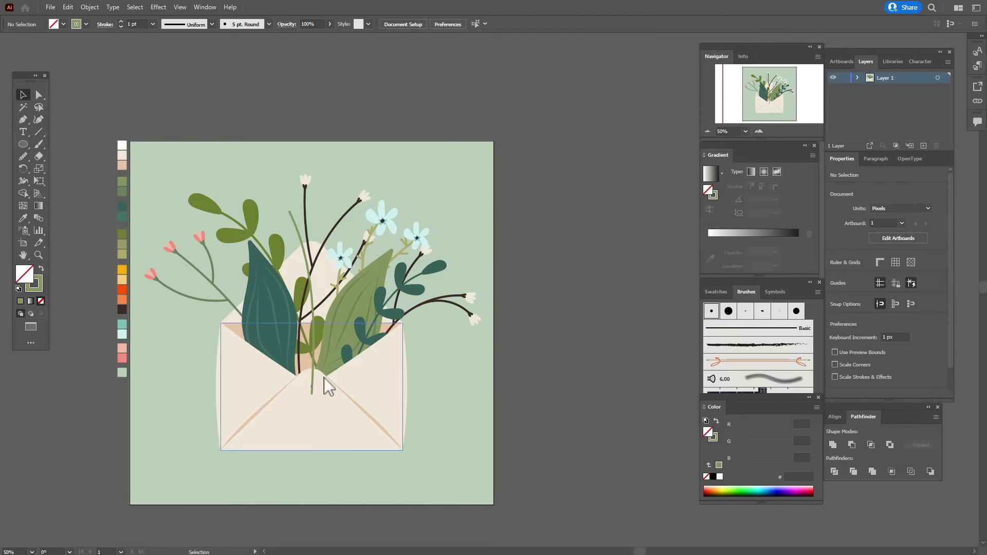
{"action": "left_click", "coordinate": [350, 413]}
{"action": "left_click", "coordinate": [363, 405], "text": "shift"}
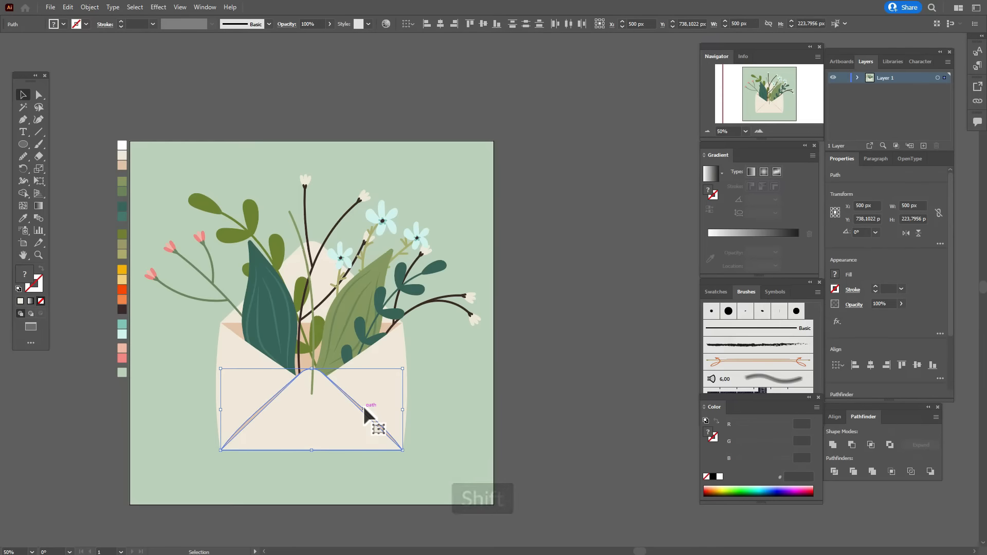
{"action": "right_click", "coordinate": [363, 406]}
{"action": "mouse_move", "coordinate": [440, 359]}
{"action": "left_click", "coordinate": [512, 360]}
{"action": "left_click", "coordinate": [566, 356]}
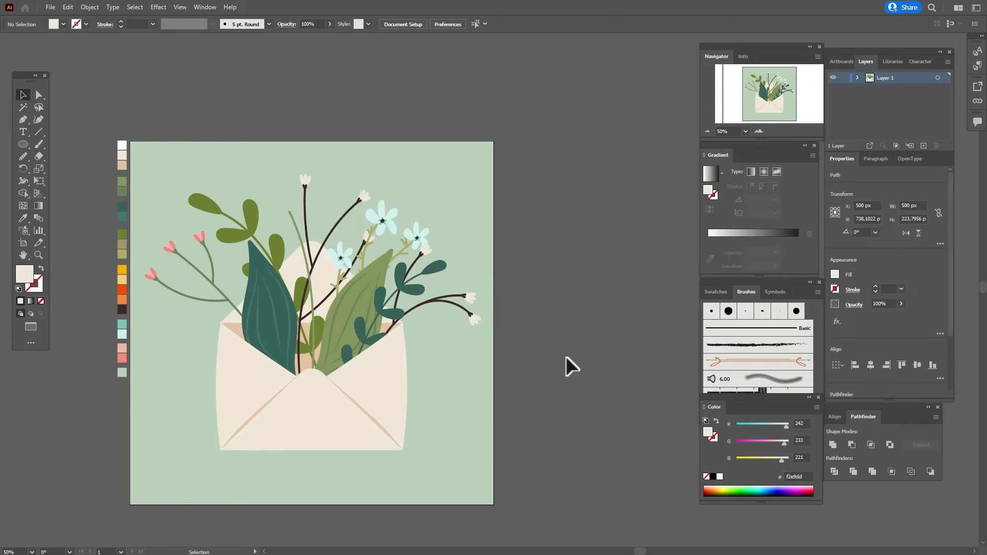
Step: Copy the dark heart-shaped flower base, recolour it orange f58446, enlarge it to about 25 × 34 px and place it at the green stem's tip
{"action": "left_click_drag", "start_coordinate": [437, 70], "coordinate": [377, 96], "text": "alt"}
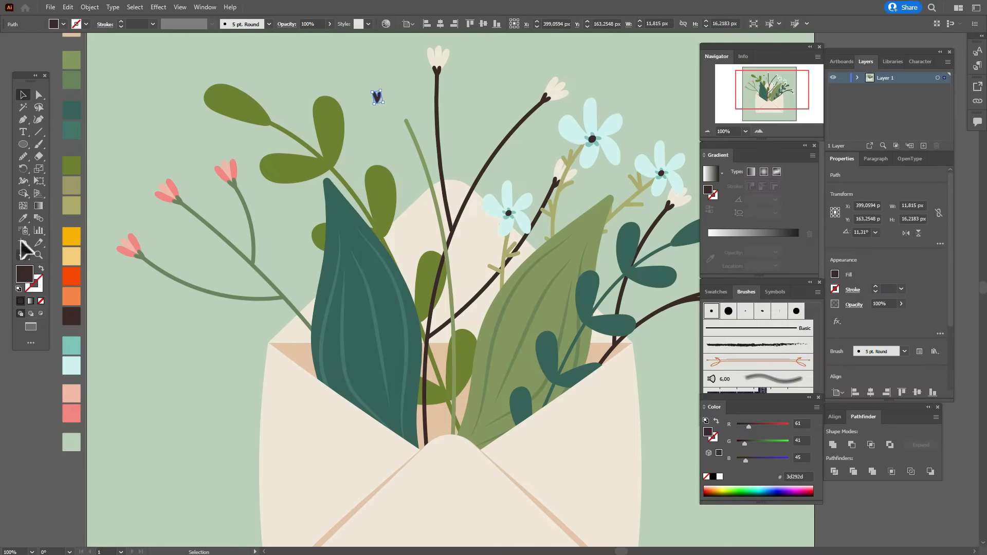
{"action": "left_click", "coordinate": [25, 217]}
{"action": "left_click", "coordinate": [69, 291]}
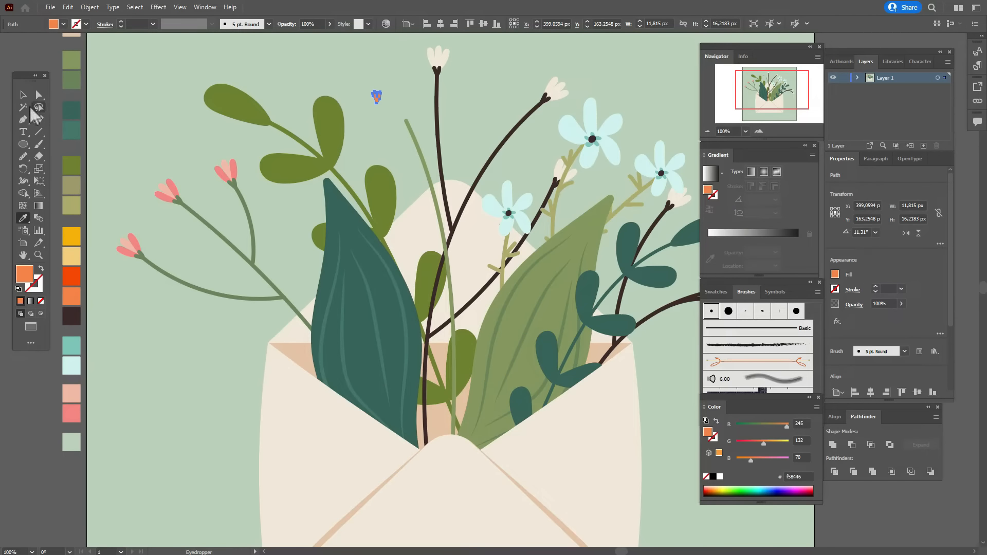
{"action": "left_click", "coordinate": [22, 95]}
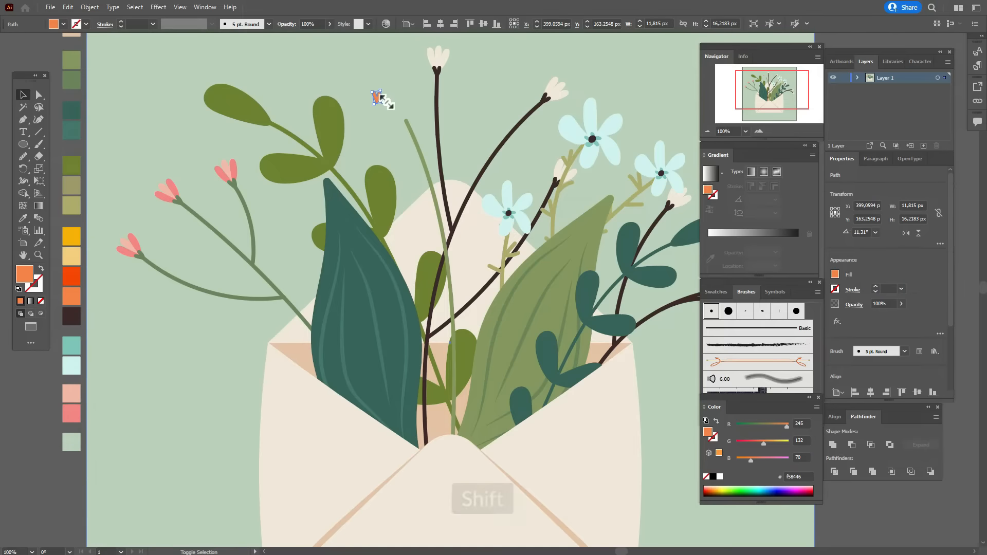
{"action": "left_click_drag", "start_coordinate": [381, 104], "coordinate": [409, 113], "text": "shift"}
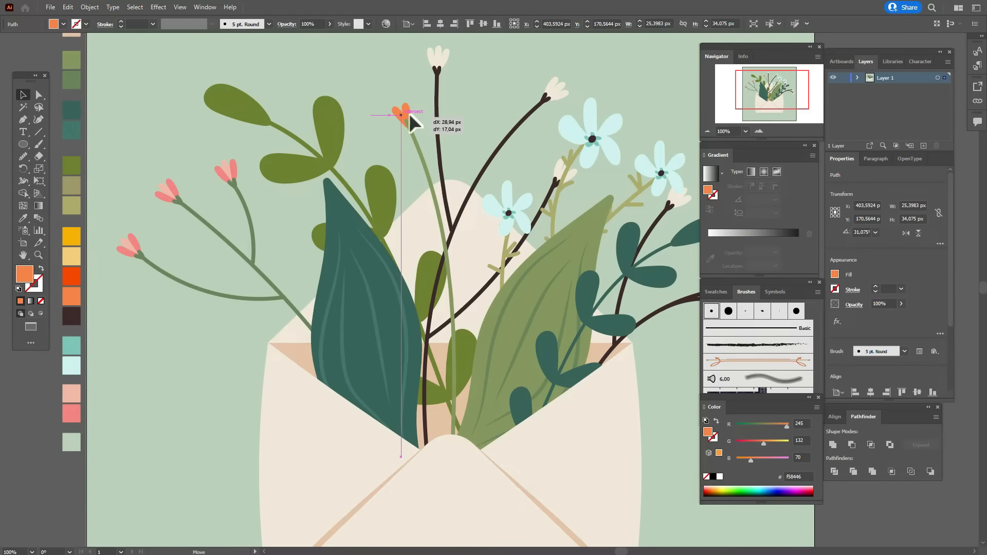
Step: Bring the orange heart-shaped bud to the front and seat it precisely on the green stem's tip
{"action": "right_click", "coordinate": [409, 113]}
{"action": "mouse_move", "coordinate": [501, 309]}
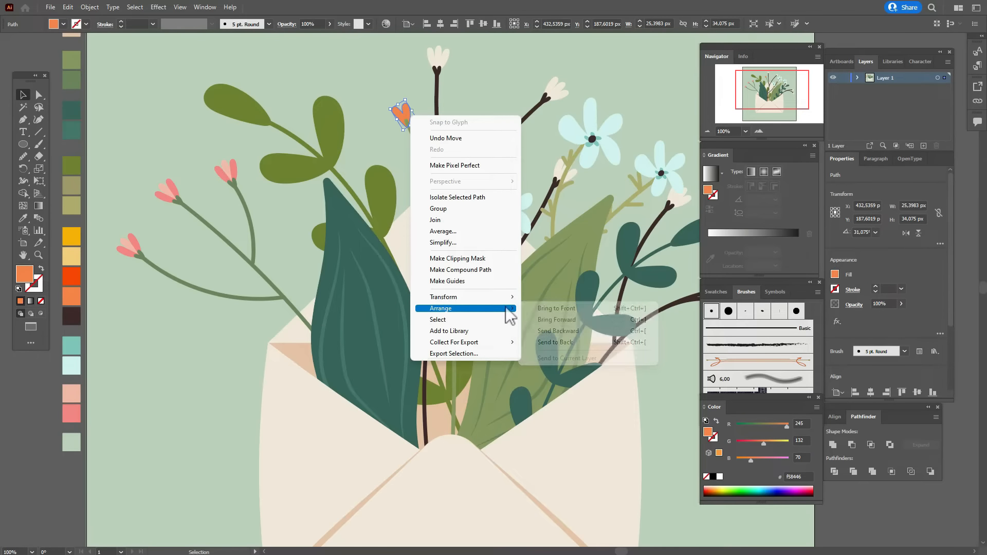
{"action": "left_click", "coordinate": [545, 310]}
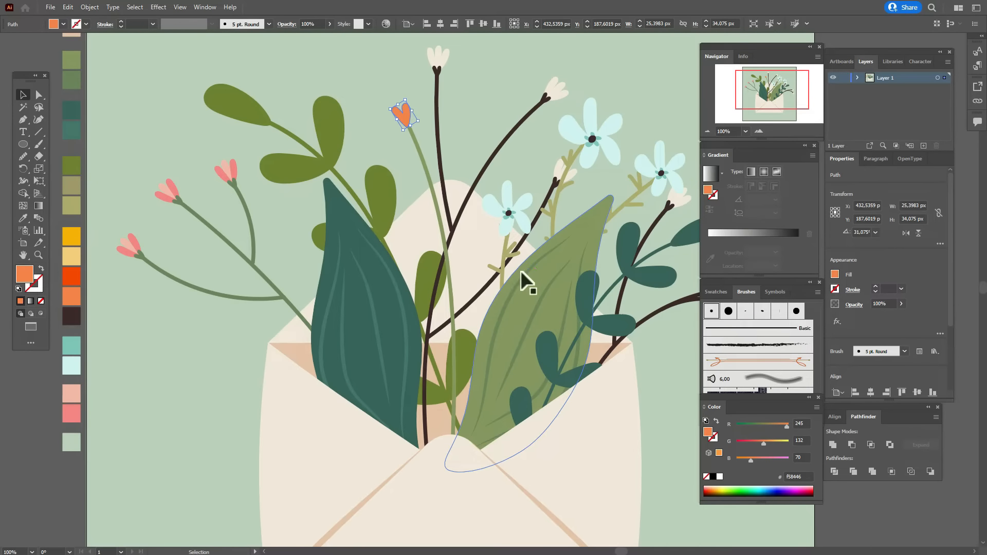
{"action": "left_click_drag", "start_coordinate": [409, 119], "coordinate": [409, 112]}
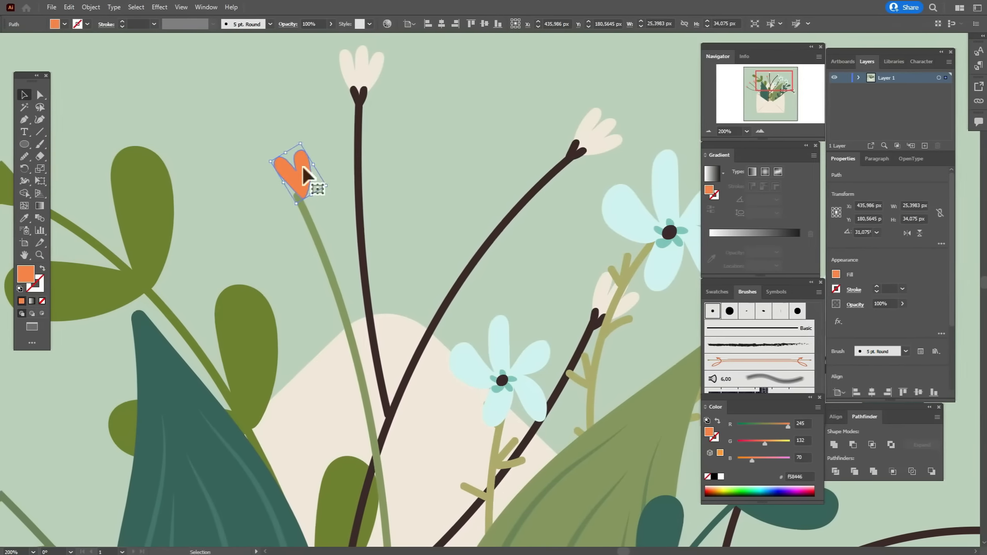
Step: Add rotated copies of the orange bud on both sides of the green stem, and duplicate that pair farther down
{"action": "left_click_drag", "start_coordinate": [302, 166], "coordinate": [293, 207]}
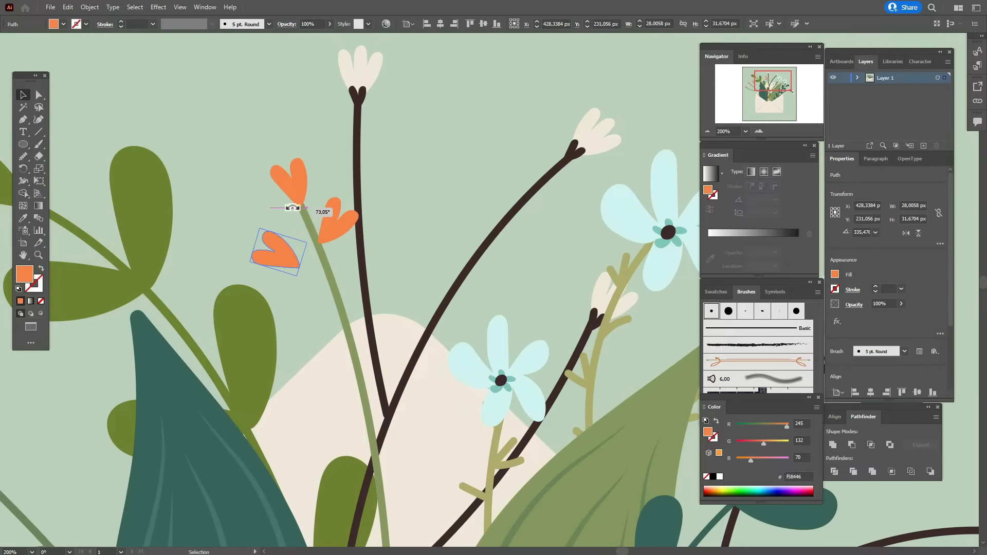
{"action": "left_click_drag", "start_coordinate": [282, 245], "coordinate": [310, 270]}
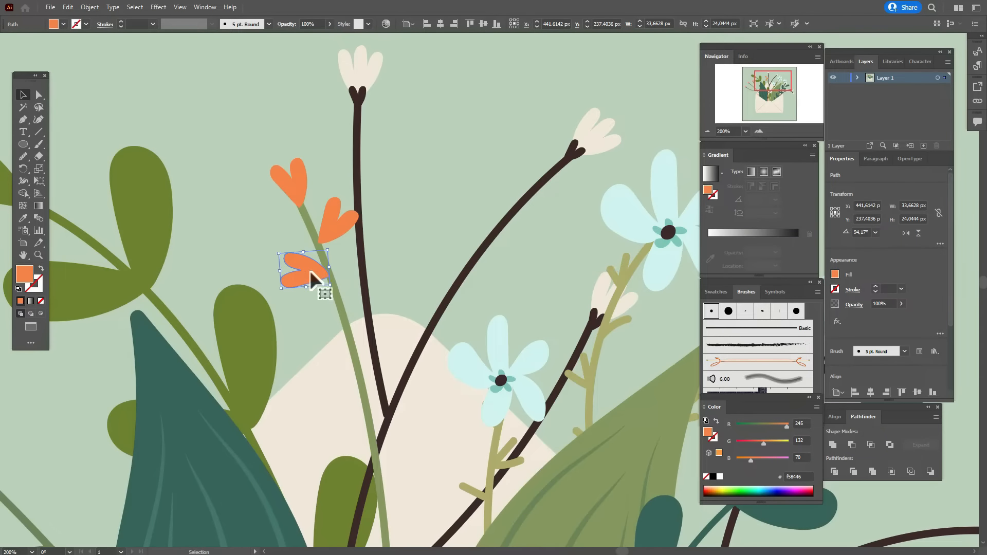
{"action": "left_click", "coordinate": [342, 233], "text": "shift"}
{"action": "left_click_drag", "start_coordinate": [341, 234], "coordinate": [370, 325]}
{"action": "left_click_drag", "start_coordinate": [363, 322], "coordinate": [383, 421]}
{"action": "left_click_drag", "start_coordinate": [297, 369], "coordinate": [227, 125]}
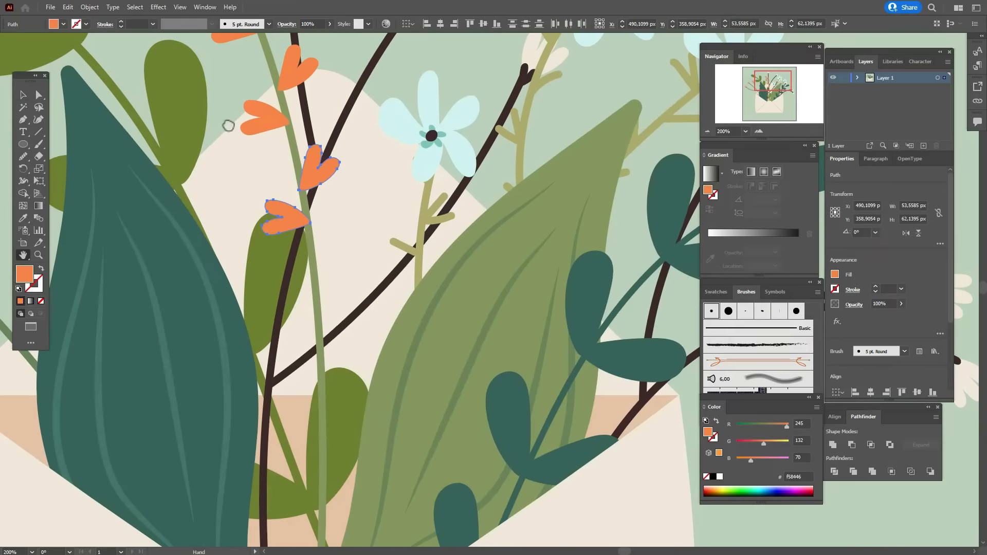
Step: Continue duplicating the orange buds down both sides of the green stem until they reach the envelope flap
{"action": "left_click_drag", "start_coordinate": [313, 176], "coordinate": [335, 273]}
{"action": "left_click", "coordinate": [379, 295]}
{"action": "left_click_drag", "start_coordinate": [293, 331], "coordinate": [315, 462]}
{"action": "left_click", "coordinate": [336, 278]}
{"action": "left_click", "coordinate": [300, 332], "text": "shift"}
{"action": "left_click_drag", "start_coordinate": [269, 320], "coordinate": [265, 136]}
{"action": "left_click", "coordinate": [366, 240]}
{"action": "left_click", "coordinate": [341, 229]}
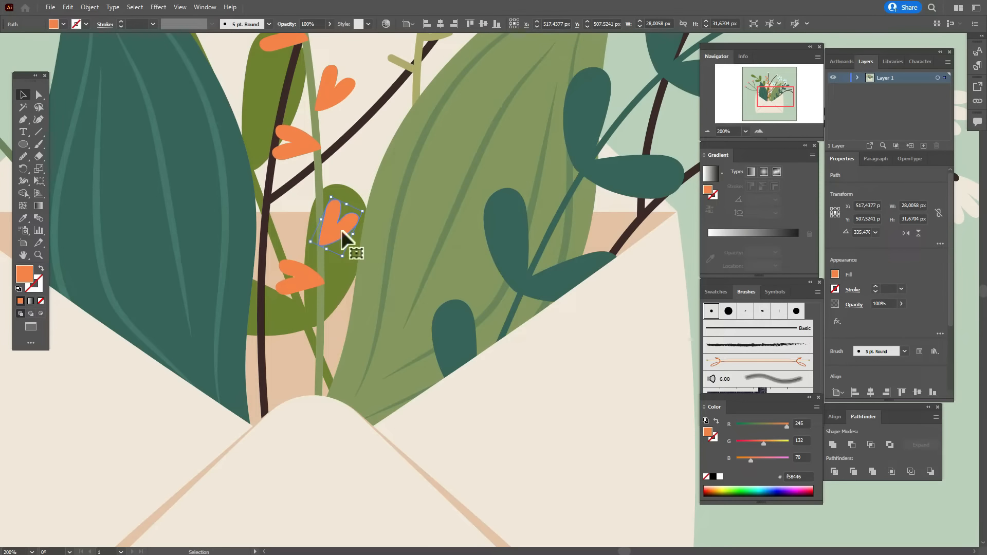
{"action": "left_click_drag", "start_coordinate": [341, 230], "coordinate": [339, 368]}
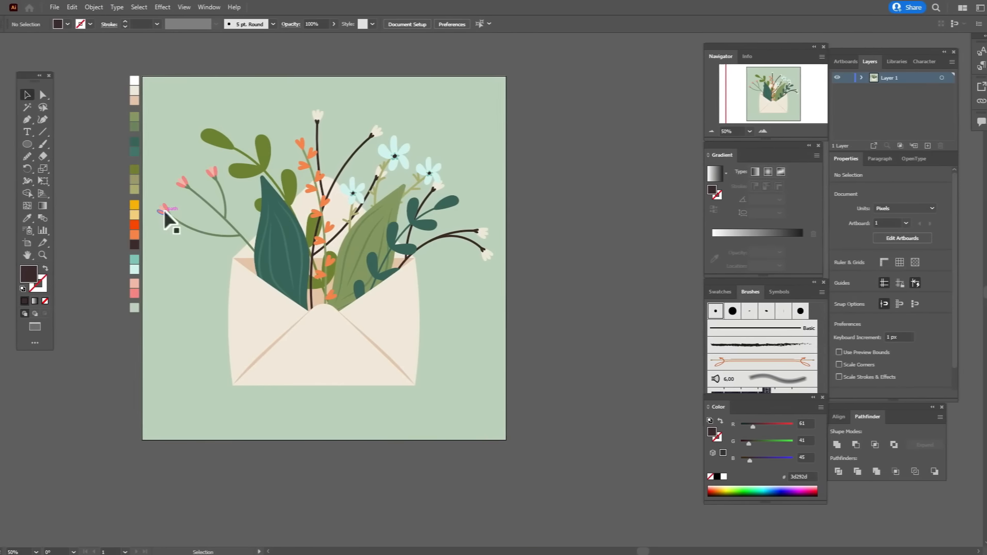
Step: Select the pink-flowered stem with its three blooms, without the background, and tilt and move it up and inward toward the large teal leaf
{"action": "left_click_drag", "start_coordinate": [159, 208], "coordinate": [177, 186]}
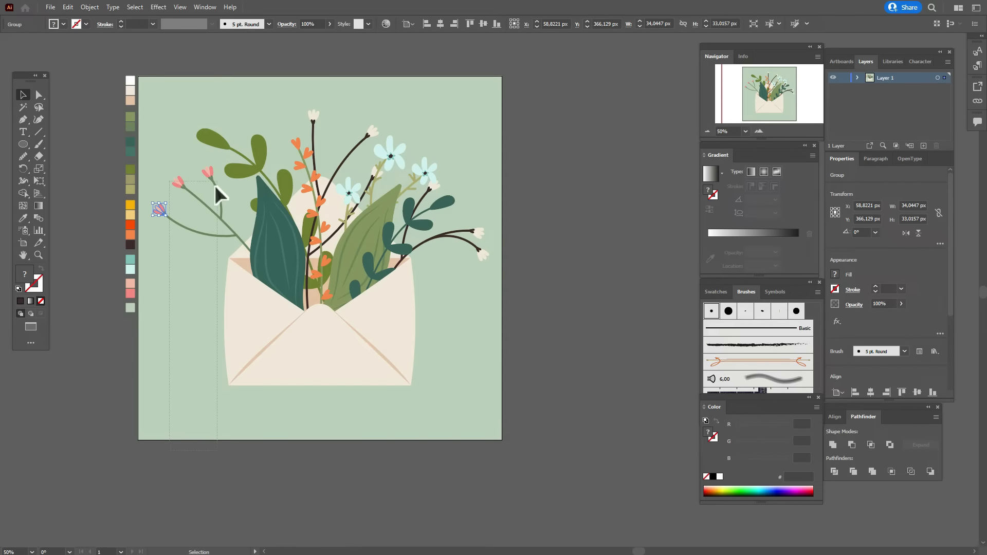
{"action": "key", "text": "ctrl+a"}
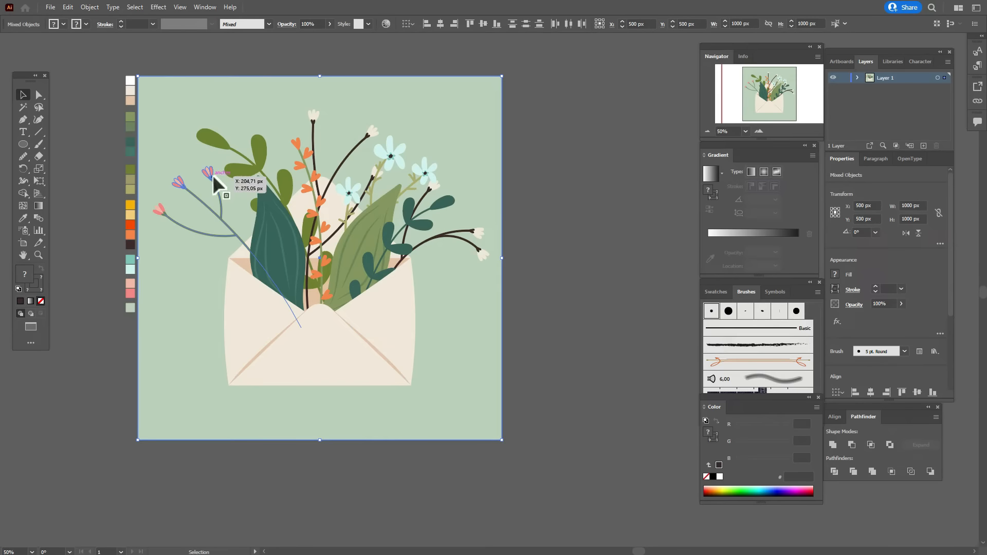
{"action": "left_click", "coordinate": [165, 212], "text": "shift"}
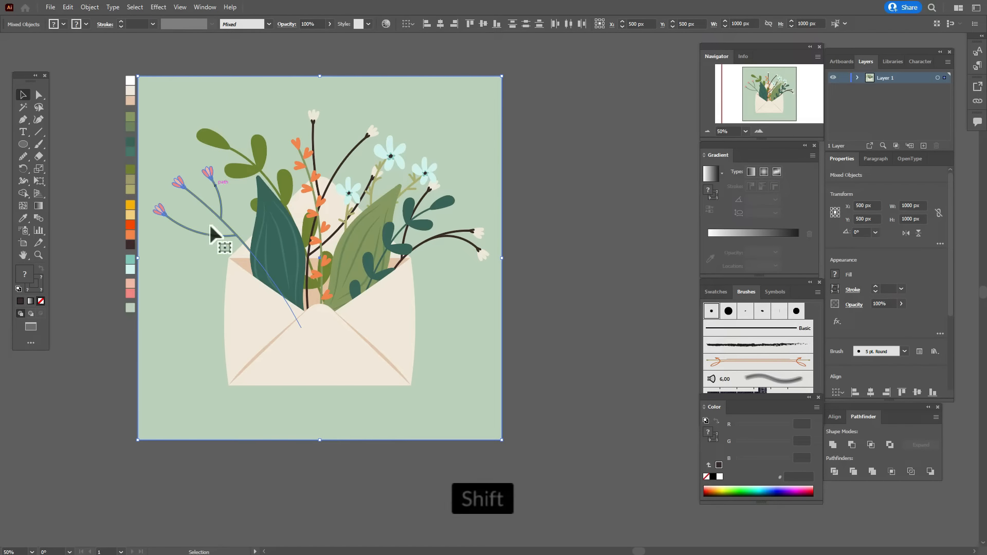
{"action": "left_click", "coordinate": [187, 276], "text": "shift"}
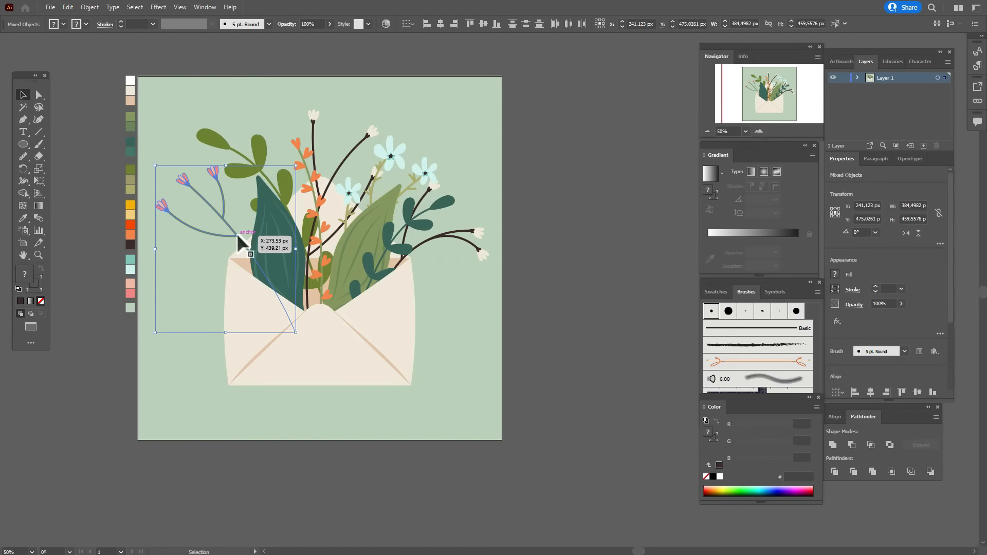
{"action": "left_click_drag", "start_coordinate": [236, 233], "coordinate": [244, 215]}
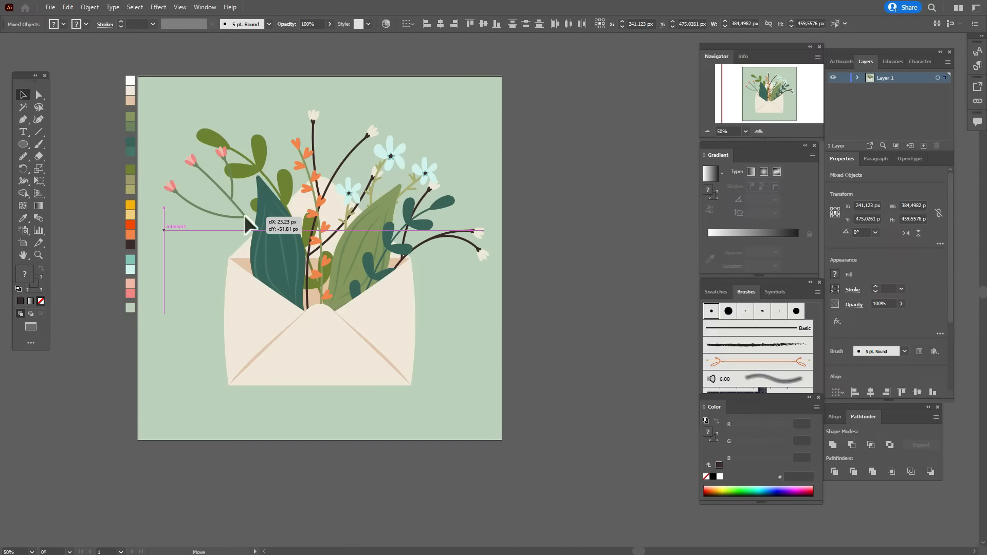
{"action": "left_click_drag", "start_coordinate": [245, 215], "coordinate": [244, 215]}
{"action": "left_click_drag", "start_coordinate": [237, 146], "coordinate": [236, 159]}
{"action": "left_click_drag", "start_coordinate": [230, 199], "coordinate": [226, 195]}
{"action": "left_click", "coordinate": [561, 232]}
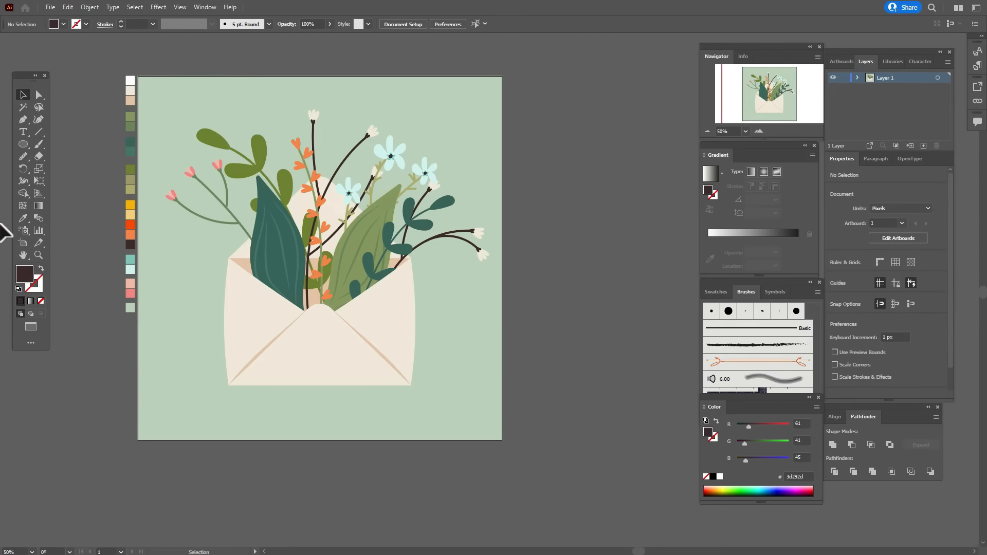
Step: Paint a long dark brown curved stem below the pink flowers, crossing the large teal leaf into the envelope
{"action": "left_click", "coordinate": [38, 144]}
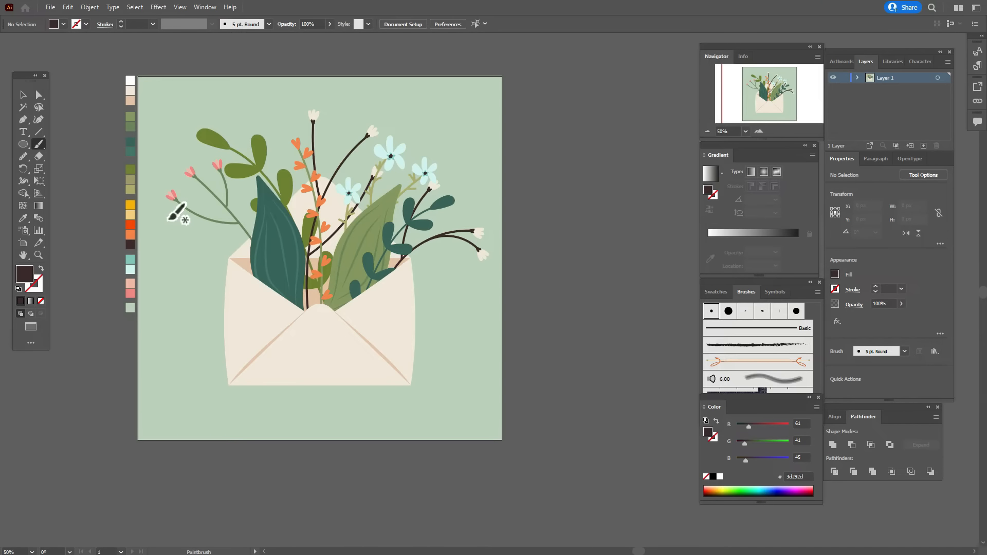
{"action": "mouse_move", "coordinate": [227, 246]}
{"action": "left_mouse_down"}
{"action": "mouse_move", "coordinate": [275, 287]}
{"action": "mouse_move", "coordinate": [301, 338]}
{"action": "left_mouse_up"}
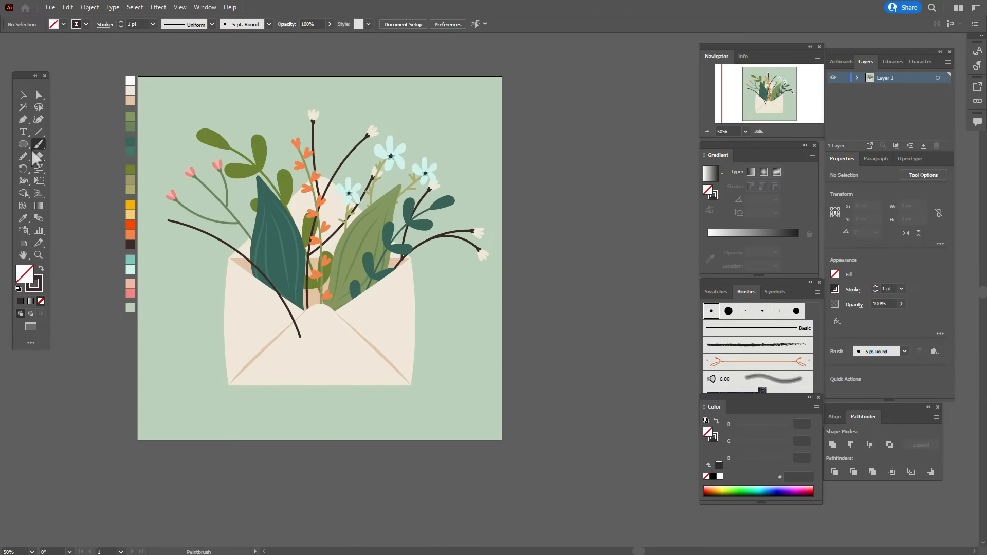
Step: Draw a small pointed upright leaf with the Pen tool beneath the dark stem's outer end and fill it dark brown
{"action": "left_click", "coordinate": [22, 119]}
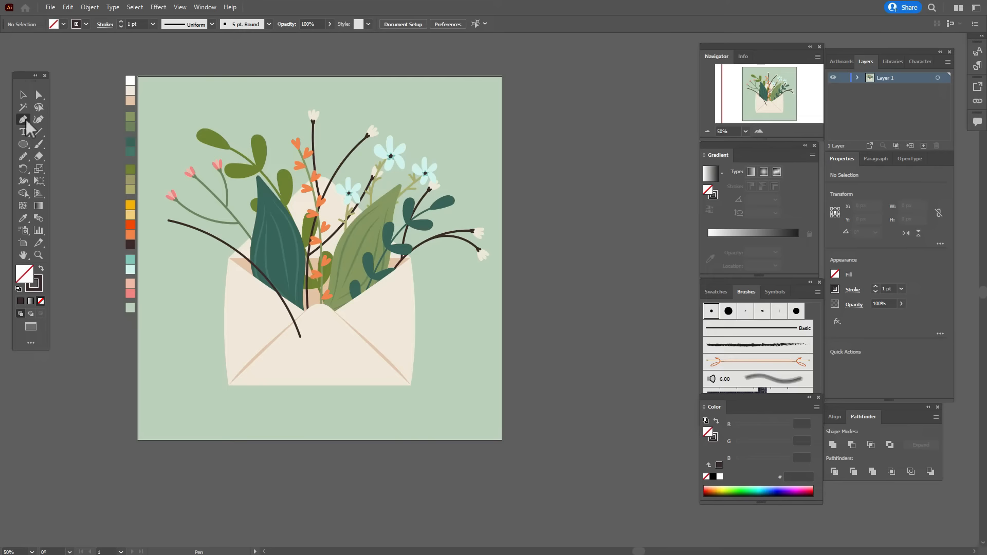
{"action": "left_click", "coordinate": [161, 237]}
{"action": "left_click_drag", "start_coordinate": [162, 279], "coordinate": [172, 302]}
{"action": "left_click", "coordinate": [163, 278]}
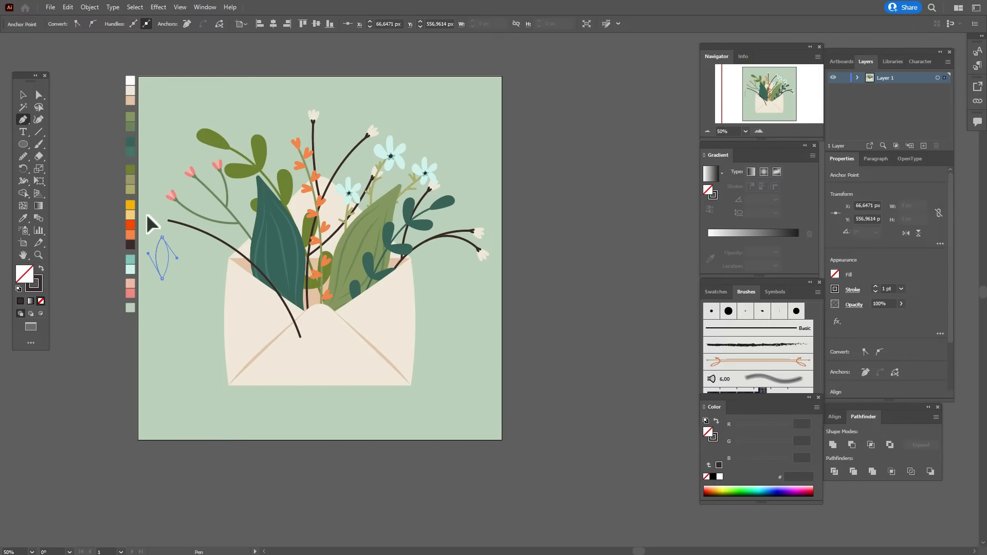
{"action": "left_click_drag", "start_coordinate": [147, 216], "coordinate": [147, 216]}
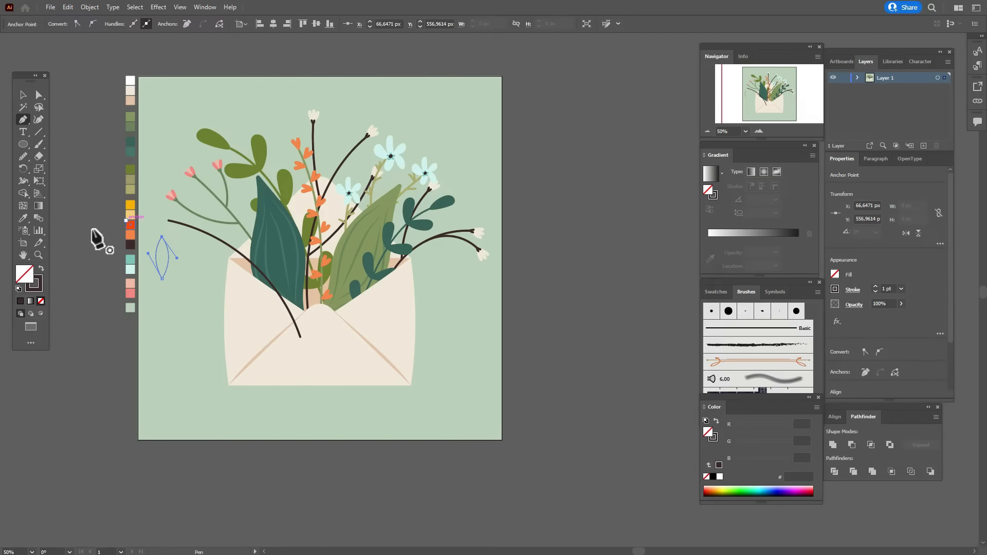
{"action": "left_click", "coordinate": [42, 270]}
{"action": "left_click", "coordinate": [57, 125], "text": "ctrl"}
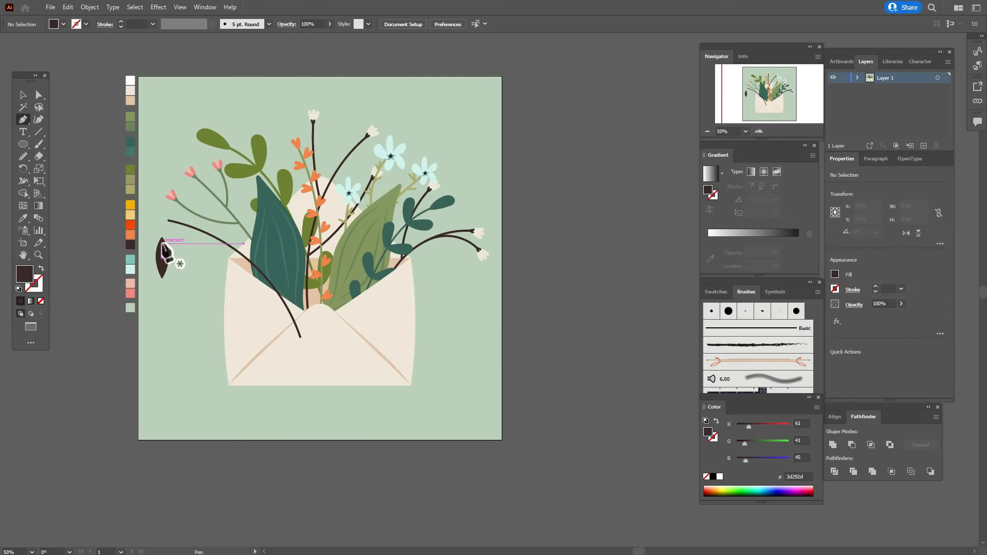
Step: Draw a straight vertical line about 117 px long through the small dark leaf, with a dark brown Basic-brush stroke and no fill
{"action": "left_click_drag", "start_coordinate": [161, 246], "coordinate": [164, 288]}
{"action": "key", "text": "Escape"}
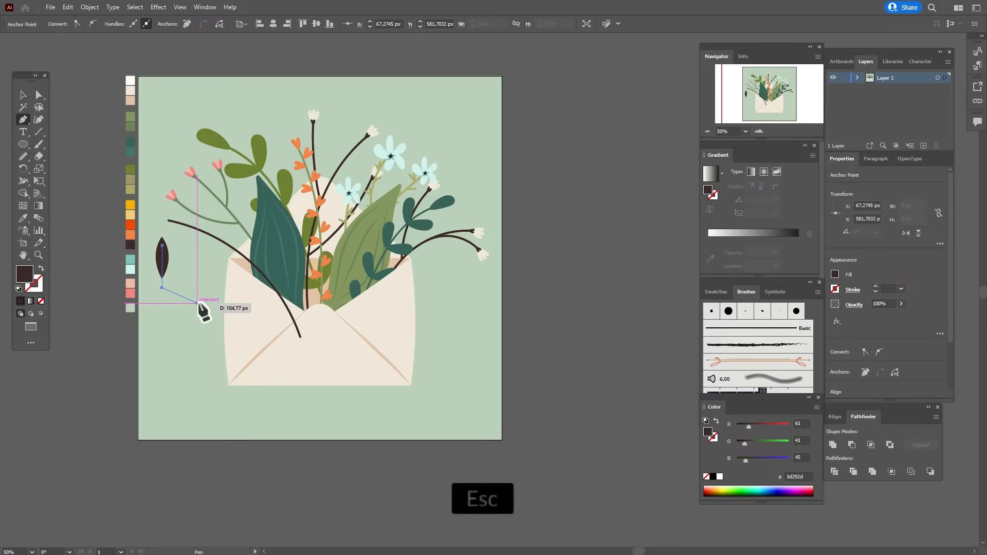
{"action": "left_click", "coordinate": [41, 269]}
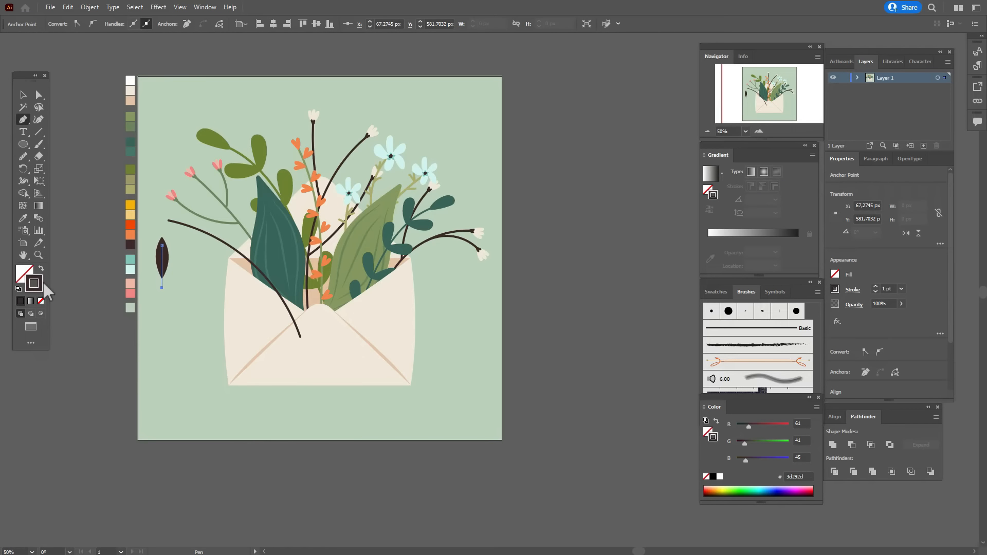
{"action": "left_click", "coordinate": [777, 335]}
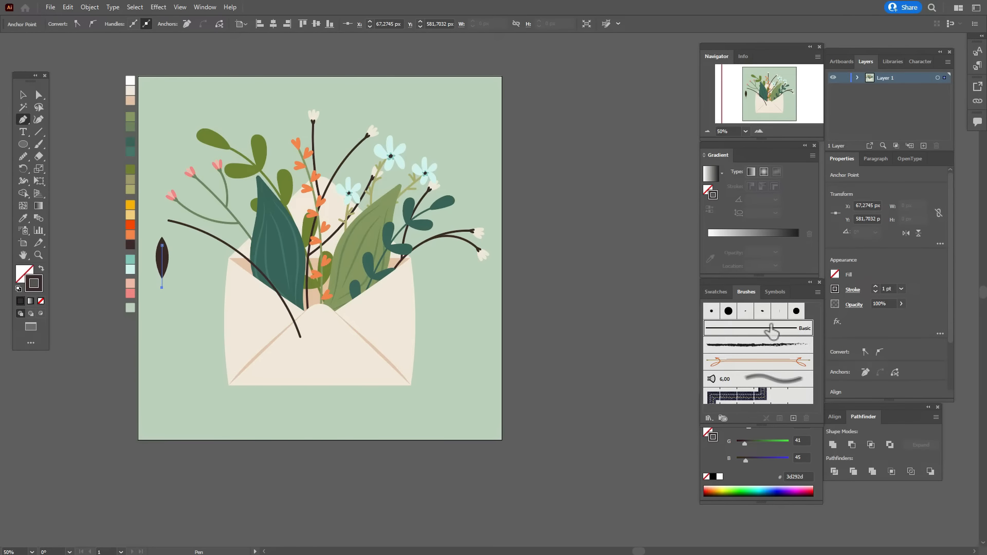
{"action": "left_click", "coordinate": [23, 95]}
{"action": "left_click", "coordinate": [58, 111]}
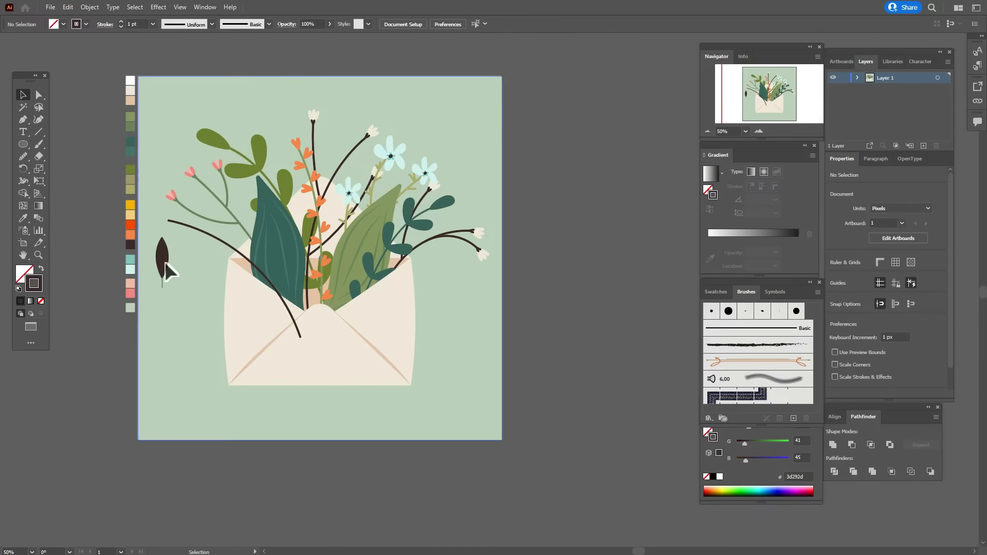
Step: Select the line through the small dark leaf and open its stroke width profile choices
{"action": "left_click", "coordinate": [160, 281]}
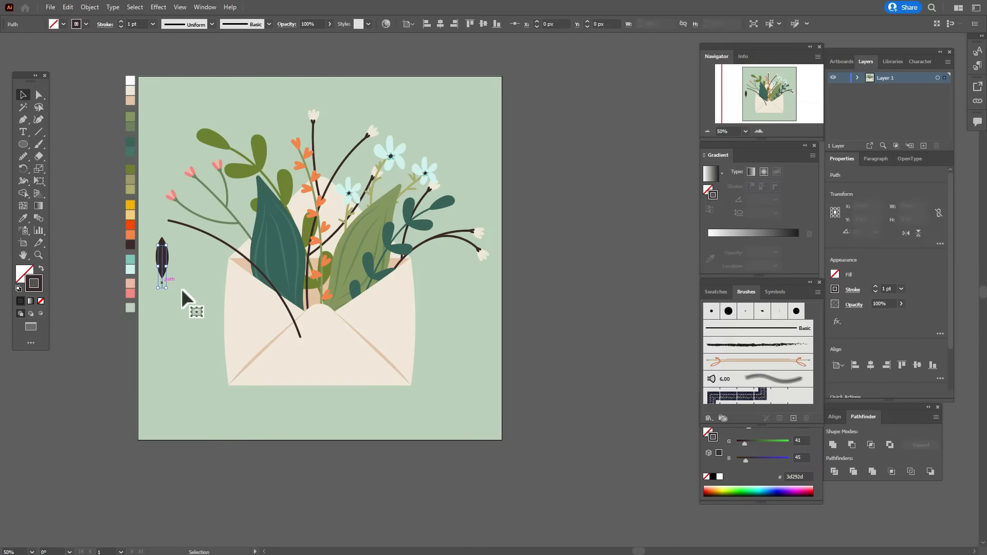
{"action": "left_click", "coordinate": [211, 24]}
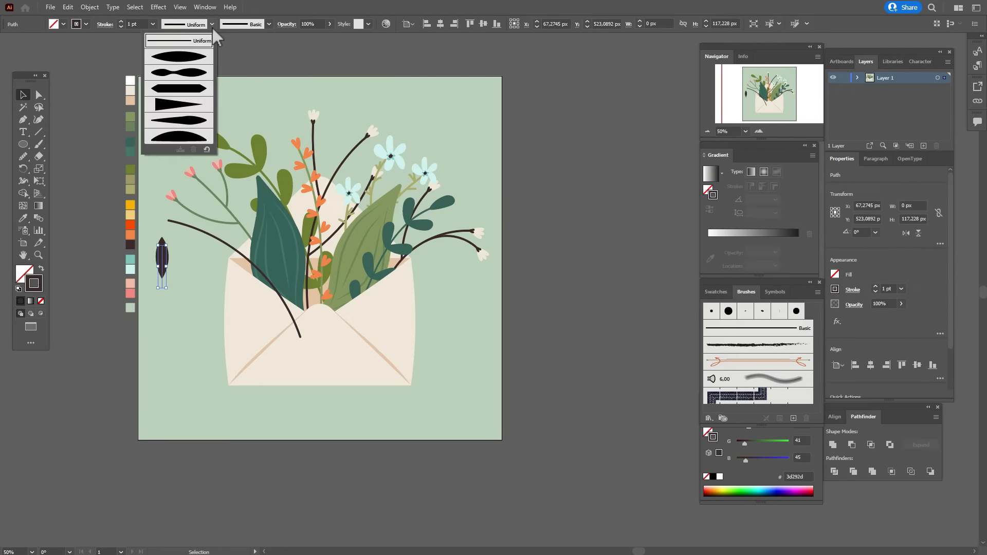
Step: Give the stem line below the dark leaf a tapered width profile and a 5 pt stroke
{"action": "left_click", "coordinate": [193, 106]}
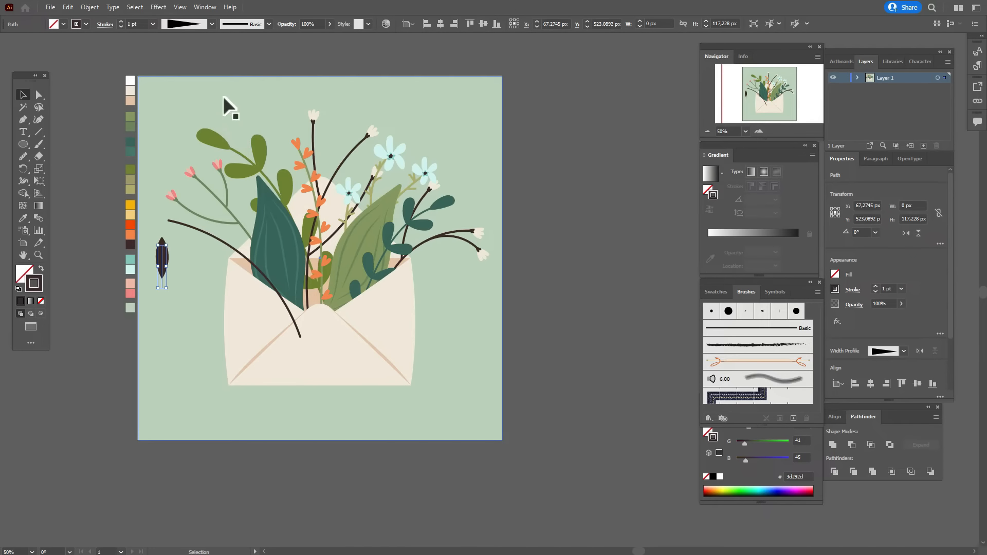
{"action": "left_click", "coordinate": [923, 353]}
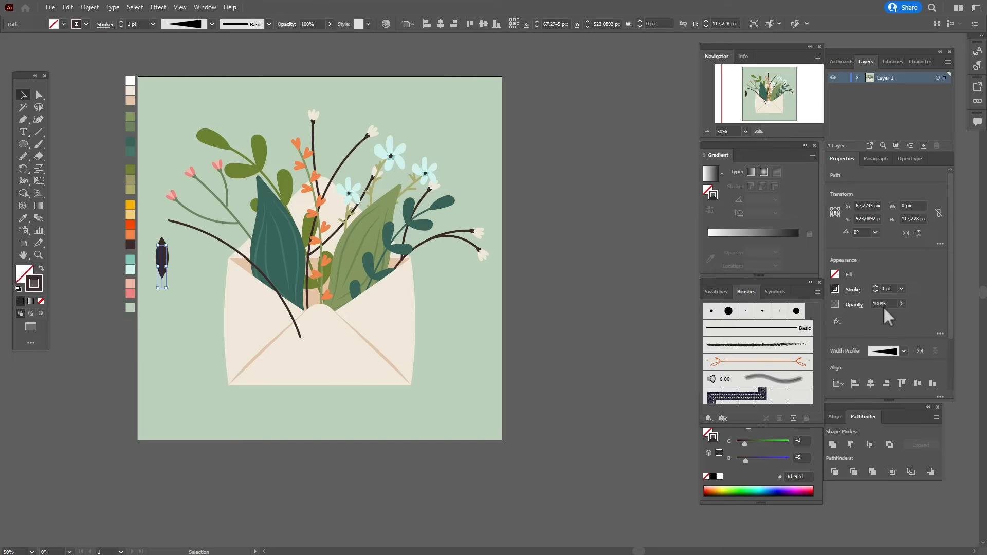
{"action": "type", "text": "5"}
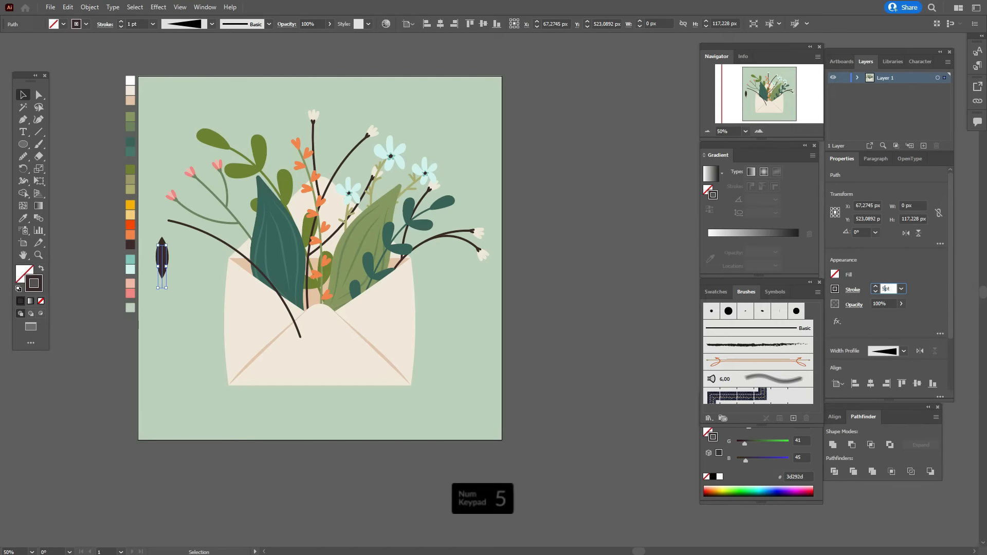
{"action": "key", "text": "Return"}
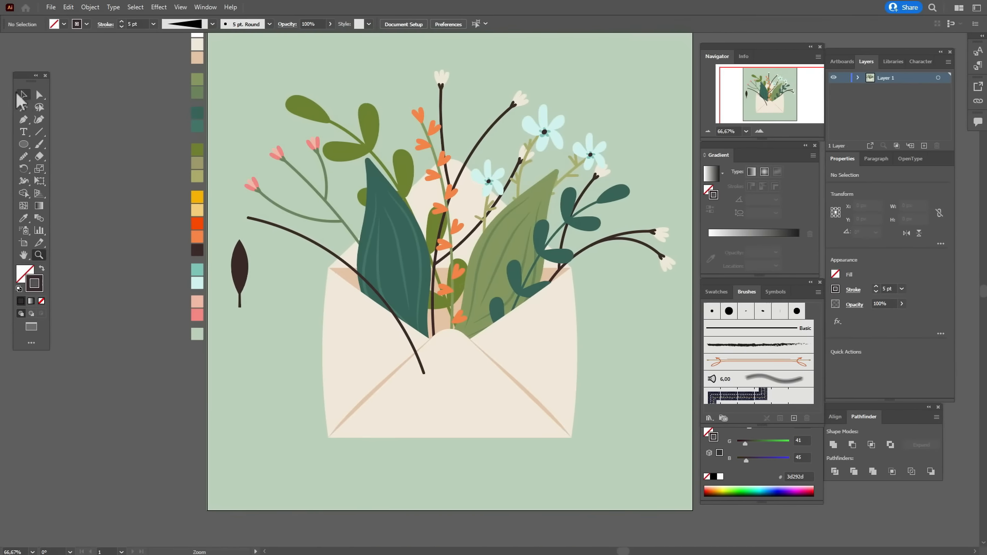
Step: Expand the appearance of the dark leaf and its stem and unite them into one shape
{"action": "key", "text": "v"}
{"action": "left_click", "coordinate": [248, 266]}
{"action": "left_click", "coordinate": [241, 308], "text": "shift"}
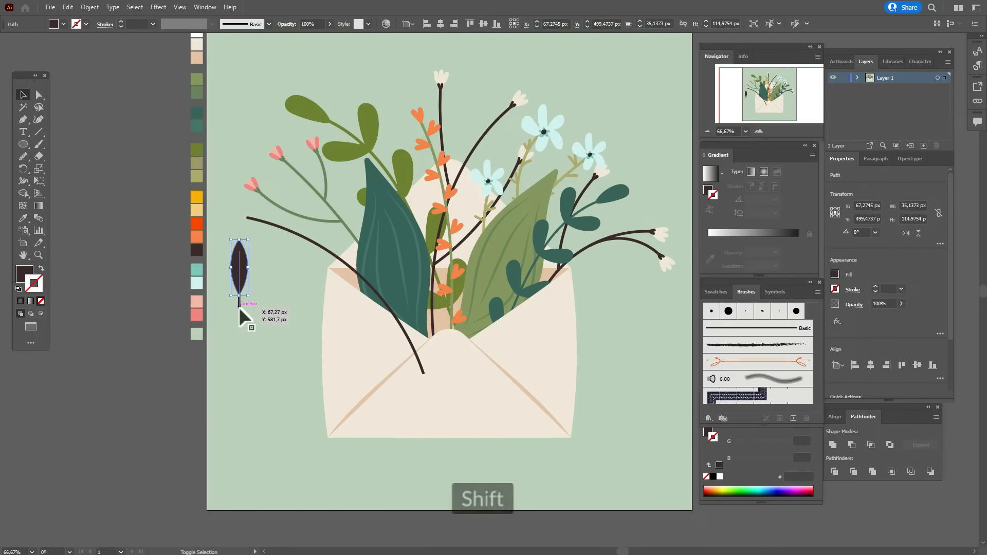
{"action": "left_click", "coordinate": [832, 444]}
{"action": "left_click", "coordinate": [90, 7]}
{"action": "left_click", "coordinate": [132, 141]}
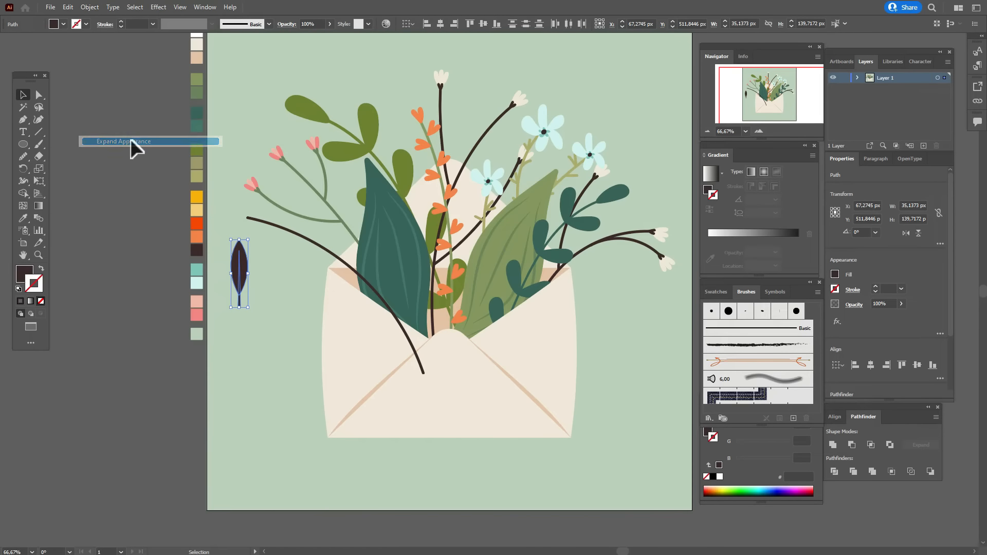
{"action": "left_click", "coordinate": [832, 445]}
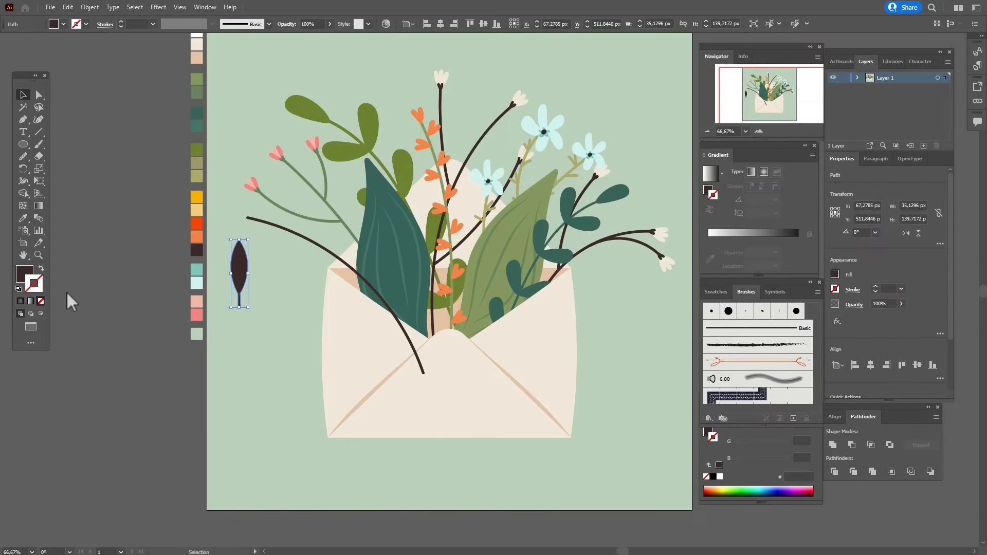
Step: Scale the dark leaf down proportionally to about 26 × 105 px
{"action": "left_click", "coordinate": [39, 255]}
{"action": "left_click", "coordinate": [395, 291]}
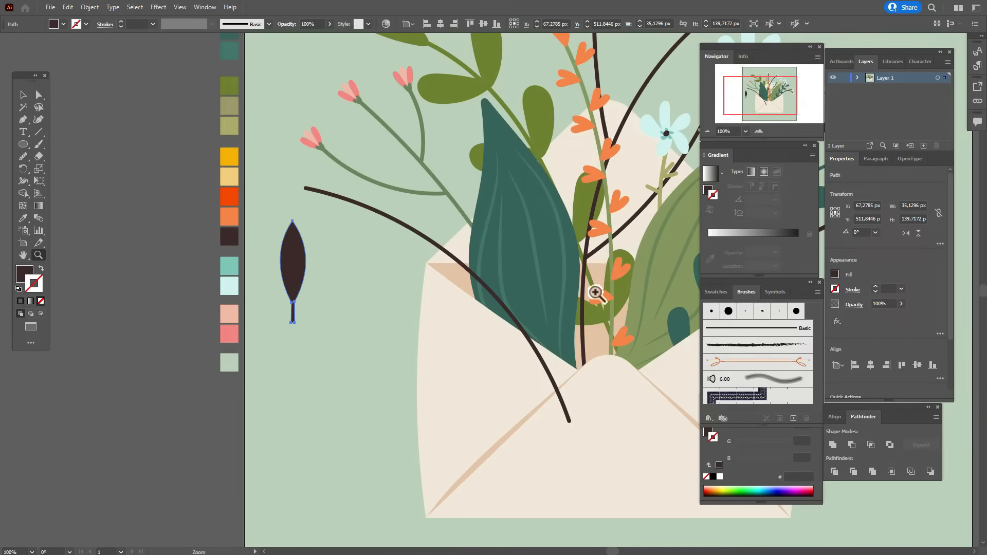
{"action": "left_click", "coordinate": [20, 93]}
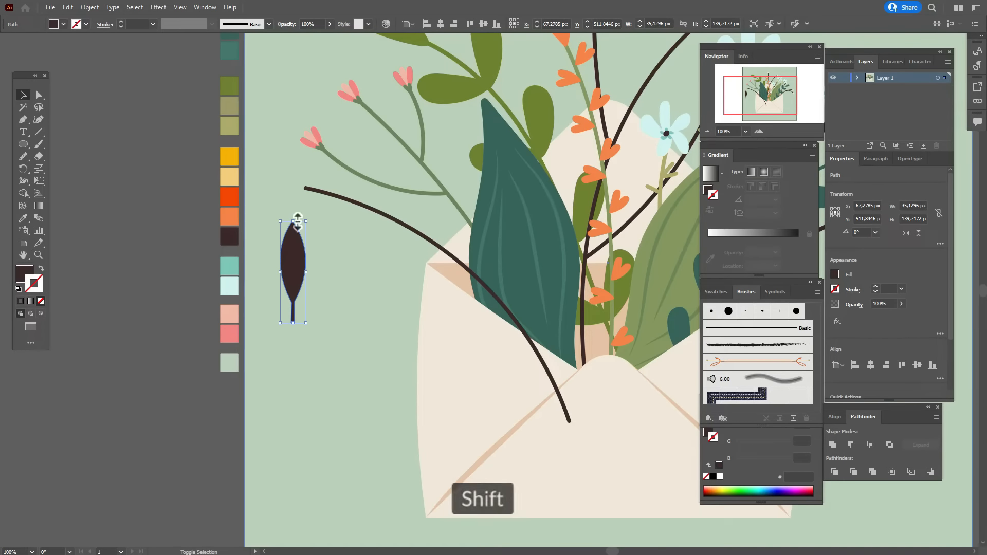
{"action": "left_click_drag", "start_coordinate": [300, 219], "coordinate": [302, 246]}
{"action": "left_click", "coordinate": [94, 253]}
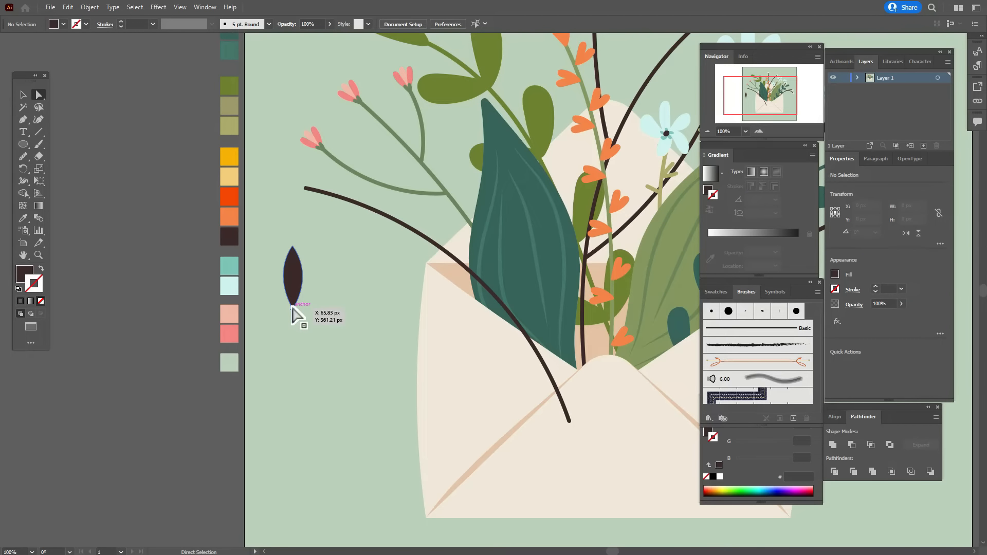
Step: Round the corners on both sides where the dark leaf's blade meets its stem
{"action": "left_click", "coordinate": [292, 307]}
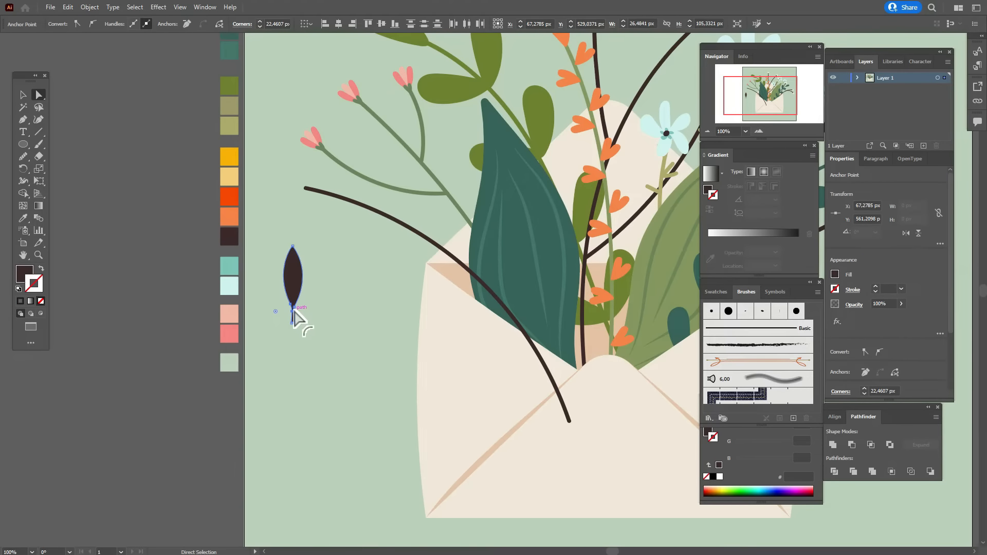
{"action": "left_click_drag", "start_coordinate": [293, 310], "coordinate": [303, 312]}
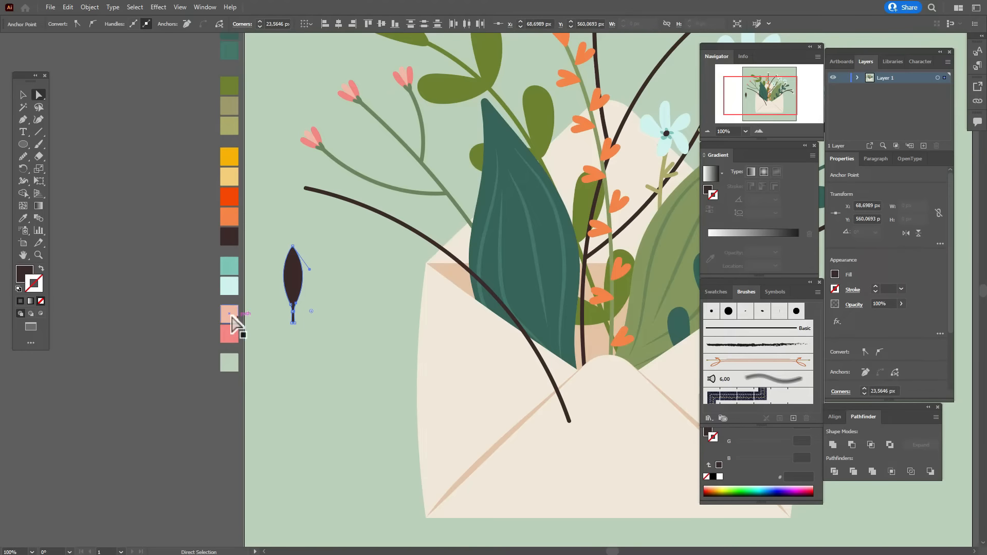
{"action": "left_click", "coordinate": [192, 307]}
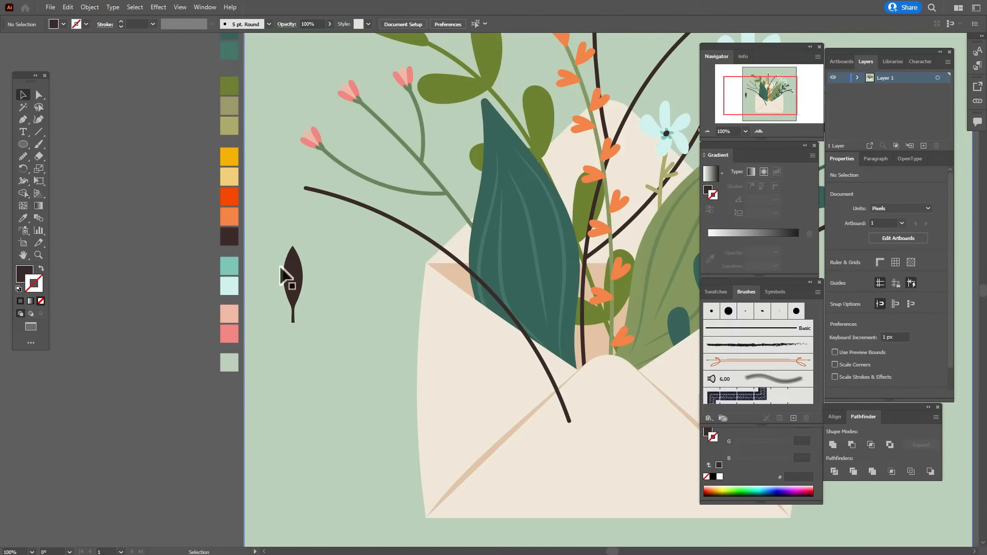
Step: Rotate the dark leaf and attach it near the upper end of the curved dark branch
{"action": "left_click", "coordinate": [293, 280]}
{"action": "left_click_drag", "start_coordinate": [293, 245], "coordinate": [331, 261]}
{"action": "left_click", "coordinate": [171, 202]}
{"action": "key", "text": "ctrl+z"}
{"action": "key", "text": "ctrl+z"}
{"action": "left_click_drag", "start_coordinate": [298, 223], "coordinate": [321, 230]}
{"action": "left_click_drag", "start_coordinate": [343, 260], "coordinate": [355, 183]}
{"action": "left_click_drag", "start_coordinate": [308, 231], "coordinate": [303, 214]}
Step: Duplicate the paired leaves down along the curved branch and rotate the copies to follow its direction
{"action": "left_click", "coordinate": [330, 168], "text": "shift"}
{"action": "left_click_drag", "start_coordinate": [329, 167], "coordinate": [385, 196]}
{"action": "left_click_drag", "start_coordinate": [400, 234], "coordinate": [394, 240]}
{"action": "left_click_drag", "start_coordinate": [379, 176], "coordinate": [377, 181]}
{"action": "left_click_drag", "start_coordinate": [379, 181], "coordinate": [506, 283]}
{"action": "left_click_drag", "start_coordinate": [519, 260], "coordinate": [529, 274]}
{"action": "left_click_drag", "start_coordinate": [508, 291], "coordinate": [518, 278]}
Step: Adjust the angles of the lower leaf pairs and fit a leaf to the tip of the dark branch
{"action": "left_click", "coordinate": [440, 297]}
{"action": "left_click", "coordinate": [469, 249], "text": "shift"}
{"action": "left_click_drag", "start_coordinate": [483, 219], "coordinate": [491, 234]}
{"action": "left_click_drag", "start_coordinate": [470, 260], "coordinate": [473, 253]}
{"action": "left_click_drag", "start_coordinate": [274, 187], "coordinate": [331, 200]}
{"action": "left_click", "coordinate": [175, 228]}
Step: Bring the envelope's lower triangular flap and its beige shadow to the front of the artwork
{"action": "left_click", "coordinate": [22, 253]}
{"action": "left_click_drag", "start_coordinate": [231, 220], "coordinate": [3, 185]}
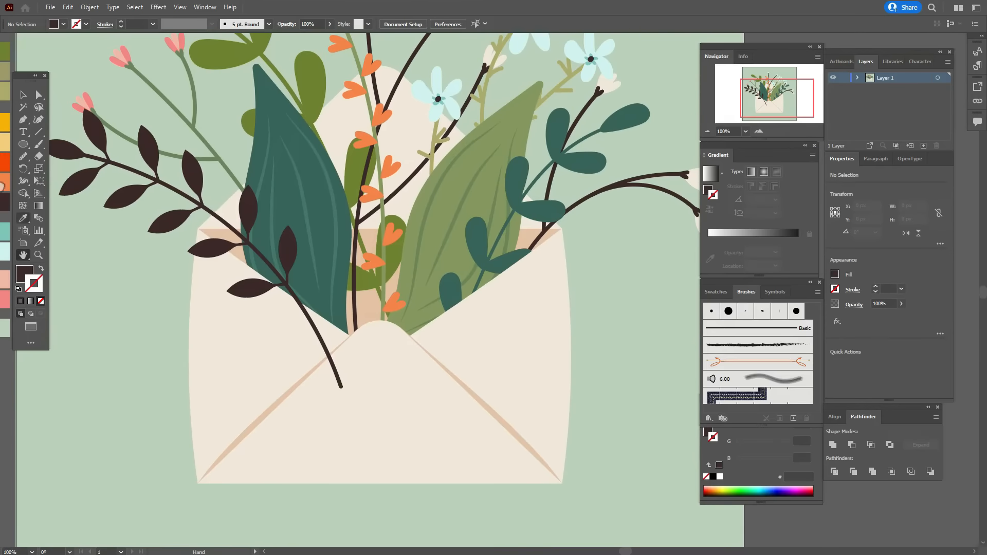
{"action": "left_click", "coordinate": [23, 94]}
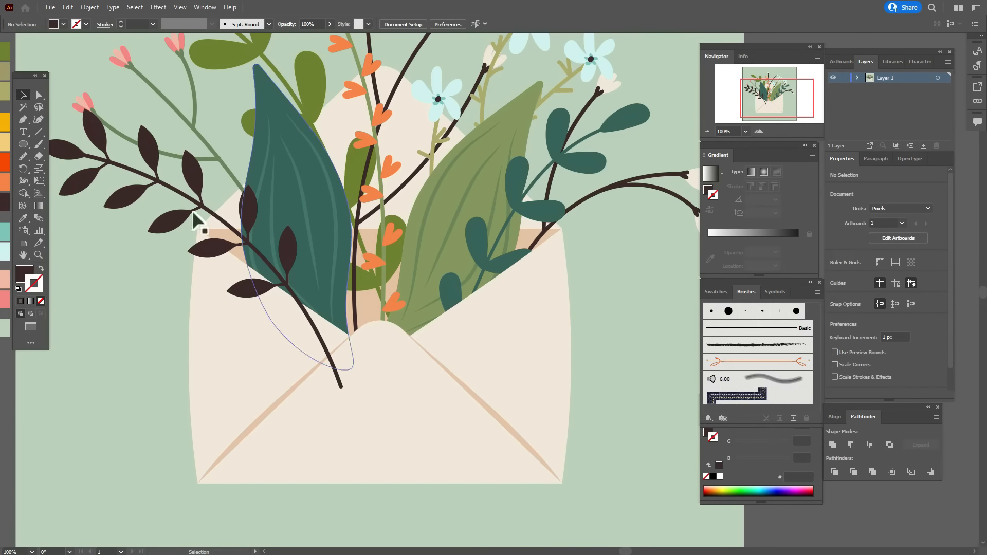
{"action": "left_click", "coordinate": [282, 394]}
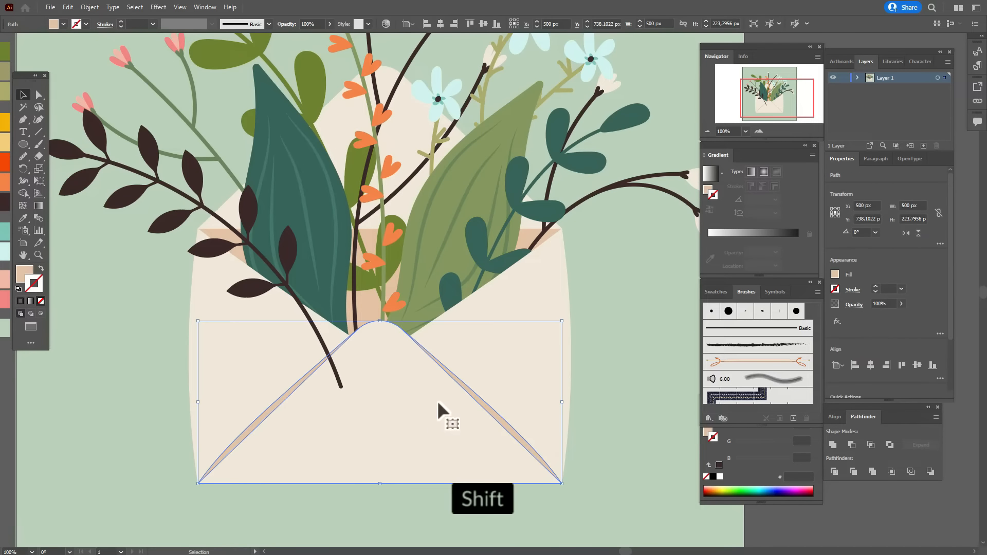
{"action": "left_click", "coordinate": [481, 417], "text": "shift"}
{"action": "right_click", "coordinate": [480, 415]}
{"action": "mouse_move", "coordinate": [566, 367]}
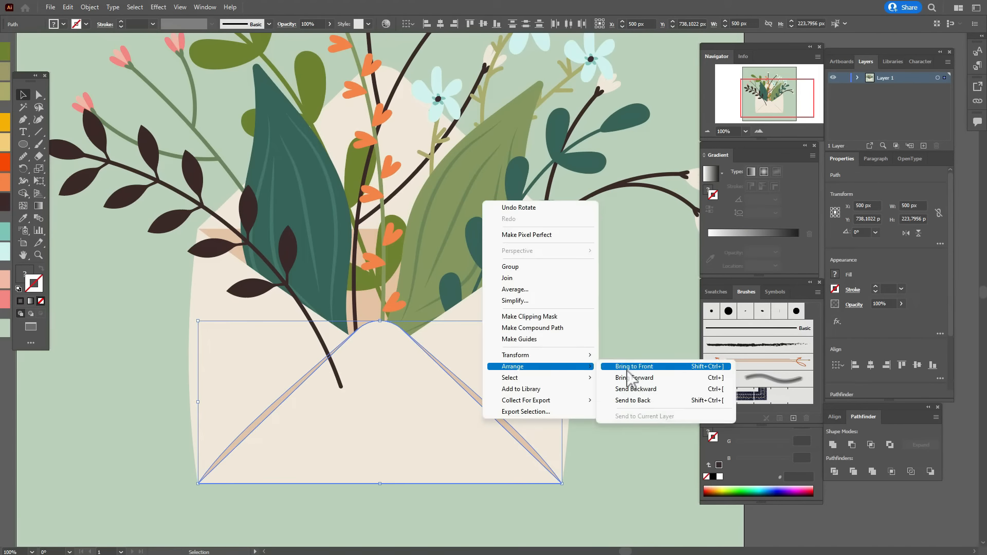
{"action": "left_click", "coordinate": [625, 367]}
Step: Bring the envelope's front pieces to the front and shorten the dark leaf that pokes out past the envelope's side
{"action": "left_click", "coordinate": [273, 349]}
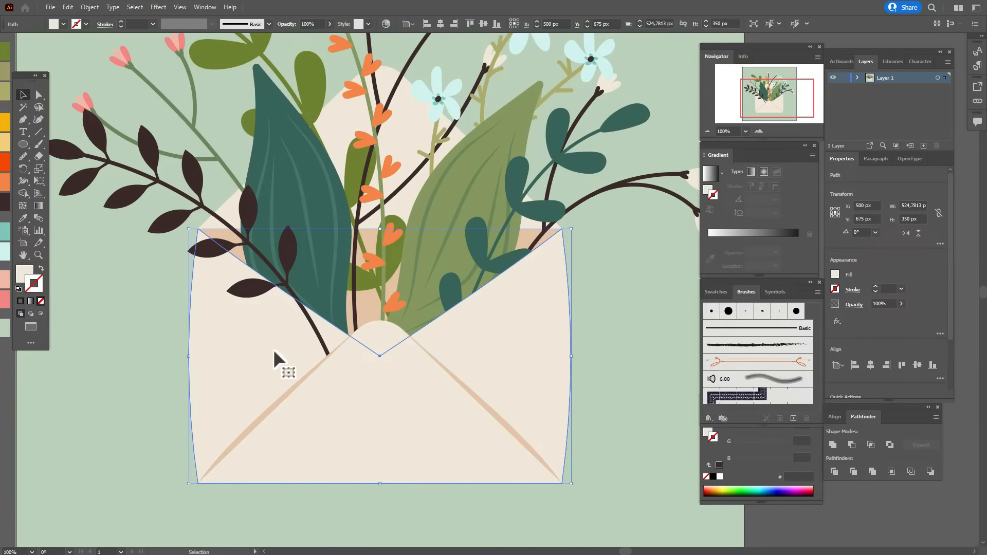
{"action": "left_click", "coordinate": [310, 368], "text": "shift"}
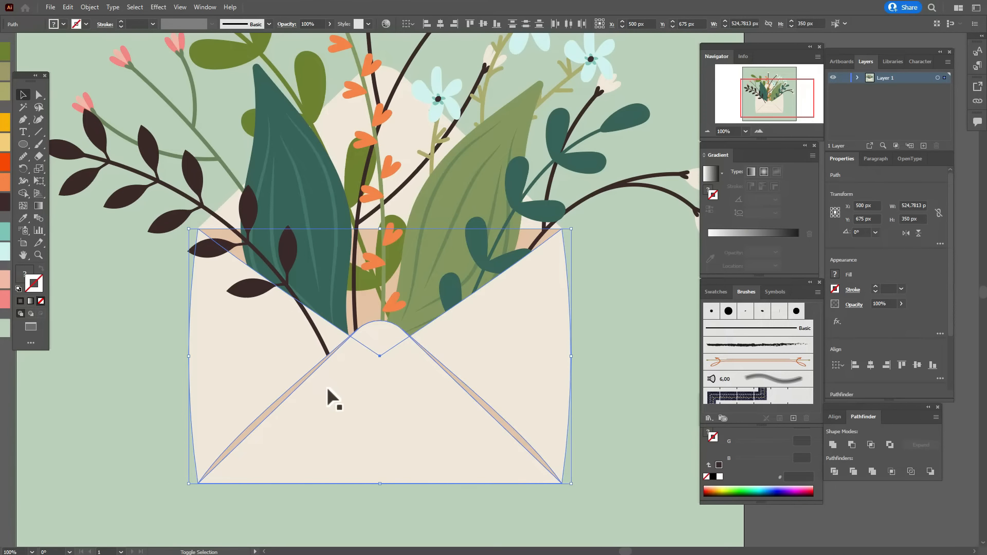
{"action": "right_click", "coordinate": [464, 378]}
{"action": "mouse_move", "coordinate": [524, 322]}
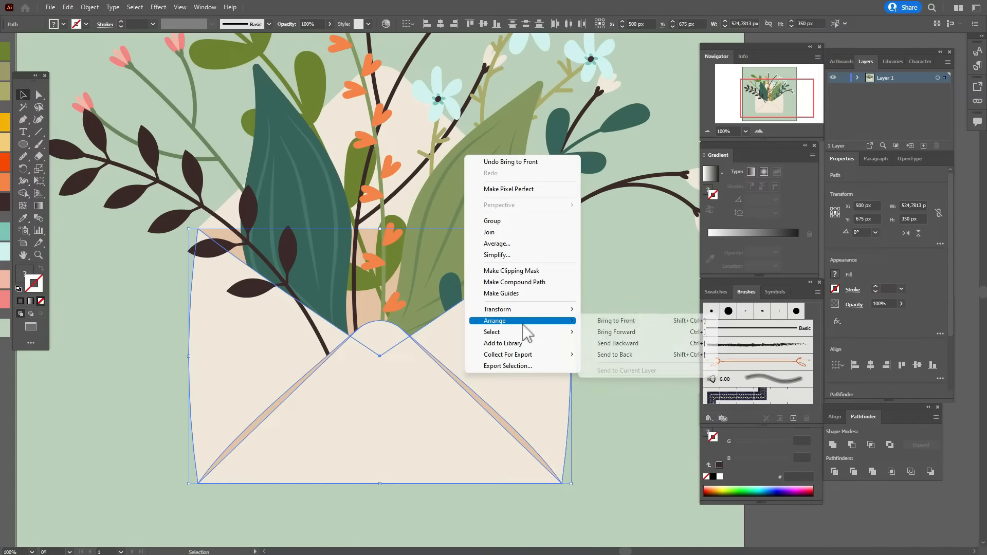
{"action": "left_click", "coordinate": [603, 322]}
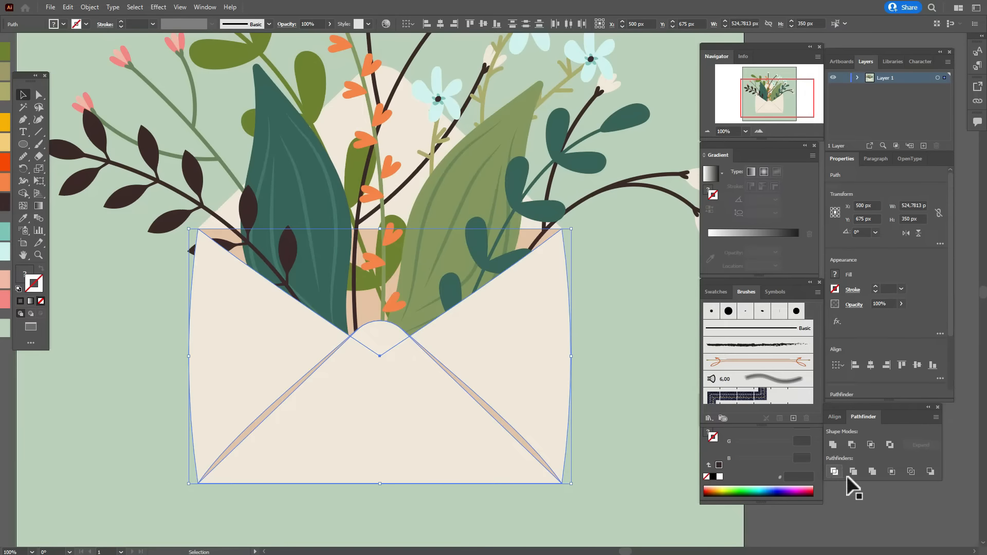
{"action": "left_click", "coordinate": [874, 519]}
{"action": "left_click", "coordinate": [228, 246]}
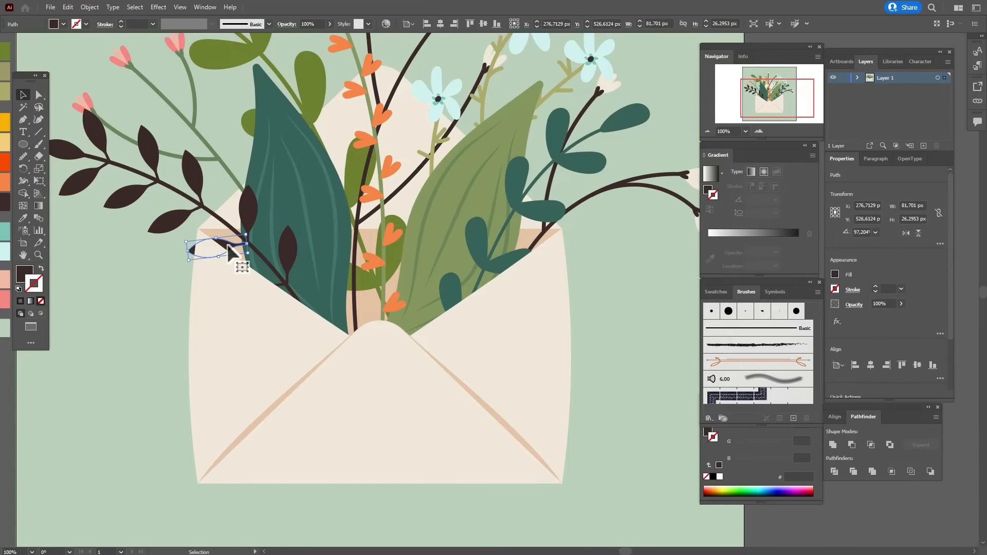
{"action": "left_click_drag", "start_coordinate": [188, 250], "coordinate": [198, 251]}
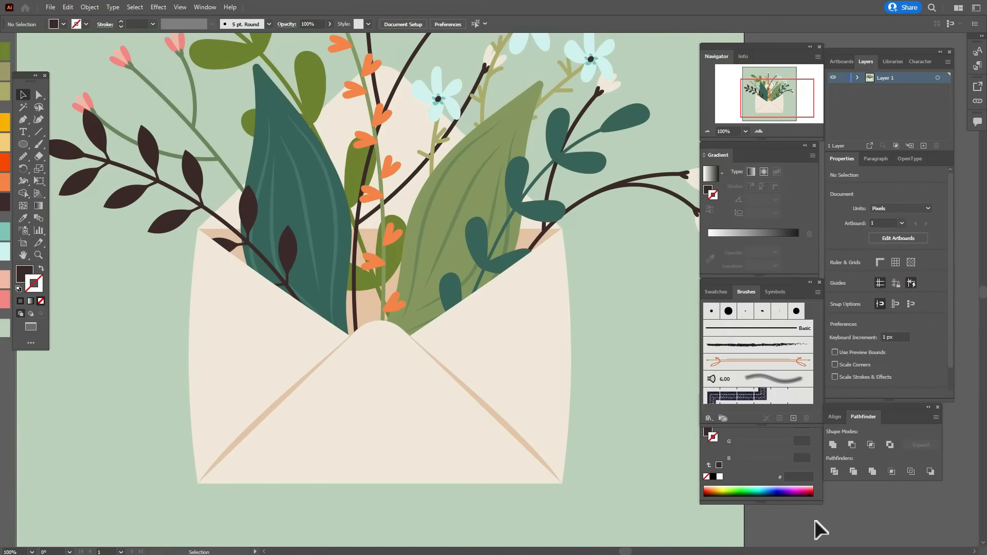
Step: Expand the appearance of the dark branch and all its leaves and unite them into one shape
{"action": "left_click", "coordinate": [287, 273], "text": "shift"}
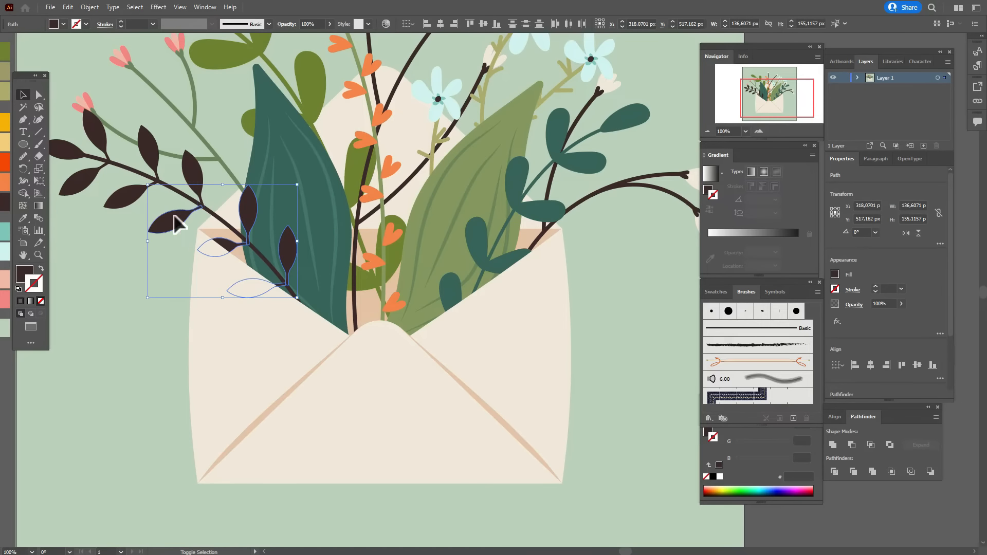
{"action": "left_click", "coordinate": [106, 159], "text": "shift"}
{"action": "left_click", "coordinate": [135, 178], "text": "shift"}
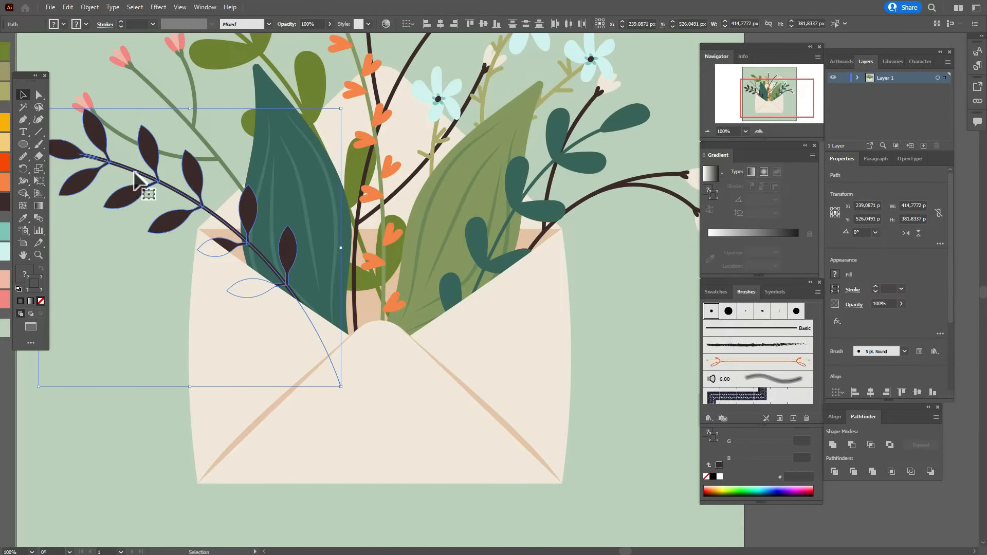
{"action": "left_click", "coordinate": [90, 7]}
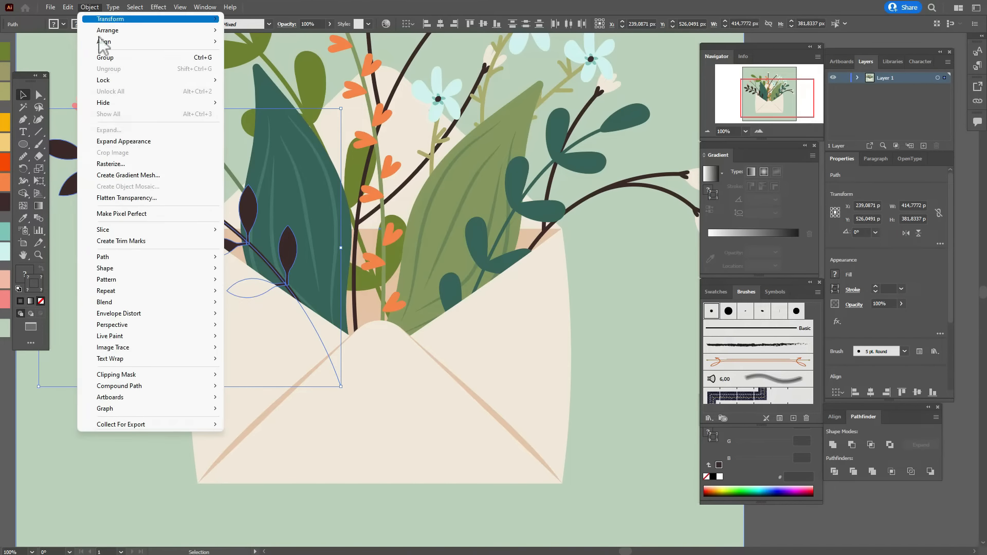
{"action": "left_click", "coordinate": [125, 141]}
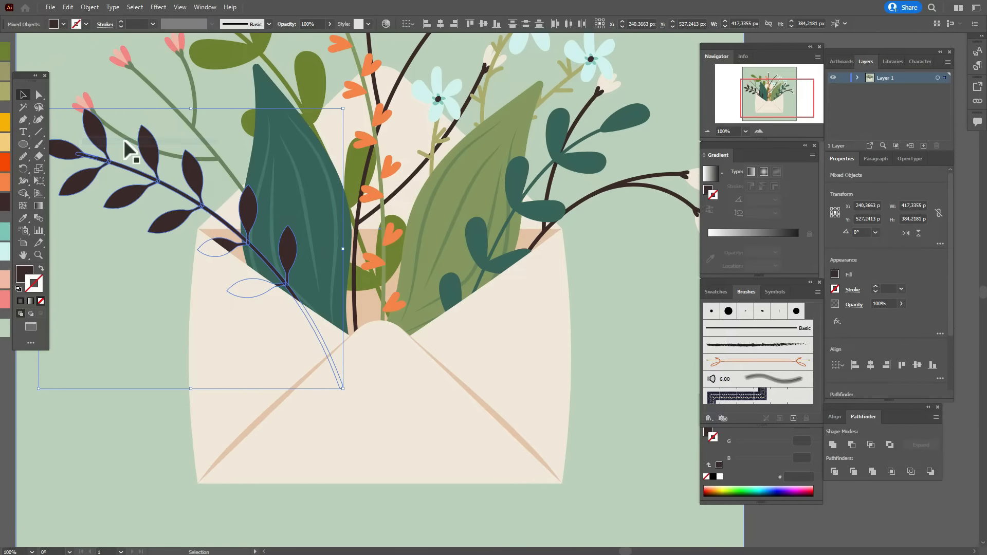
{"action": "left_click", "coordinate": [832, 451]}
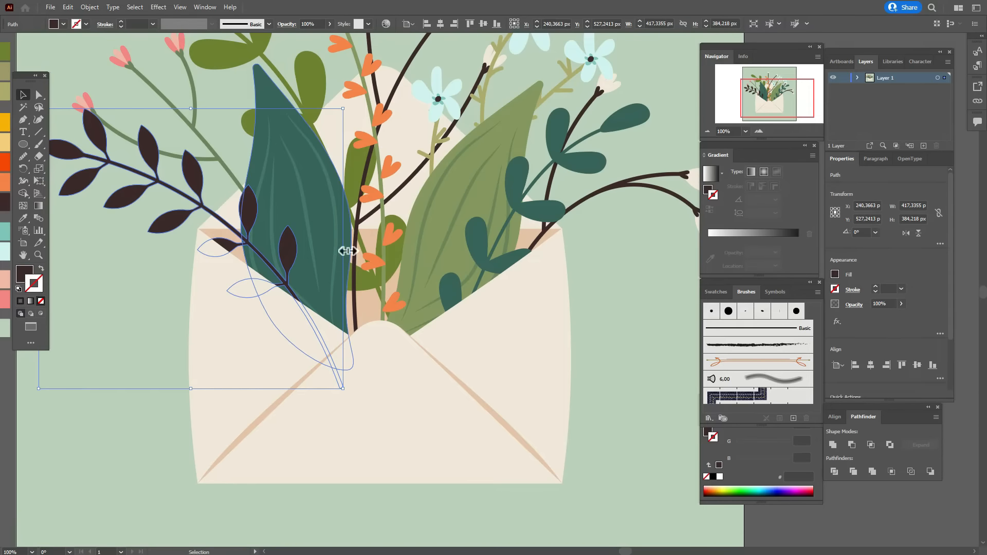
Step: Rotate the dark branch to about 353° and move it up and left with its stem tucked into the envelope
{"action": "left_click_drag", "start_coordinate": [348, 250], "coordinate": [348, 278]}
{"action": "left_click_drag", "start_coordinate": [250, 222], "coordinate": [246, 184]}
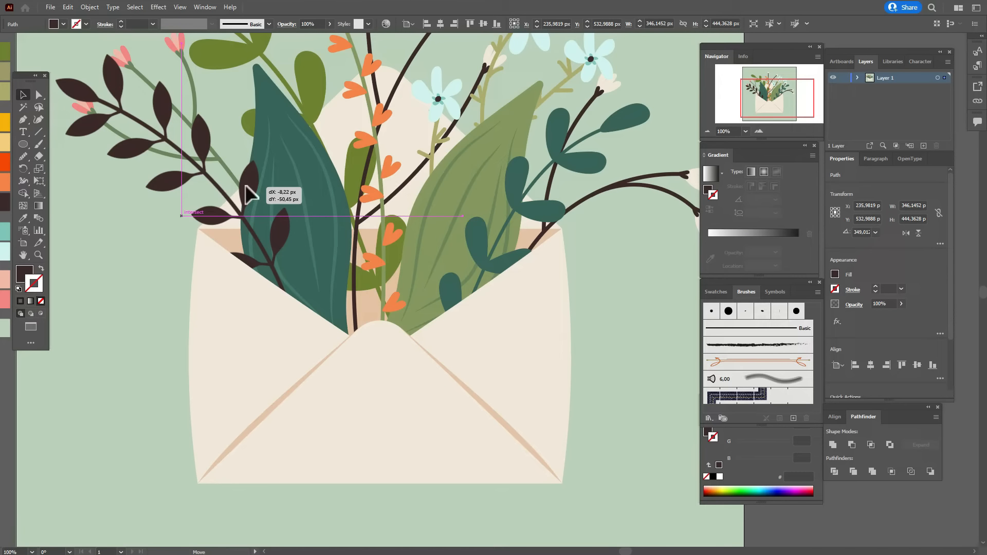
{"action": "left_click_drag", "start_coordinate": [245, 184], "coordinate": [245, 188]}
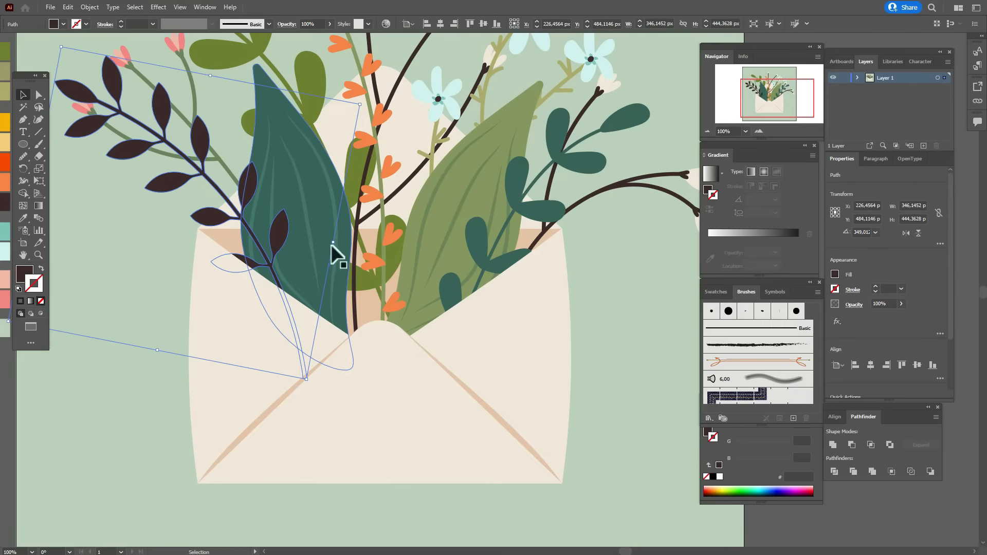
{"action": "left_click_drag", "start_coordinate": [337, 242], "coordinate": [341, 227]}
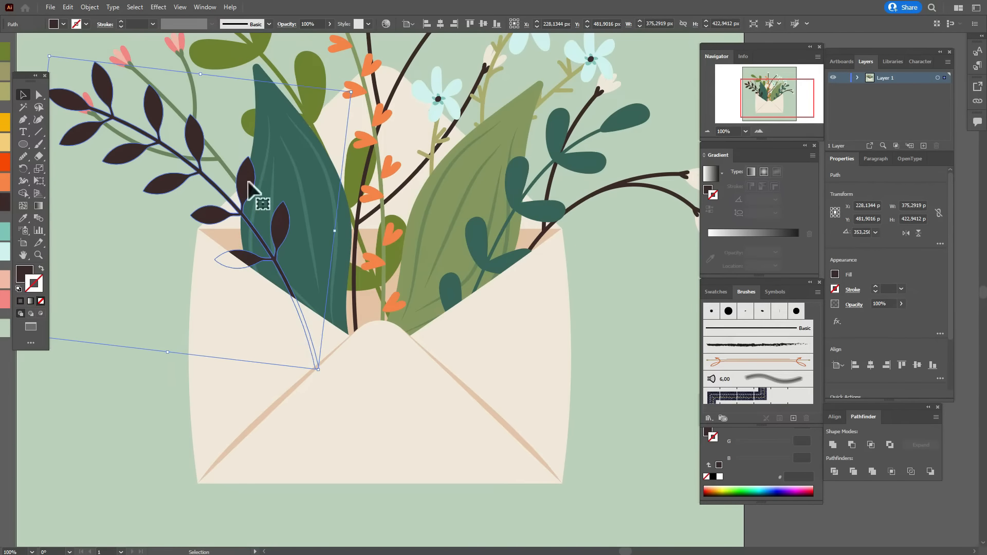
{"action": "key", "text": "ctrl+shift+a"}
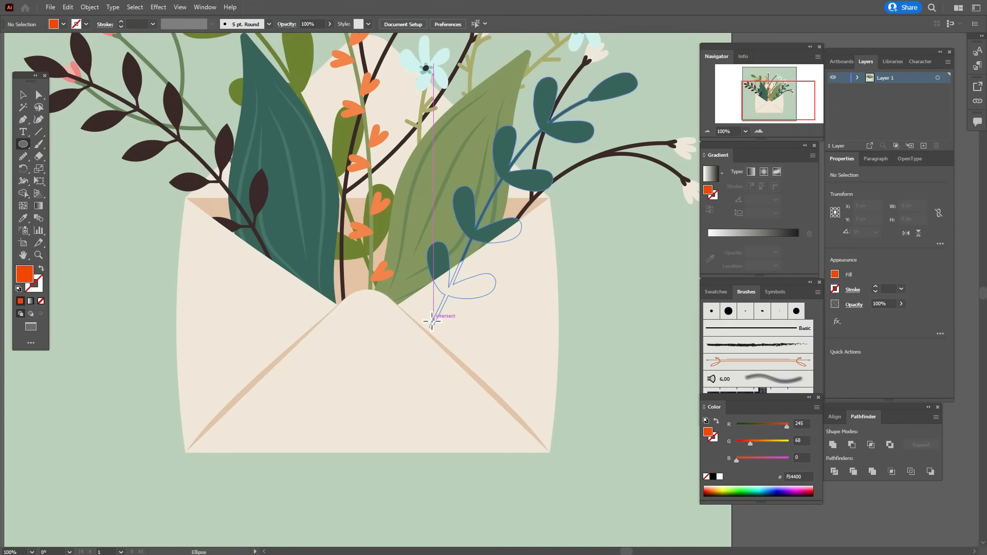
Step: Draw a tilted red-orange (#f54400) ellipse about 137 × 63 px on the envelope and add an overlapping mirrored copy beside it
{"action": "left_click_drag", "start_coordinate": [380, 315], "coordinate": [473, 362]}
{"action": "left_click", "coordinate": [23, 94]}
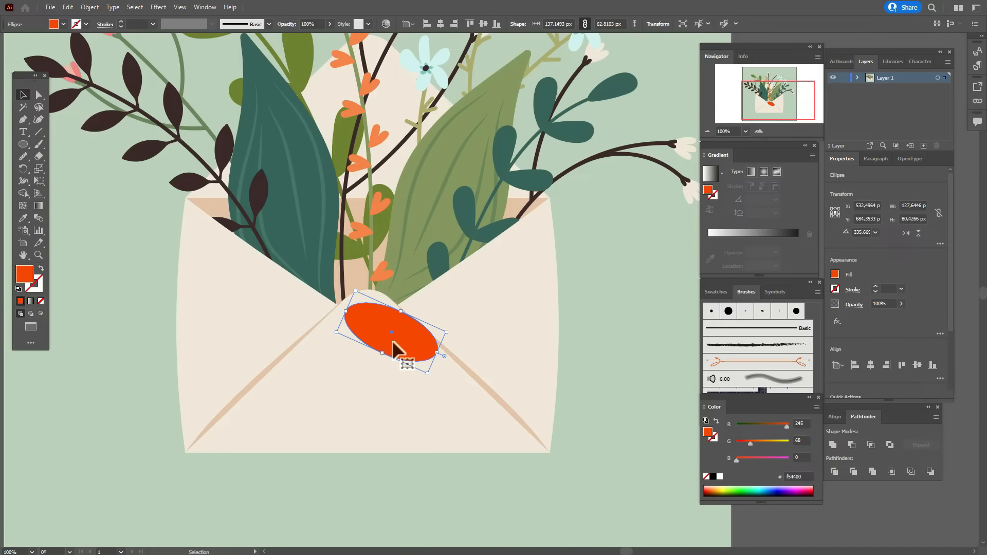
{"action": "left_click_drag", "start_coordinate": [392, 340], "coordinate": [513, 309]}
{"action": "left_click_drag", "start_coordinate": [478, 331], "coordinate": [457, 330]}
Step: Copy the tilted ellipse above the pair and recolour it with the lighter orange #f58446 sampled from the small heart flowers
{"action": "left_click_drag", "start_coordinate": [369, 317], "coordinate": [395, 276]}
{"action": "left_click", "coordinate": [23, 218]}
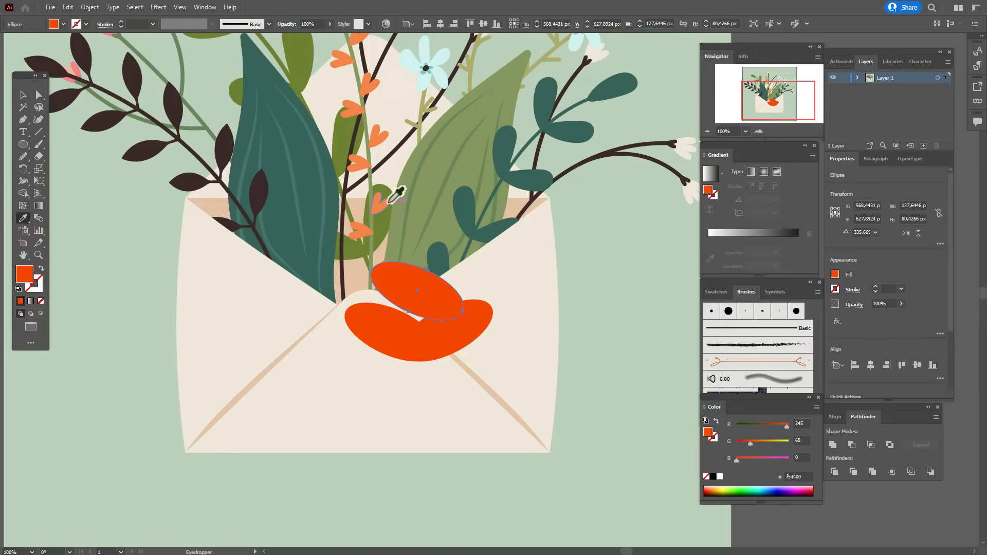
{"action": "left_click", "coordinate": [388, 203]}
{"action": "left_click", "coordinate": [27, 95]}
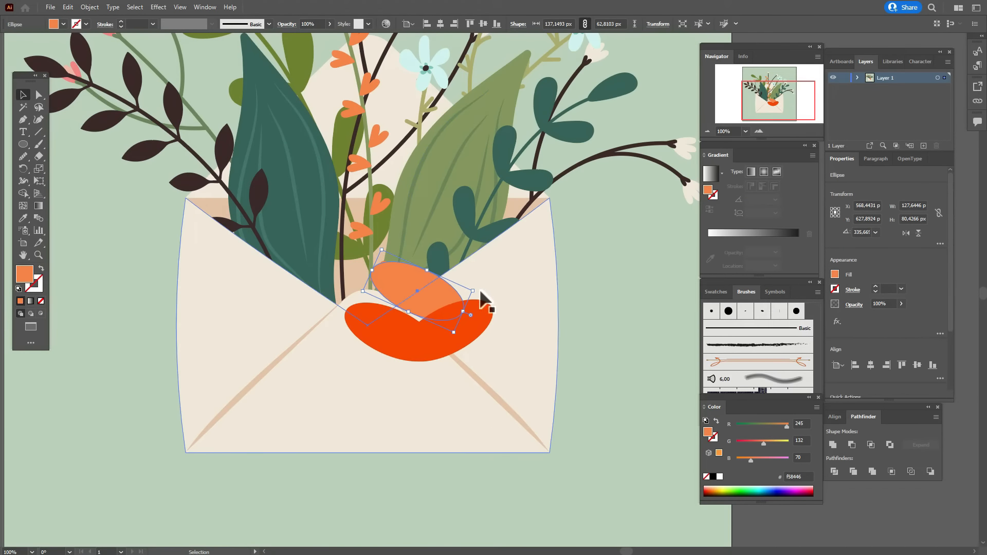
Step: Rotate the lighter orange ellipse to about 313° as the flower's left petal and bring the red-orange pair to the front
{"action": "left_click_drag", "start_coordinate": [478, 291], "coordinate": [476, 322]}
{"action": "left_click_drag", "start_coordinate": [424, 302], "coordinate": [383, 307]}
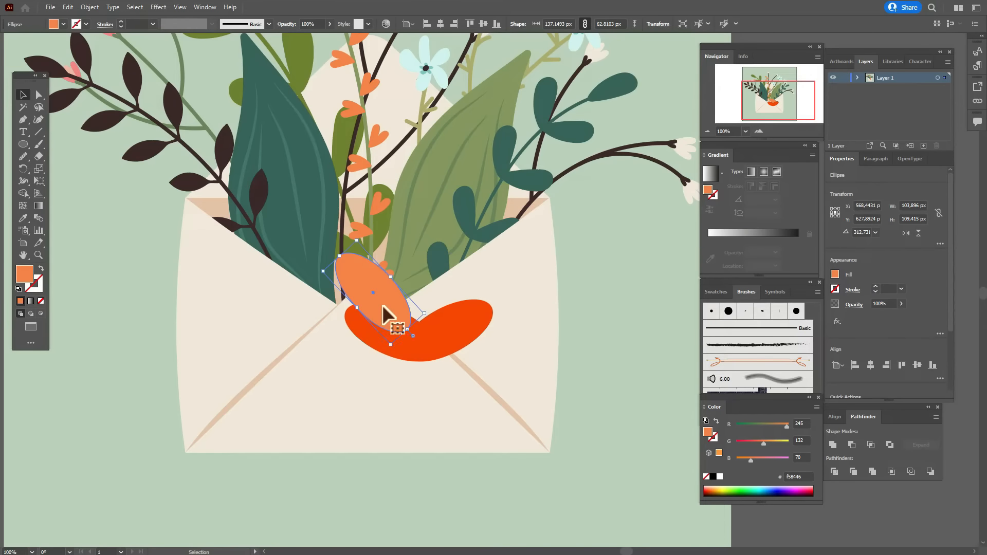
{"action": "left_click", "coordinate": [443, 320], "text": "shift"}
{"action": "right_click", "coordinate": [444, 322]}
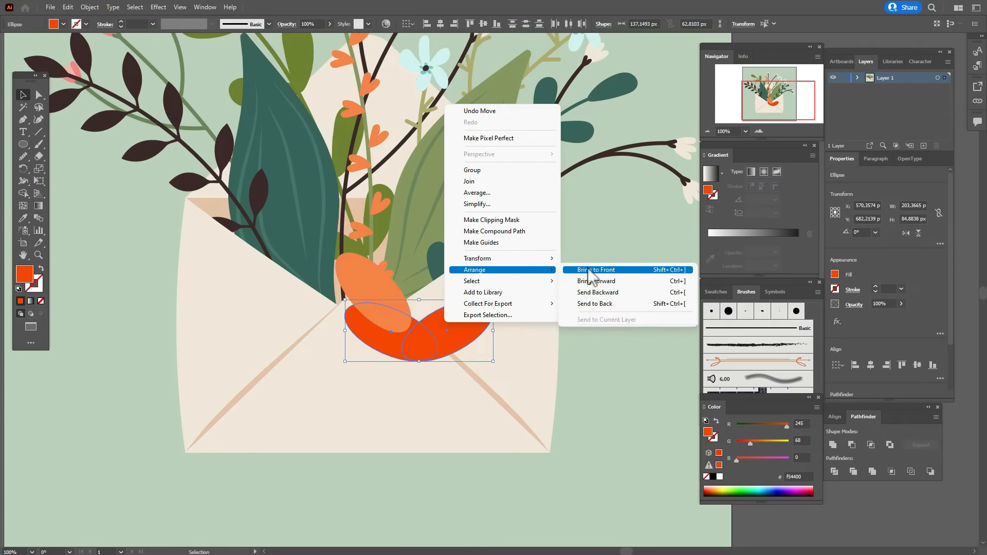
{"action": "left_click", "coordinate": [591, 281]}
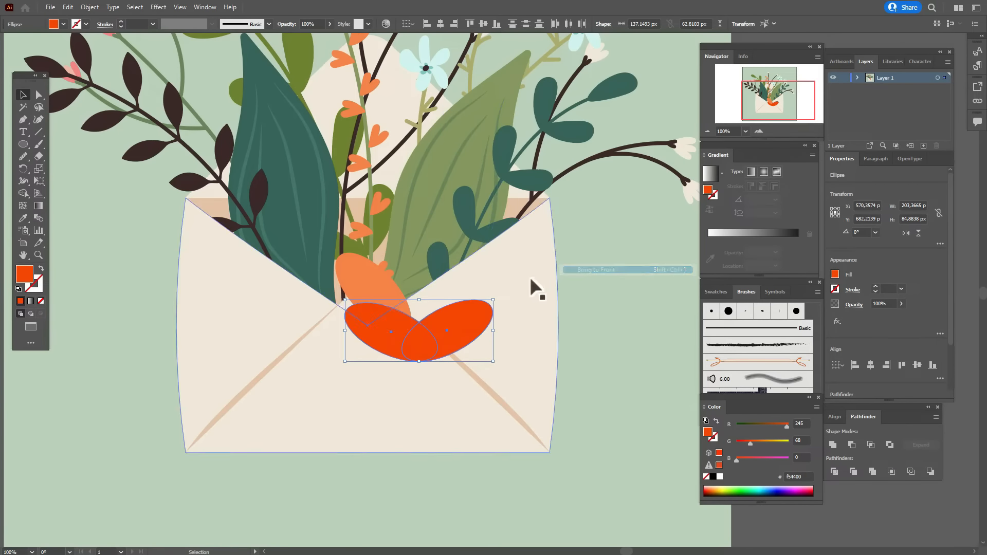
Step: Lower the left petal slightly and copy it into a mirrored right petal and an upright centre petal
{"action": "left_click", "coordinate": [379, 281]}
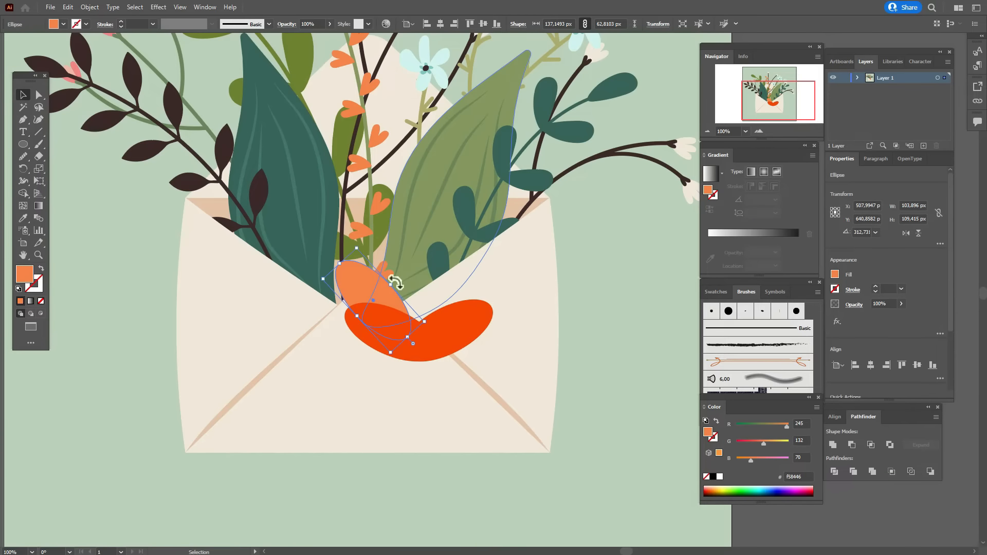
{"action": "left_click_drag", "start_coordinate": [396, 282], "coordinate": [454, 291]}
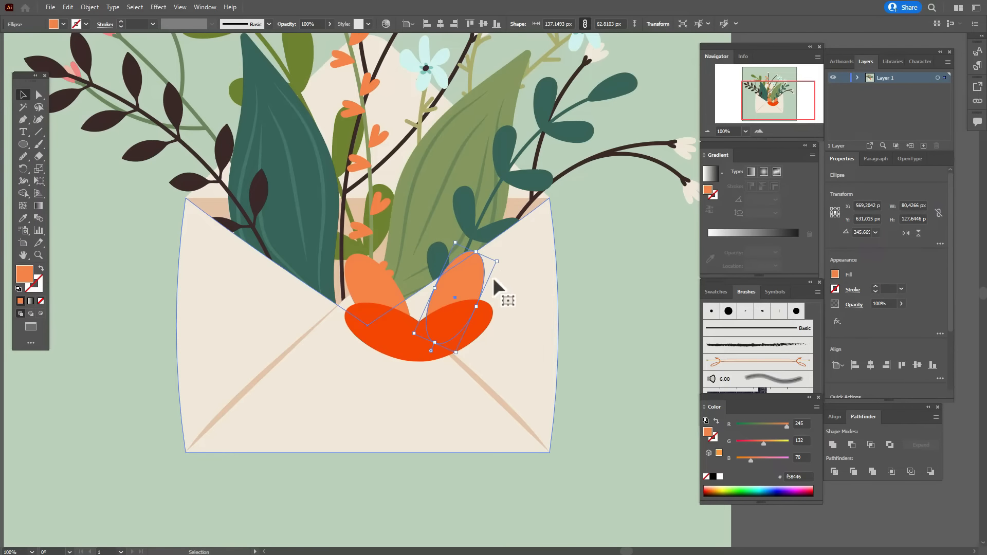
{"action": "left_click_drag", "start_coordinate": [501, 264], "coordinate": [438, 237]}
{"action": "left_click_drag", "start_coordinate": [425, 275], "coordinate": [446, 289]}
Step: Select all five petals and move the flower onto the envelope's right edge, clear of the bouquet
{"action": "left_click", "coordinate": [477, 289], "text": "shift"}
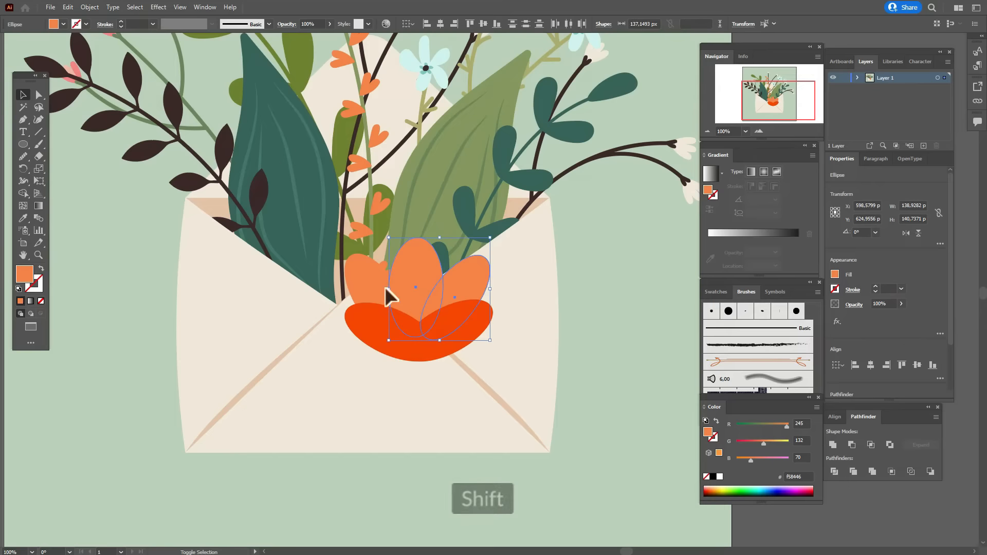
{"action": "left_click", "coordinate": [364, 284], "text": "shift"}
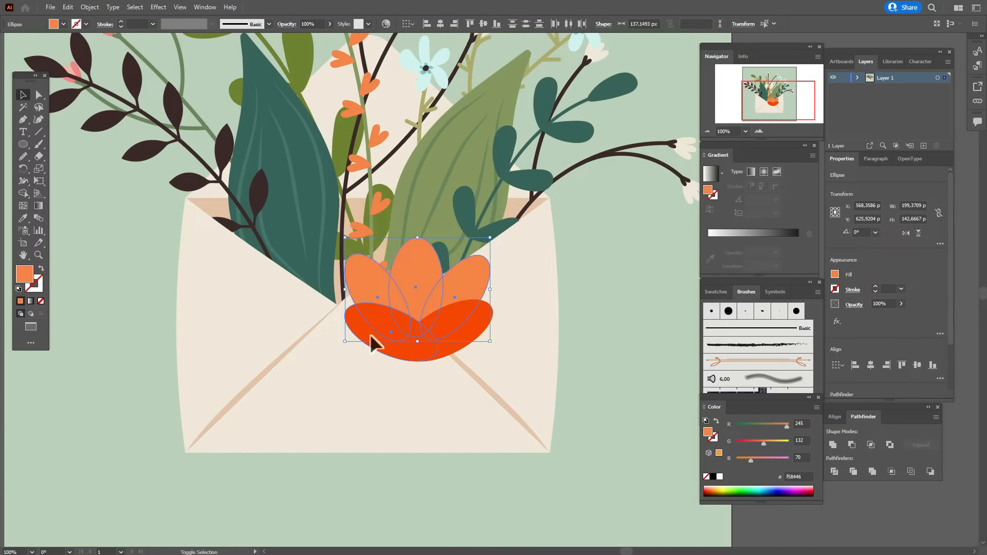
{"action": "left_click", "coordinate": [370, 334], "text": "shift"}
{"action": "left_click_drag", "start_coordinate": [450, 338], "coordinate": [588, 359]}
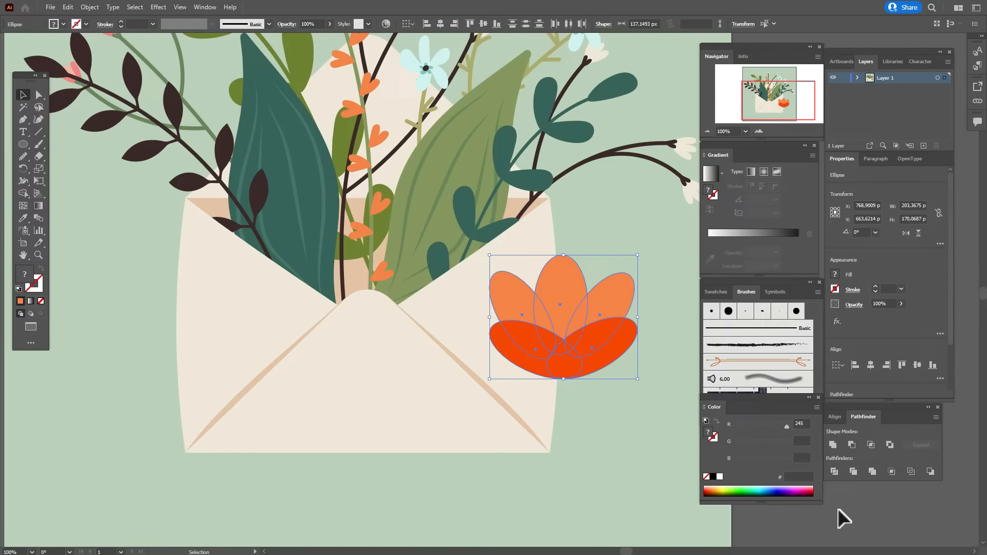
{"action": "left_click", "coordinate": [869, 498]}
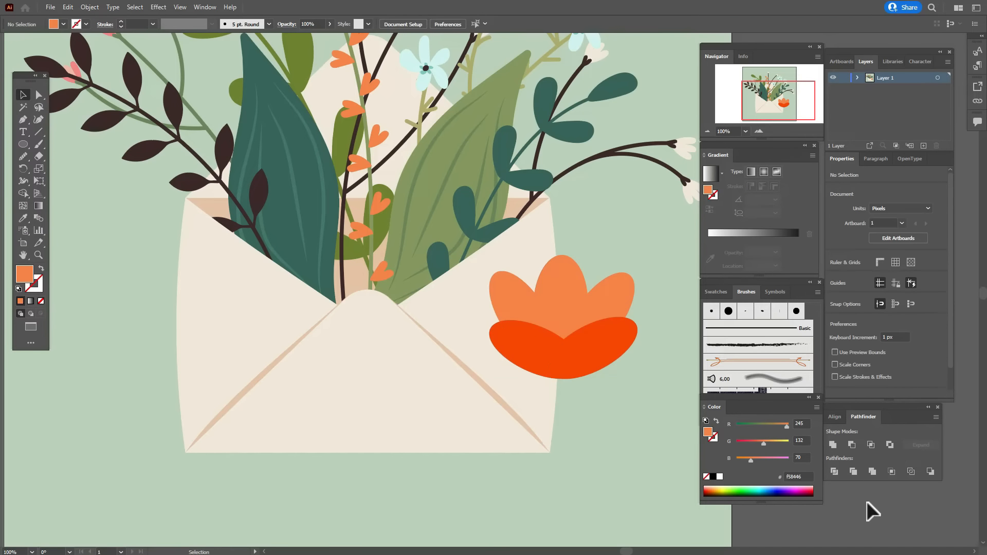
Step: Sample the envelope's cream (#f2e9dd) and paint five fanned stamen lines in the flower's centre with the 5 pt round brush
{"action": "left_click", "coordinate": [22, 218]}
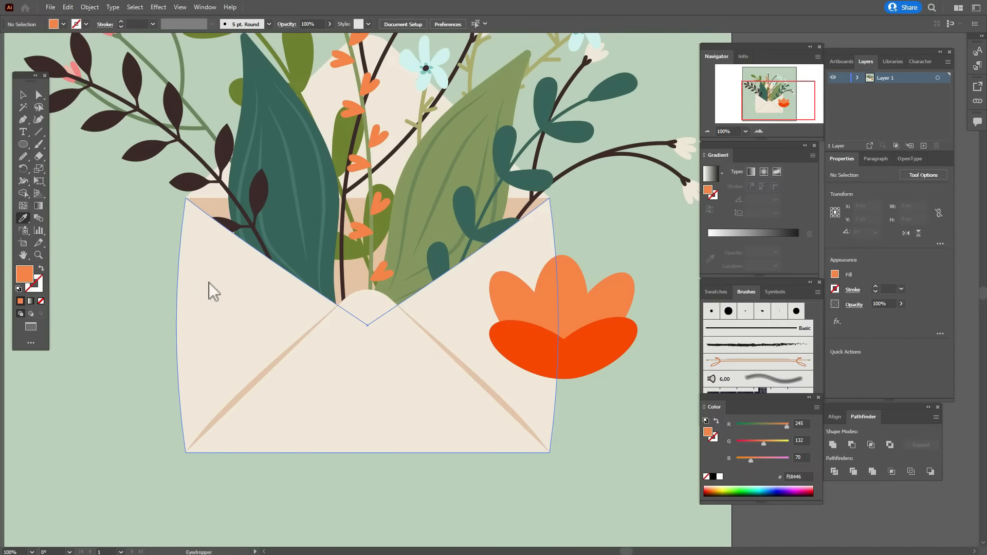
{"action": "left_click", "coordinate": [211, 280]}
{"action": "left_click", "coordinate": [39, 144]}
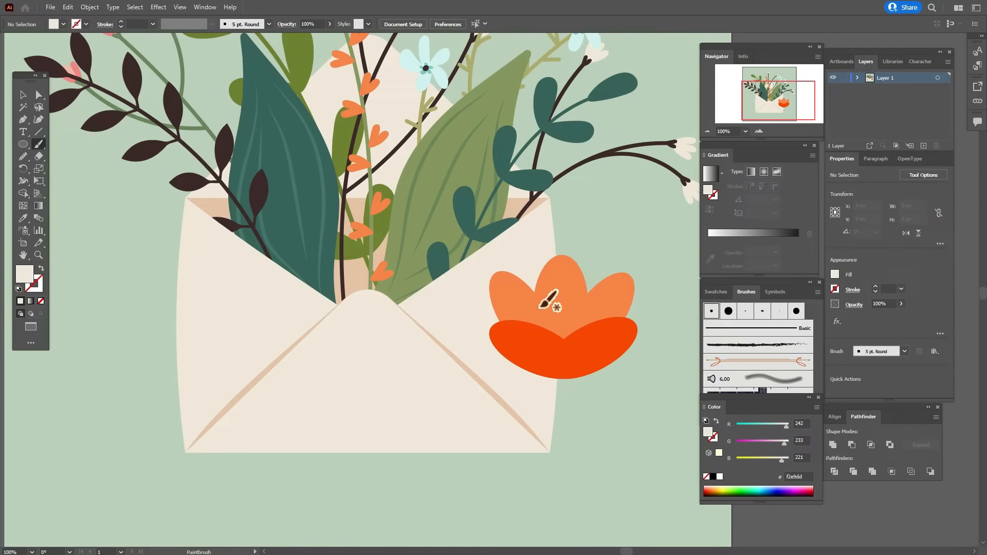
{"action": "mouse_move", "coordinate": [539, 307]}
{"action": "left_mouse_down"}
{"action": "mouse_move", "coordinate": [566, 358]}
{"action": "mouse_move", "coordinate": [557, 301]}
{"action": "mouse_move", "coordinate": [569, 313]}
{"action": "mouse_move", "coordinate": [564, 350]}
{"action": "left_mouse_up"}
{"action": "mouse_move", "coordinate": [585, 307]}
{"action": "left_mouse_down"}
{"action": "mouse_move", "coordinate": [560, 353]}
{"action": "mouse_move", "coordinate": [516, 308]}
{"action": "left_mouse_up"}
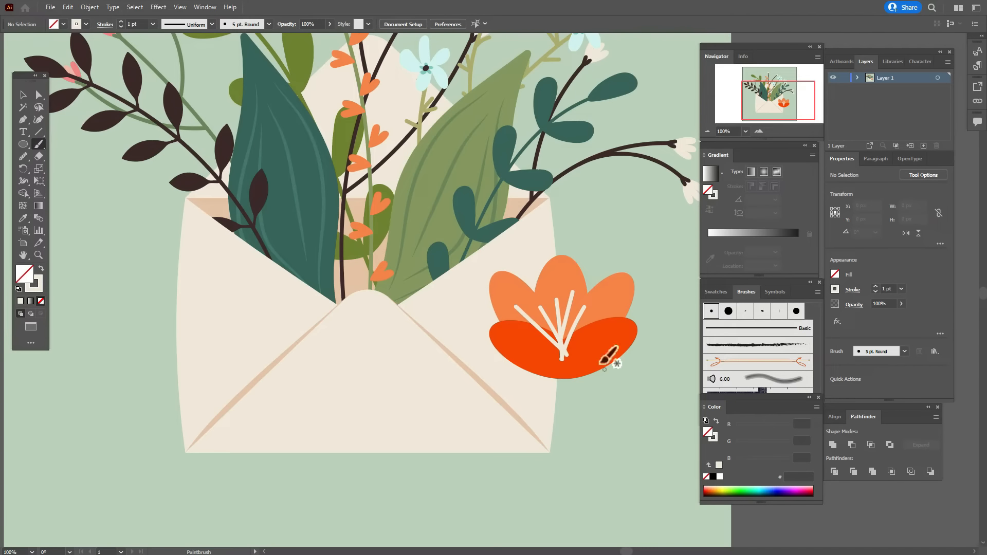
{"action": "left_click_drag", "start_coordinate": [564, 353], "coordinate": [607, 307]}
Step: Set the stroke weight of all the stamen lines to 0.5 pt
{"action": "left_click", "coordinate": [23, 94]}
{"action": "left_click", "coordinate": [537, 326], "text": "shift"}
{"action": "left_click", "coordinate": [557, 315], "text": "shift"}
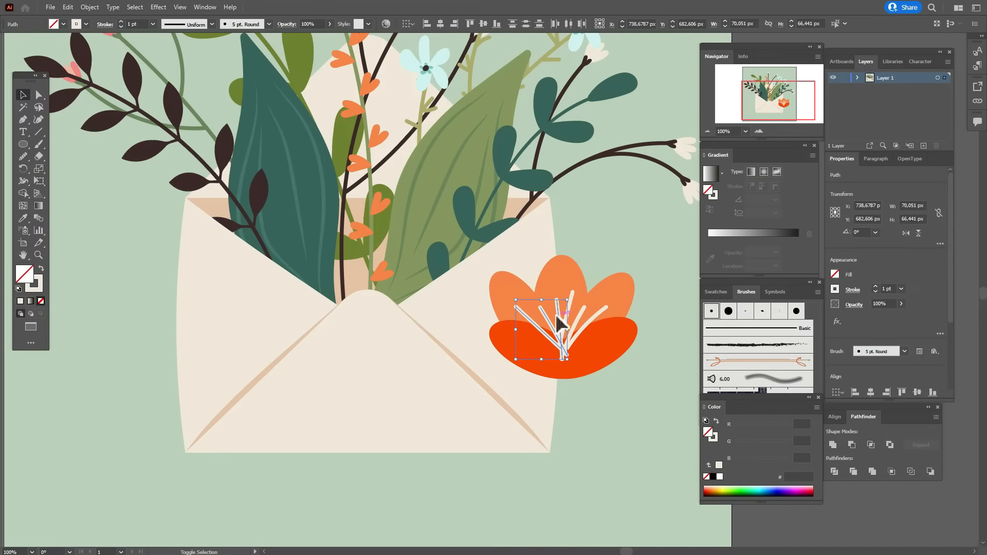
{"action": "left_click", "coordinate": [596, 314], "text": "shift"}
{"action": "left_click", "coordinate": [886, 289]}
{"action": "type", "text": "0,5"}
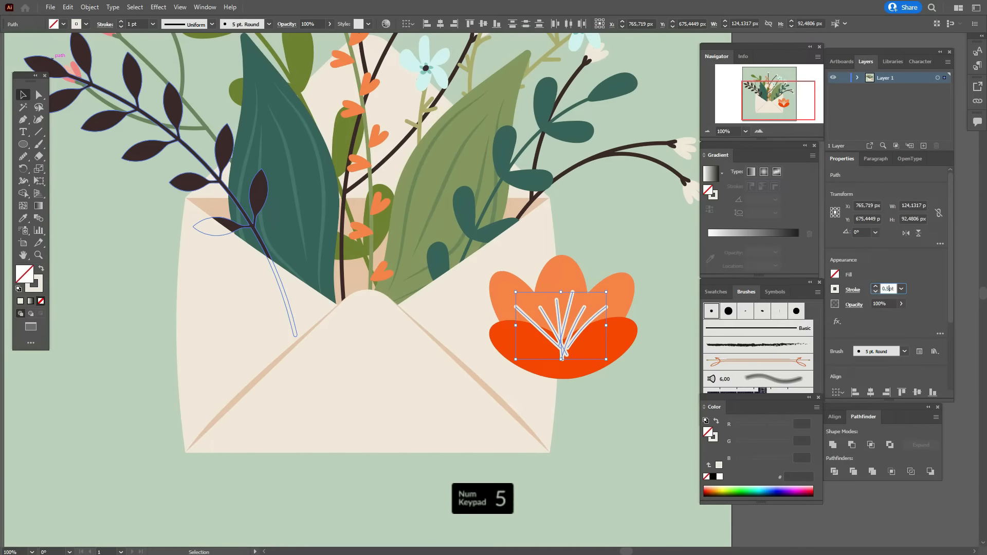
{"action": "key", "text": "Return"}
Step: Scale the stamen lines down to about 87 × 65 px over the petals' meeting point and group them
{"action": "left_click_drag", "start_coordinate": [561, 291], "coordinate": [561, 312], "text": "shift"}
{"action": "right_click", "coordinate": [569, 327]}
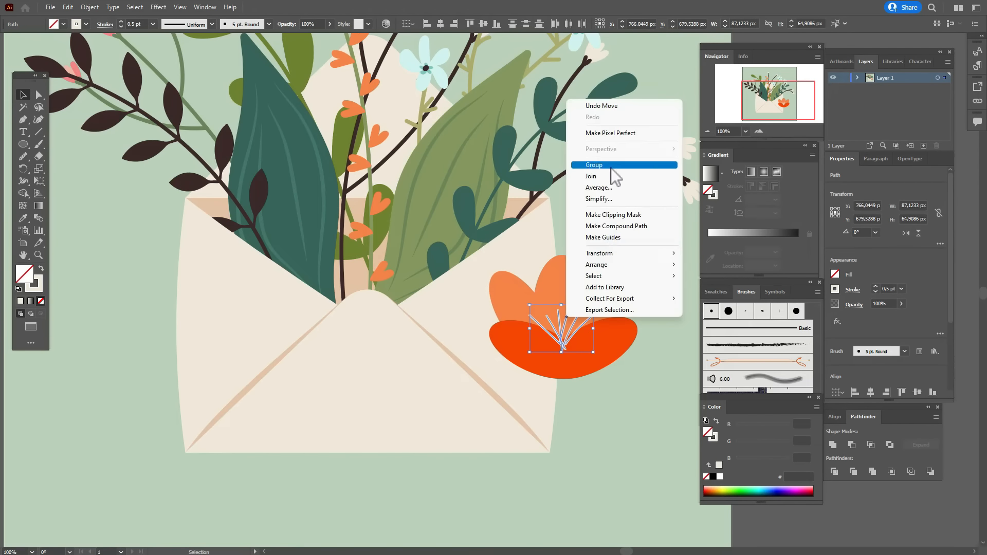
{"action": "left_click", "coordinate": [611, 165]}
Step: Bring the red-orange lower petals in front of the stamens
{"action": "left_click", "coordinate": [598, 339]}
{"action": "right_click", "coordinate": [599, 339]}
{"action": "mouse_move", "coordinate": [657, 287]}
{"action": "left_click", "coordinate": [765, 289]}
{"action": "left_click", "coordinate": [727, 511]}
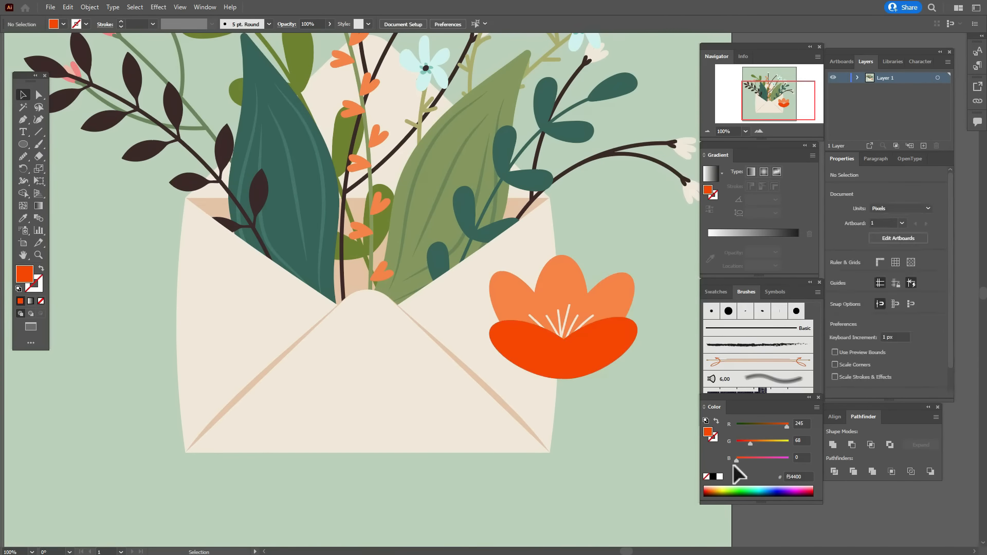
Step: Draw a cream-filled circle about 8.7 px wide at the tip of the leftmost stamen, using the stamens' colour
{"action": "key", "text": "z"}
{"action": "left_click", "coordinate": [655, 330]}
{"action": "left_click", "coordinate": [24, 218]}
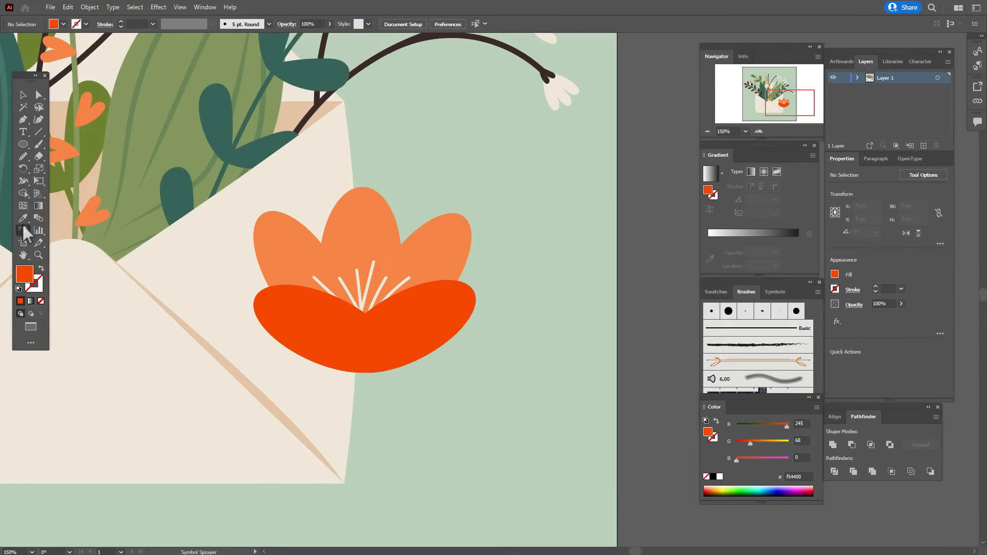
{"action": "left_click", "coordinate": [349, 286]}
{"action": "left_click", "coordinate": [41, 268]}
{"action": "left_click", "coordinate": [24, 144]}
{"action": "left_click_drag", "start_coordinate": [309, 271], "coordinate": [318, 280]}
Step: Centre the small cream circle on its stamen tip and place copies on the tips of the other stamens
{"action": "left_click", "coordinate": [23, 96]}
{"action": "left_click", "coordinate": [40, 254]}
{"action": "double_click", "coordinate": [473, 310]}
{"action": "key", "text": "v"}
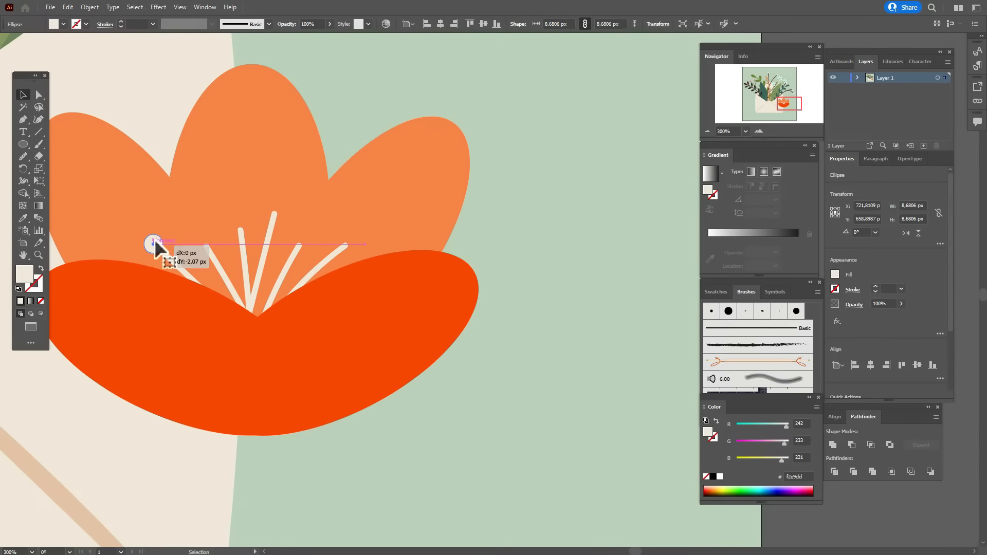
{"action": "left_click_drag", "start_coordinate": [153, 240], "coordinate": [274, 208]}
{"action": "left_click_drag", "start_coordinate": [274, 208], "coordinate": [344, 243]}
{"action": "left_click", "coordinate": [855, 529]}
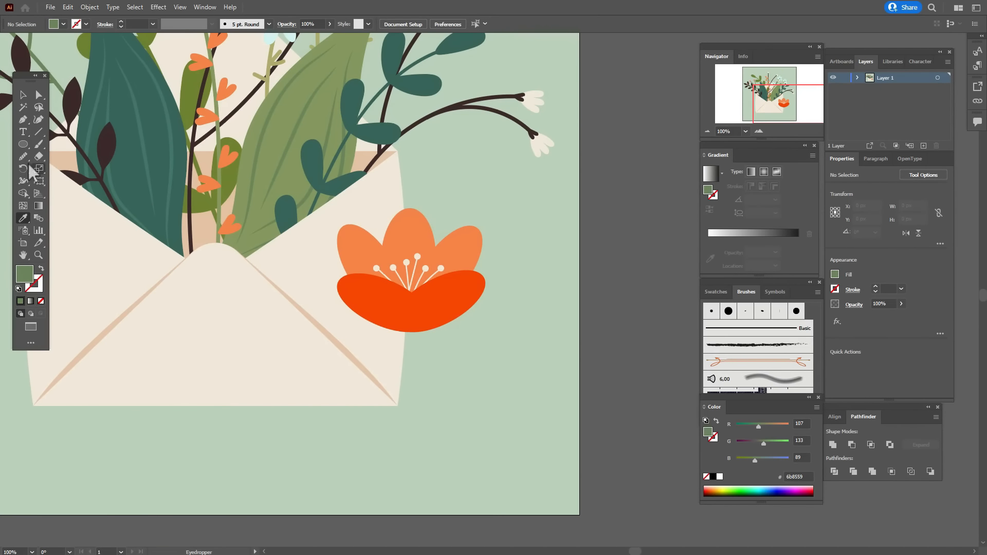
Step: Draw a green (#6b8559) circle about 38 px wide at the base of the flower
{"action": "left_click_drag", "start_coordinate": [23, 144], "coordinate": [67, 168]}
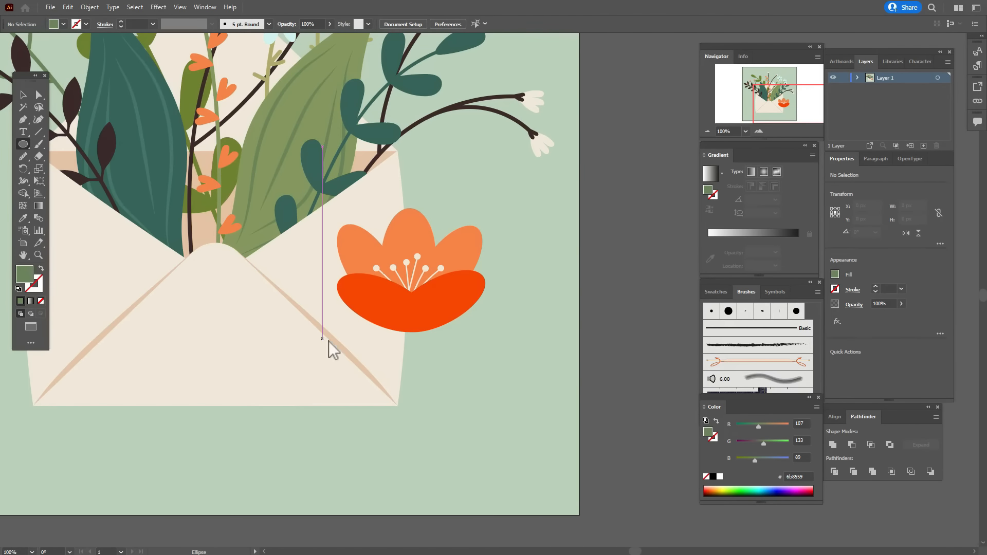
{"action": "mouse_move", "coordinate": [399, 323]}
{"action": "left_mouse_down"}
{"action": "mouse_move", "coordinate": [440, 363]}
{"action": "mouse_move", "coordinate": [411, 336]}
{"action": "left_mouse_up"}
{"action": "left_click", "coordinate": [23, 96]}
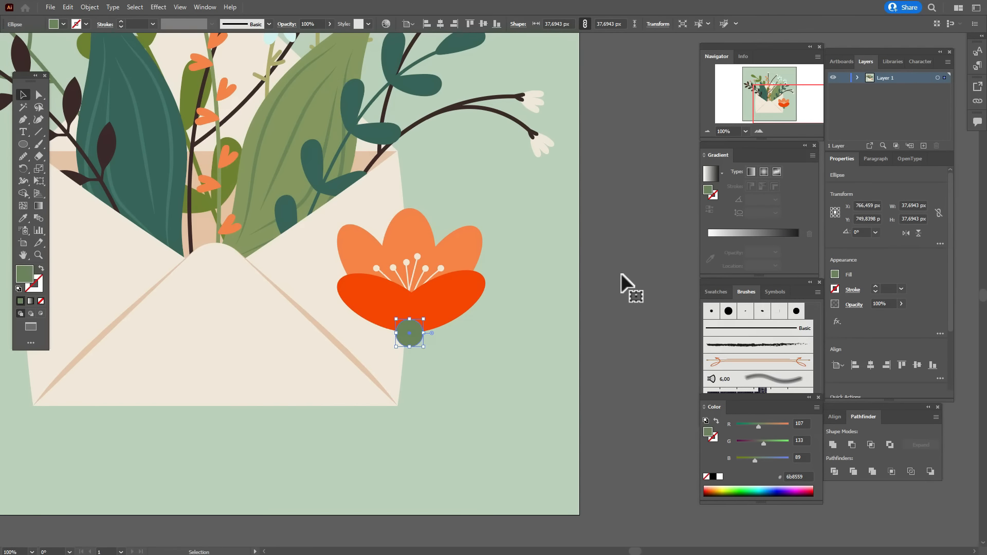
Step: Select all petals and stamens without the envelope or background and bring them in front of the green circle
{"action": "left_click", "coordinate": [347, 301], "text": "shift"}
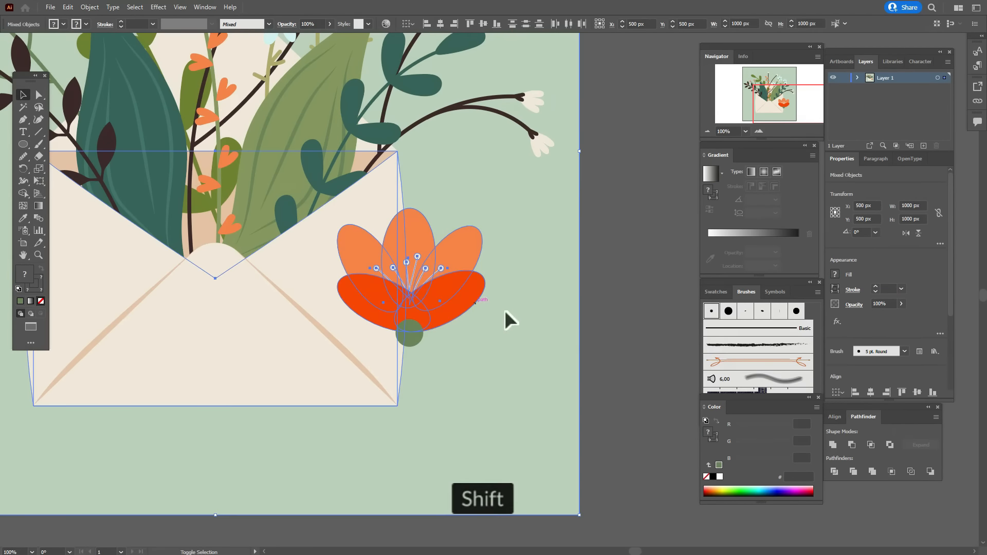
{"action": "left_click", "coordinate": [383, 365], "text": "shift"}
{"action": "right_click", "coordinate": [468, 295]}
{"action": "mouse_move", "coordinate": [524, 414]}
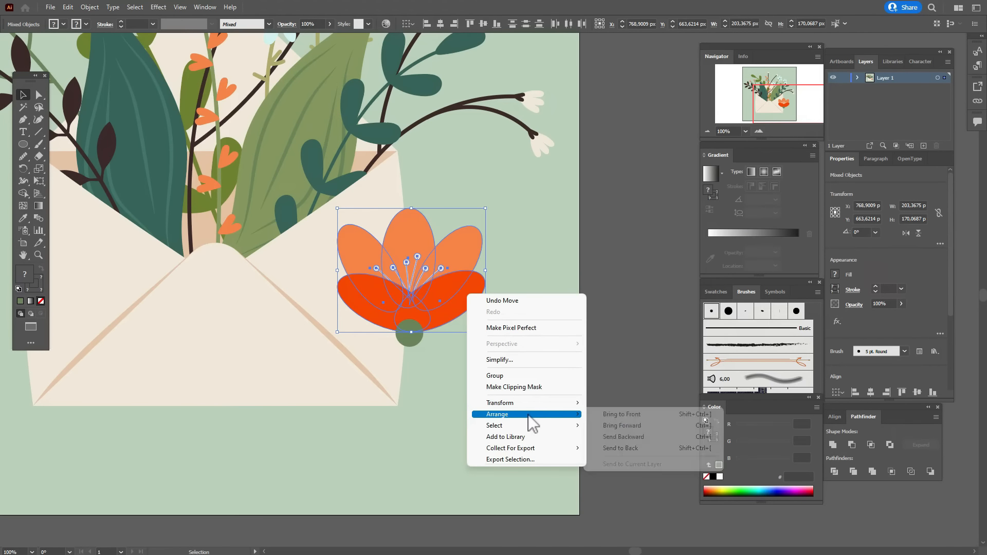
{"action": "left_click", "coordinate": [627, 414]}
Step: Group the petals and stamens and nudge the flower down over the green circle
{"action": "right_click", "coordinate": [470, 287]}
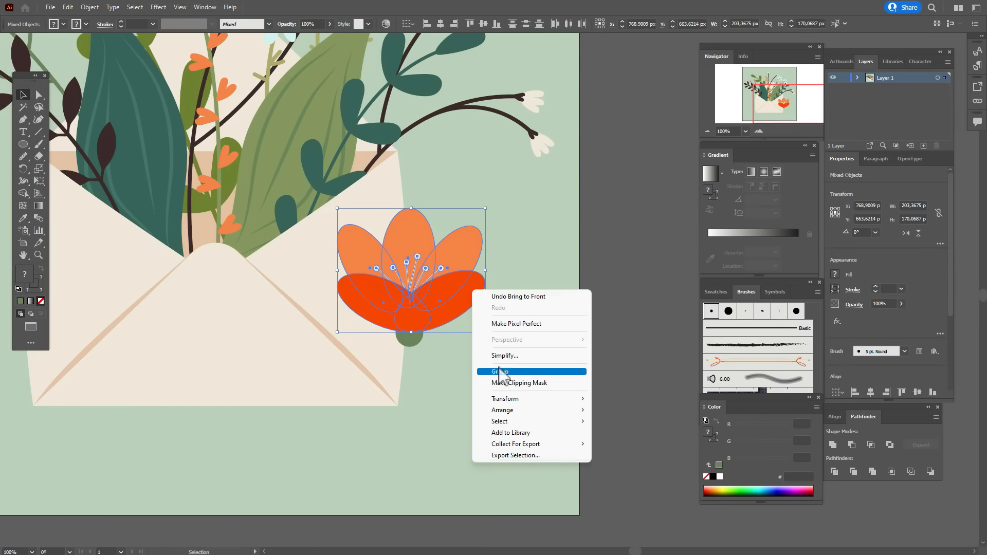
{"action": "left_click", "coordinate": [498, 371]}
{"action": "left_click_drag", "start_coordinate": [437, 298], "coordinate": [436, 303]}
{"action": "left_click", "coordinate": [605, 302]}
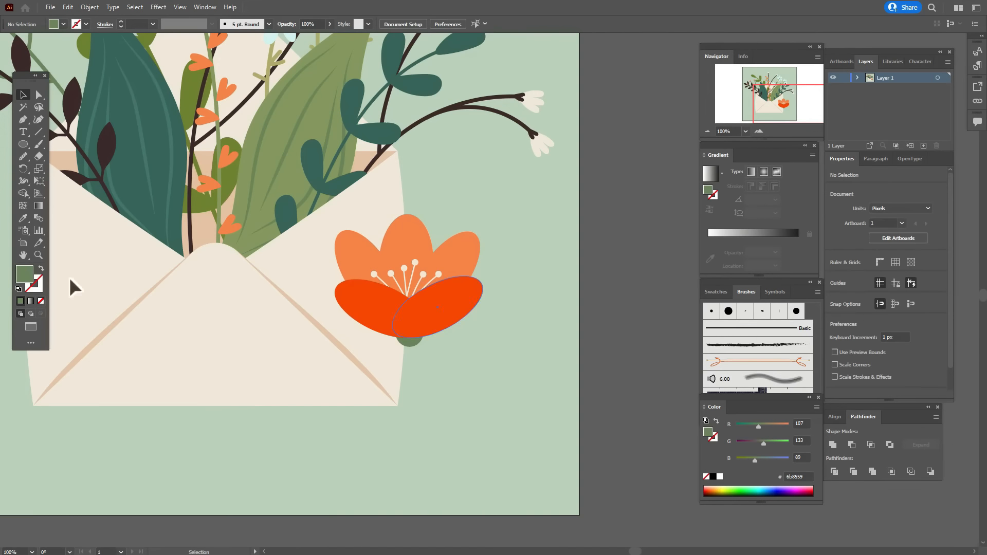
Step: Rotate the flower with its green base to about 327° and move it into the bouquet over the large light-green leaf
{"action": "left_click", "coordinate": [41, 147]}
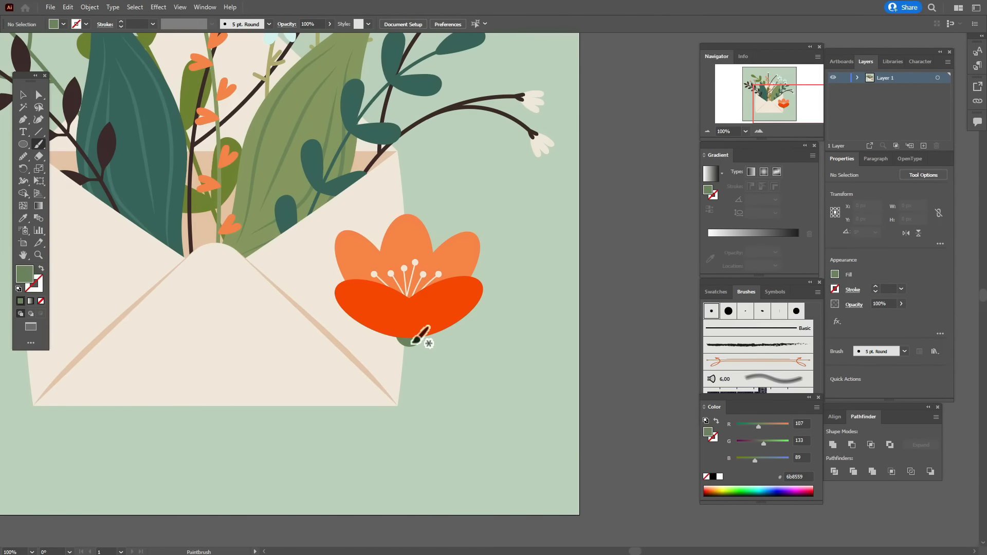
{"action": "left_click", "coordinate": [24, 96]}
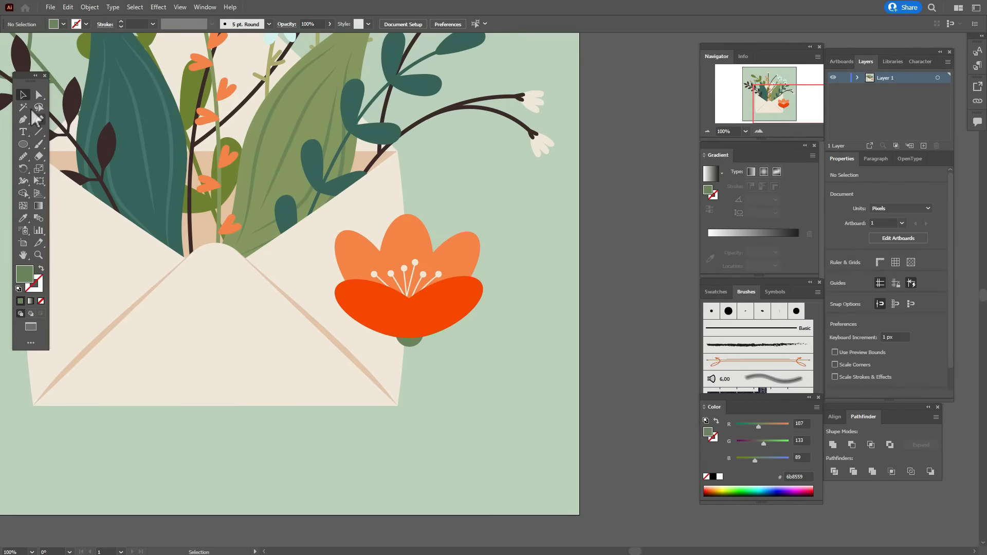
{"action": "left_click", "coordinate": [418, 317], "text": "shift"}
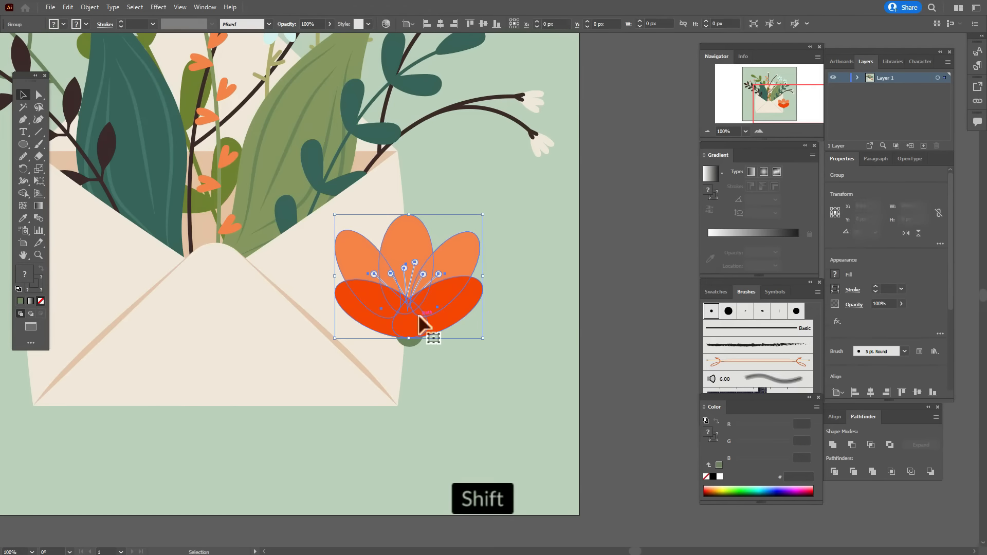
{"action": "left_click", "coordinate": [409, 343], "text": "shift"}
{"action": "left_click_drag", "start_coordinate": [487, 281], "coordinate": [482, 328]}
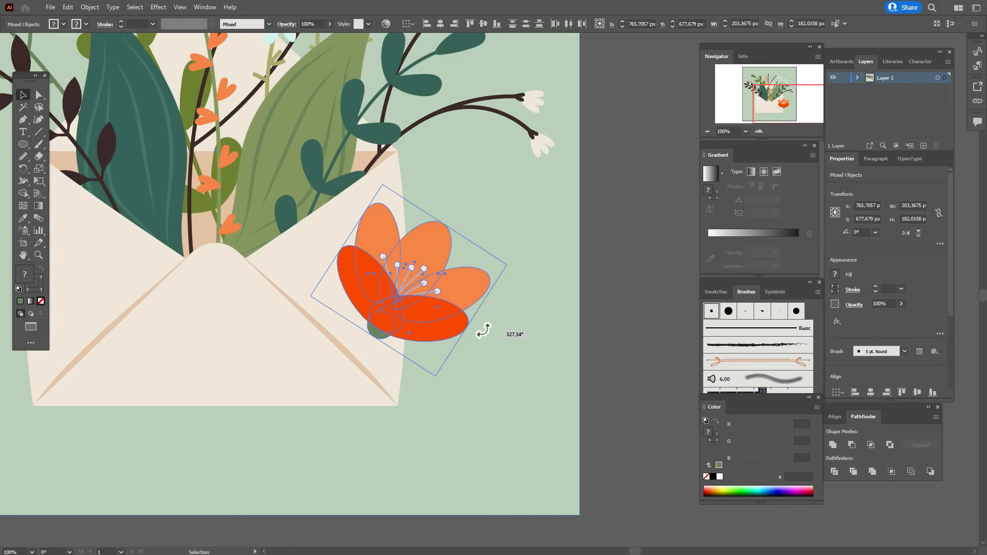
{"action": "left_click_drag", "start_coordinate": [409, 311], "coordinate": [300, 207]}
{"action": "left_click", "coordinate": [595, 258]}
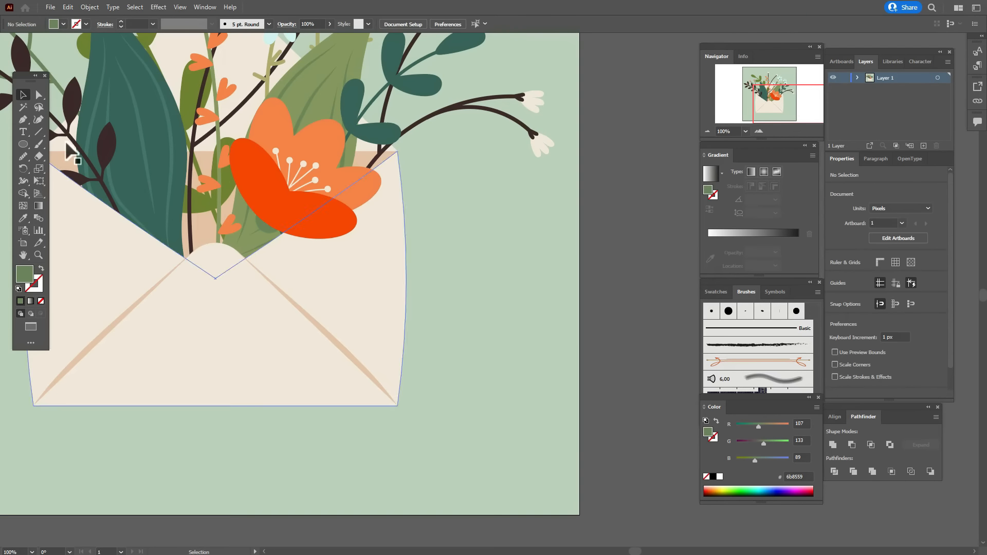
Step: Paint a curved green stem from the orange flower down onto the envelope with the 5 pt round brush
{"action": "left_click", "coordinate": [39, 143]}
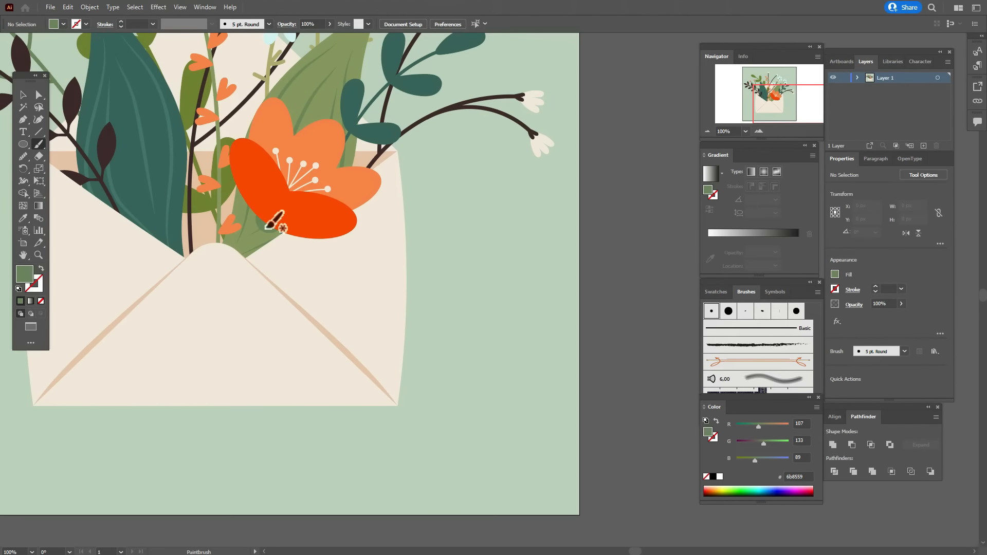
{"action": "key", "text": "shift+x"}
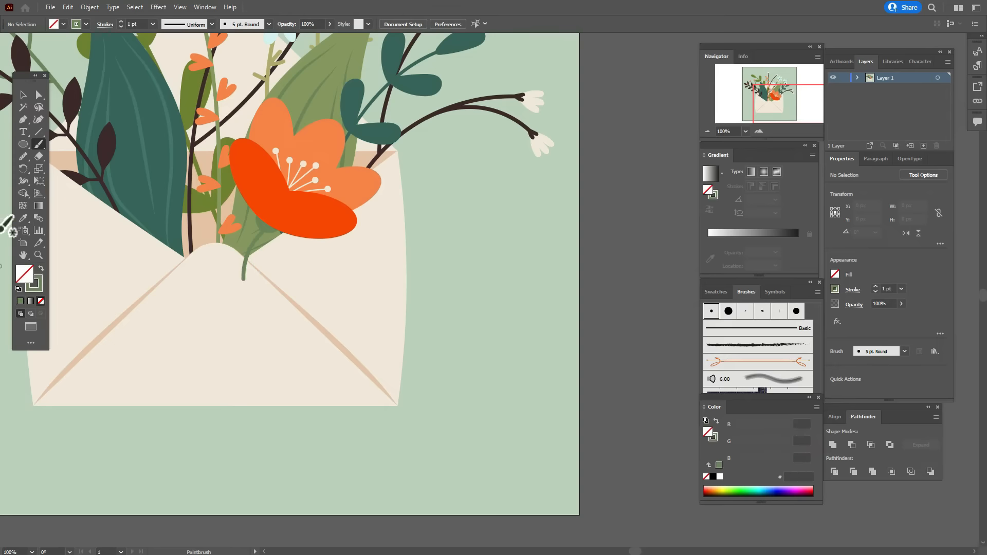
{"action": "left_click", "coordinate": [23, 97]}
Step: Select the envelope's front flap, fold shading and side panels and bring them to the front, over the flower's green stem
{"action": "left_click", "coordinate": [249, 288]}
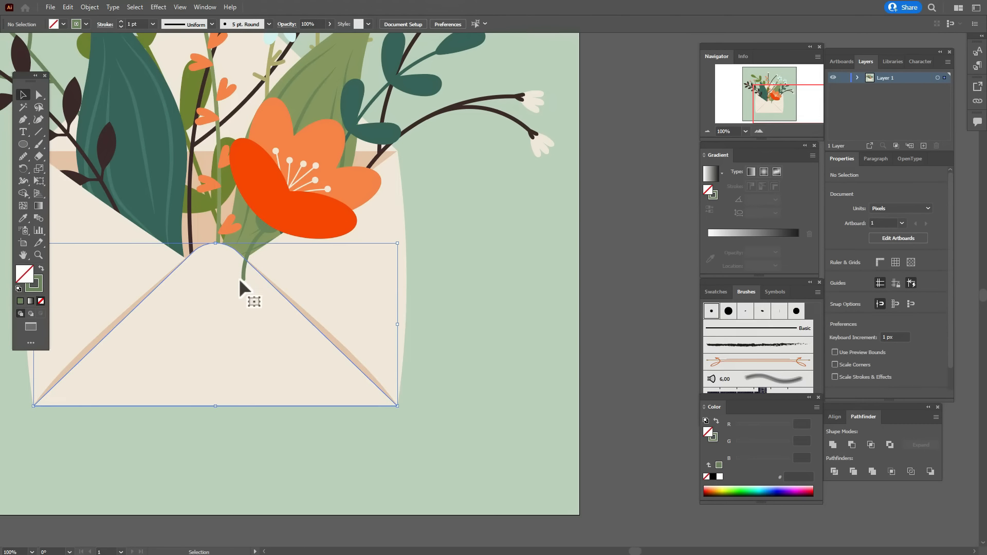
{"action": "left_click", "coordinate": [288, 292], "text": "shift"}
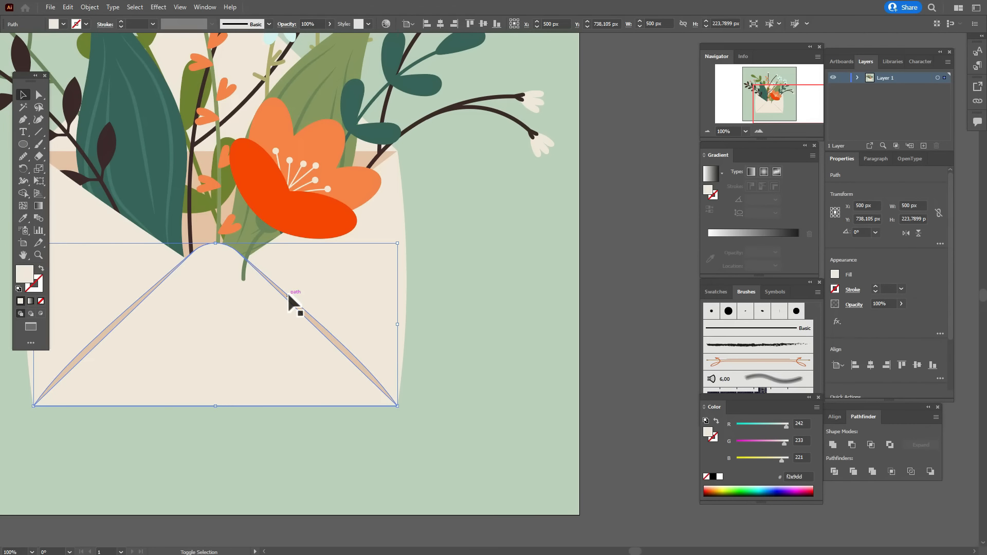
{"action": "left_click", "coordinate": [288, 293], "text": "shift"}
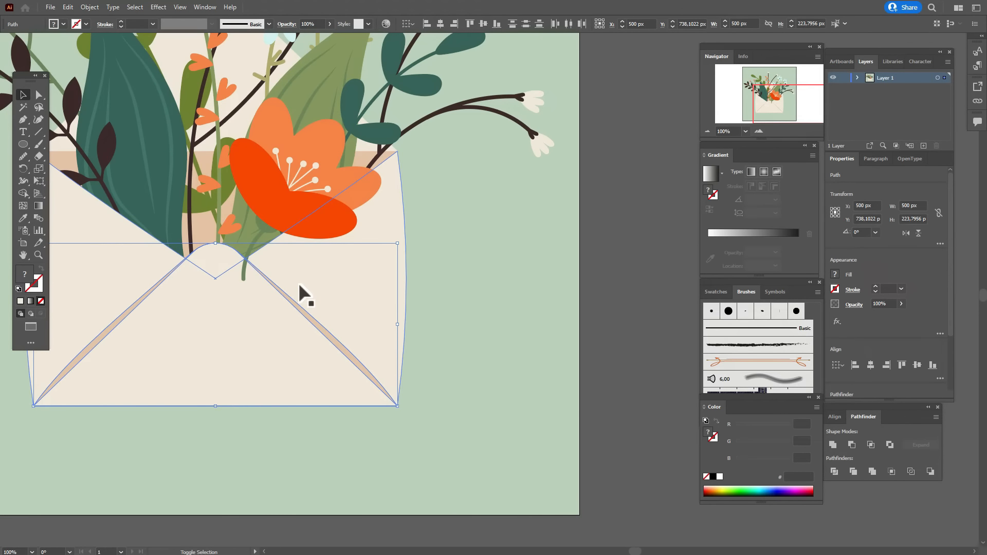
{"action": "left_click", "coordinate": [299, 284], "text": "shift"}
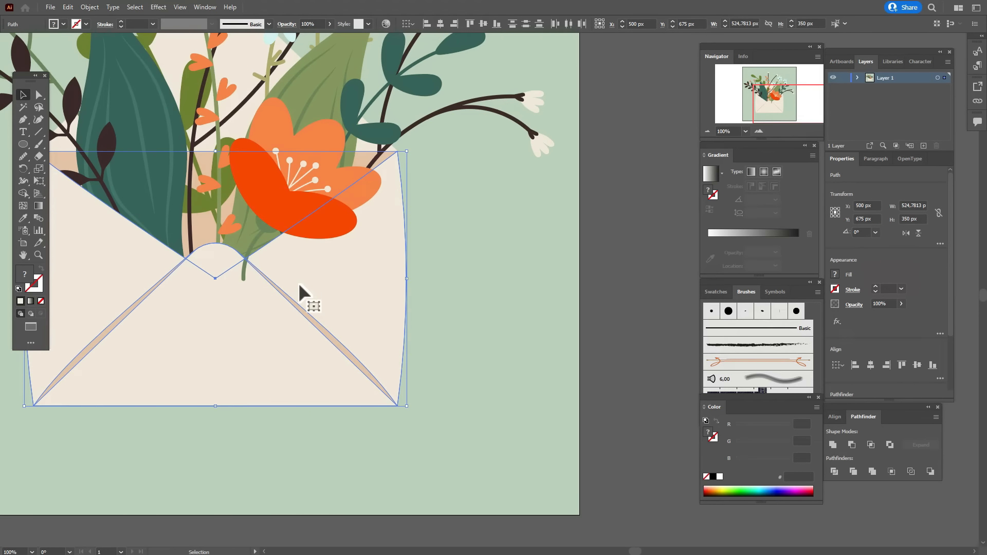
{"action": "right_click", "coordinate": [299, 284]}
{"action": "mouse_move", "coordinate": [403, 451]}
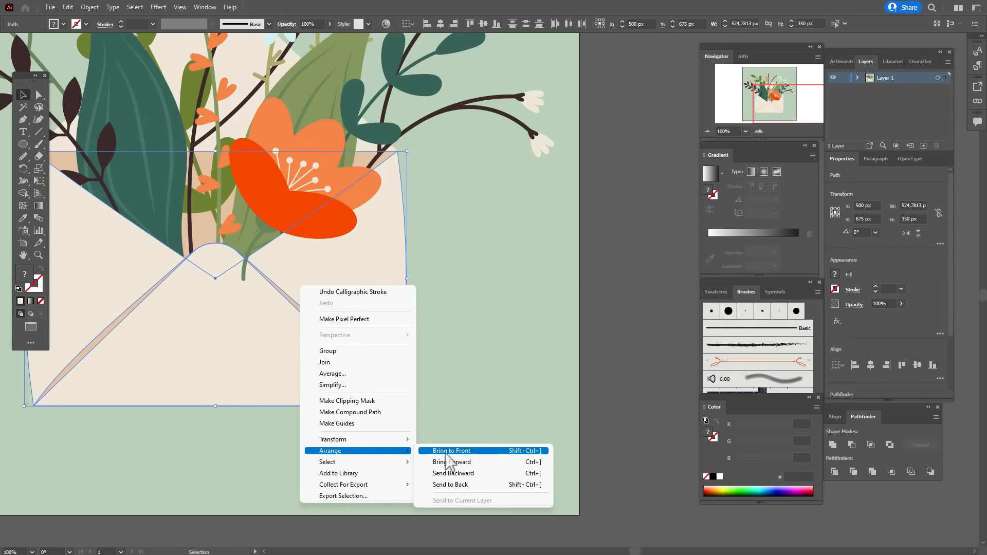
{"action": "left_click", "coordinate": [445, 453]}
{"action": "left_click", "coordinate": [629, 333]}
Step: Bring the grouped orange flower to the front, over the envelope
{"action": "left_click", "coordinate": [304, 211]}
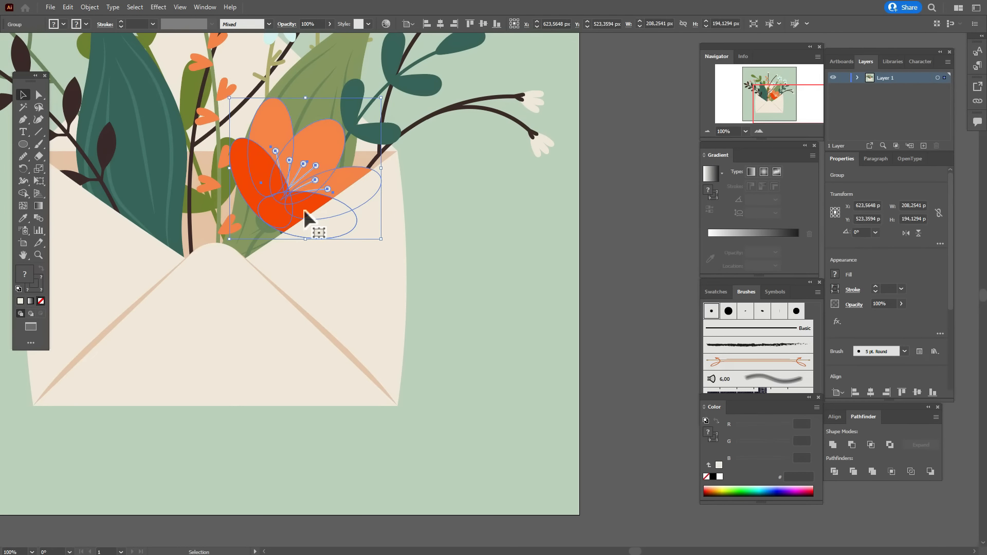
{"action": "right_click", "coordinate": [304, 208]}
{"action": "mouse_move", "coordinate": [377, 342]}
{"action": "left_click", "coordinate": [497, 343]}
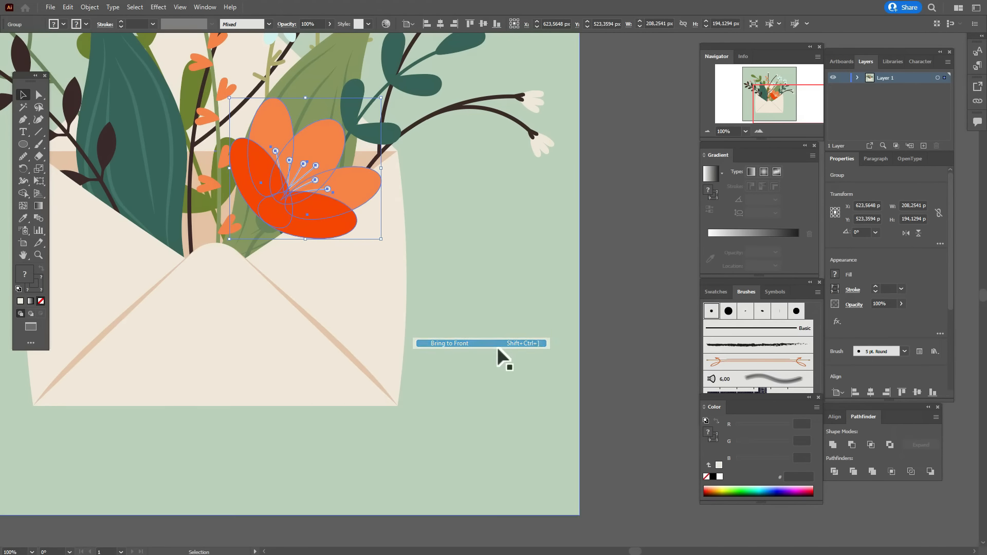
{"action": "left_click", "coordinate": [615, 276]}
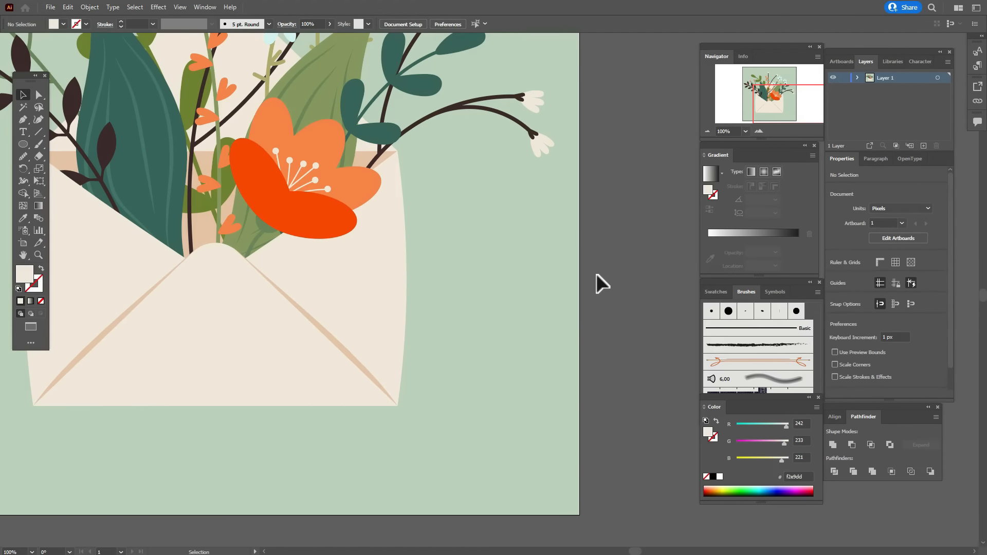
Step: Outline a closed wavy leaf about 113 by 197 px below the flower, using the light leaf's green as the brush stroke
{"action": "left_click", "coordinate": [23, 220]}
{"action": "left_click", "coordinate": [320, 69]}
{"action": "left_click", "coordinate": [38, 144]}
{"action": "key", "text": "shift+x"}
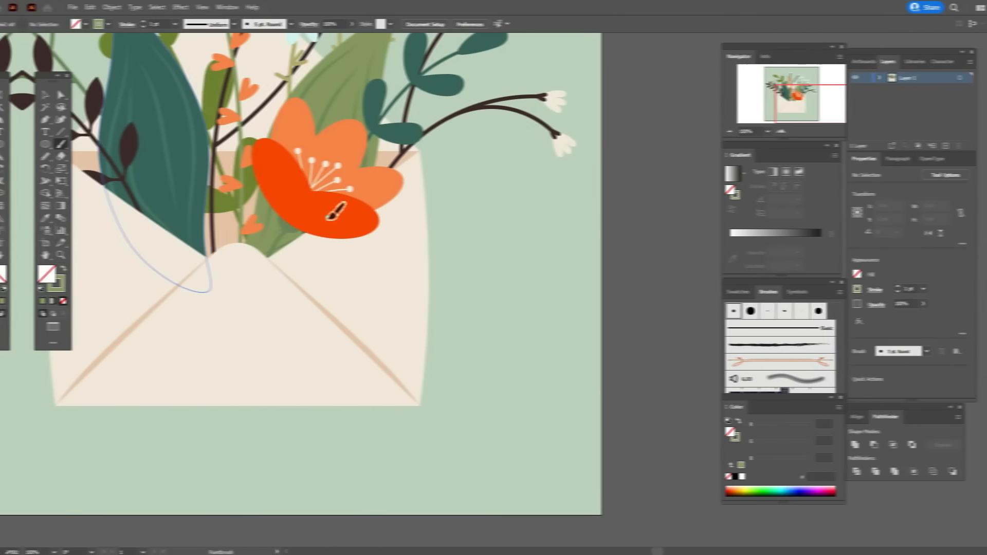
{"action": "mouse_move", "coordinate": [305, 216]}
{"action": "left_mouse_down"}
{"action": "mouse_move", "coordinate": [311, 246]}
{"action": "mouse_move", "coordinate": [295, 284]}
{"action": "left_mouse_up"}
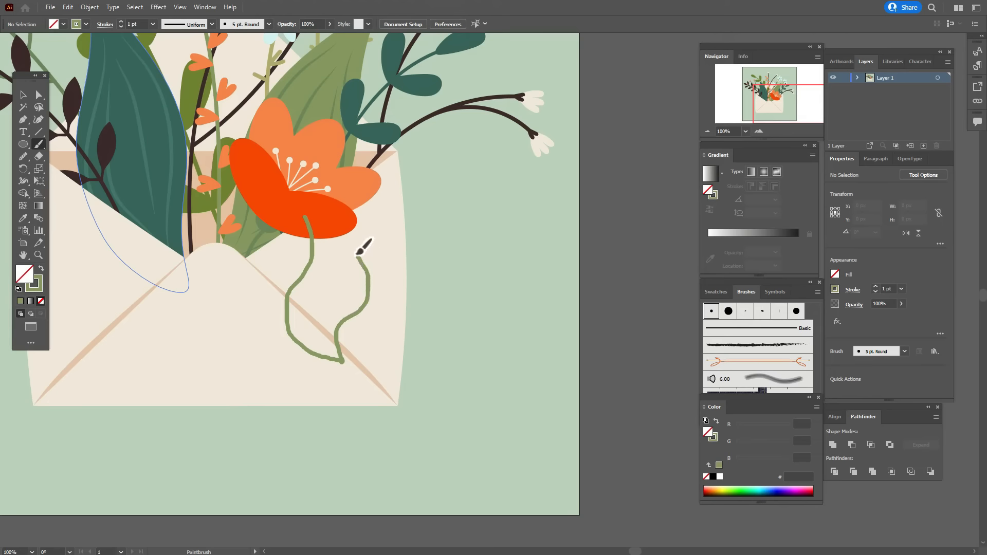
{"action": "left_click_drag", "start_coordinate": [349, 241], "coordinate": [307, 219]}
Step: Smooth the wavy leaf outline and swap its green stroke to a solid fill
{"action": "left_click", "coordinate": [22, 95]}
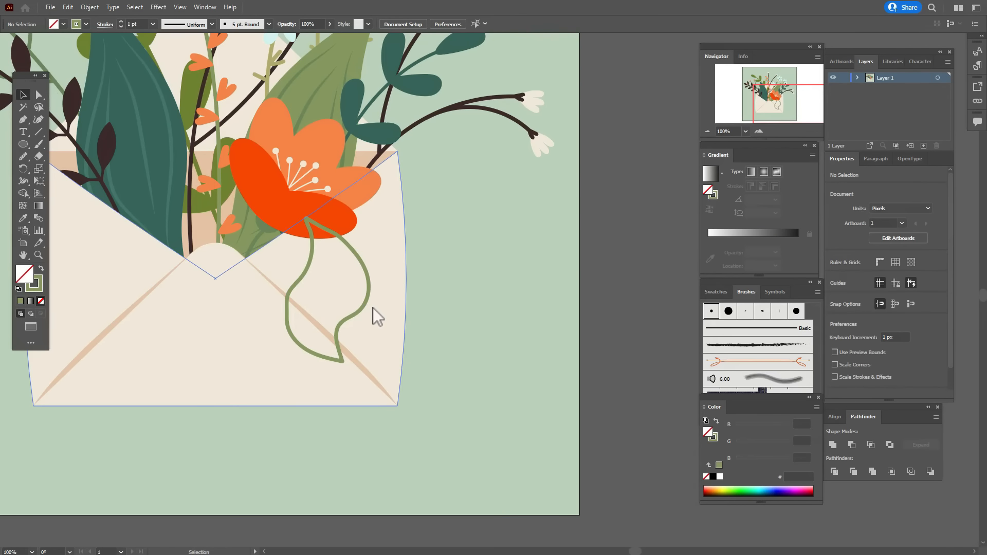
{"action": "left_click", "coordinate": [361, 308]}
{"action": "left_click", "coordinate": [22, 157]}
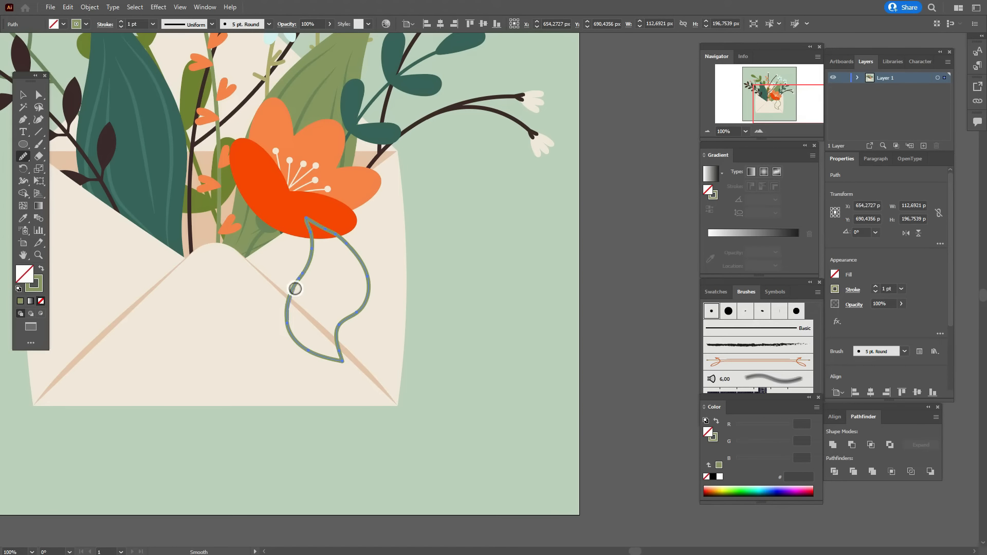
{"action": "left_click_drag", "start_coordinate": [294, 288], "coordinate": [310, 269]}
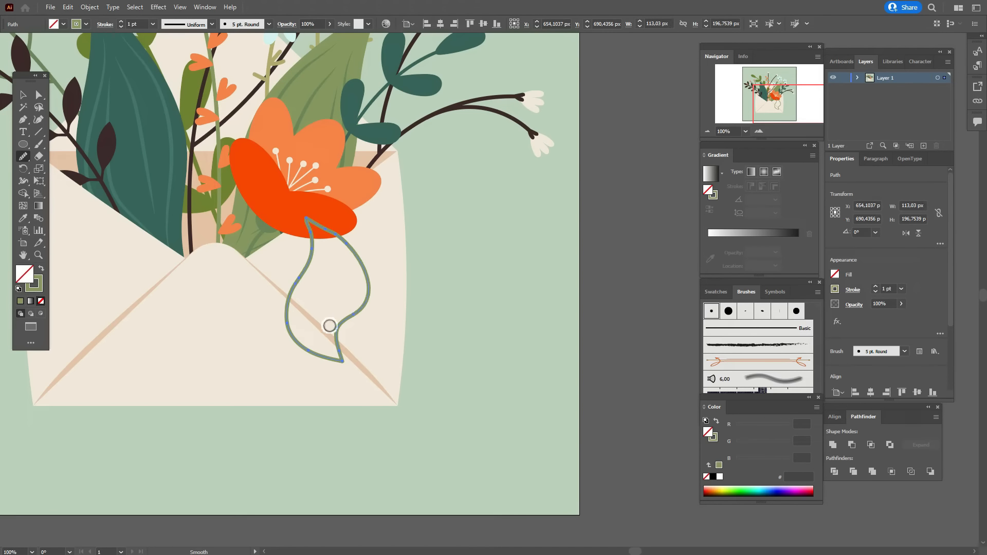
{"action": "left_click", "coordinate": [40, 270]}
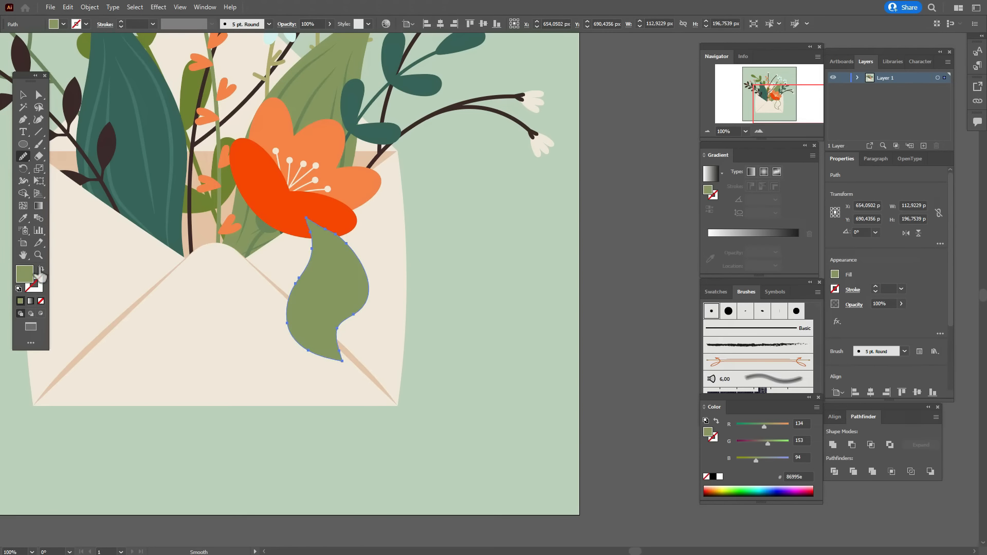
Step: Move the wavy leaf up and left under the orange flower and arrange the flower group in front of it
{"action": "left_click", "coordinate": [23, 97]}
{"action": "left_click_drag", "start_coordinate": [316, 277], "coordinate": [306, 270]}
{"action": "left_click", "coordinate": [292, 208]}
{"action": "right_click", "coordinate": [291, 202]}
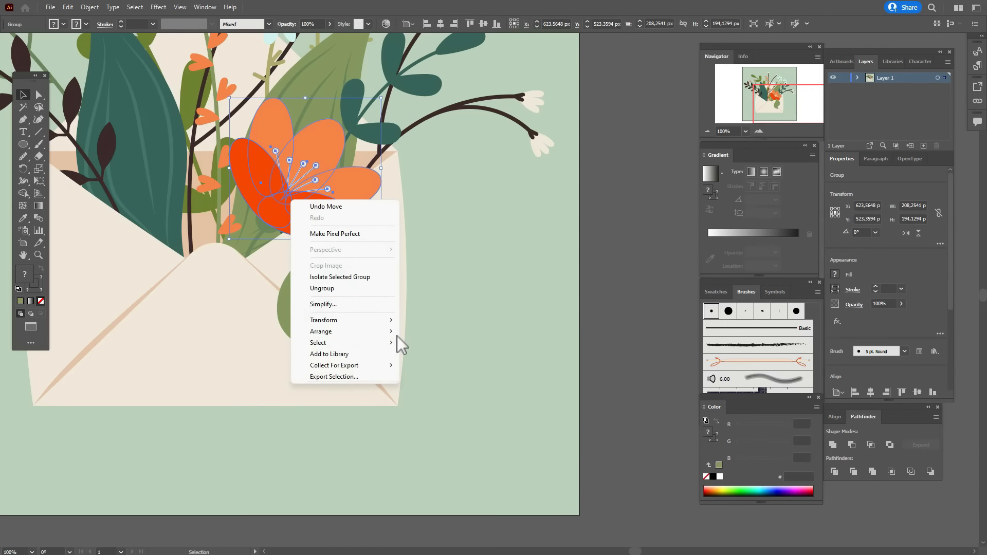
{"action": "mouse_move", "coordinate": [389, 335]}
{"action": "left_click", "coordinate": [425, 342]}
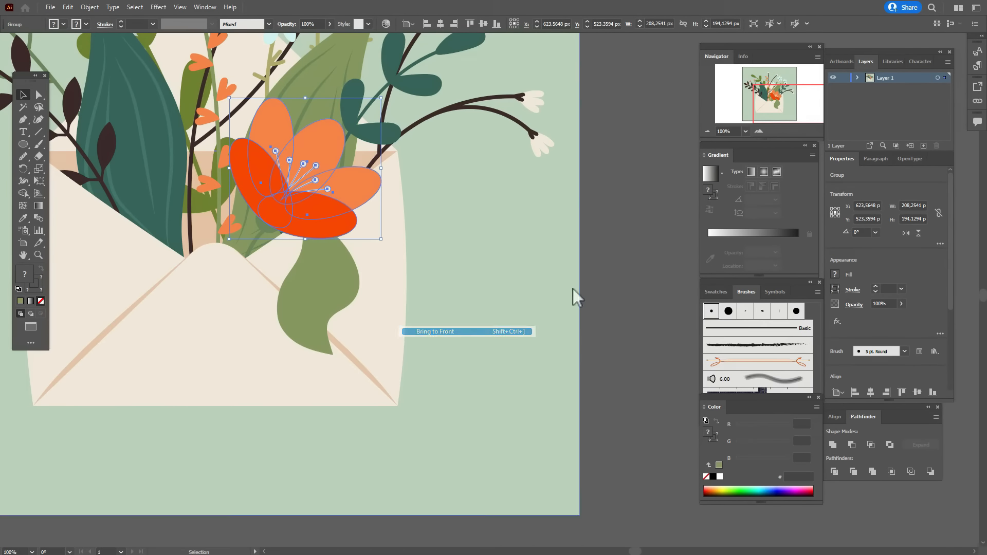
{"action": "left_click", "coordinate": [643, 254]}
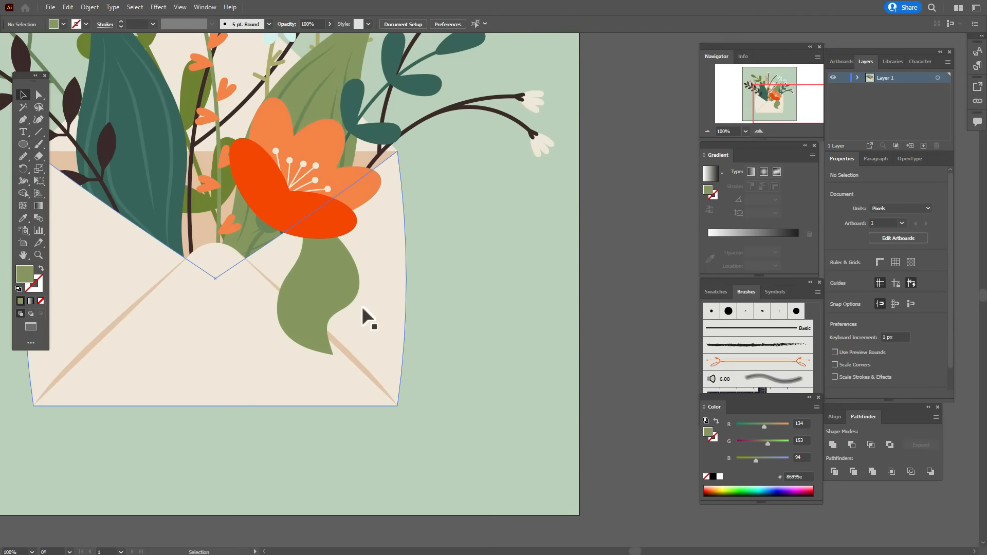
{"action": "left_click", "coordinate": [321, 283]}
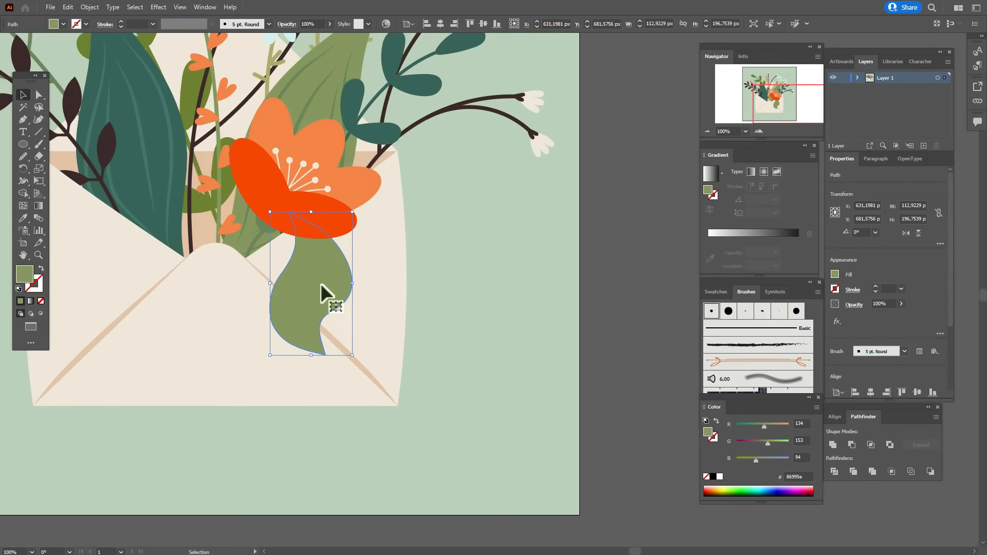
{"action": "left_click", "coordinate": [602, 272]}
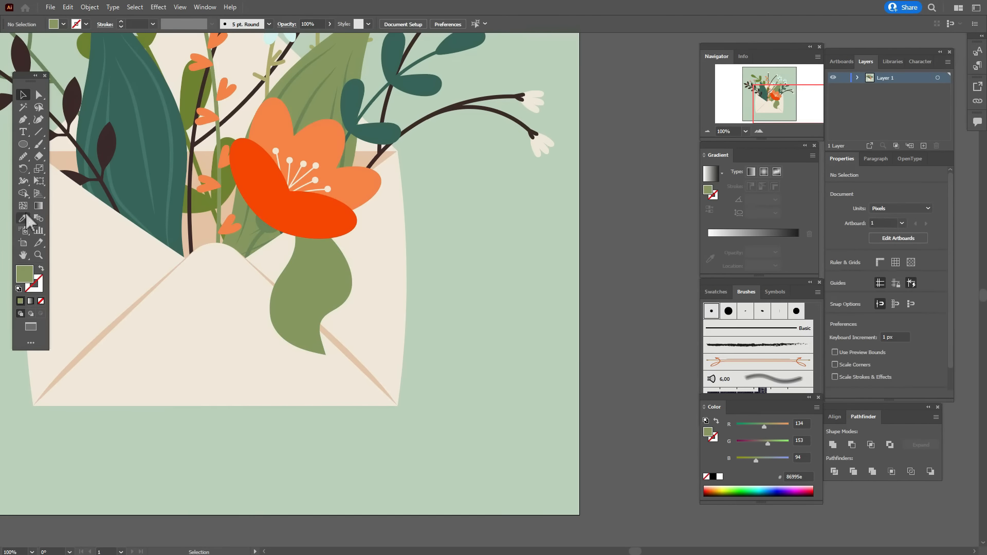
Step: Paint a curved midrib down the wavy leaf, using the darker green of the large light leaf's vein as the stroke
{"action": "key", "text": "i"}
{"action": "left_click", "coordinate": [306, 114]}
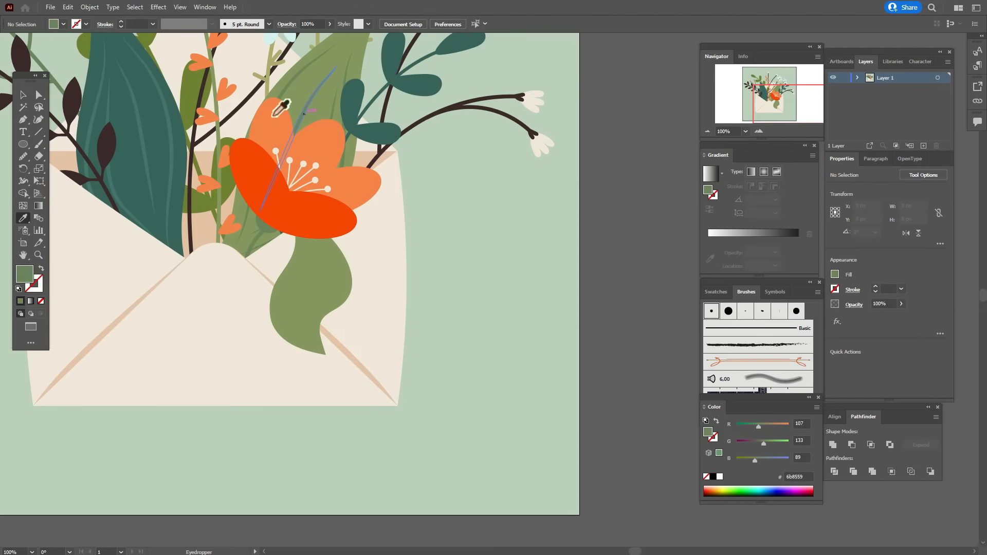
{"action": "left_click", "coordinate": [40, 148]}
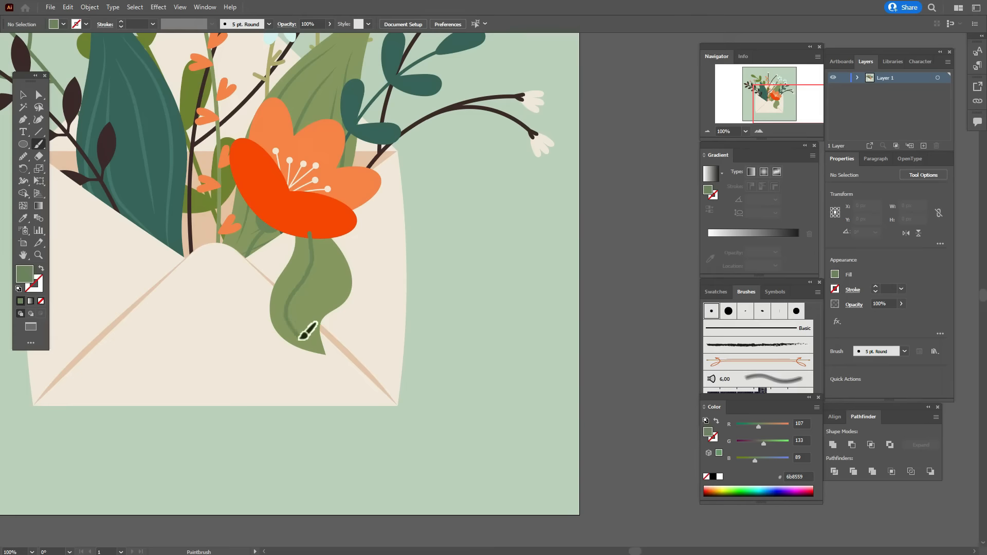
{"action": "key", "text": "shift+x"}
Step: Bring the orange flower group in front of the leaf's midrib
{"action": "left_click", "coordinate": [23, 95]}
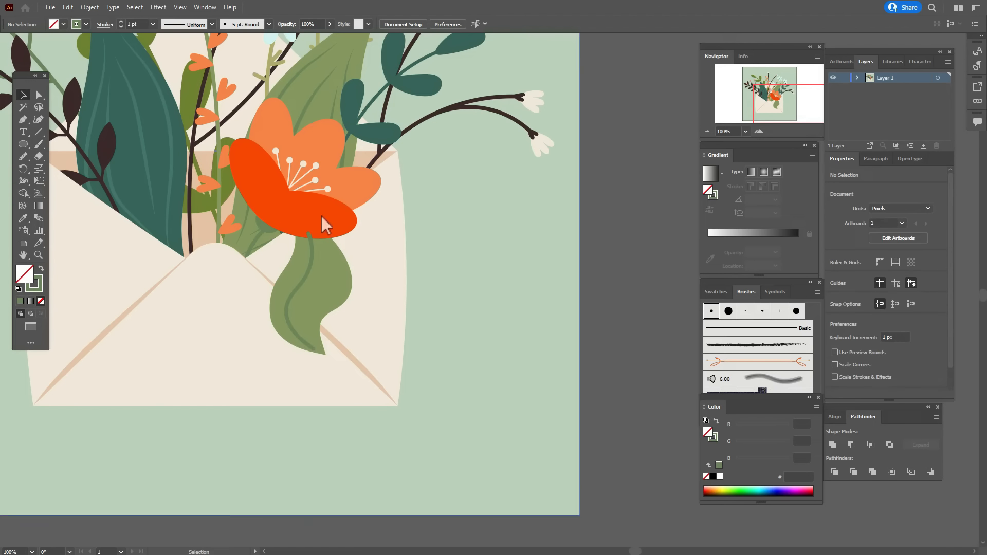
{"action": "left_click", "coordinate": [329, 214]}
{"action": "right_click", "coordinate": [331, 215]}
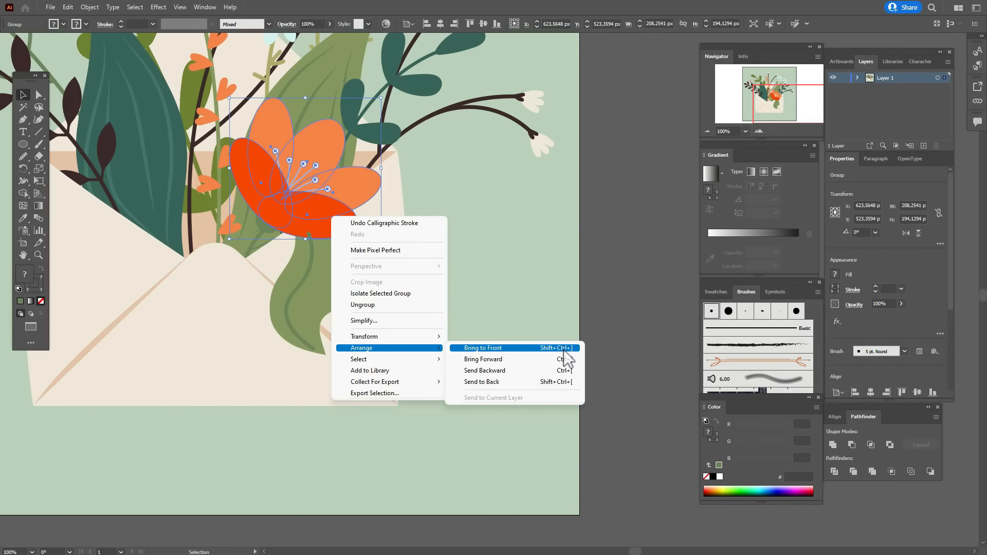
{"action": "left_click", "coordinate": [562, 347]}
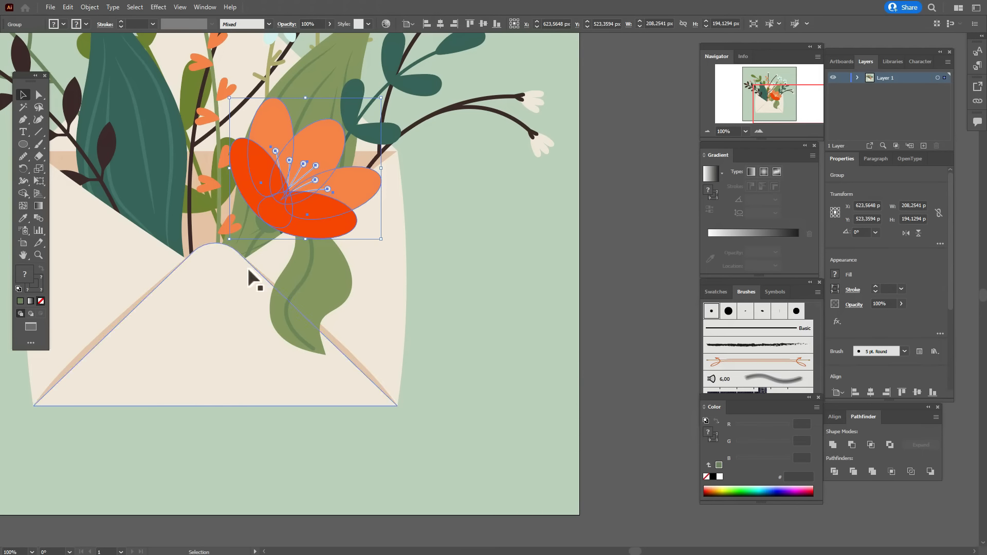
Step: Give the midrib the Basic brush, a width profile tapered at both ends and a 5 pt stroke
{"action": "left_click", "coordinate": [298, 281]}
{"action": "left_click", "coordinate": [763, 329]}
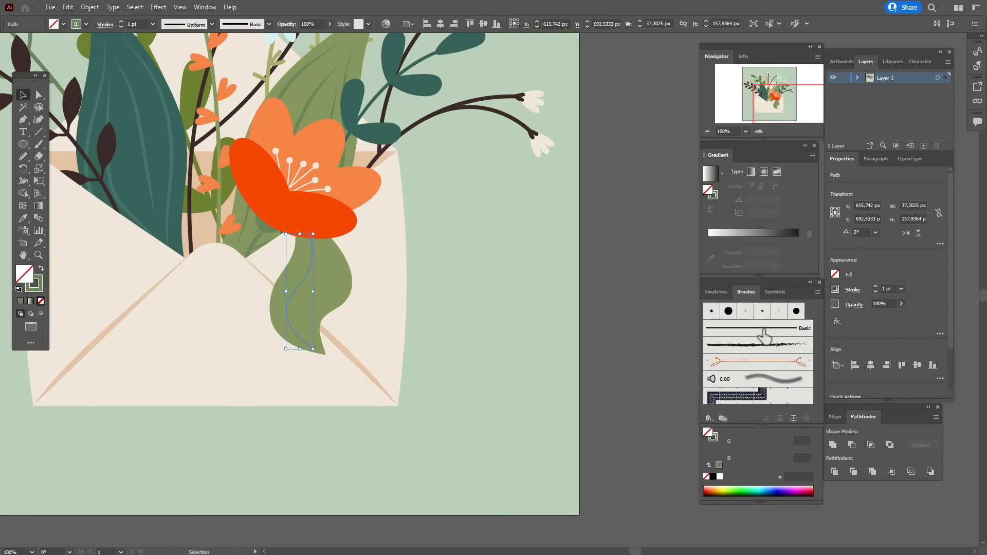
{"action": "left_click", "coordinate": [212, 24]}
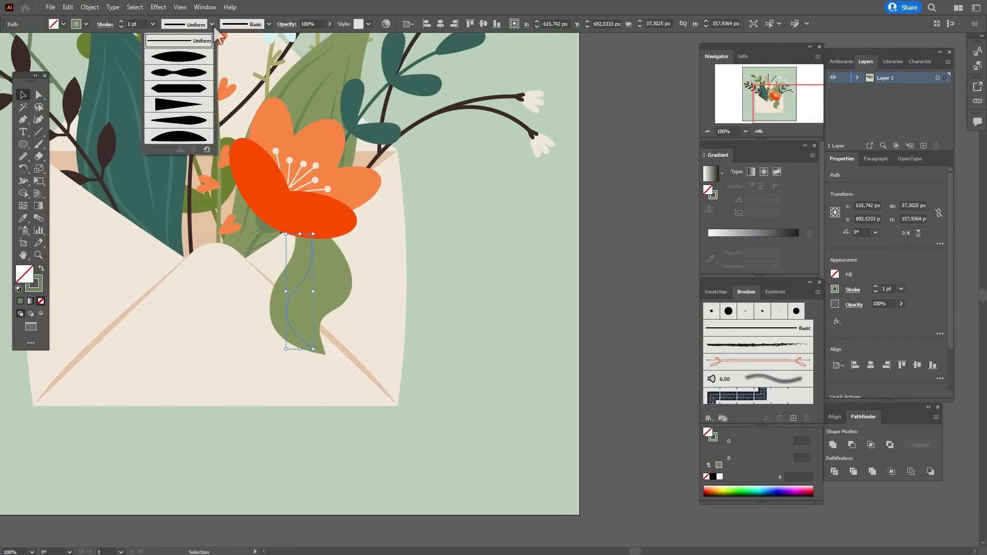
{"action": "left_click", "coordinate": [203, 57]}
{"action": "double_click", "coordinate": [130, 23]}
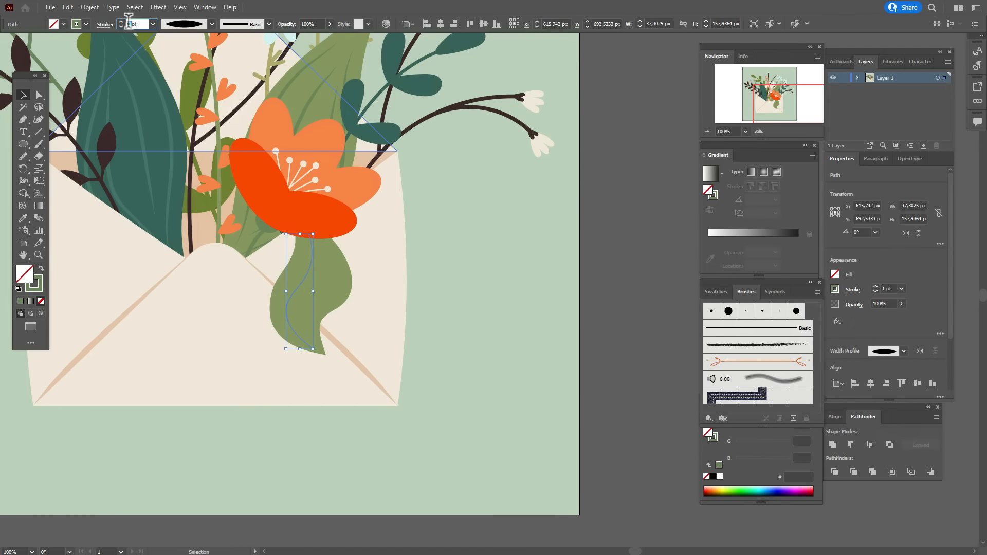
{"action": "type", "text": "5"}
{"action": "key", "text": "Return"}
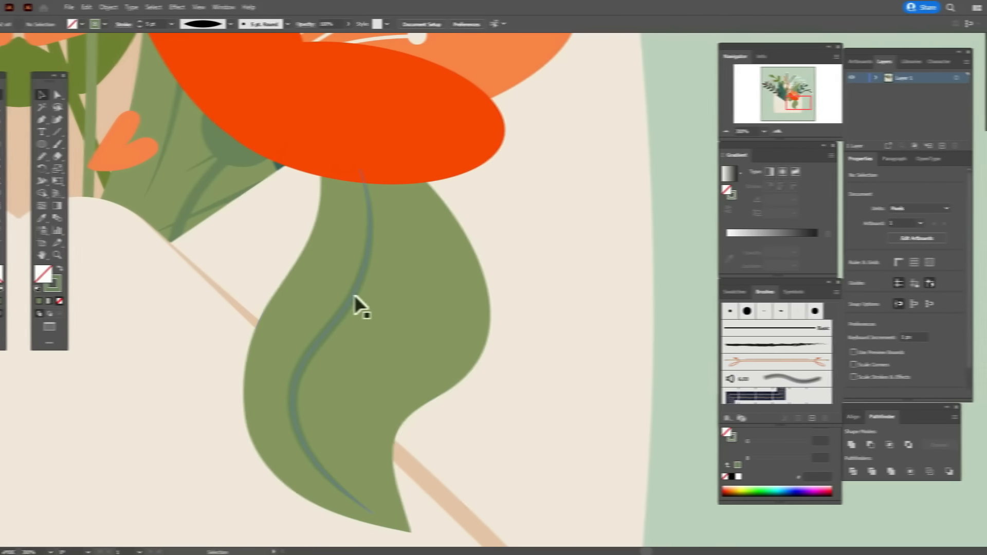
Step: Shift the wavy leaf and its midrib together slightly left beneath the orange flower
{"action": "left_click", "coordinate": [396, 301], "text": "shift"}
{"action": "left_click_drag", "start_coordinate": [412, 291], "coordinate": [365, 287]}
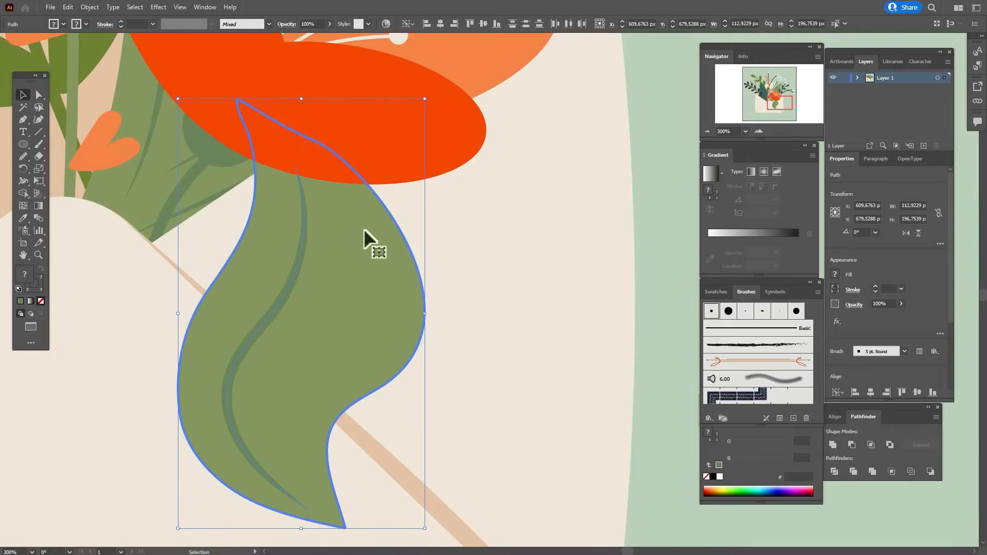
{"action": "left_click", "coordinate": [400, 164]}
Step: Paint two short side veins branching down from the upper midrib in the same darker green
{"action": "left_click", "coordinate": [289, 278]}
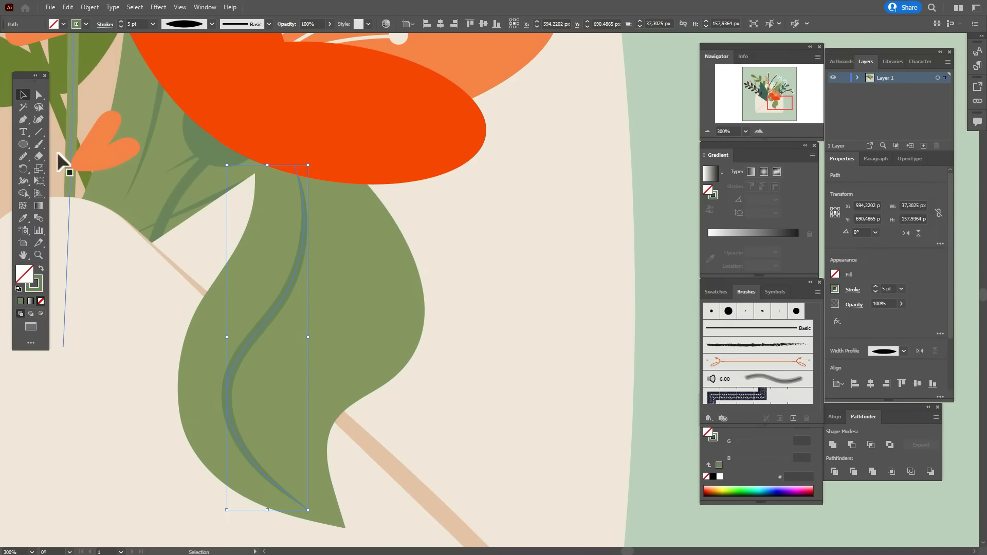
{"action": "left_click", "coordinate": [38, 144]}
{"action": "left_click_drag", "start_coordinate": [311, 215], "coordinate": [357, 263]}
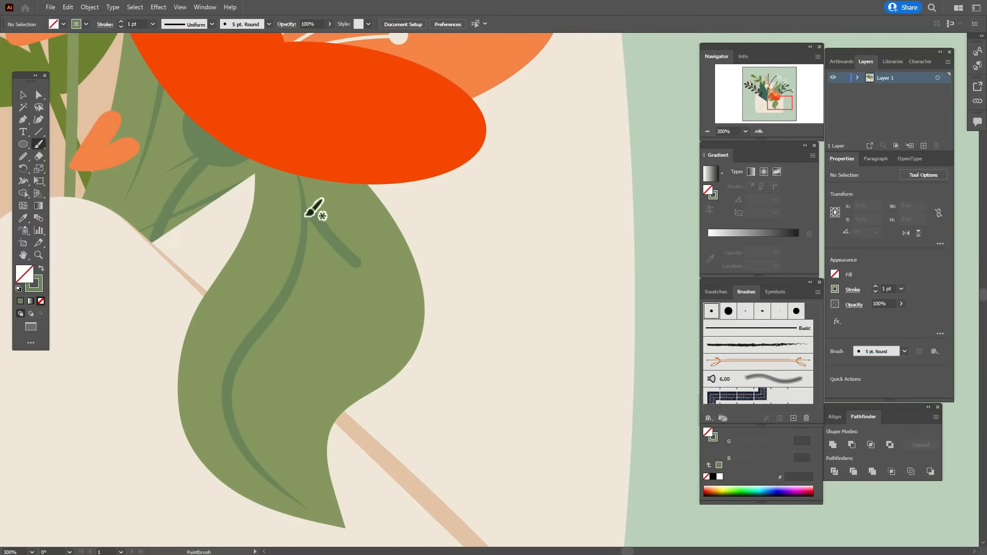
Step: Give both side veins the Basic brush, the tapered width profile and a 5 pt stroke
{"action": "left_click", "coordinate": [23, 95]}
{"action": "left_click", "coordinate": [291, 245]}
{"action": "left_click", "coordinate": [342, 249], "text": "shift"}
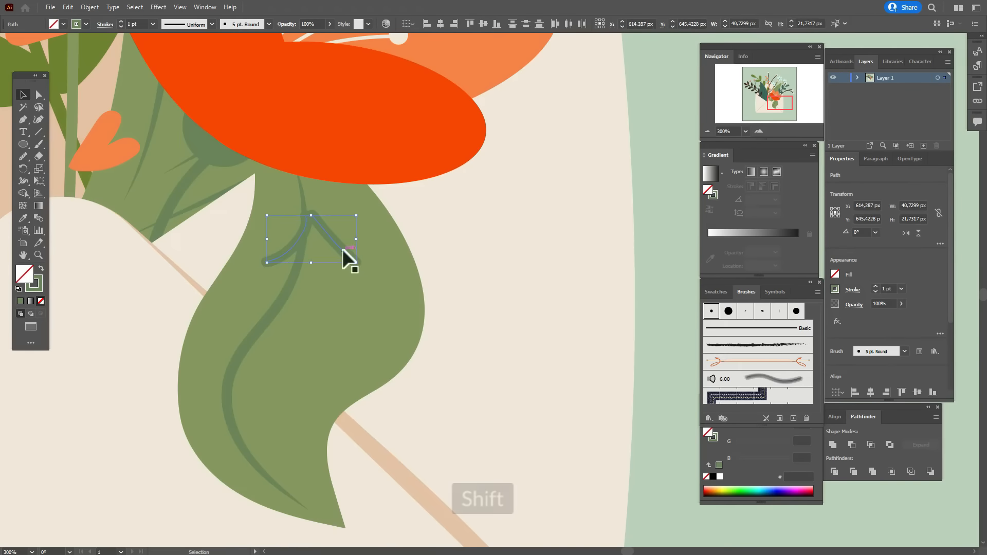
{"action": "left_click", "coordinate": [291, 249]}
{"action": "mouse_move", "coordinate": [342, 249]}
{"action": "left_mouse_down"}
{"action": "mouse_move", "coordinate": [304, 250]}
{"action": "mouse_move", "coordinate": [286, 327]}
{"action": "mouse_move", "coordinate": [305, 349]}
{"action": "left_mouse_up"}
{"action": "left_click", "coordinate": [328, 246], "text": "shift"}
{"action": "left_click", "coordinate": [211, 24]}
{"action": "left_click", "coordinate": [184, 57]}
{"action": "left_click", "coordinate": [121, 21], "text": "shift"}
Step: Copy the side veins down along the midrib and adjust the end of the lowest one near the leaf tip
{"action": "left_click_drag", "start_coordinate": [278, 340], "coordinate": [293, 449], "text": "alt"}
{"action": "left_click_drag", "start_coordinate": [299, 453], "coordinate": [276, 453]}
{"action": "left_click", "coordinate": [38, 95]}
{"action": "mouse_move", "coordinate": [238, 496]}
{"action": "left_mouse_down"}
{"action": "mouse_move", "coordinate": [233, 482]}
{"action": "mouse_move", "coordinate": [239, 489]}
{"action": "left_mouse_up"}
Step: Select the midrib with all its side veins and group them
{"action": "left_click", "coordinate": [23, 94]}
{"action": "left_click", "coordinate": [249, 408]}
{"action": "left_click", "coordinate": [205, 414], "text": "shift"}
{"action": "left_click", "coordinate": [245, 475], "text": "shift"}
{"action": "left_click", "coordinate": [279, 457], "text": "shift"}
{"action": "left_click", "coordinate": [284, 330], "text": "shift"}
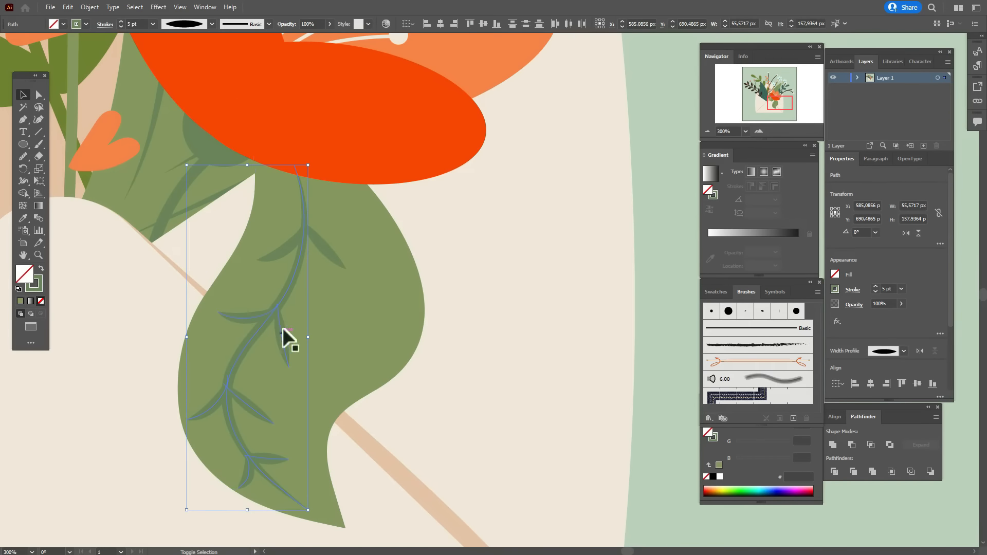
{"action": "left_click", "coordinate": [290, 246], "text": "shift"}
{"action": "right_click", "coordinate": [319, 260]}
{"action": "left_click", "coordinate": [361, 327]}
Step: Center the vein group on the wavy leaf, scale leaf and veins down together and reposition them beneath the orange flower
{"action": "left_click", "coordinate": [9, 550]}
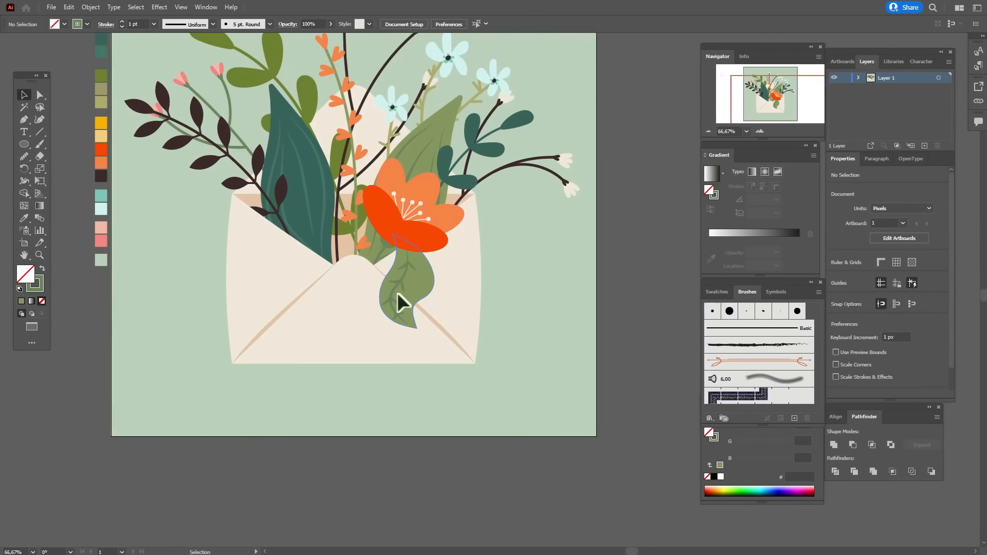
{"action": "left_click_drag", "start_coordinate": [394, 286], "coordinate": [399, 282]}
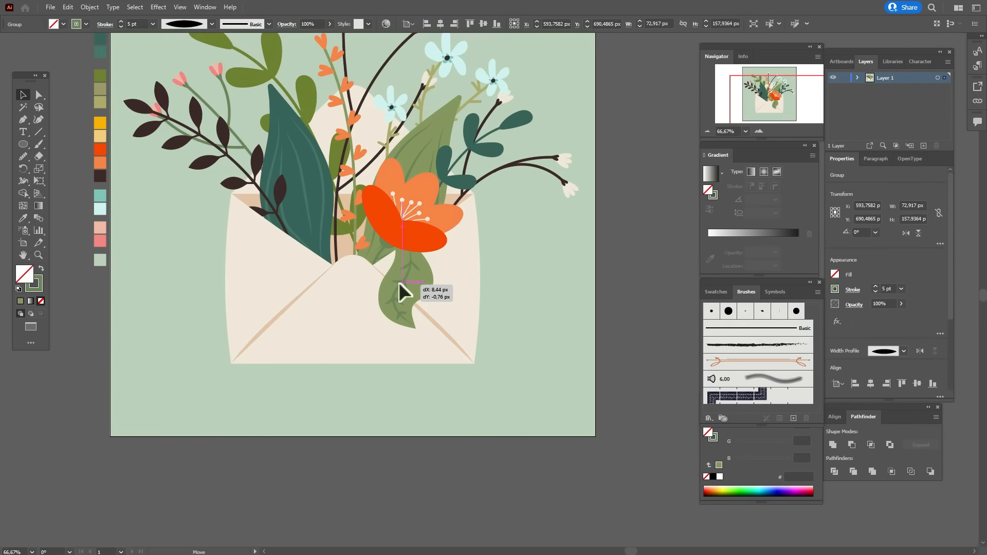
{"action": "left_click_drag", "start_coordinate": [399, 282], "coordinate": [399, 282]}
{"action": "left_click", "coordinate": [426, 285], "text": "shift"}
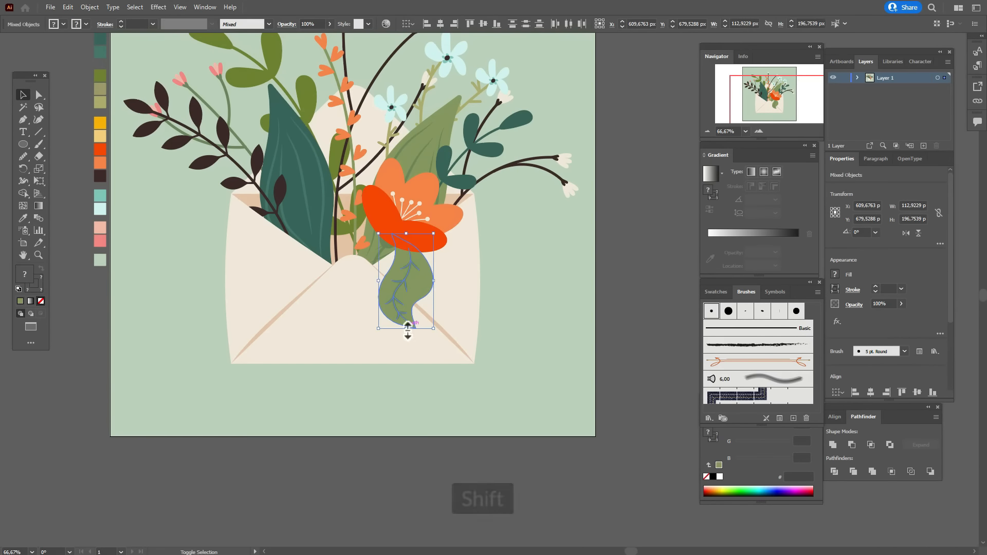
{"action": "left_click_drag", "start_coordinate": [407, 329], "coordinate": [407, 311]}
{"action": "left_click_drag", "start_coordinate": [406, 276], "coordinate": [403, 279]}
Step: Set the vein group's stroke to 3 pt and group the veins with the wavy leaf
{"action": "left_click", "coordinate": [407, 279], "text": "shift"}
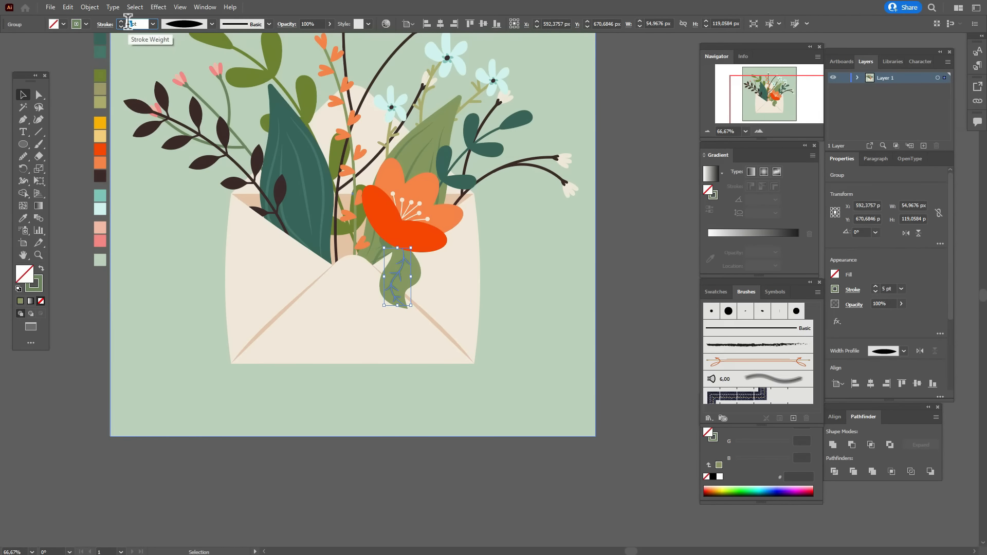
{"action": "type", "text": "3"}
{"action": "key", "text": "Return"}
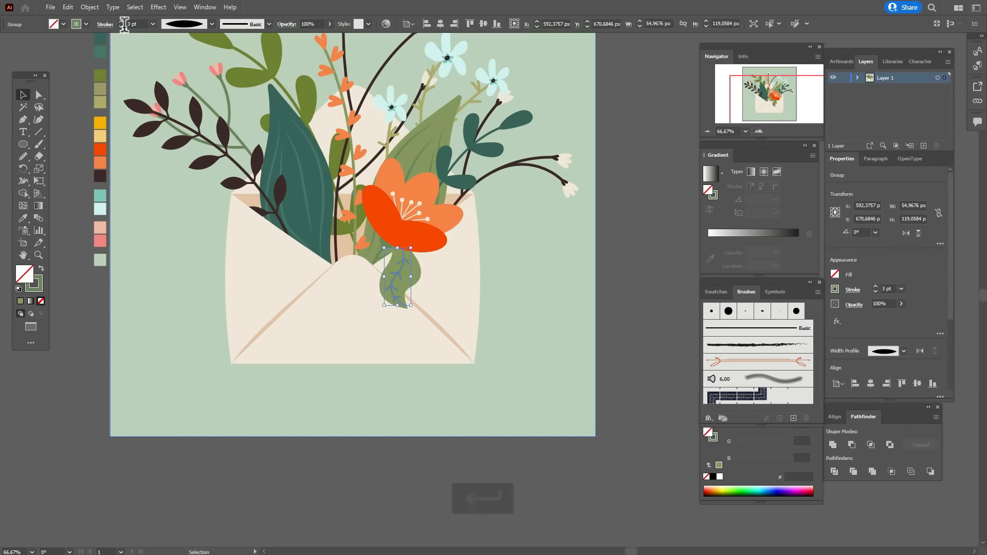
{"action": "left_click", "coordinate": [416, 277], "text": "shift"}
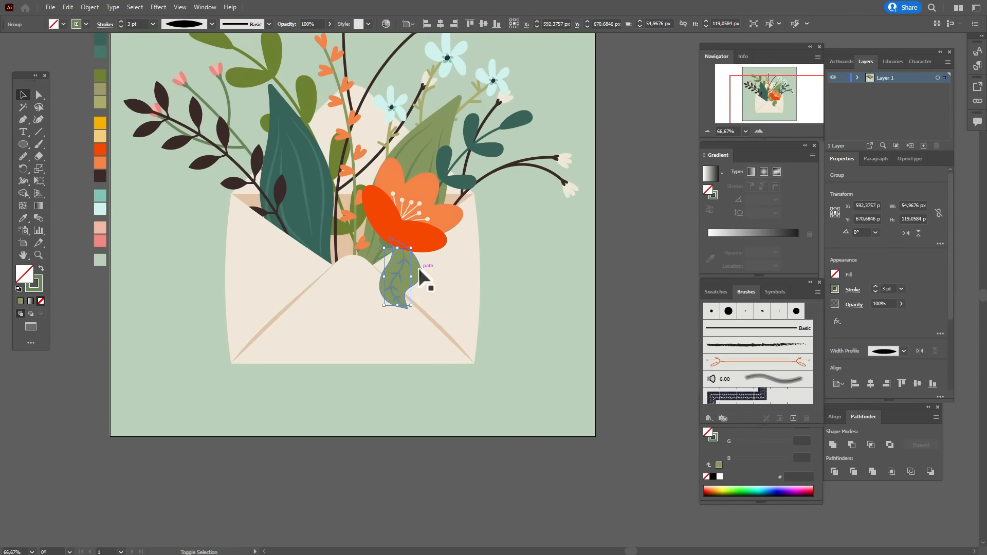
{"action": "right_click", "coordinate": [419, 270]}
{"action": "left_click", "coordinate": [434, 355]}
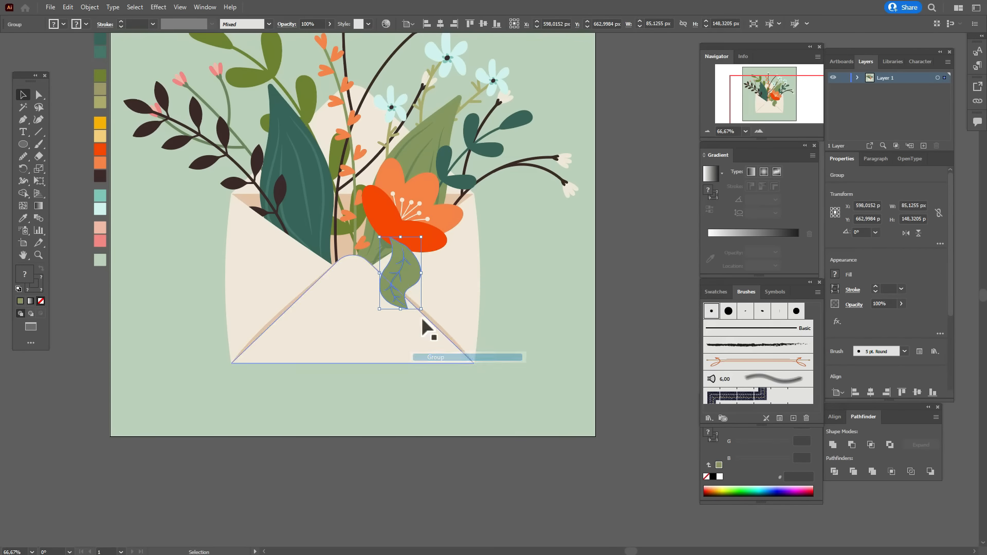
Step: Bring the orange flower to the front, above the wavy leaf
{"action": "right_click", "coordinate": [433, 242]}
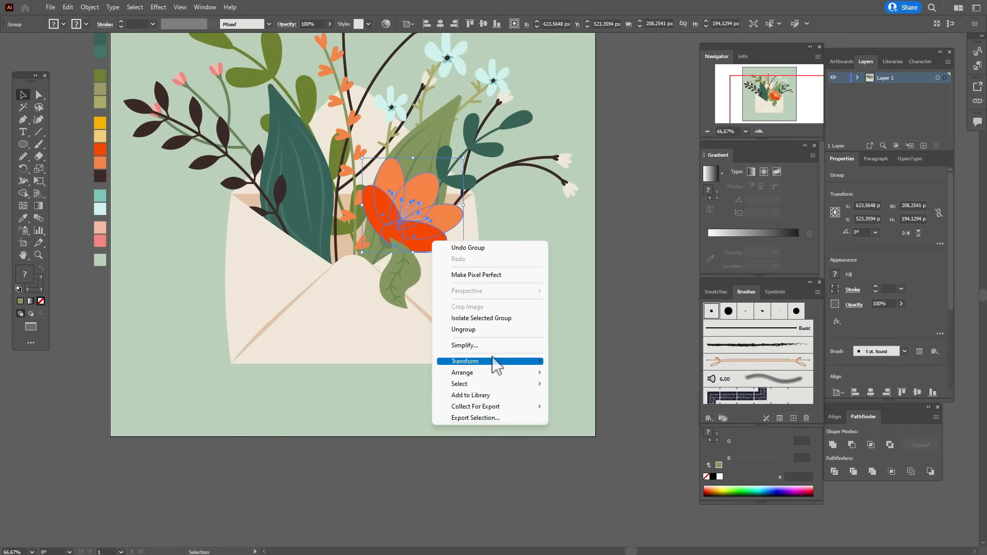
{"action": "mouse_move", "coordinate": [498, 372]}
{"action": "left_click", "coordinate": [581, 372]}
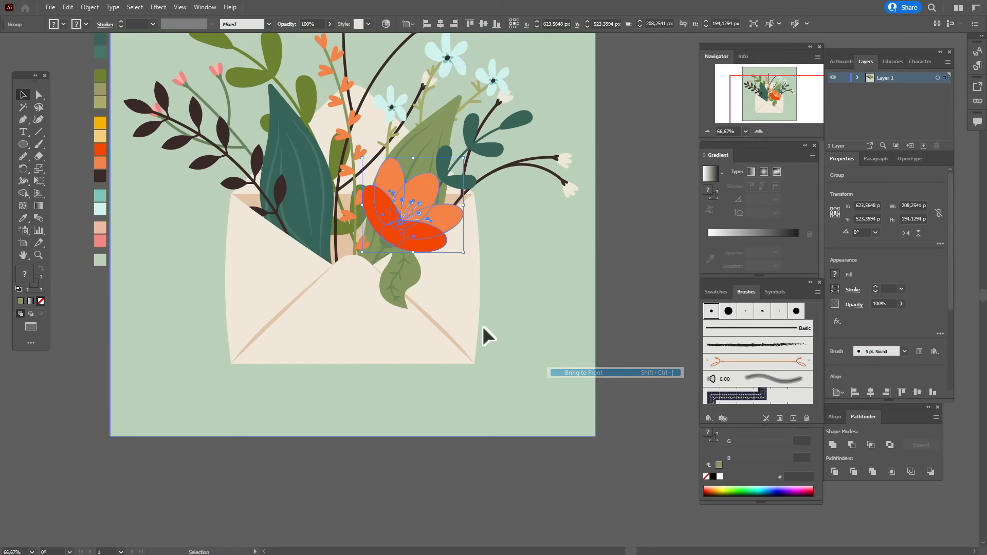
Step: Make a vertically reflected copy of the wavy leaf, rotate it sideways and place it to the left of the orange flower
{"action": "left_click", "coordinate": [417, 275]}
{"action": "right_click", "coordinate": [416, 276]}
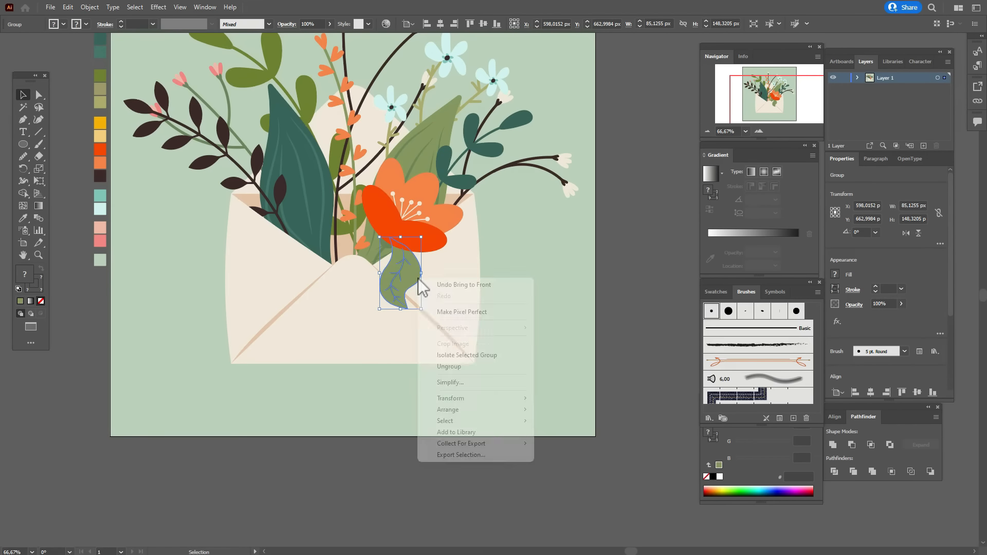
{"action": "mouse_move", "coordinate": [496, 398]}
{"action": "left_click", "coordinate": [594, 437]}
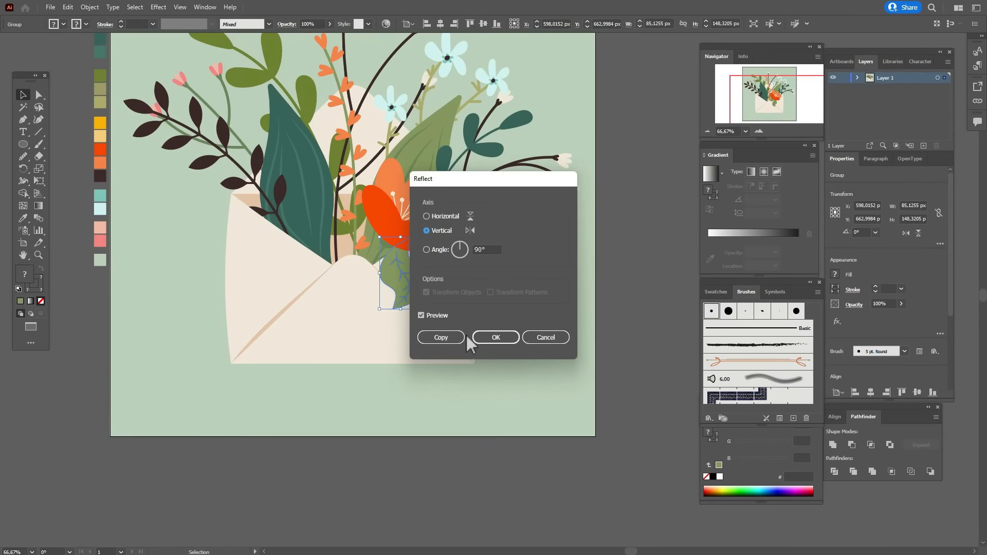
{"action": "left_click", "coordinate": [444, 338]}
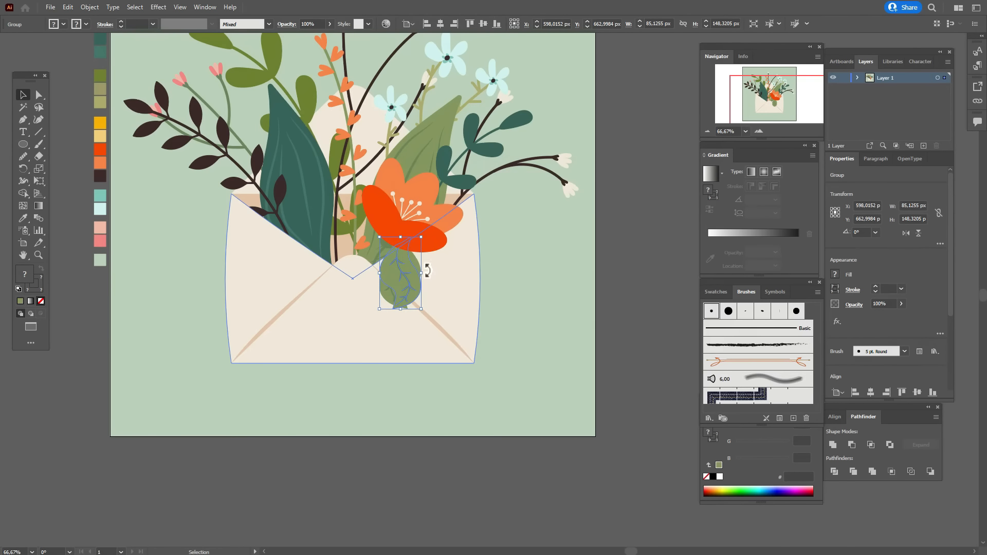
{"action": "left_click_drag", "start_coordinate": [427, 271], "coordinate": [399, 272]}
{"action": "mouse_move", "coordinate": [354, 250]}
{"action": "left_mouse_down"}
{"action": "mouse_move", "coordinate": [347, 233]}
{"action": "mouse_move", "coordinate": [396, 234]}
{"action": "mouse_move", "coordinate": [359, 234]}
{"action": "left_mouse_up"}
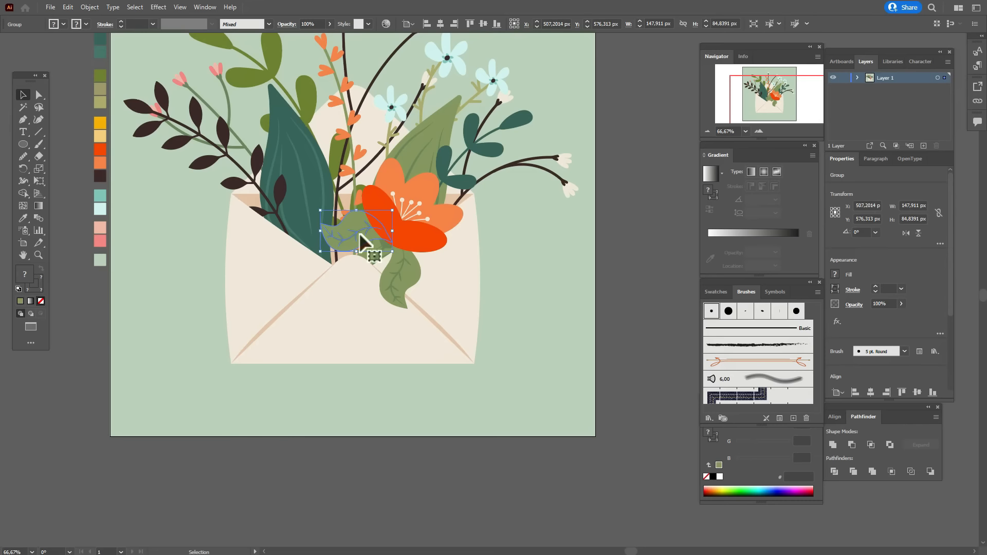
Step: Make a vertically reflected copy of the orange flower with both wavy leaves and place it over the envelope's upper left corner
{"action": "left_click", "coordinate": [629, 280]}
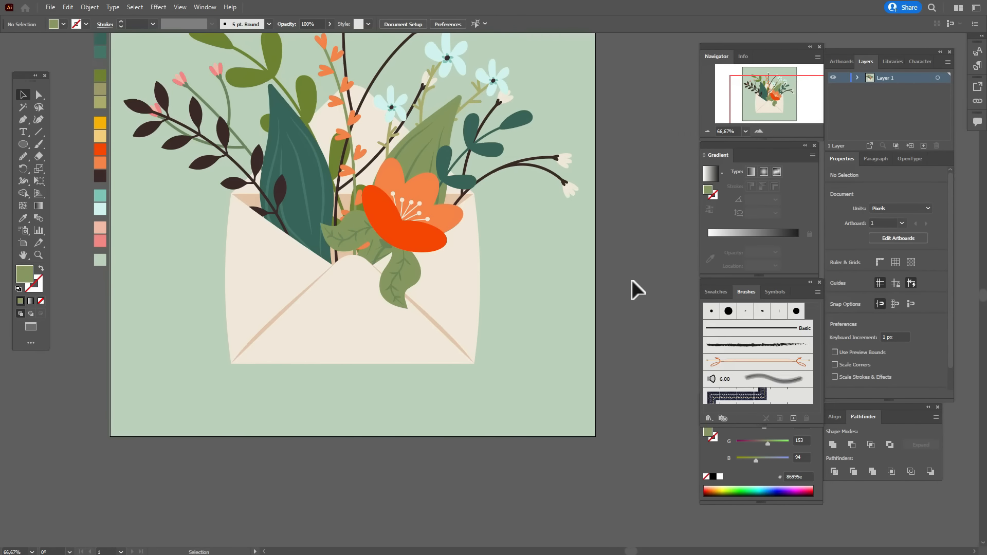
{"action": "left_click", "coordinate": [363, 236], "text": "shift"}
{"action": "left_click", "coordinate": [413, 233], "text": "shift"}
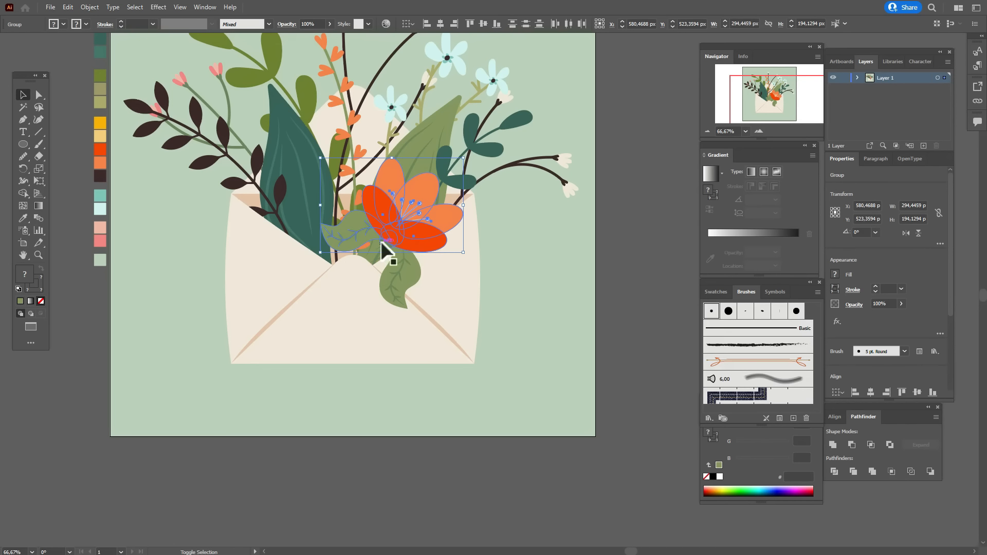
{"action": "left_click", "coordinate": [407, 267], "text": "shift"}
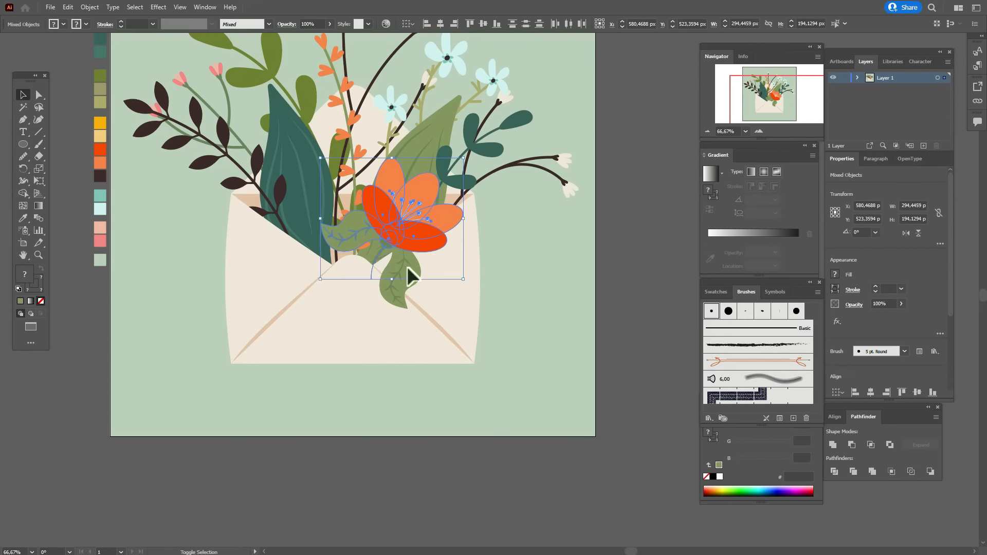
{"action": "right_click", "coordinate": [409, 268]}
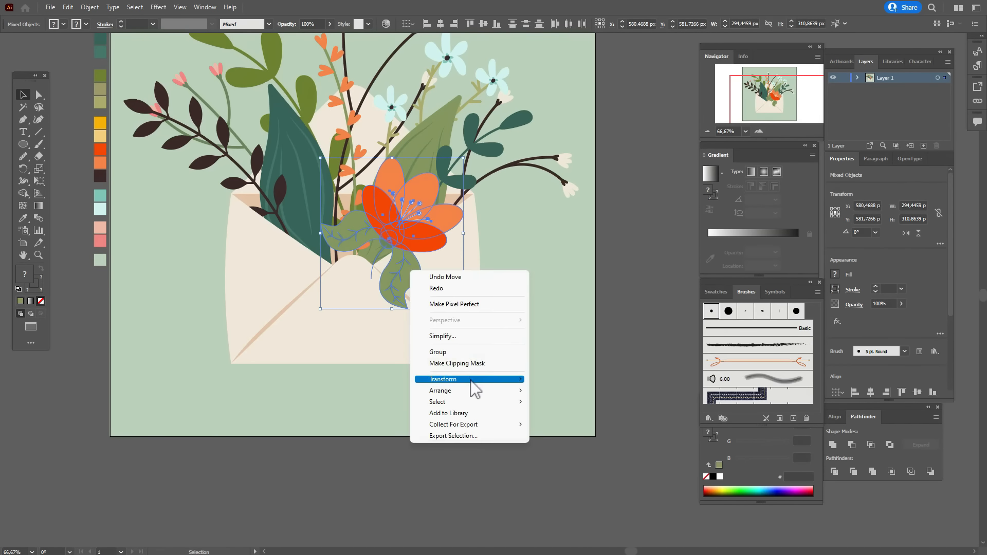
{"action": "mouse_move", "coordinate": [470, 380]}
{"action": "left_click", "coordinate": [557, 417]}
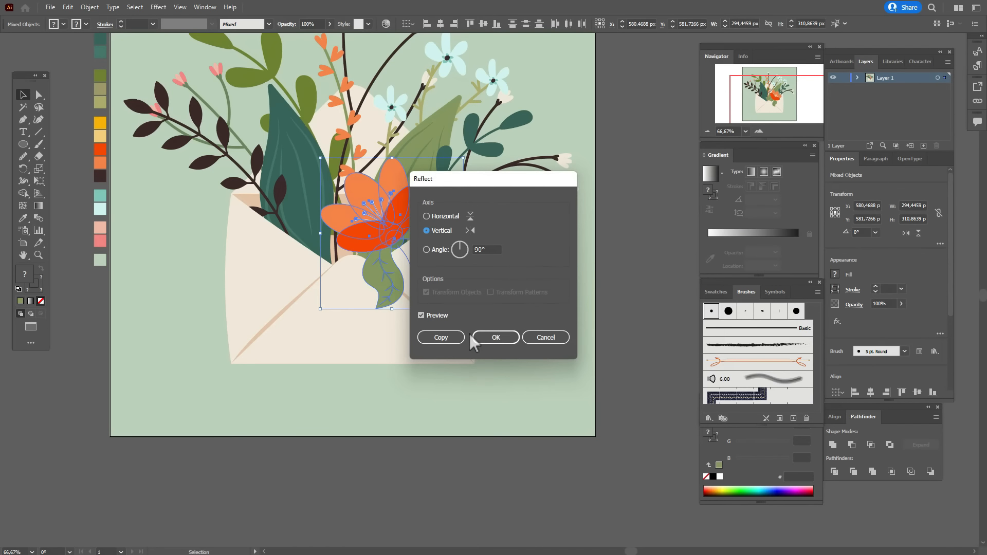
{"action": "left_click", "coordinate": [441, 337]}
{"action": "left_click_drag", "start_coordinate": [355, 226], "coordinate": [262, 198]}
Step: Bring the envelope front together with both flowers and their leaves to the front
{"action": "left_click", "coordinate": [294, 296], "text": "shift"}
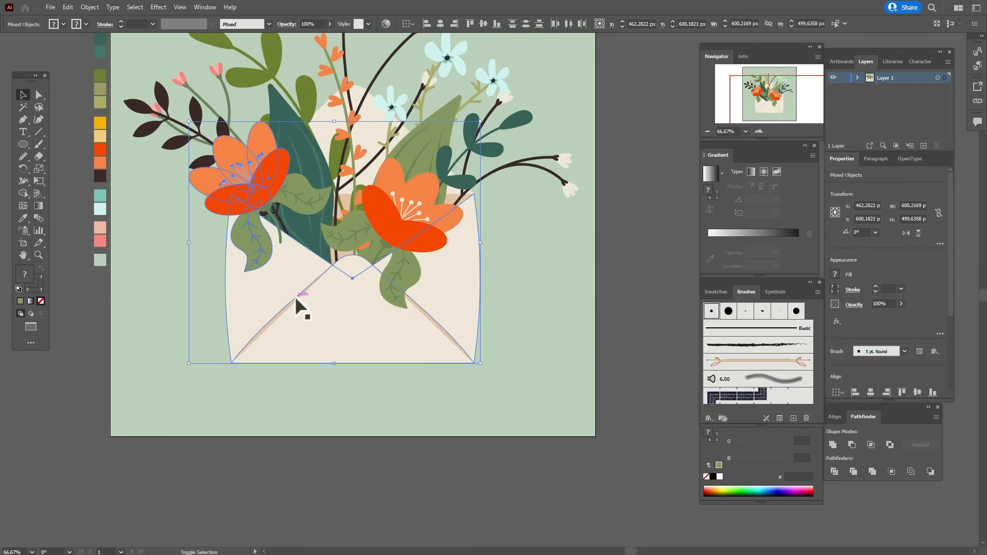
{"action": "left_click", "coordinate": [424, 248], "text": "shift"}
{"action": "right_click", "coordinate": [426, 246]}
{"action": "left_click", "coordinate": [576, 367]}
{"action": "left_click", "coordinate": [649, 311]}
Step: Recolor the mirrored flower's two front petals with the teal palette swatch
{"action": "key", "text": "a"}
{"action": "left_click", "coordinate": [226, 203]}
{"action": "left_click", "coordinate": [272, 169], "text": "shift"}
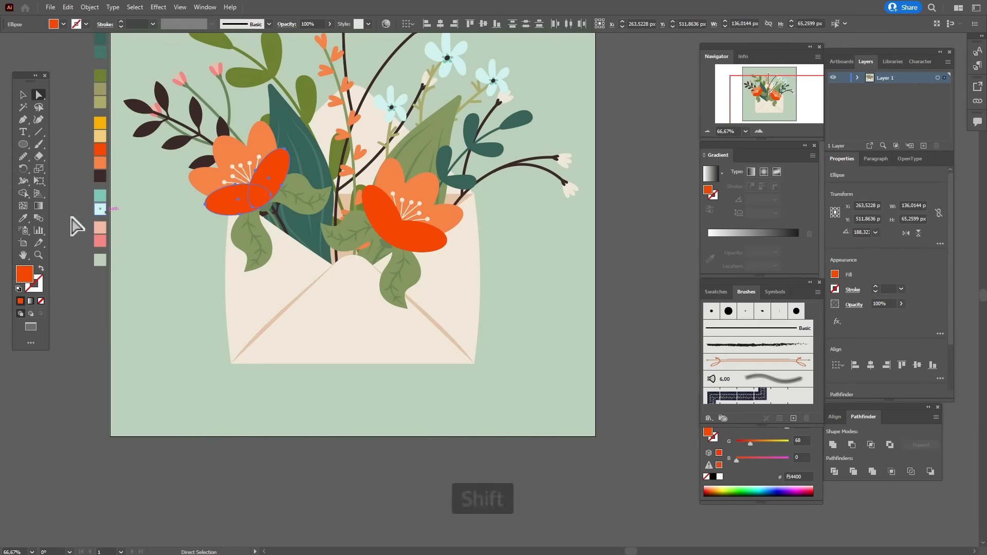
{"action": "left_click", "coordinate": [23, 218]}
{"action": "left_click", "coordinate": [100, 196]}
Step: Recolor the mirrored flower's back petals with the pale aqua palette swatch
{"action": "left_click", "coordinate": [205, 180]}
{"action": "left_click", "coordinate": [260, 142], "text": "shift"}
{"action": "left_click", "coordinate": [23, 218]}
{"action": "left_click", "coordinate": [100, 209]}
Step: Ungroup the blue flower so its parts can be selected separately
{"action": "left_click", "coordinate": [23, 95]}
{"action": "right_click", "coordinate": [234, 166]}
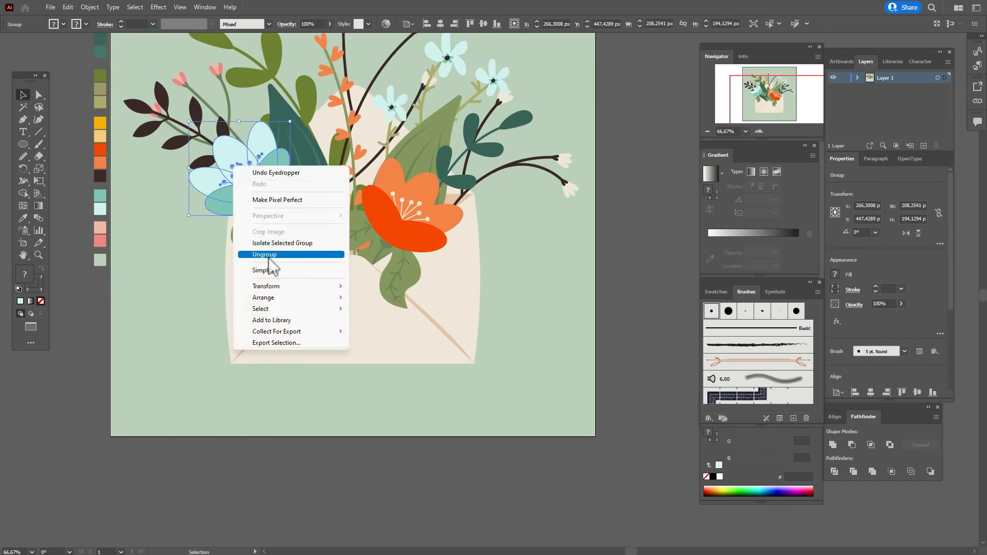
{"action": "left_click", "coordinate": [268, 255]}
Step: Try to recolor the blue flower's stamen lines with the dark brown palette swatch
{"action": "left_click", "coordinate": [208, 234]}
{"action": "left_click", "coordinate": [224, 181]}
{"action": "left_click", "coordinate": [243, 176]}
{"action": "left_click", "coordinate": [23, 217]}
{"action": "left_click", "coordinate": [100, 176]}
{"action": "key", "text": "ctrl+z"}
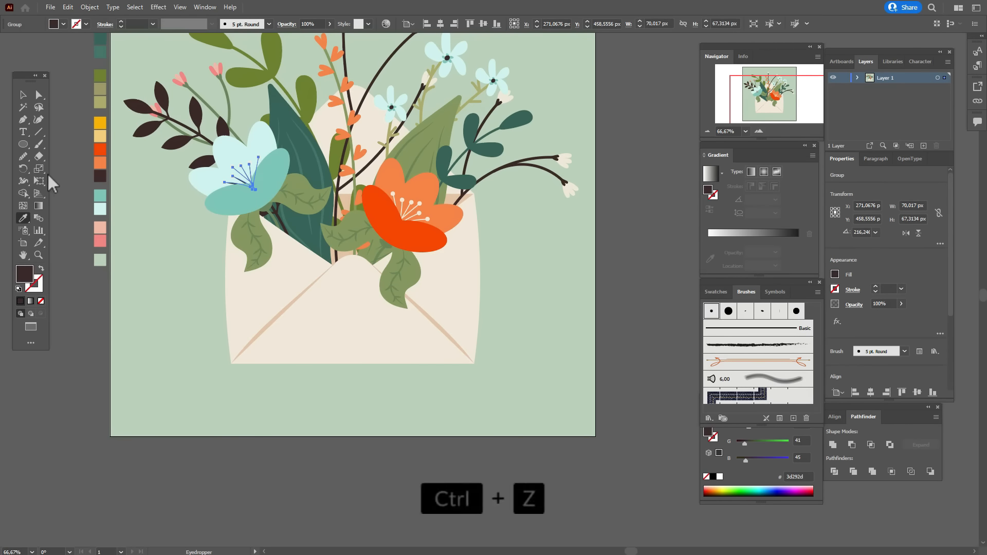
Step: Expand the blue flower's stamen lines into filled shapes
{"action": "left_click", "coordinate": [89, 7]}
{"action": "left_click", "coordinate": [121, 140]}
{"action": "left_click", "coordinate": [23, 95]}
{"action": "left_click", "coordinate": [77, 134]}
{"action": "left_click", "coordinate": [233, 167]}
{"action": "key", "text": "ctrl+space"}
{"action": "left_click_drag", "start_coordinate": [359, 267], "coordinate": [453, 274]}
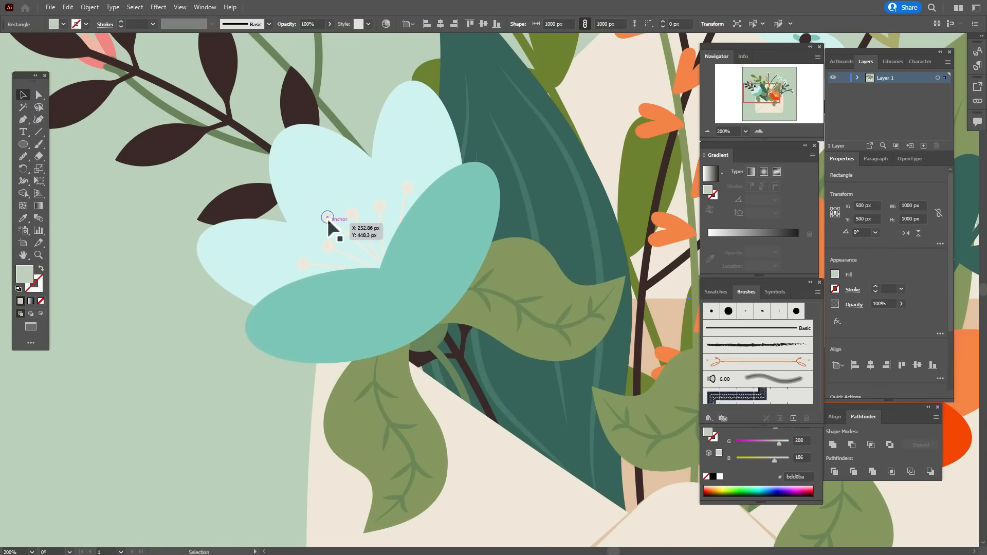
Step: Select the round stamen tips of the blue flower and expand them
{"action": "left_click", "coordinate": [327, 218]}
{"action": "left_click", "coordinate": [352, 214], "text": "shift"}
{"action": "left_click", "coordinate": [380, 206], "text": "shift"}
{"action": "left_click", "coordinate": [408, 187], "text": "shift"}
{"action": "left_click", "coordinate": [328, 246], "text": "shift"}
{"action": "left_click", "coordinate": [348, 259], "text": "shift"}
{"action": "left_click", "coordinate": [90, 7]}
{"action": "left_click", "coordinate": [122, 142]}
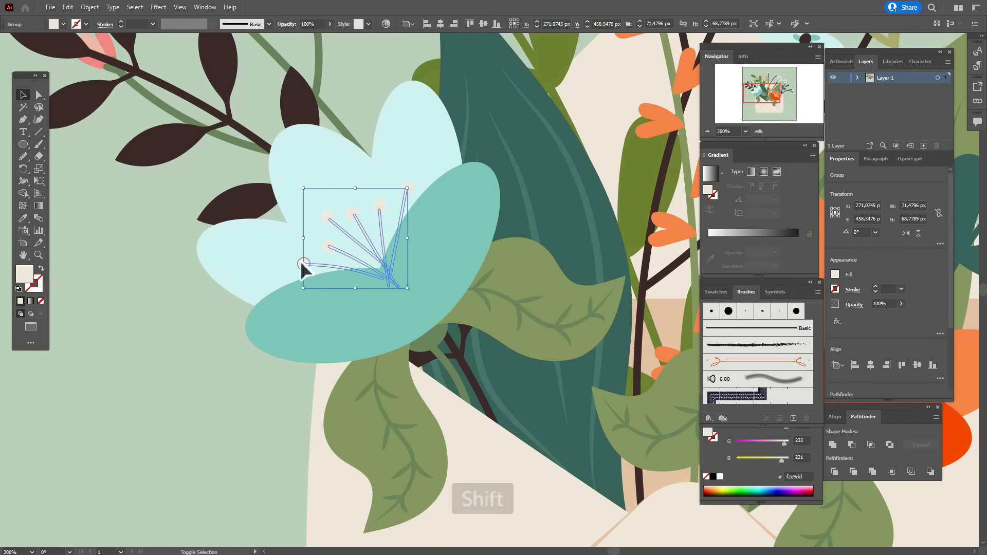
Step: Unite the blue flower's stamen lines and round tips into one shape and color it dark brown
{"action": "left_click", "coordinate": [328, 246]}
{"action": "left_click", "coordinate": [304, 263], "text": "shift"}
{"action": "left_click", "coordinate": [327, 216], "text": "shift"}
{"action": "left_click", "coordinate": [352, 213], "text": "shift"}
{"action": "left_click", "coordinate": [380, 207], "text": "shift"}
{"action": "left_click", "coordinate": [407, 188], "text": "shift"}
{"action": "left_click", "coordinate": [381, 238], "text": "shift"}
{"action": "left_click", "coordinate": [832, 445]}
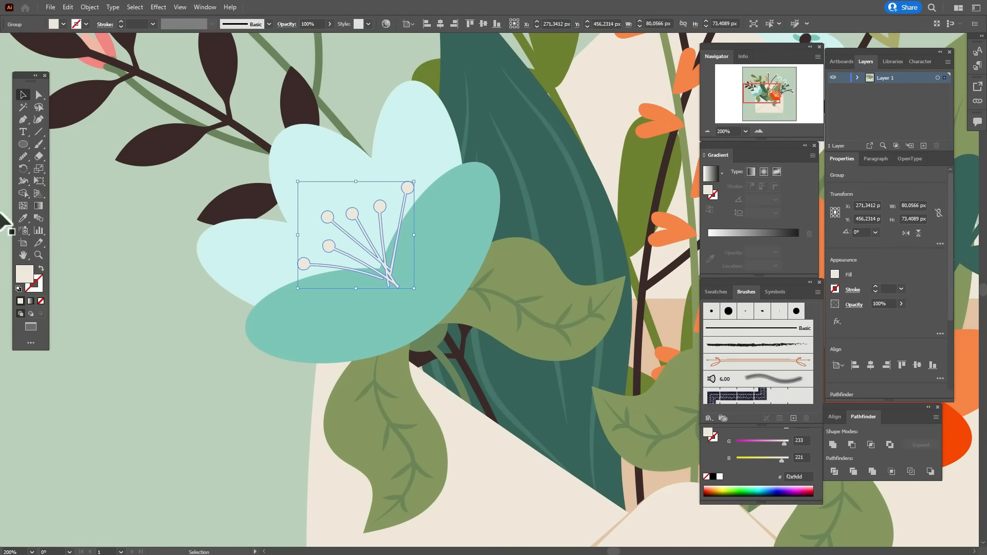
{"action": "left_click", "coordinate": [465, 235]}
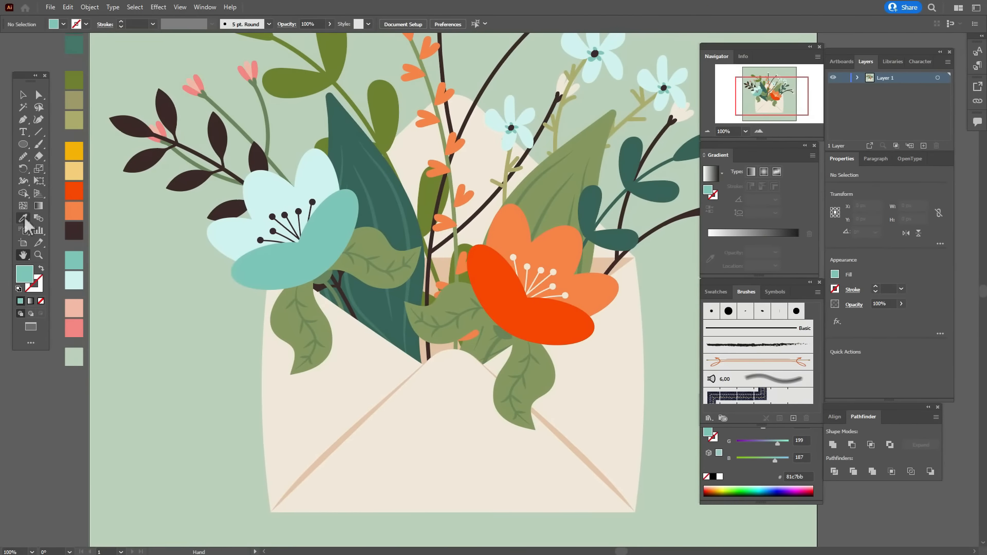
Step: Paint a closed three-pronged petal outline in golden yellow (#f5b100) in the empty area left of the envelope
{"action": "key", "text": "i"}
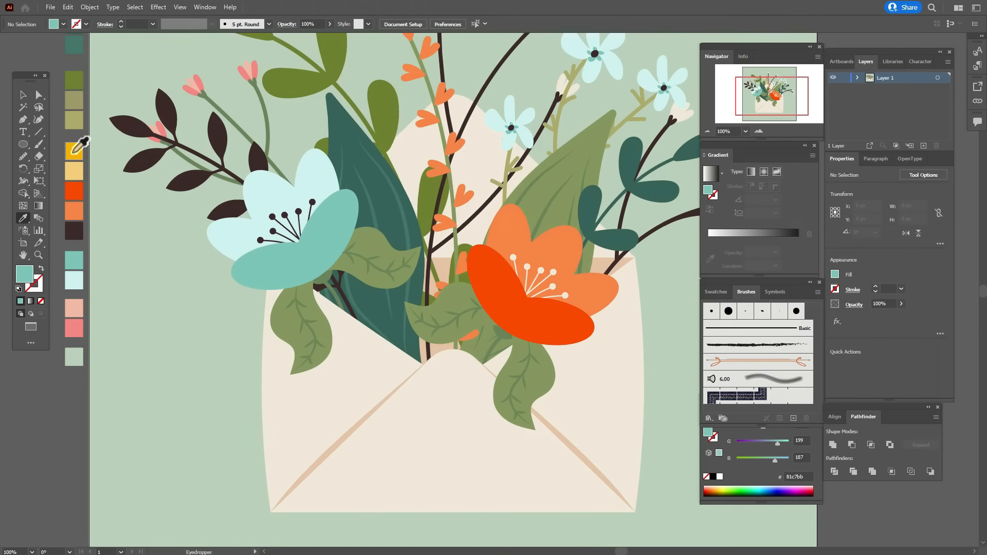
{"action": "left_click", "coordinate": [72, 152]}
{"action": "left_click", "coordinate": [40, 145]}
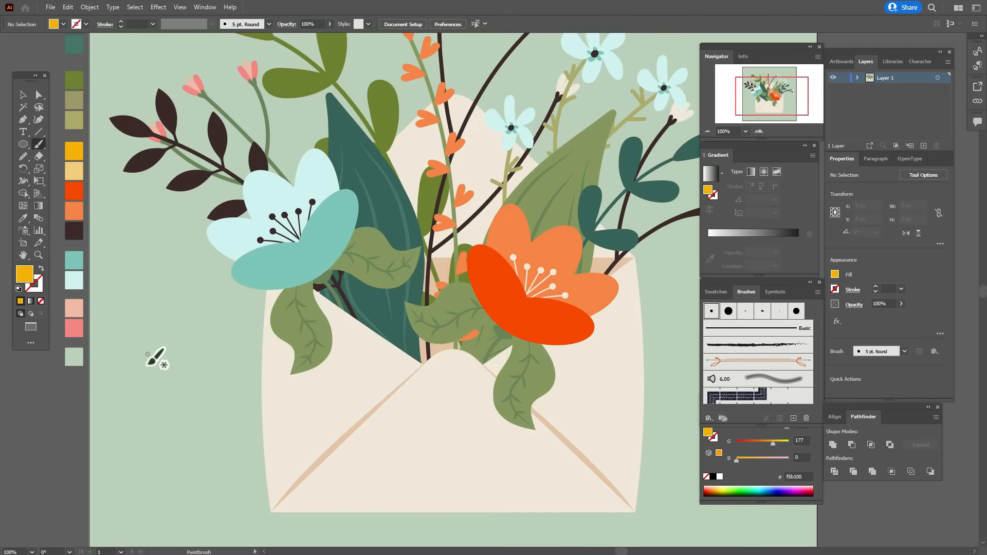
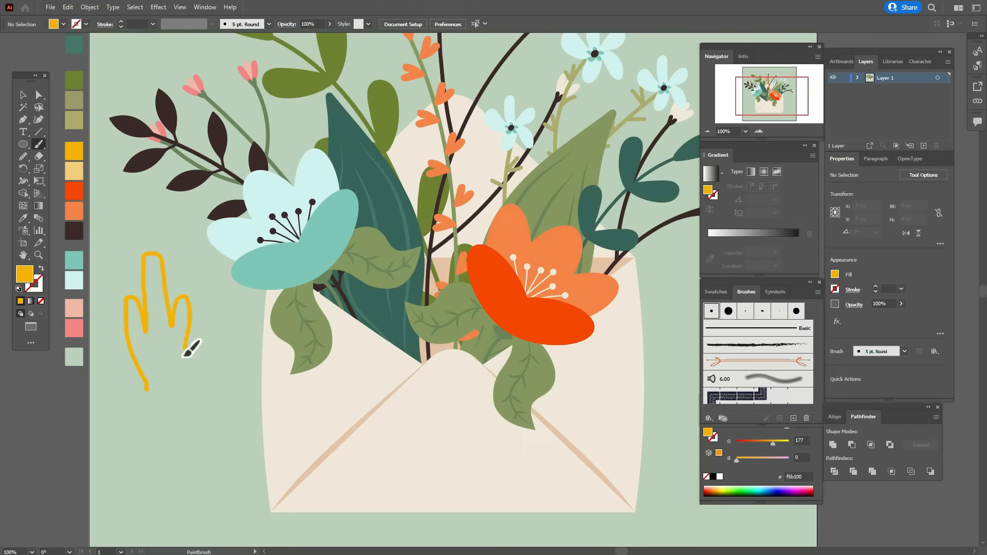
{"action": "key", "text": "alt"}
{"action": "left_click_drag", "start_coordinate": [152, 397], "coordinate": [141, 382]}
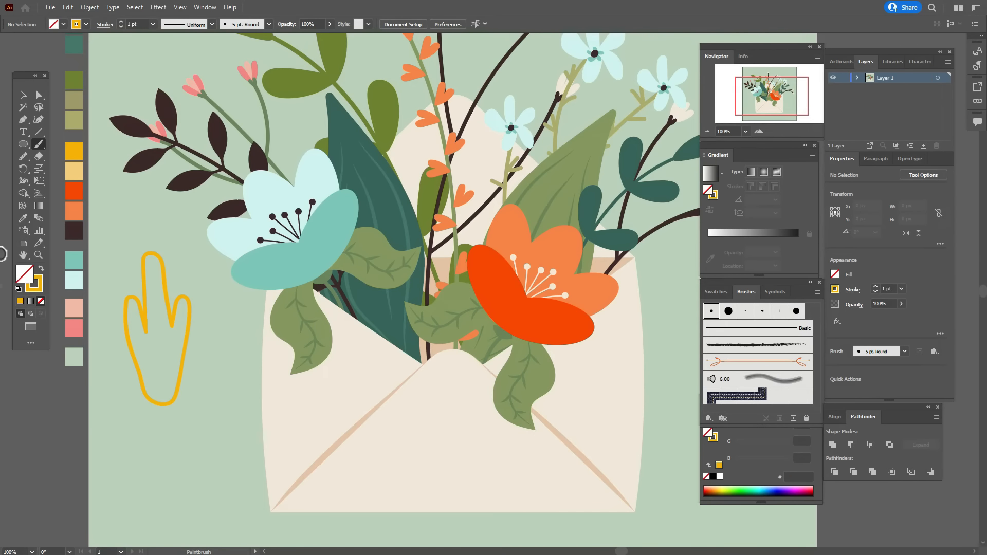
Step: Turn the yellow outline into a solid filled shape about 88 by 208 px and move it slightly up
{"action": "left_click", "coordinate": [172, 313]}
{"action": "left_click", "coordinate": [42, 269]}
{"action": "left_click", "coordinate": [57, 393]}
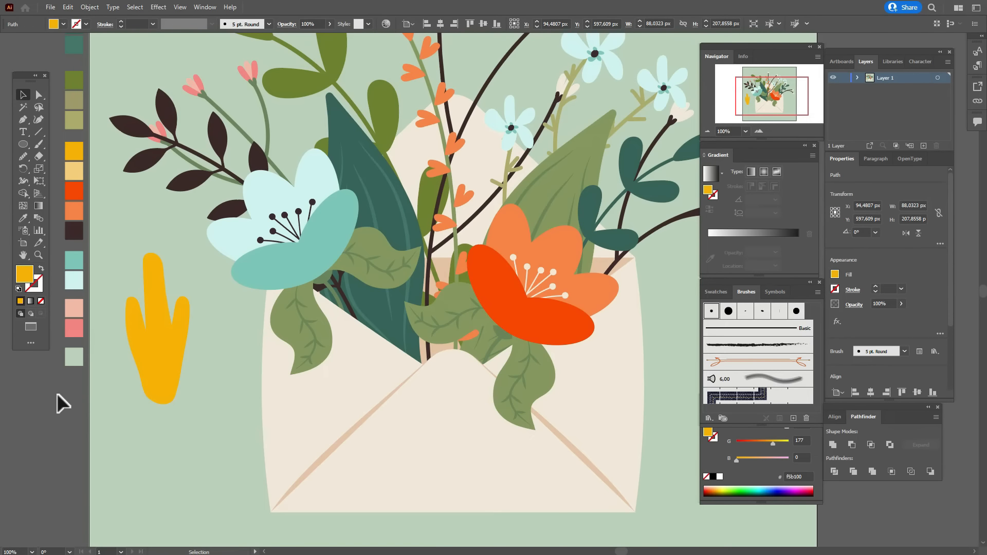
{"action": "left_click_drag", "start_coordinate": [150, 375], "coordinate": [147, 360]}
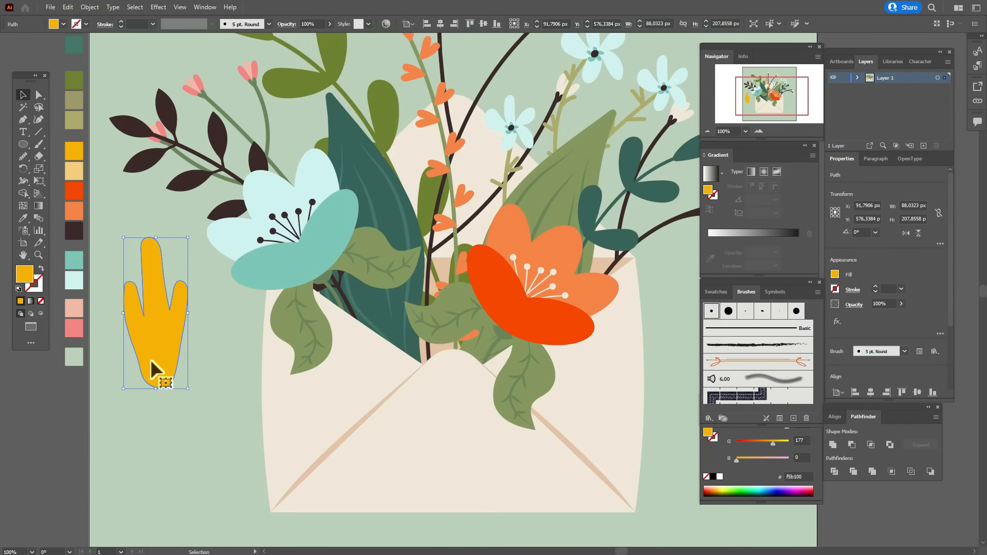
Step: Make a horizontally reflected copy of the yellow petal shape and place it directly below the original
{"action": "right_click", "coordinate": [150, 360]}
{"action": "mouse_move", "coordinate": [226, 297]}
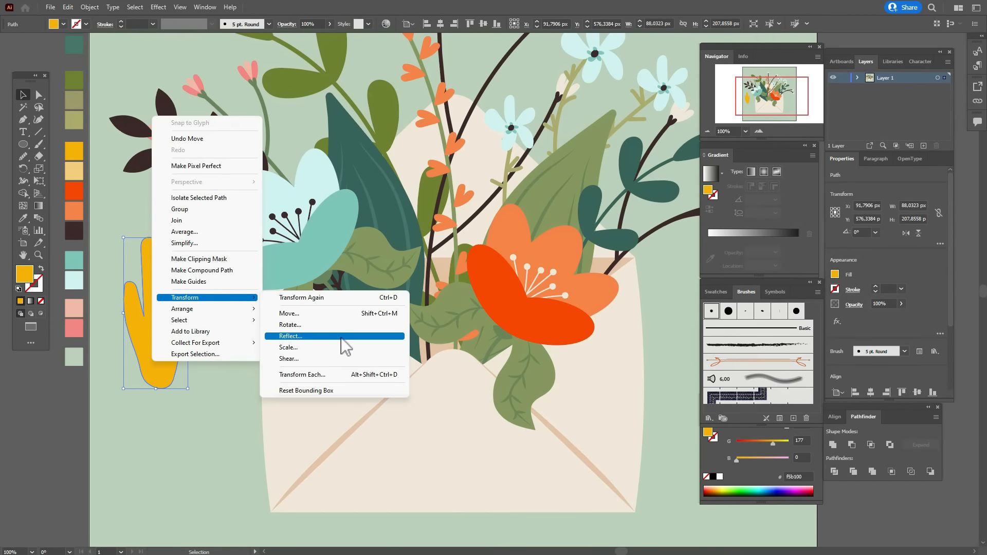
{"action": "left_click", "coordinate": [341, 336]}
{"action": "left_click", "coordinate": [452, 216]}
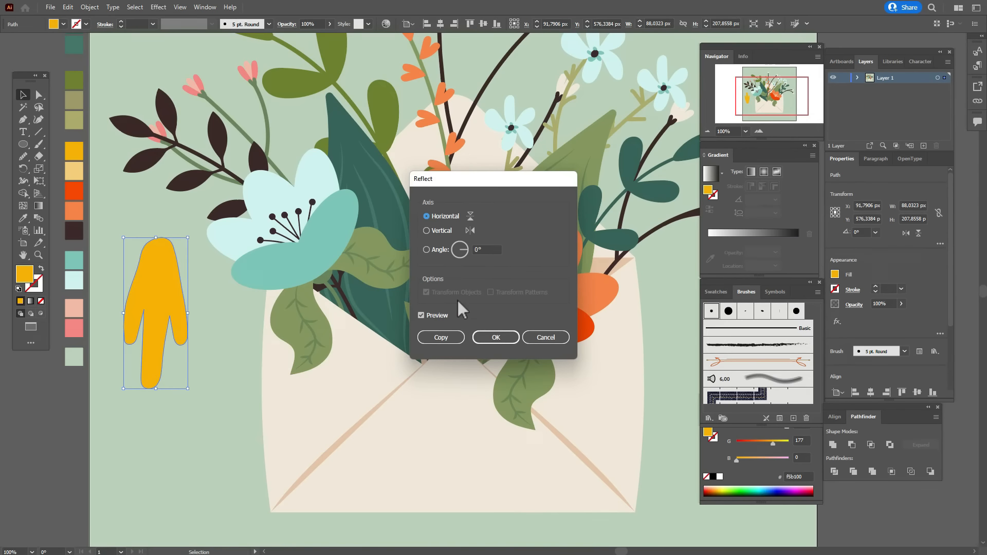
{"action": "left_click", "coordinate": [445, 339]}
{"action": "left_click_drag", "start_coordinate": [154, 323], "coordinate": [155, 418]}
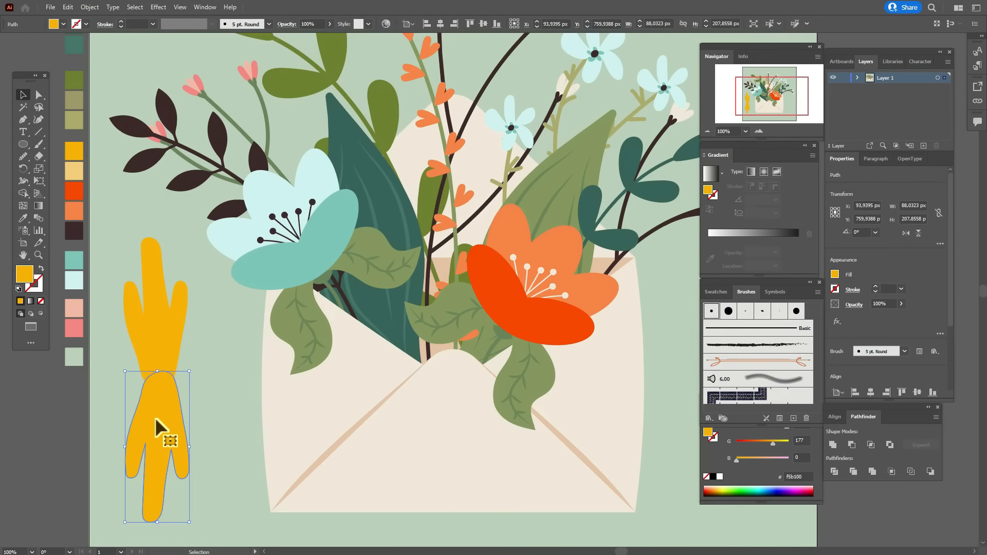
Step: Select both yellow petal shapes, make a copy rotated 60°, and repeat the transformation to form a full flower
{"action": "left_click", "coordinate": [166, 347], "text": "shift"}
{"action": "right_click", "coordinate": [167, 344]}
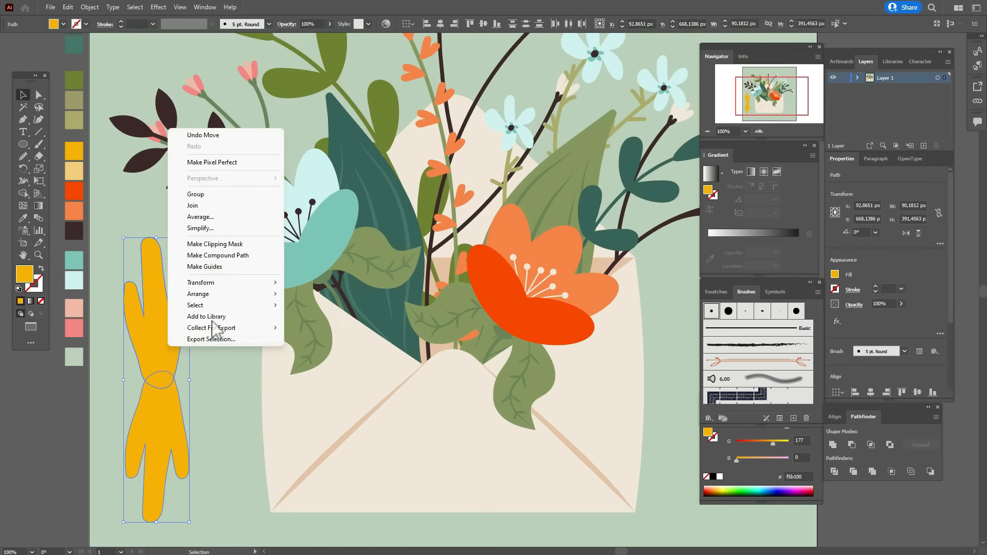
{"action": "mouse_move", "coordinate": [261, 284]}
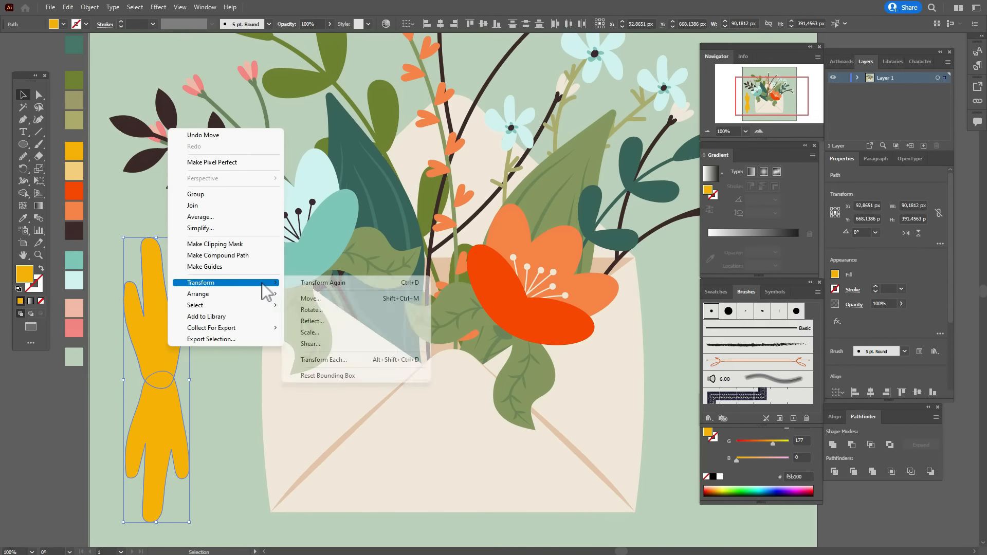
{"action": "left_click", "coordinate": [340, 313]}
{"action": "type", "text": "60"}
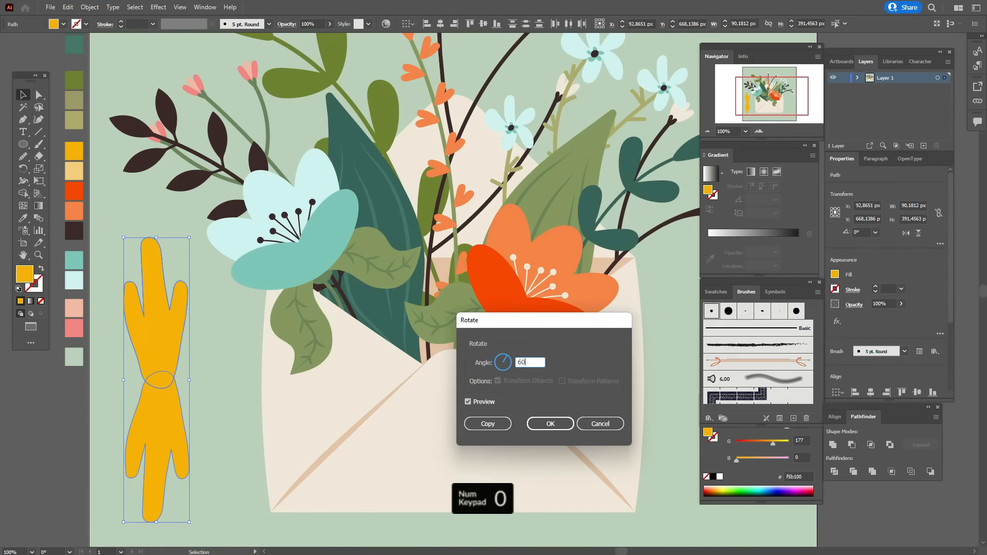
{"action": "left_click", "coordinate": [491, 425]}
{"action": "key", "text": "ctrl+d"}
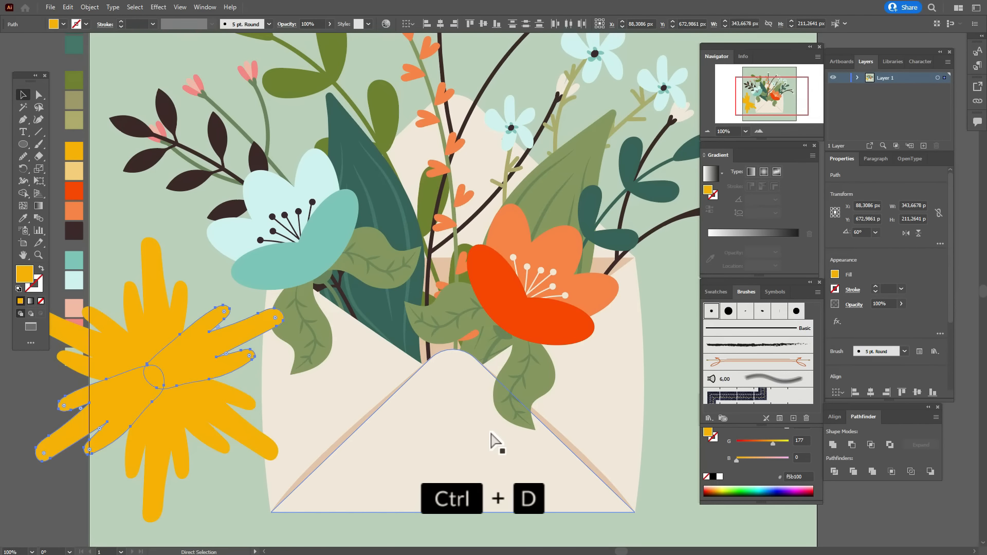
{"action": "left_click", "coordinate": [27, 384]}
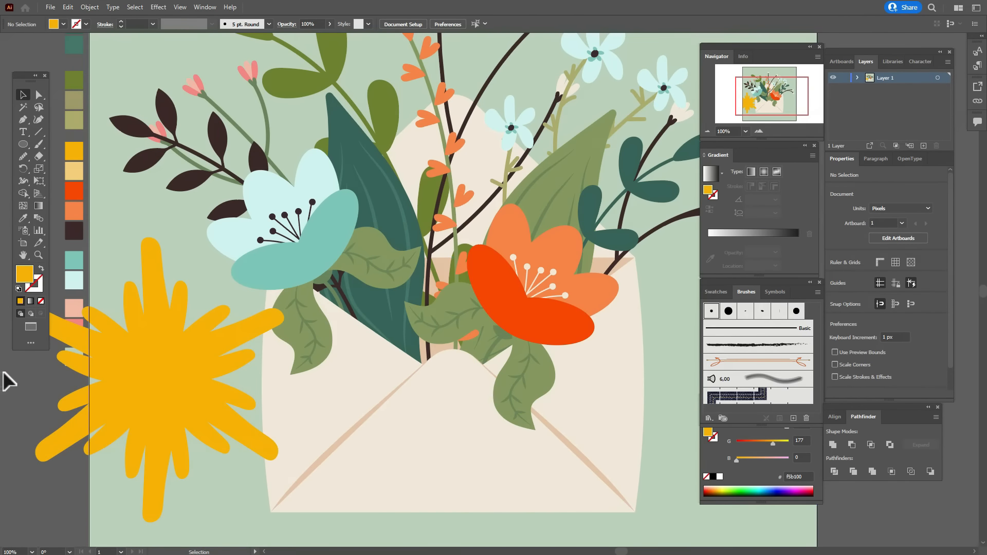
Step: Draw a dark brown (#3d292d) circle about 66 px wide at the yellow flower's center and make its outline slightly irregular
{"action": "left_click", "coordinate": [73, 231]}
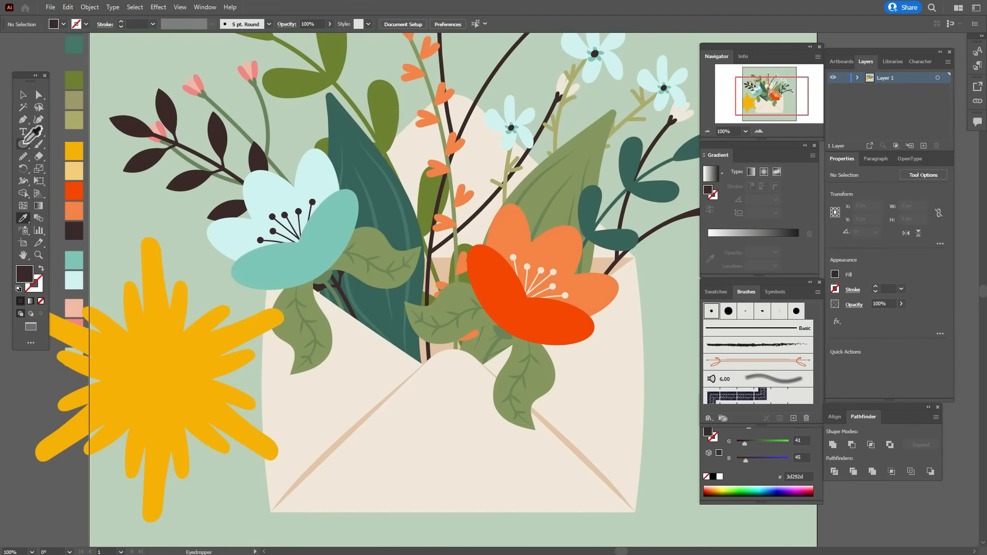
{"action": "left_click", "coordinate": [22, 144]}
{"action": "mouse_move", "coordinate": [141, 352]}
{"action": "left_mouse_down"}
{"action": "mouse_move", "coordinate": [183, 393]}
{"action": "mouse_move", "coordinate": [160, 377]}
{"action": "mouse_move", "coordinate": [158, 343]}
{"action": "mouse_move", "coordinate": [148, 400]}
{"action": "left_mouse_up"}
{"action": "left_click", "coordinate": [22, 95]}
{"action": "left_click", "coordinate": [38, 94]}
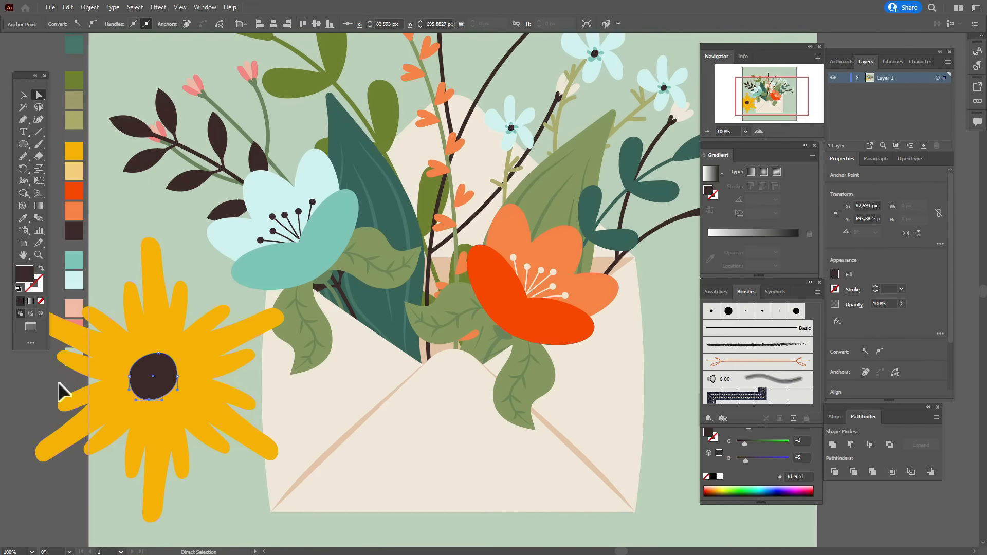
{"action": "left_click", "coordinate": [49, 377]}
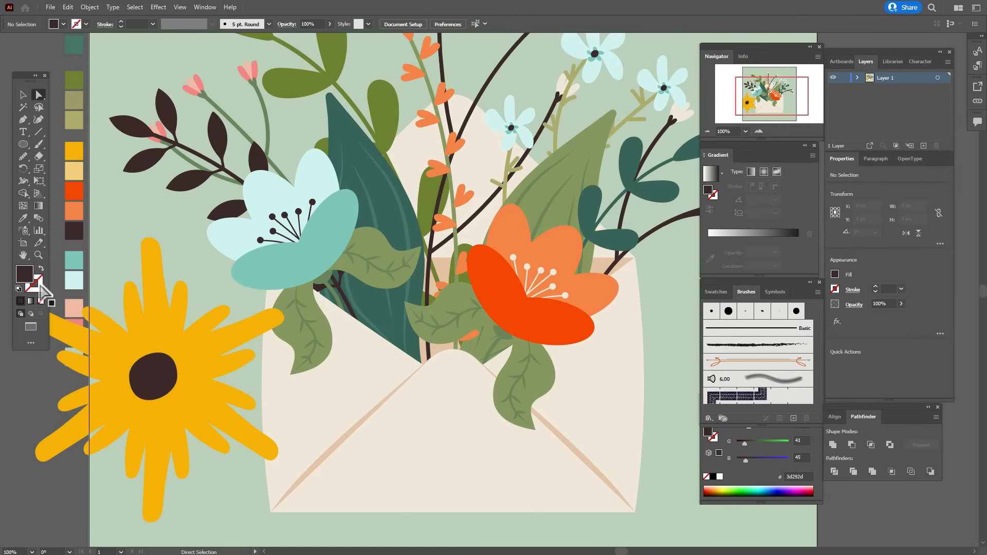
Step: Paint short pale yellow (#f5ce78) lines radiating from the dark center across the yellow petals
{"action": "left_click", "coordinate": [275, 320]}
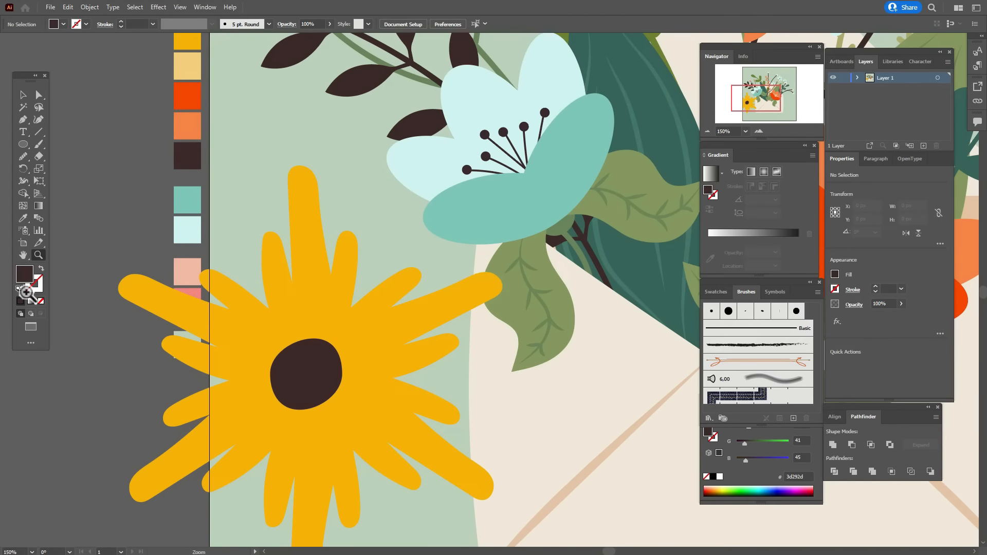
{"action": "left_click", "coordinate": [22, 255]}
{"action": "left_click_drag", "start_coordinate": [502, 348], "coordinate": [423, 373]}
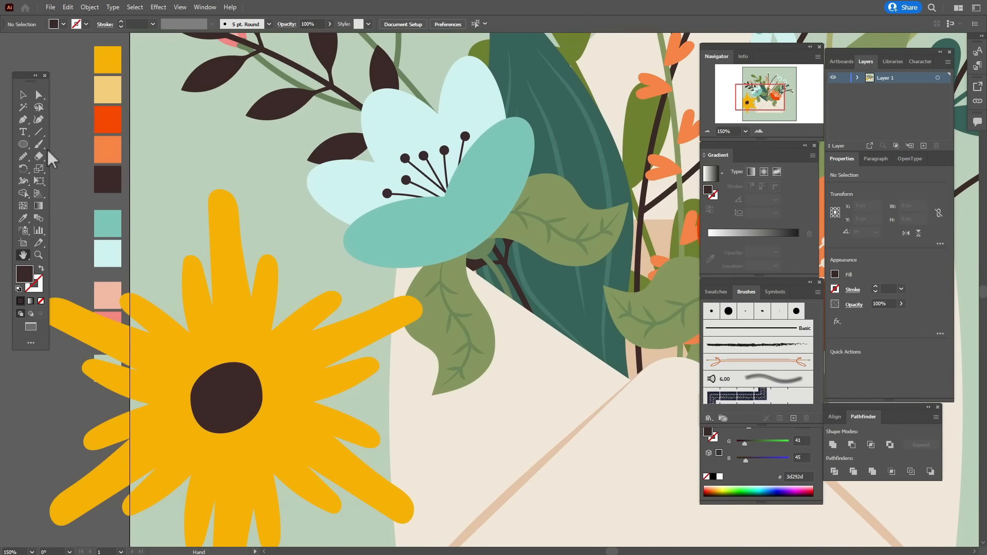
{"action": "left_click", "coordinate": [24, 218]}
{"action": "left_click", "coordinate": [104, 88]}
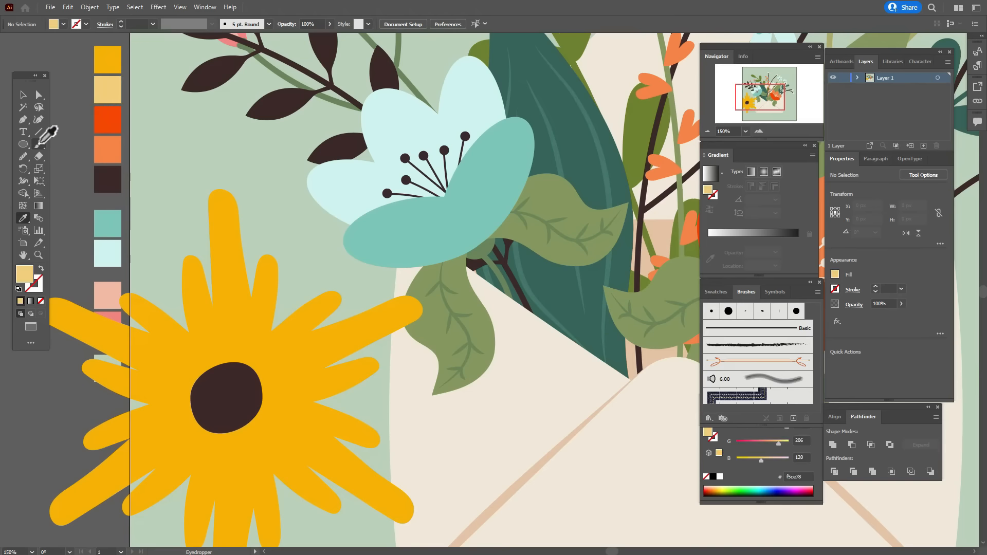
{"action": "left_click", "coordinate": [38, 144]}
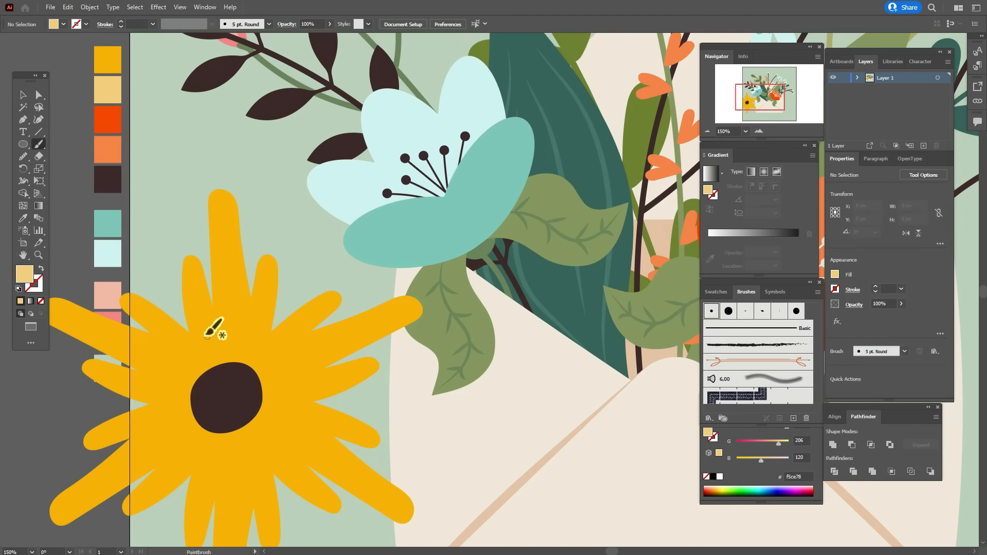
{"action": "left_click_drag", "start_coordinate": [200, 316], "coordinate": [219, 382]}
{"action": "left_click_drag", "start_coordinate": [225, 308], "coordinate": [232, 369]}
{"action": "mouse_move", "coordinate": [250, 376]}
{"action": "left_mouse_down"}
{"action": "mouse_move", "coordinate": [258, 318]}
{"action": "mouse_move", "coordinate": [297, 335]}
{"action": "left_mouse_up"}
{"action": "mouse_move", "coordinate": [257, 388]}
{"action": "left_mouse_down"}
{"action": "mouse_move", "coordinate": [323, 374]}
{"action": "mouse_move", "coordinate": [295, 442]}
{"action": "left_mouse_up"}
{"action": "mouse_move", "coordinate": [252, 415]}
{"action": "left_mouse_down"}
{"action": "mouse_move", "coordinate": [264, 483]}
{"action": "mouse_move", "coordinate": [235, 475]}
{"action": "left_mouse_up"}
{"action": "left_click_drag", "start_coordinate": [214, 421], "coordinate": [200, 486]}
{"action": "mouse_move", "coordinate": [206, 421]}
{"action": "left_mouse_down"}
{"action": "mouse_move", "coordinate": [179, 467]}
{"action": "mouse_move", "coordinate": [158, 454]}
{"action": "left_mouse_up"}
{"action": "mouse_move", "coordinate": [195, 407]}
{"action": "left_mouse_down"}
{"action": "mouse_move", "coordinate": [146, 425]}
{"action": "mouse_move", "coordinate": [139, 380]}
{"action": "left_mouse_up"}
{"action": "left_click_drag", "start_coordinate": [212, 381], "coordinate": [157, 356]}
Step: Select all the pale yellow radiating lines and apply a tapered teardrop-like width profile to them
{"action": "key", "text": "v"}
{"action": "left_click", "coordinate": [183, 369]}
{"action": "left_click", "coordinate": [205, 344], "text": "shift"}
{"action": "left_click", "coordinate": [228, 338], "text": "shift"}
{"action": "left_click", "coordinate": [251, 342], "text": "shift"}
{"action": "left_click", "coordinate": [278, 352], "text": "shift"}
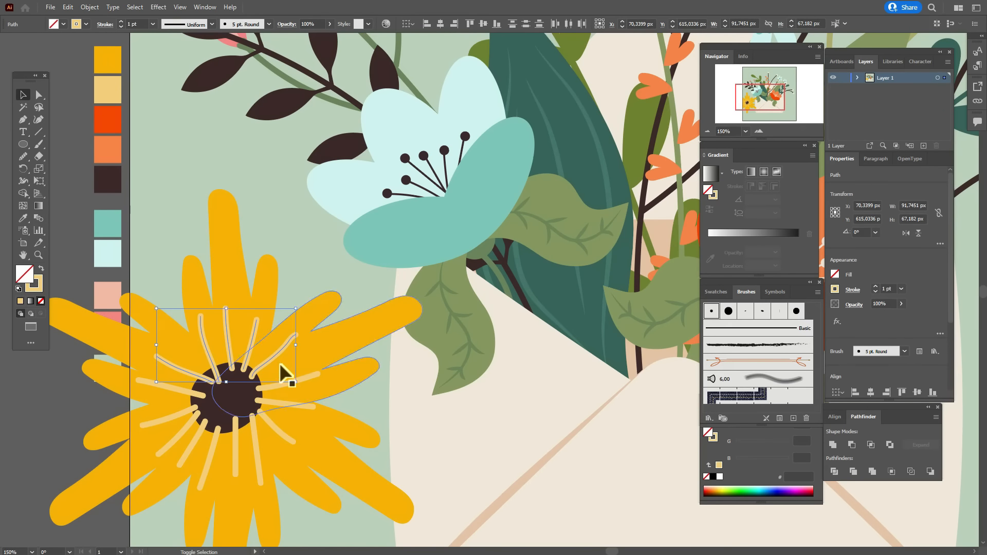
{"action": "left_click", "coordinate": [256, 448], "text": "shift"}
{"action": "left_click", "coordinate": [235, 457], "text": "shift"}
{"action": "left_click", "coordinate": [207, 462], "text": "shift"}
{"action": "left_click", "coordinate": [185, 459], "text": "shift"}
{"action": "left_click", "coordinate": [173, 440], "text": "shift"}
{"action": "left_click", "coordinate": [173, 416], "text": "shift"}
{"action": "left_click", "coordinate": [196, 393], "text": "shift"}
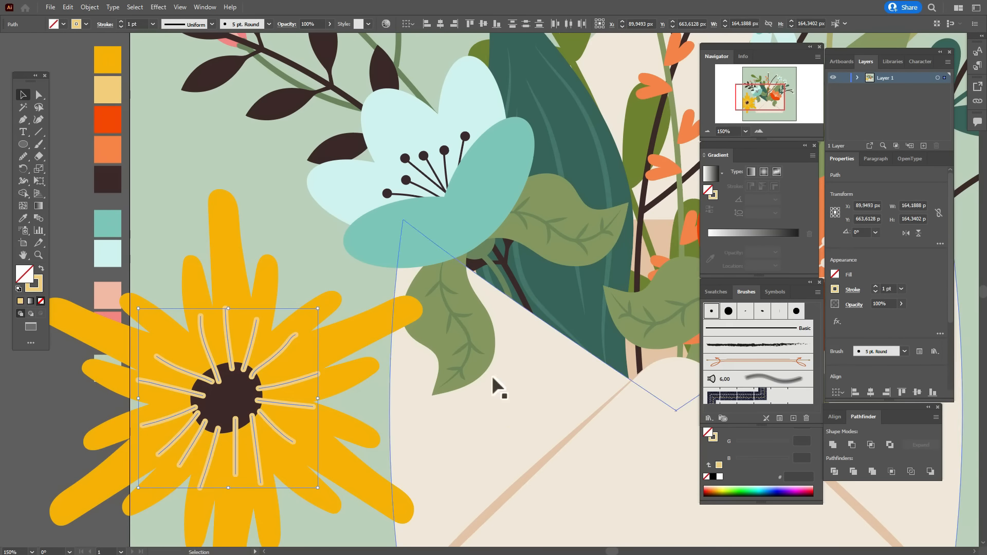
{"action": "left_click", "coordinate": [212, 24]}
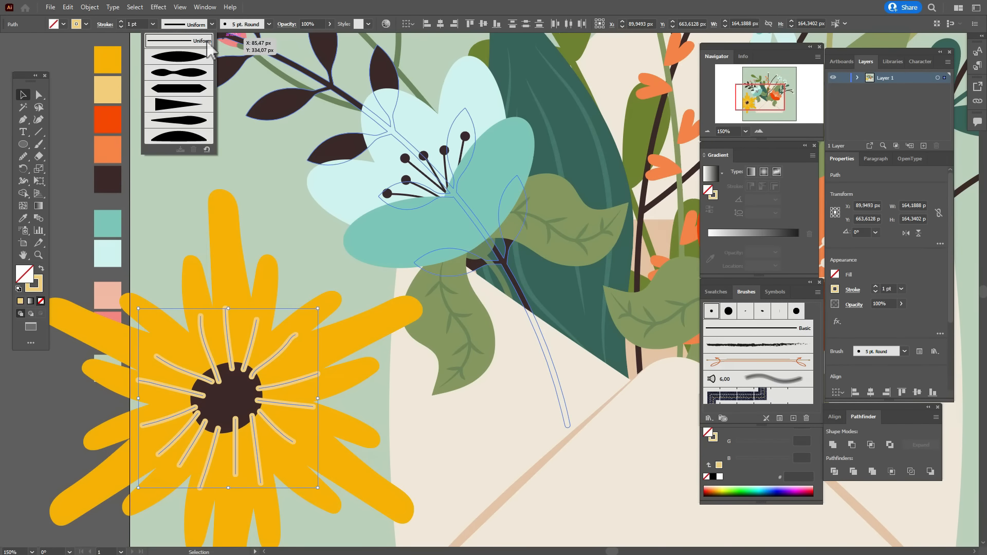
{"action": "left_click", "coordinate": [200, 123]}
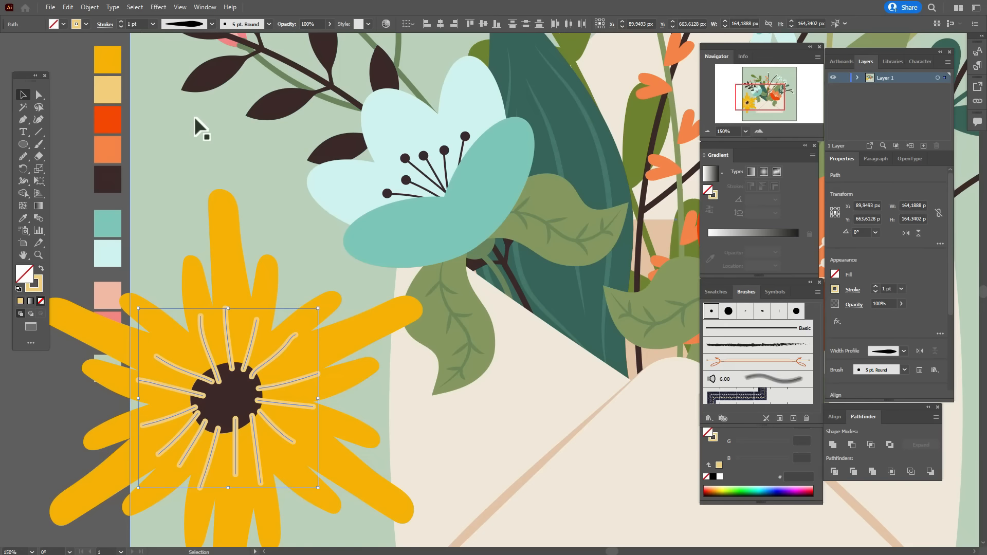
Step: Switch the radiating lines to the Basic brush and set their stroke weight to 5 pt
{"action": "left_click", "coordinate": [761, 328]}
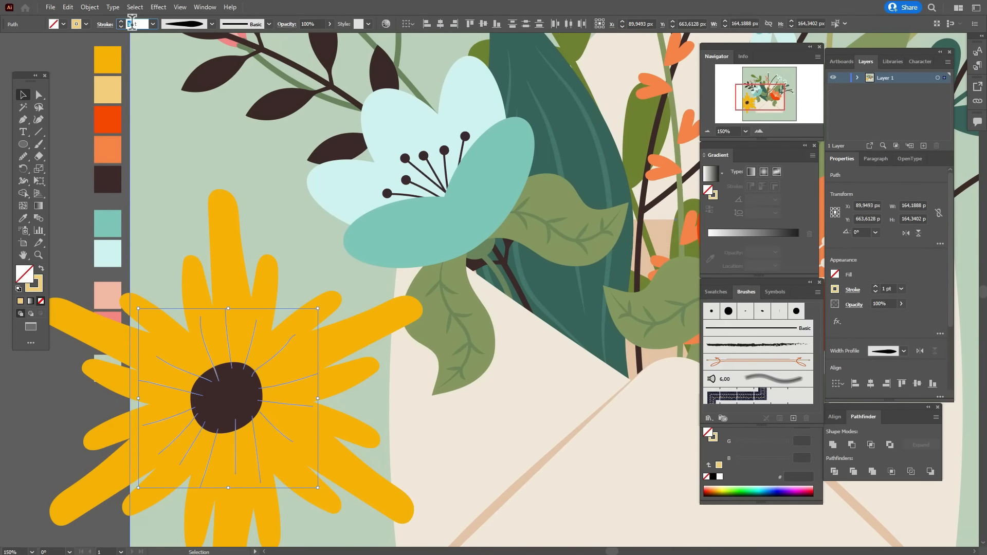
{"action": "type", "text": "5"}
{"action": "key", "text": "Return"}
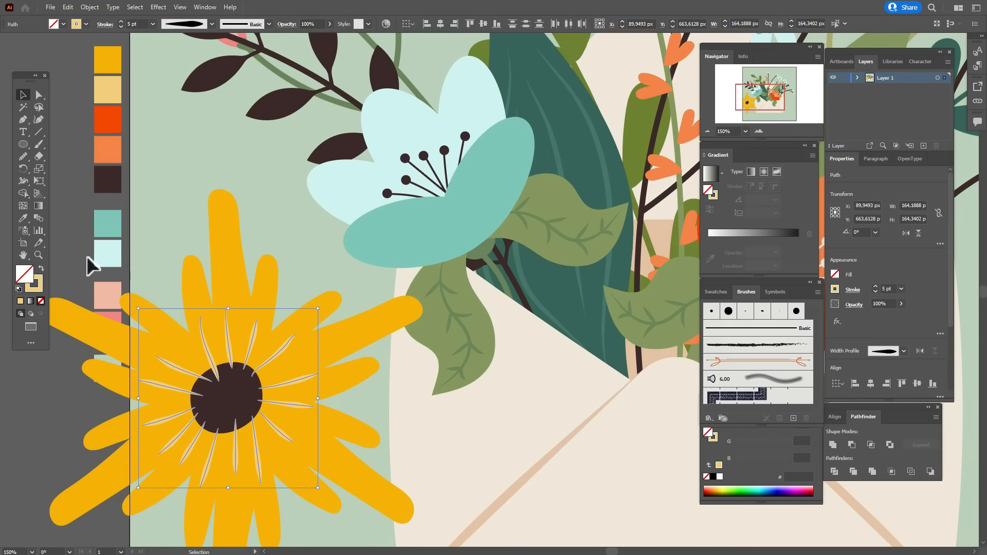
{"action": "left_click", "coordinate": [75, 248]}
Step: Bring the dark brown flower center in front of the pale yellow lines
{"action": "left_click", "coordinate": [251, 402]}
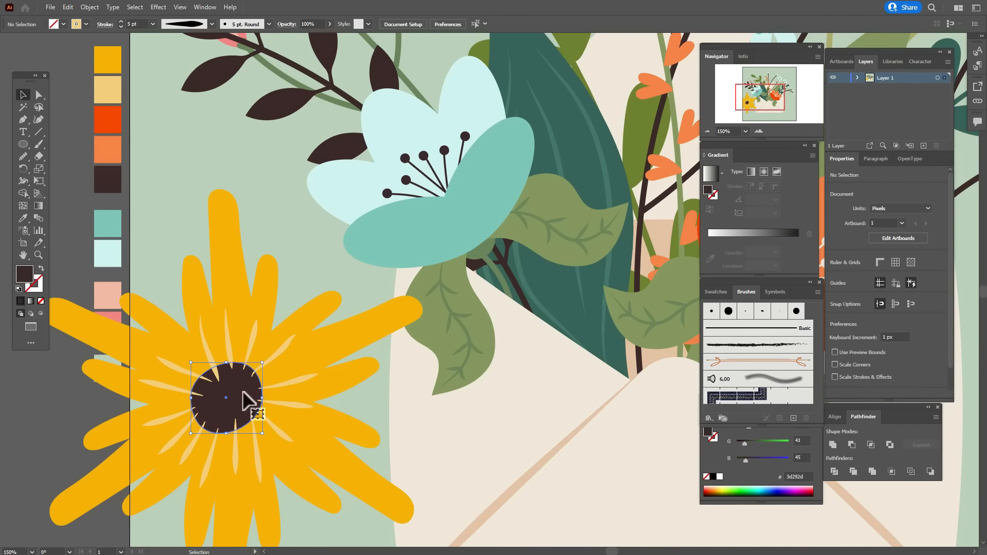
{"action": "right_click", "coordinate": [247, 400]}
{"action": "mouse_move", "coordinate": [318, 340]}
{"action": "left_click", "coordinate": [390, 351]}
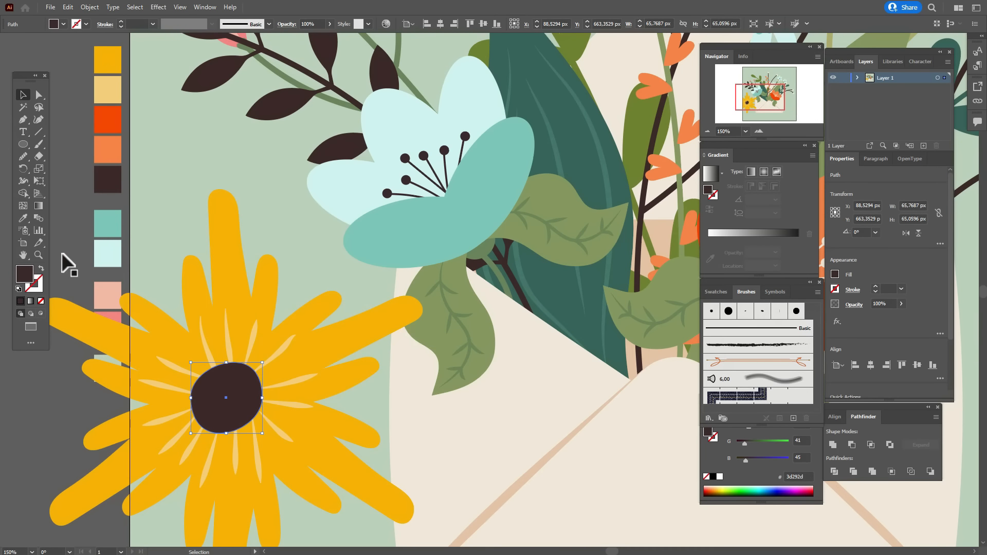
{"action": "left_click", "coordinate": [82, 211]}
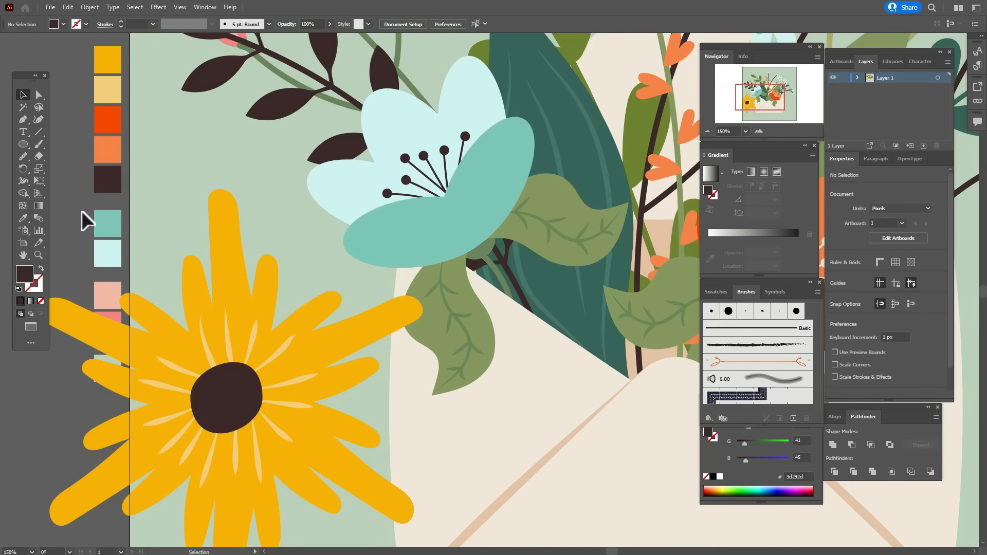
Step: Scatter small pale yellow (#f5ce78) dots, about 4 to 6 px wide, over the dark brown flower center
{"action": "left_click", "coordinate": [23, 217]}
{"action": "left_click", "coordinate": [109, 88]}
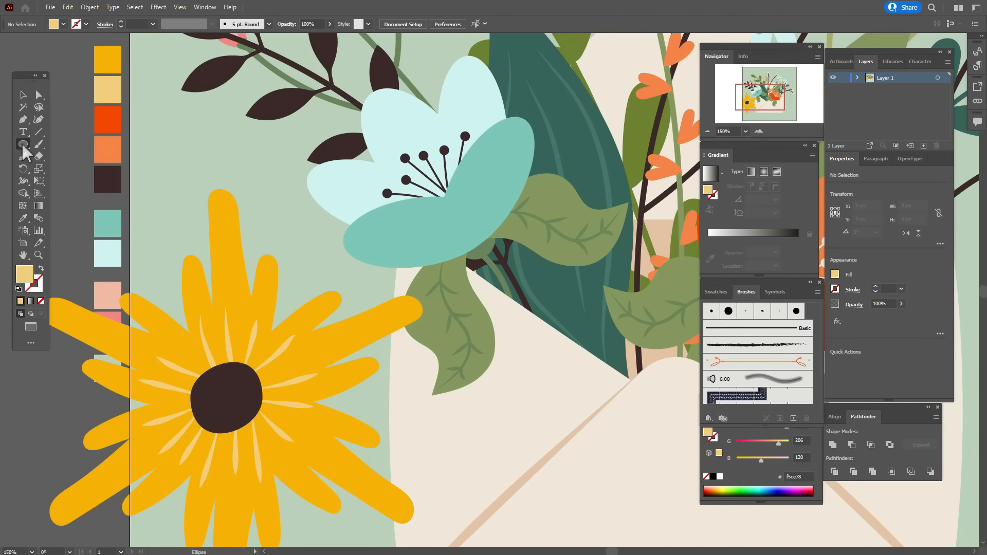
{"action": "left_click", "coordinate": [38, 254]}
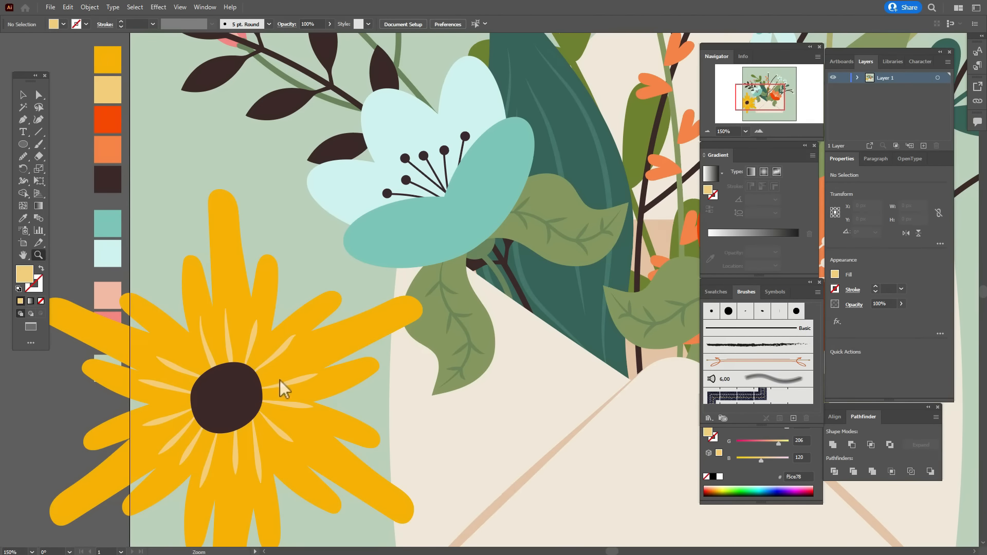
{"action": "left_click", "coordinate": [282, 381]}
{"action": "left_click", "coordinate": [485, 332]}
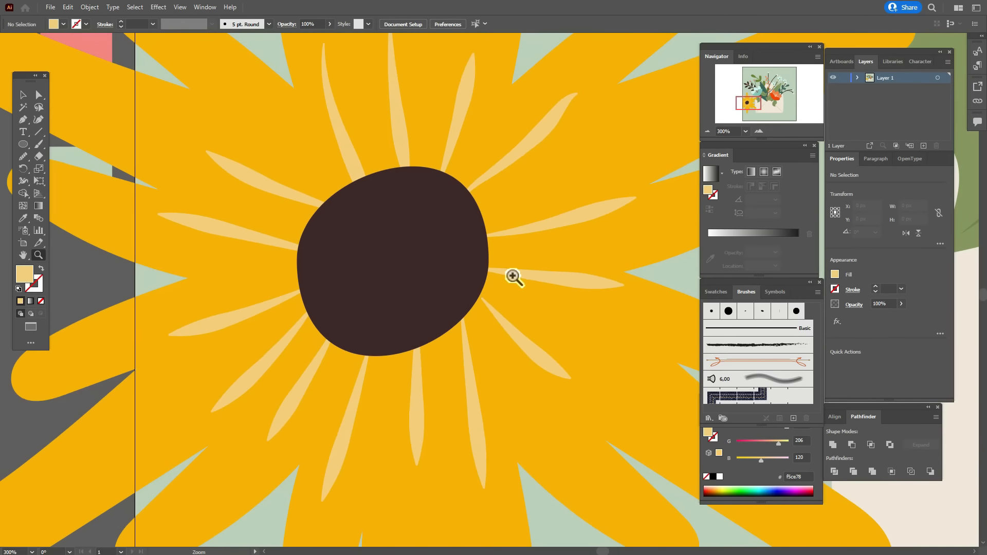
{"action": "left_click", "coordinate": [23, 145]}
{"action": "left_click_drag", "start_coordinate": [366, 198], "coordinate": [382, 214]}
{"action": "mouse_move", "coordinate": [336, 249]}
{"action": "left_mouse_down"}
{"action": "mouse_move", "coordinate": [349, 261]}
{"action": "mouse_move", "coordinate": [392, 255]}
{"action": "left_mouse_up"}
{"action": "left_click_drag", "start_coordinate": [426, 201], "coordinate": [444, 218]}
{"action": "left_click_drag", "start_coordinate": [368, 289], "coordinate": [381, 301]}
{"action": "left_click_drag", "start_coordinate": [429, 265], "coordinate": [441, 276]}
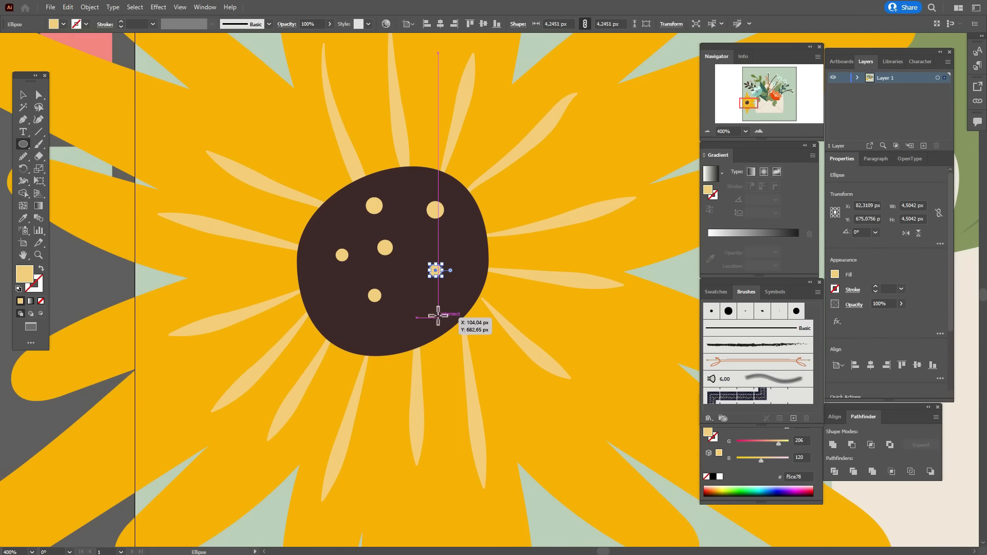
{"action": "left_click_drag", "start_coordinate": [329, 286], "coordinate": [341, 299]}
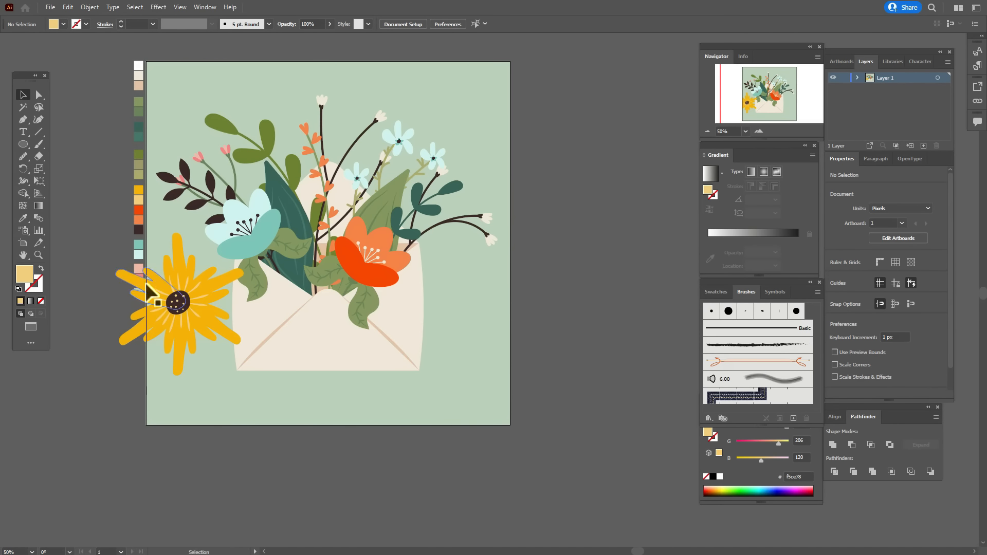
Step: Move all parts of the yellow flower onto the envelope between the blue and orange flowers and group them
{"action": "left_click_drag", "start_coordinate": [152, 445], "coordinate": [202, 259]}
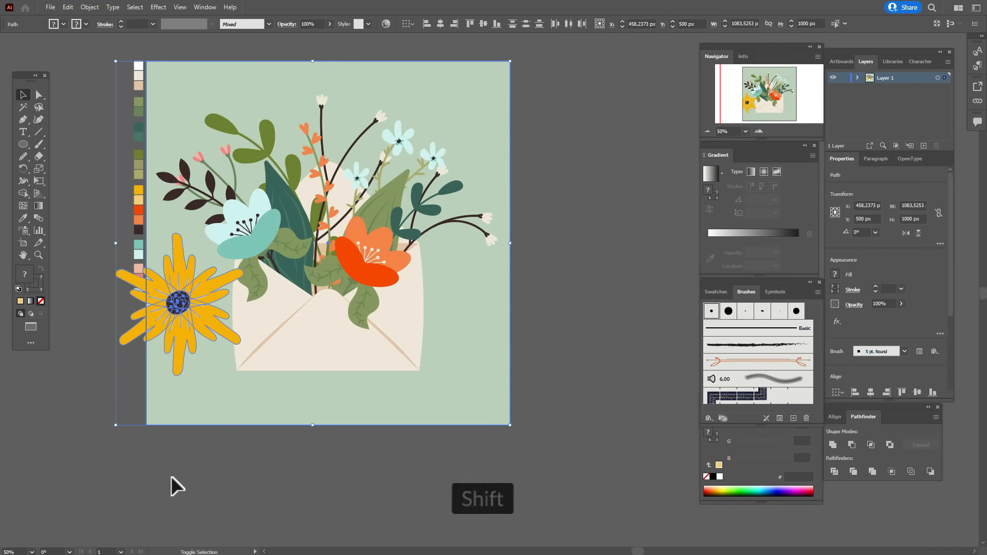
{"action": "left_click", "coordinate": [209, 396], "text": "shift"}
{"action": "left_click_drag", "start_coordinate": [175, 291], "coordinate": [302, 281]}
{"action": "right_click", "coordinate": [216, 368]}
{"action": "left_click", "coordinate": [257, 219]}
Step: Scale the yellow flower group down to about 268 by 298 px and adjust its position between the other flowers
{"action": "key", "text": "shift"}
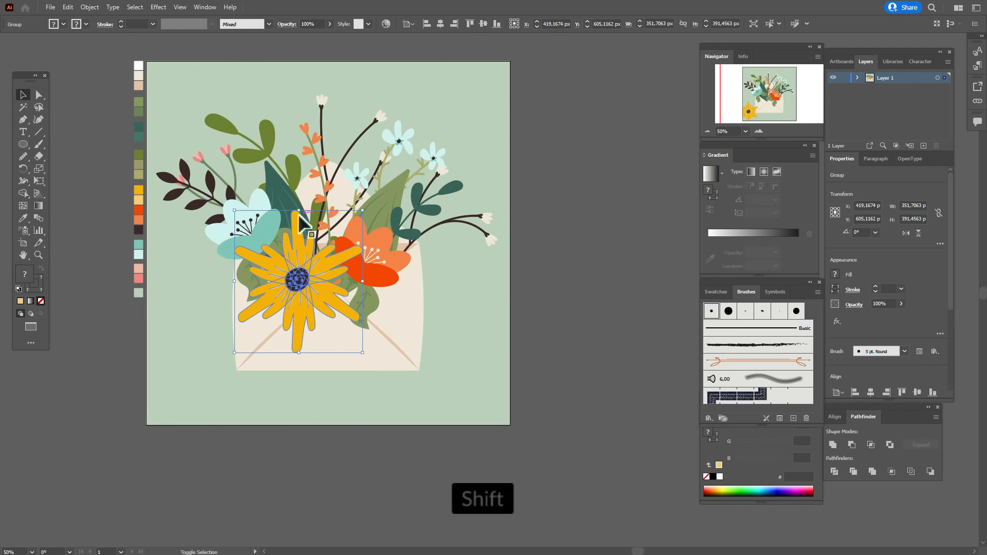
{"action": "left_click_drag", "start_coordinate": [299, 211], "coordinate": [301, 246]}
{"action": "left_click_drag", "start_coordinate": [304, 303], "coordinate": [302, 291]}
{"action": "left_click", "coordinate": [537, 306]}
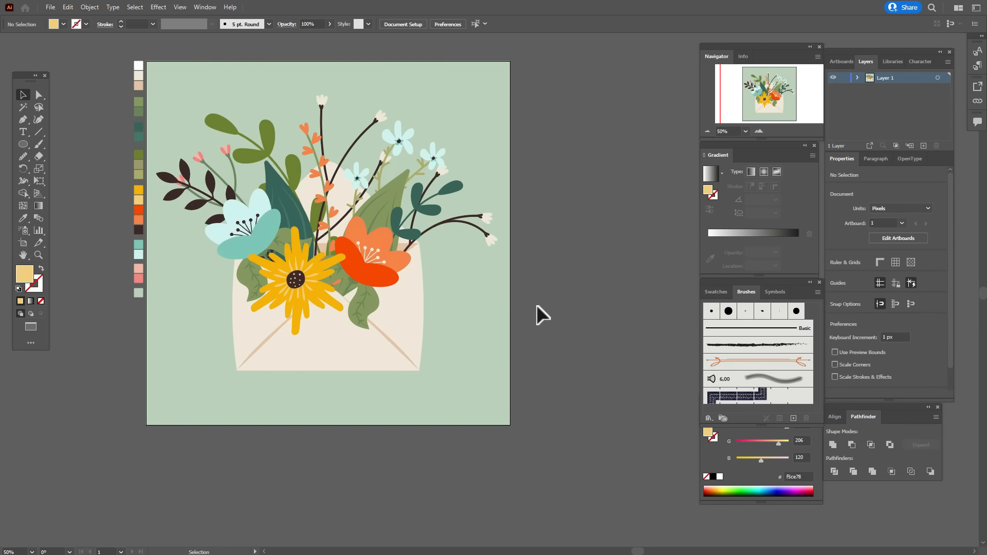
Step: Rotate the yellow flower group slightly counterclockwise
{"action": "left_click", "coordinate": [321, 278]}
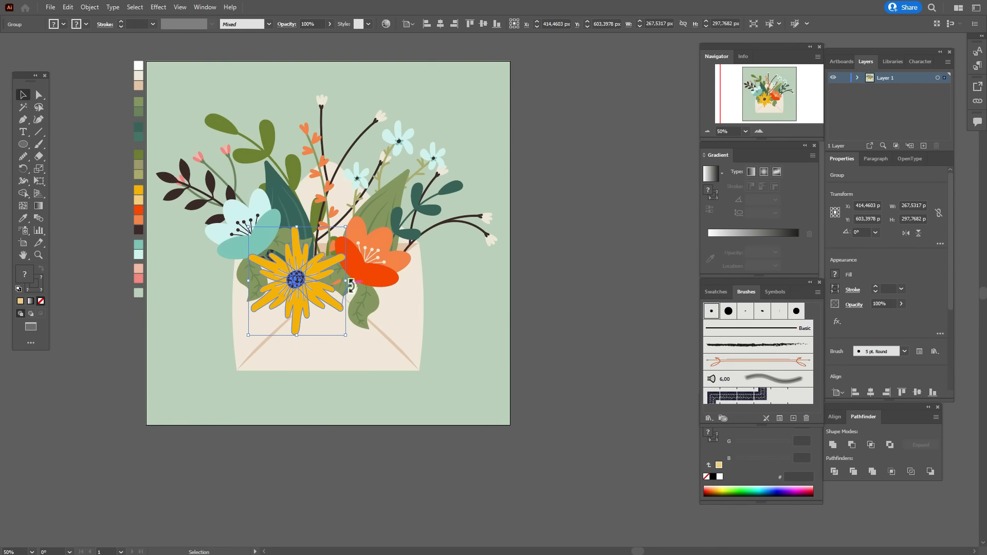
{"action": "left_click_drag", "start_coordinate": [351, 285], "coordinate": [358, 273]}
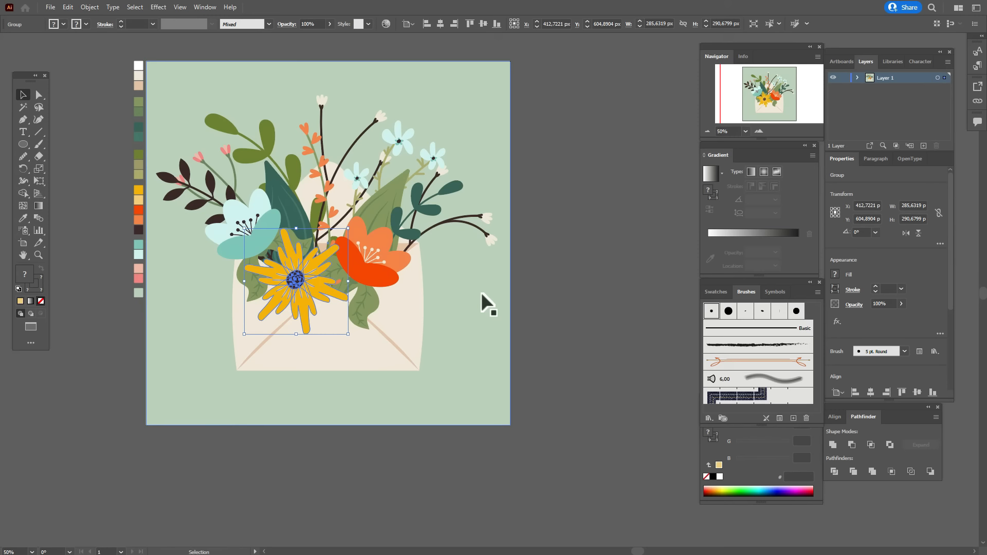
{"action": "left_click", "coordinate": [539, 304]}
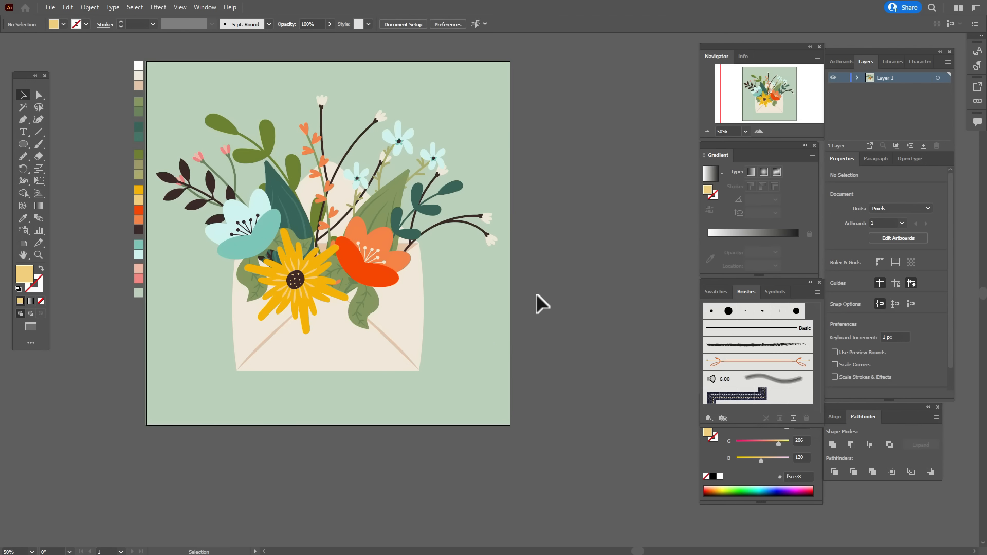
Step: Rotate the dark brown leafy branch behind the blue flower about 11° counterclockwise and shift it slightly down and inward
{"action": "left_click", "coordinate": [220, 202]}
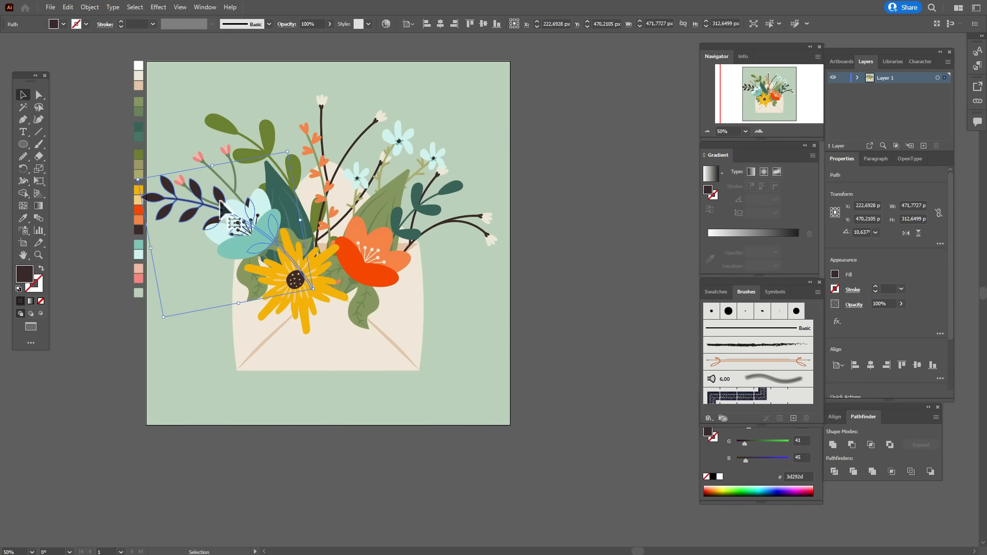
{"action": "left_click_drag", "start_coordinate": [221, 203], "coordinate": [229, 207]}
{"action": "left_click", "coordinate": [544, 298]}
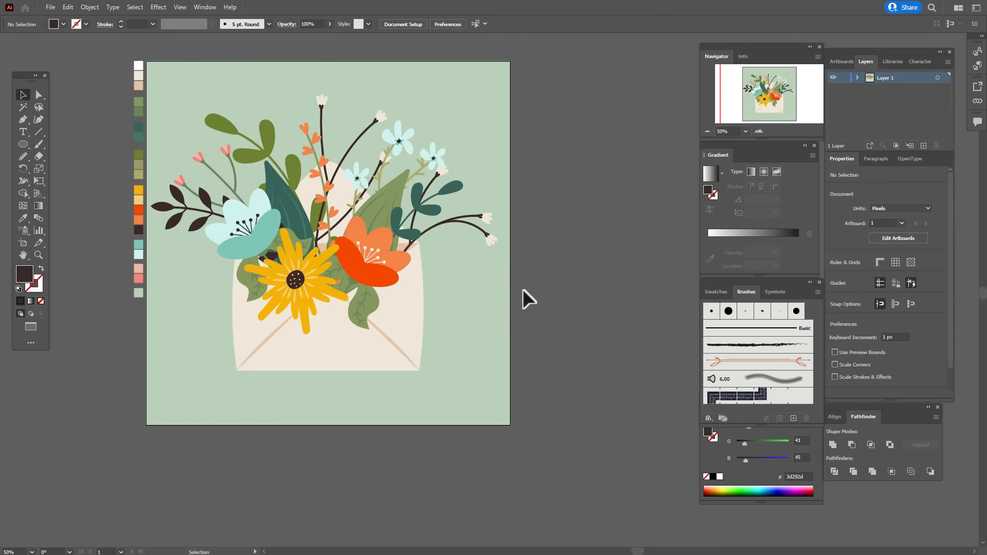
Step: Move the broad olive-green leaf behind the orange flower slightly up and adjust the stacking order of the light blue flower sprig
{"action": "left_click_drag", "start_coordinate": [388, 210], "coordinate": [383, 189]}
{"action": "left_click", "coordinate": [544, 182]}
{"action": "right_click", "coordinate": [406, 133]}
{"action": "mouse_move", "coordinate": [462, 266]}
{"action": "left_click", "coordinate": [560, 267]}
{"action": "left_click", "coordinate": [566, 235]}
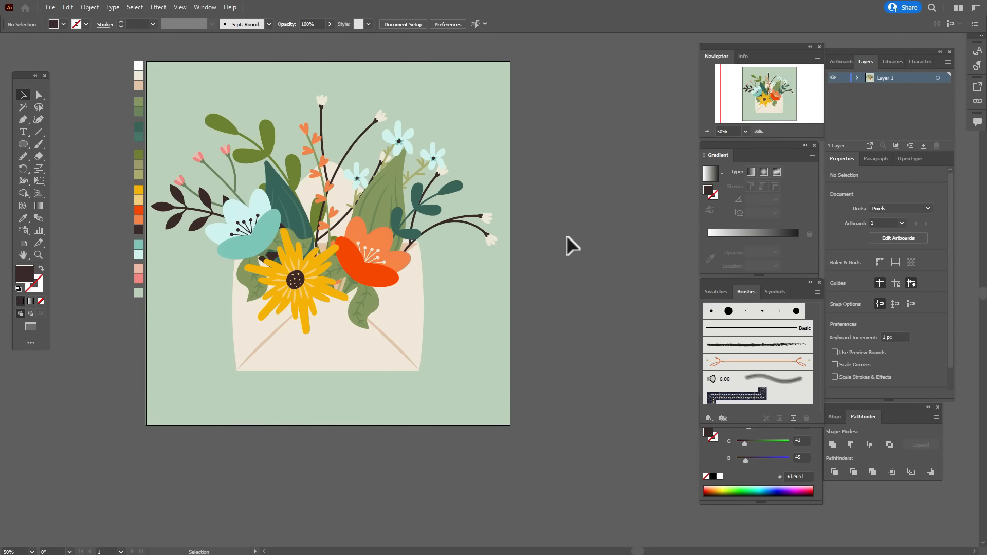
Step: Paint two thin white curved strings across the lower part of the envelope, from edge to edge, with the Paintbrush
{"action": "left_click", "coordinate": [715, 291]}
{"action": "left_click", "coordinate": [721, 323]}
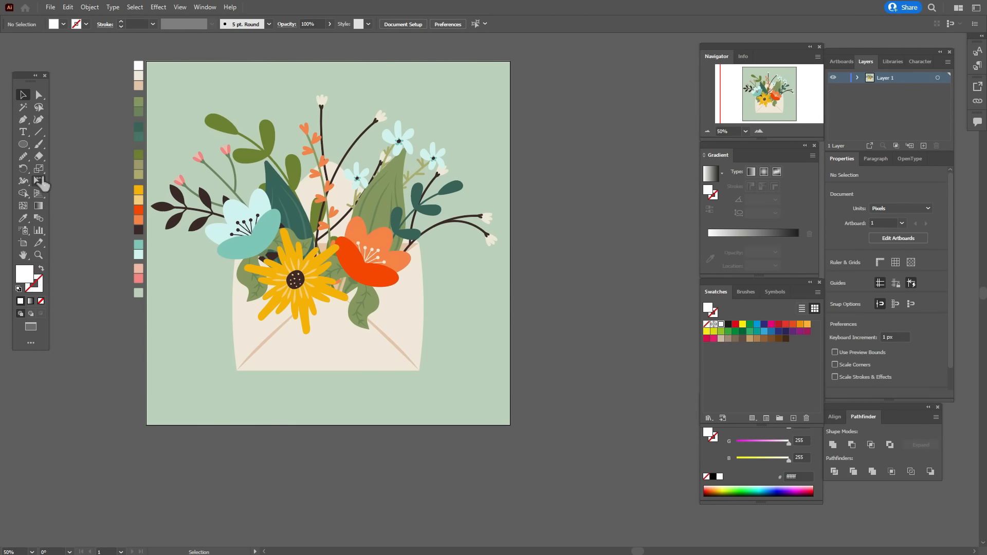
{"action": "left_click", "coordinate": [38, 145]}
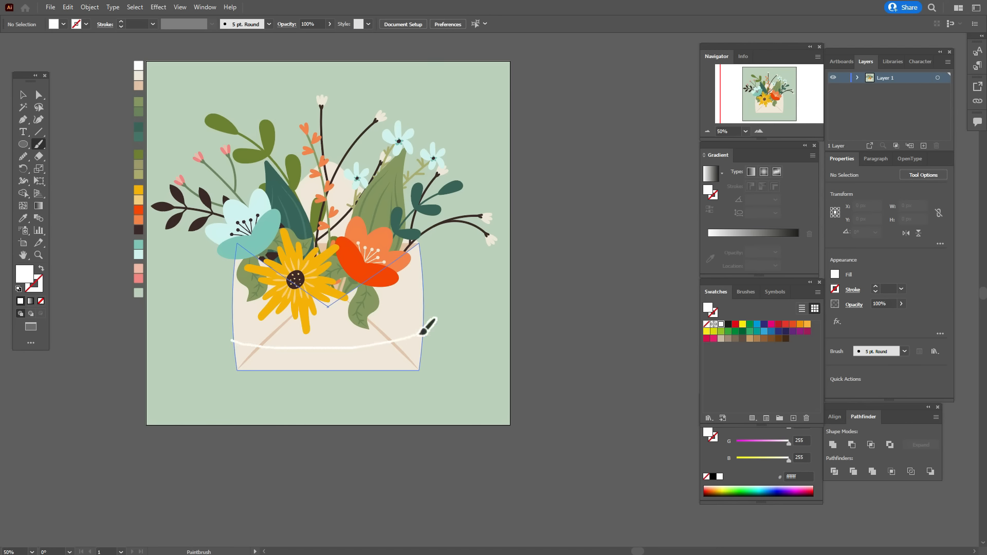
{"action": "left_click_drag", "start_coordinate": [425, 332], "coordinate": [423, 332]}
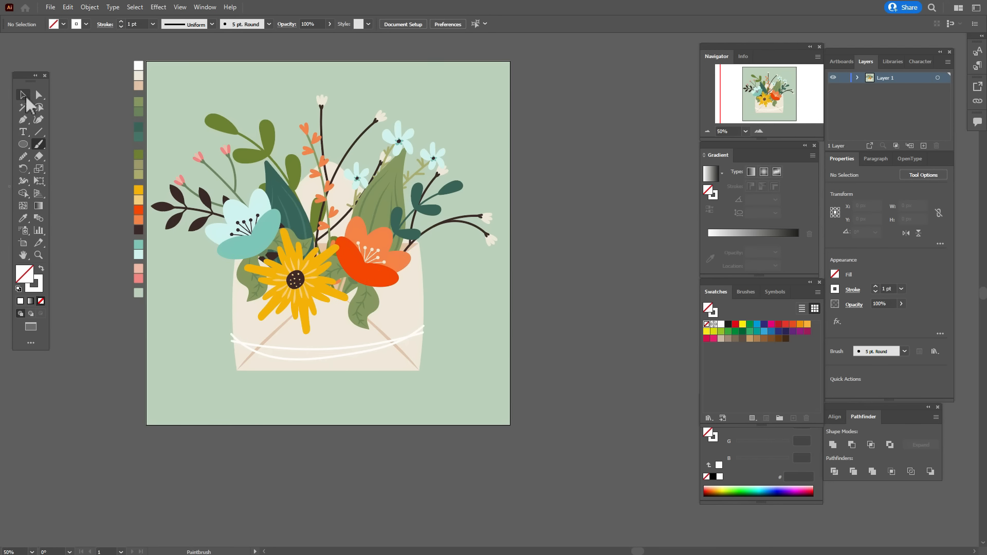
Step: Set the stroke weight of both white strings to 0.5 pt
{"action": "left_click", "coordinate": [26, 99]}
{"action": "left_click", "coordinate": [327, 349]}
{"action": "type", "text": "0"}
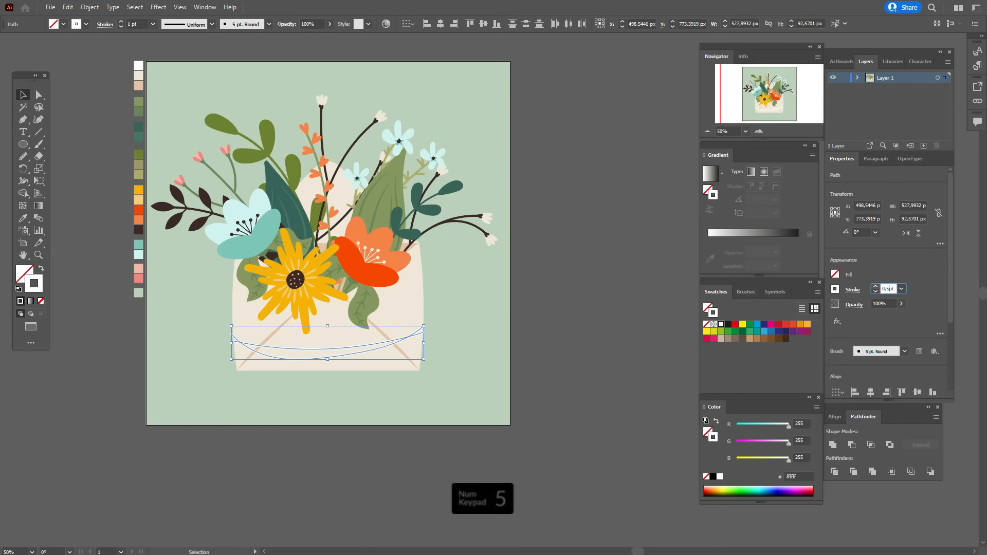
{"action": "type", "text": ",5"}
{"action": "key", "text": "Return"}
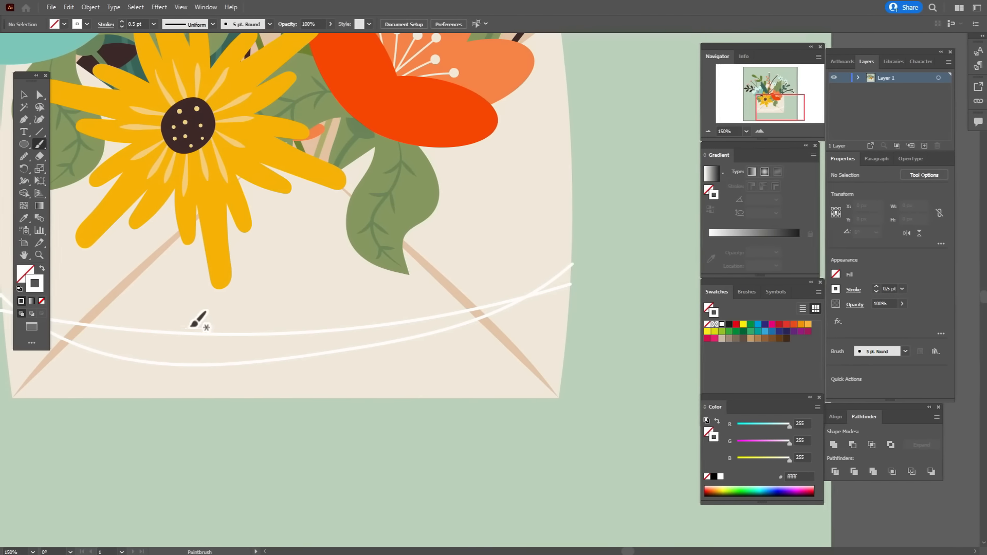
Step: Paint a teardrop-shaped white bow loop above the strings, rotate it about 20° and position its tip on the upper string
{"action": "left_click_drag", "start_coordinate": [191, 326], "coordinate": [110, 260]}
{"action": "mouse_move", "coordinate": [152, 208]}
{"action": "left_mouse_down"}
{"action": "mouse_move", "coordinate": [194, 281]}
{"action": "mouse_move", "coordinate": [207, 336]}
{"action": "left_mouse_up"}
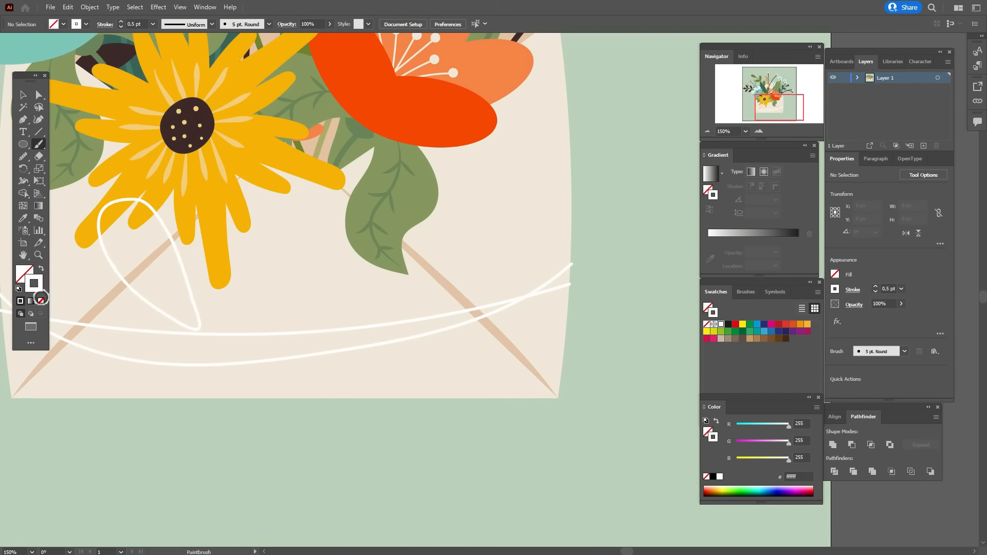
{"action": "left_click", "coordinate": [23, 94]}
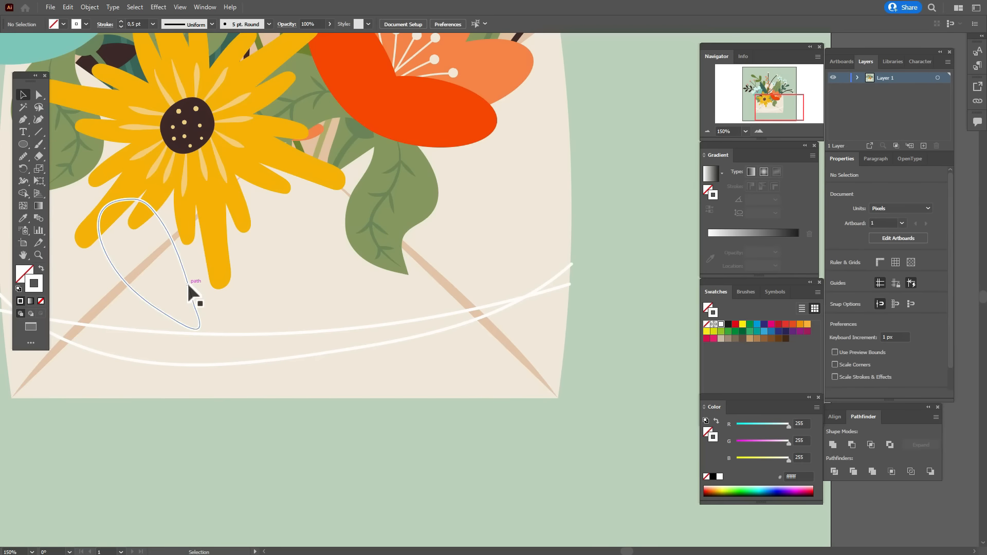
{"action": "left_click_drag", "start_coordinate": [191, 288], "coordinate": [199, 291]}
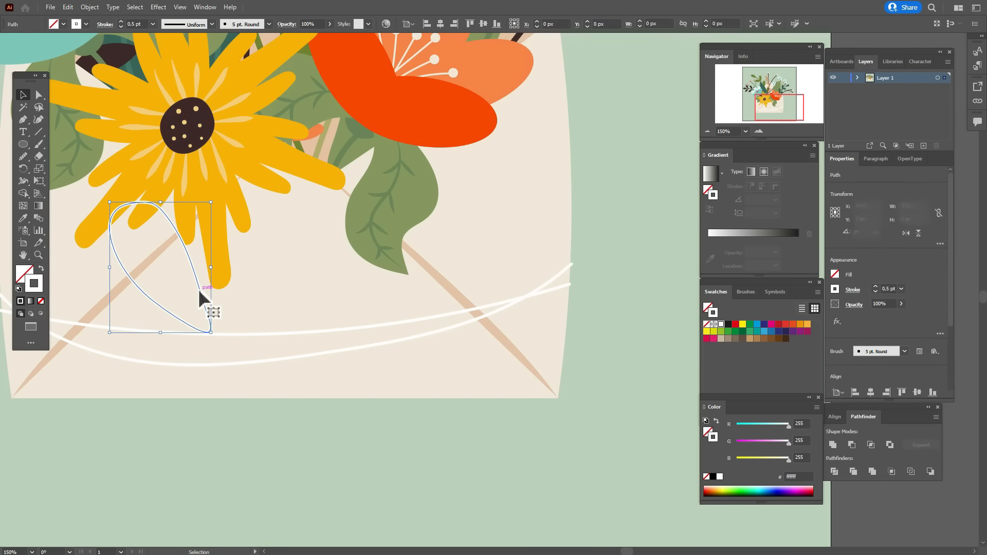
{"action": "left_click_drag", "start_coordinate": [221, 331], "coordinate": [203, 318]}
{"action": "key", "text": "Down"}
{"action": "key", "text": "Down"}
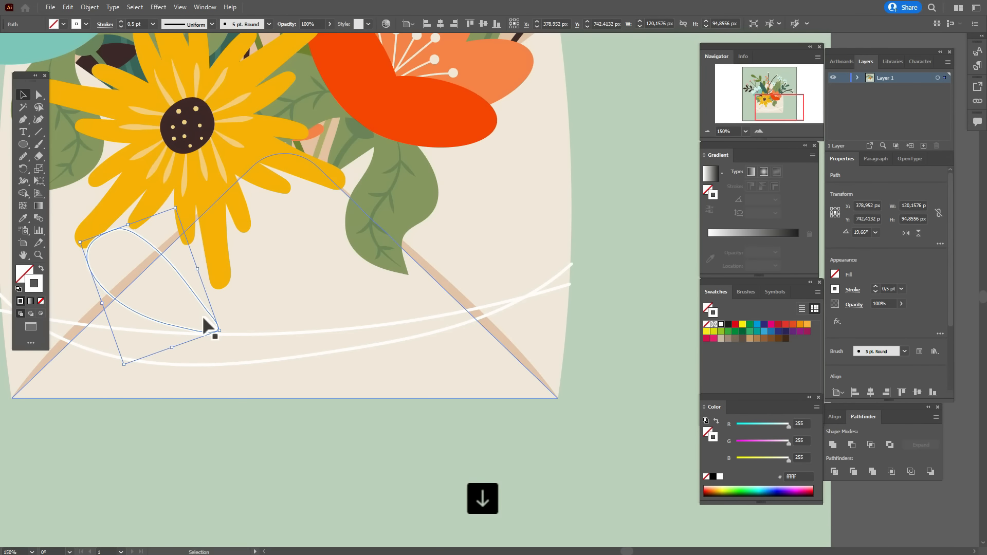
Step: Reflect a copy of the bow loop across the vertical axis and place it opposite the original so their tips meet
{"action": "right_click", "coordinate": [229, 310]}
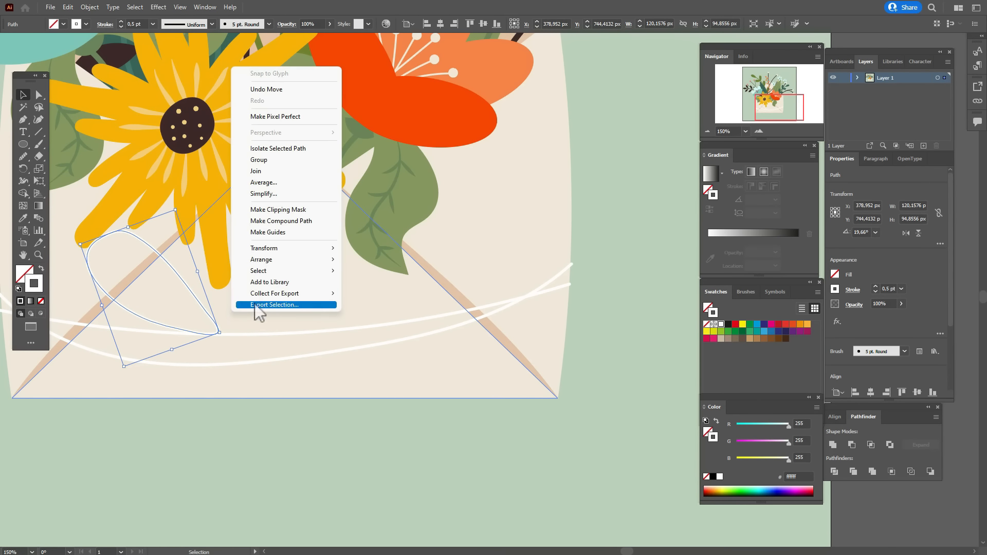
{"action": "mouse_move", "coordinate": [281, 248]}
{"action": "left_click", "coordinate": [391, 287]}
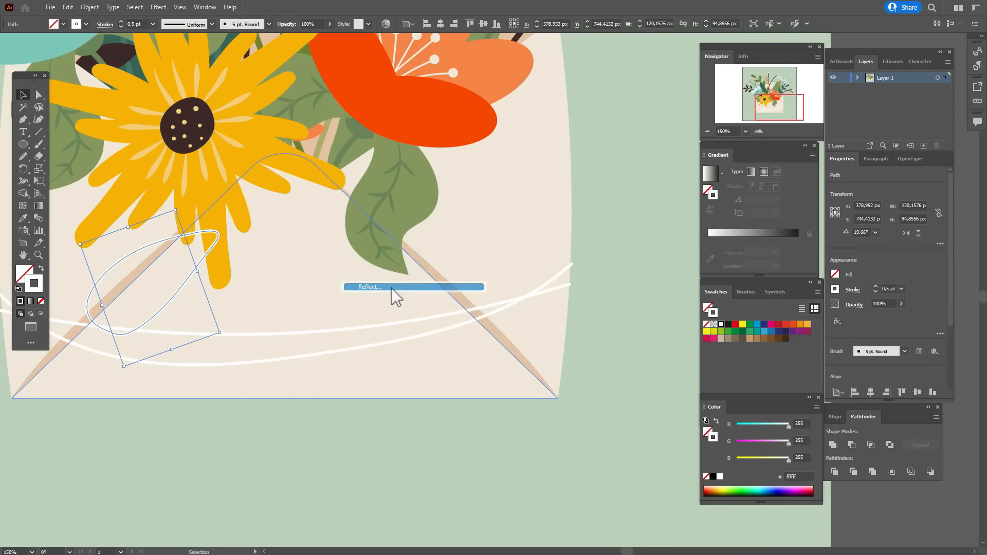
{"action": "left_click", "coordinate": [440, 231]}
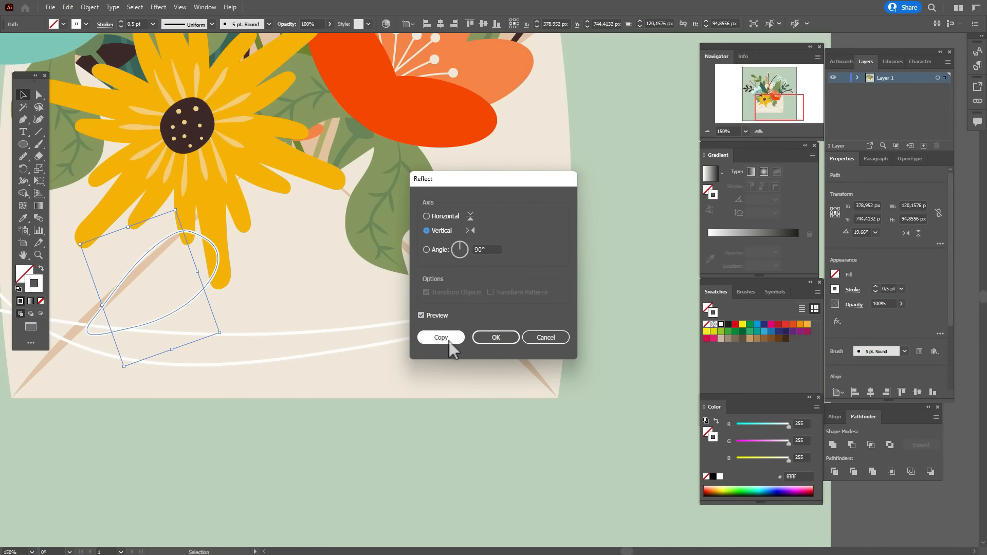
{"action": "left_click", "coordinate": [432, 343]}
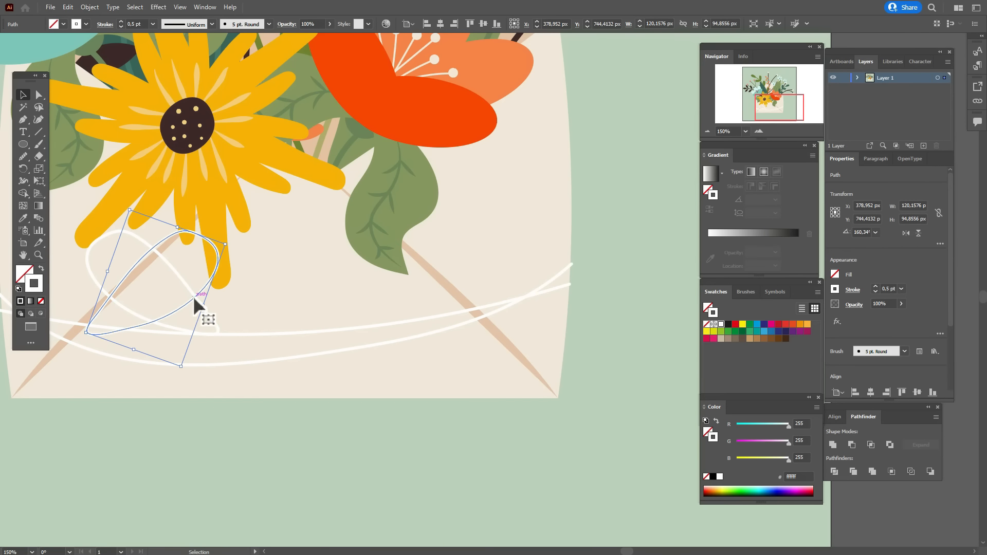
{"action": "left_click_drag", "start_coordinate": [199, 285], "coordinate": [331, 288]}
{"action": "key", "text": "ctrl+shift+a"}
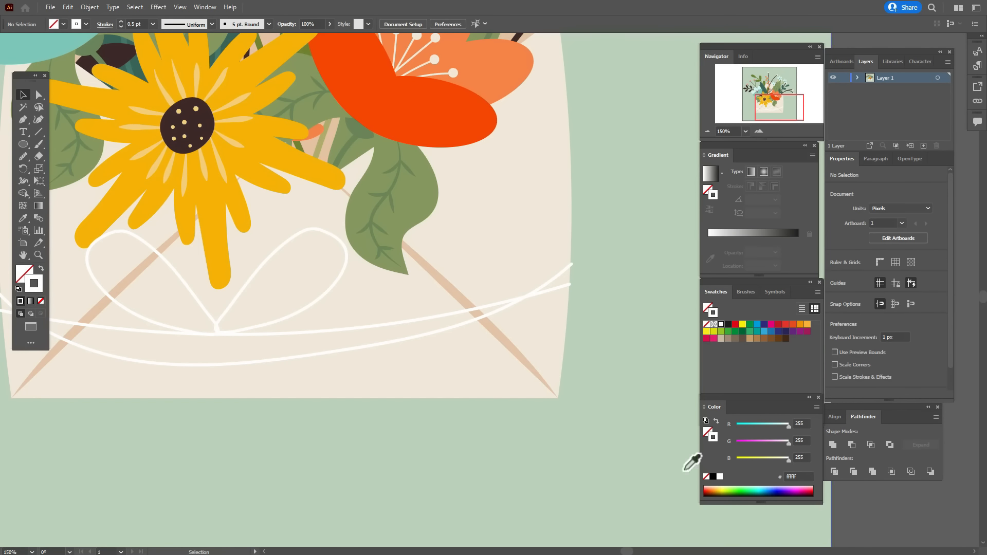
Step: Nudge the mirrored bow loop 3 px to the right
{"action": "left_click", "coordinate": [303, 311]}
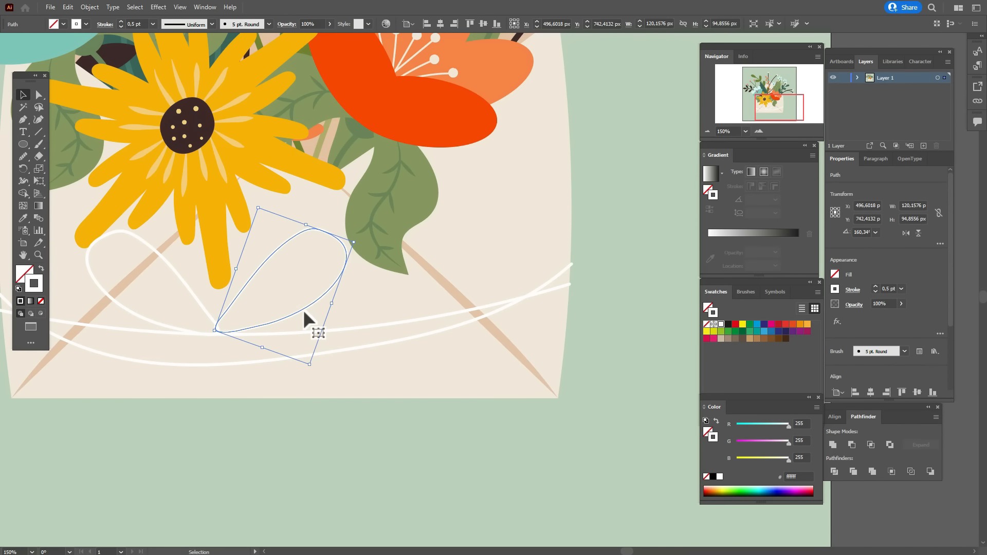
{"action": "key", "text": "Right"}
{"action": "key", "text": "Right"}
{"action": "key", "text": "Right"}
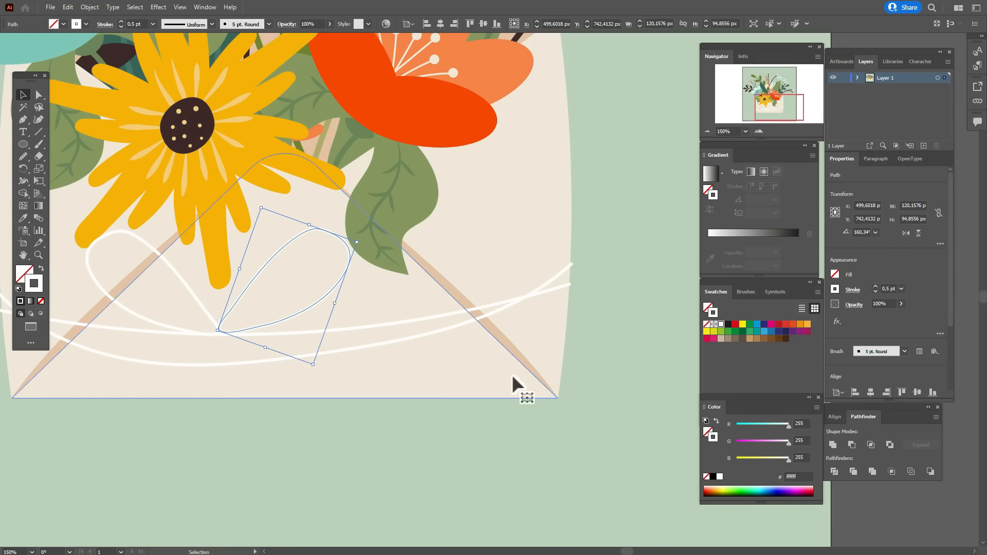
{"action": "key", "text": "ctrl+shift+a"}
Step: Paint two curly white string tails from the bow's knot, one curling down past the envelope and one to the right
{"action": "left_click", "coordinate": [23, 255]}
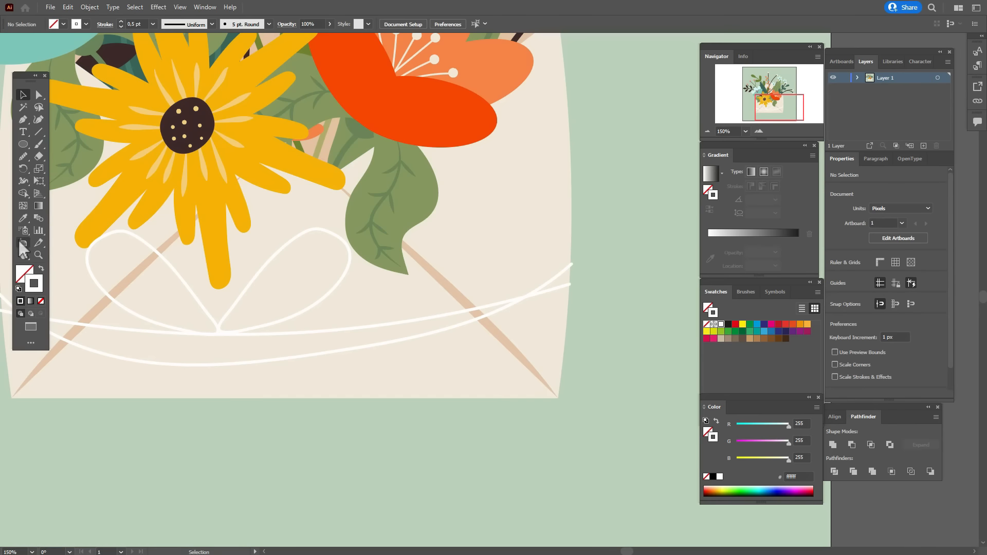
{"action": "left_click_drag", "start_coordinate": [328, 370], "coordinate": [419, 287]}
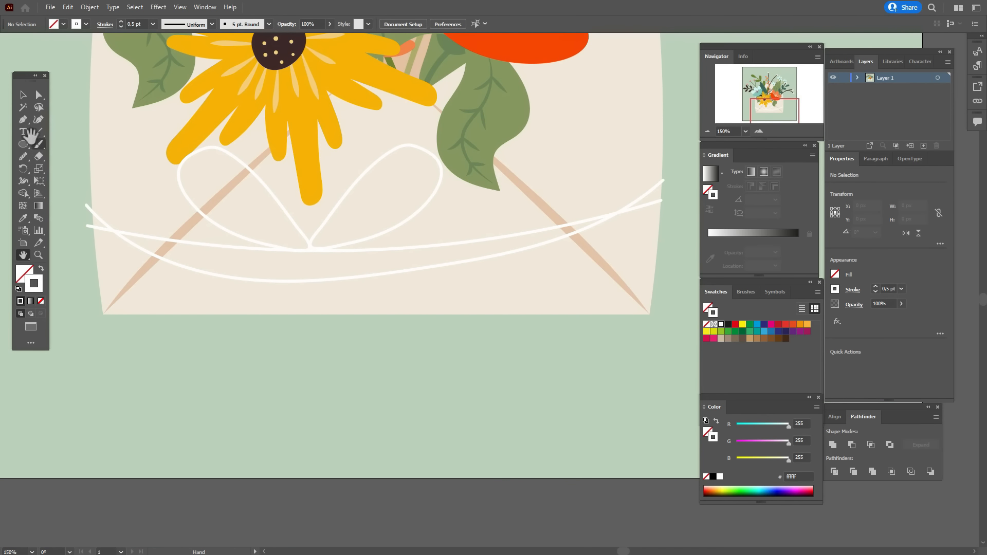
{"action": "left_click", "coordinate": [39, 145]}
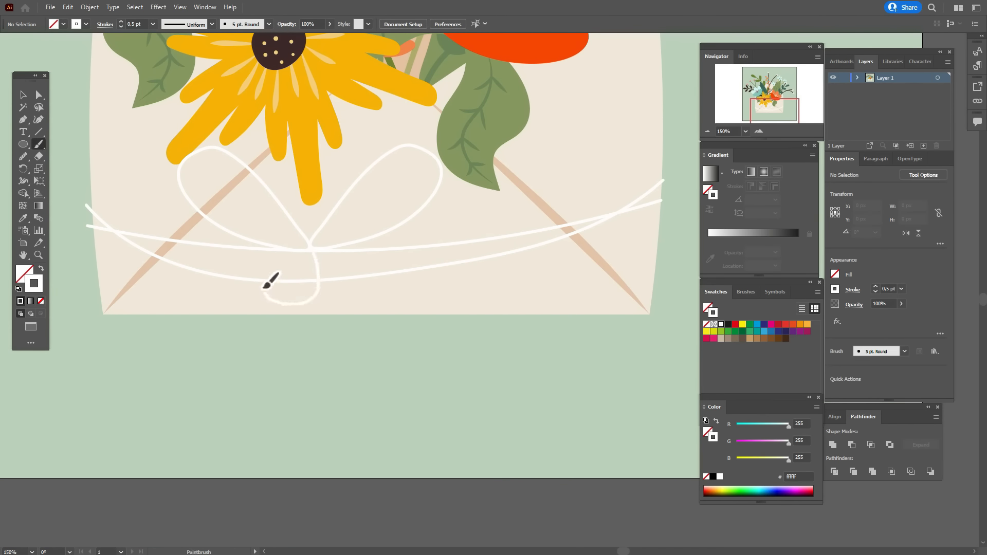
{"action": "mouse_move", "coordinate": [298, 286]}
{"action": "left_mouse_down"}
{"action": "mouse_move", "coordinate": [289, 338]}
{"action": "mouse_move", "coordinate": [157, 383]}
{"action": "left_mouse_up"}
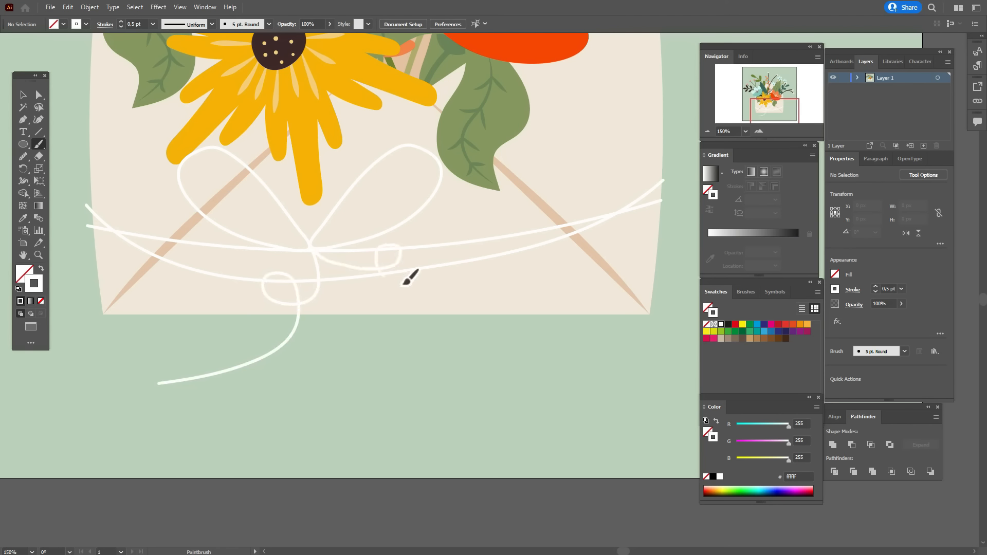
{"action": "mouse_move", "coordinate": [404, 284]}
{"action": "left_mouse_down"}
{"action": "mouse_move", "coordinate": [483, 285]}
{"action": "mouse_move", "coordinate": [523, 270]}
{"action": "left_mouse_up"}
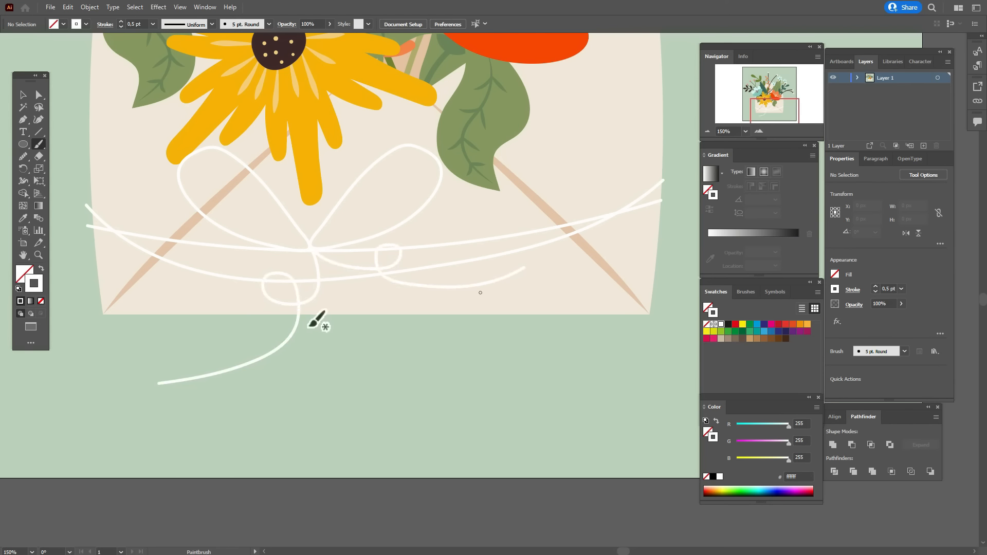
Step: Sample the dark brown of the yellow flower's center and draw a rectangle about 86 by 152 px below the bow
{"action": "left_click", "coordinate": [22, 94]}
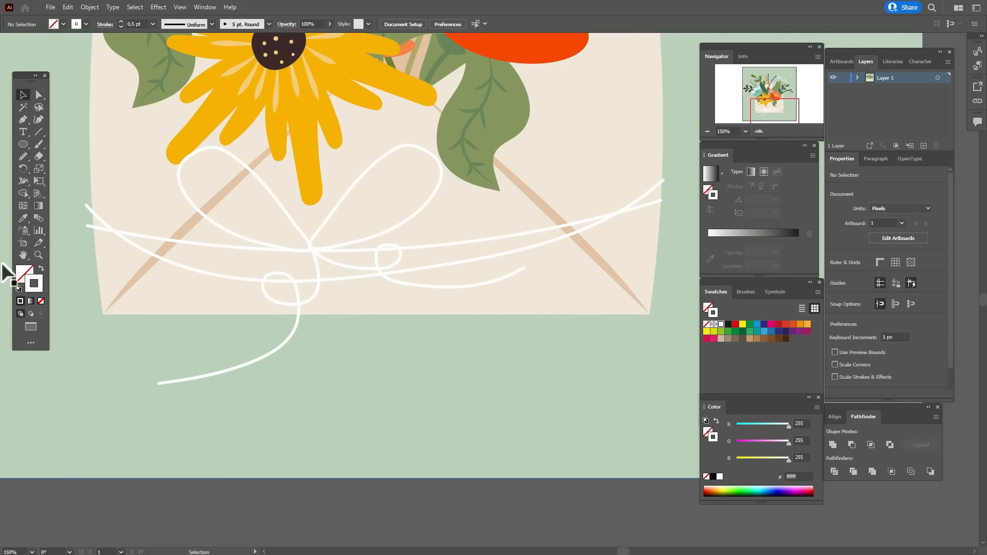
{"action": "left_click", "coordinate": [23, 218]}
{"action": "left_click", "coordinate": [304, 41]}
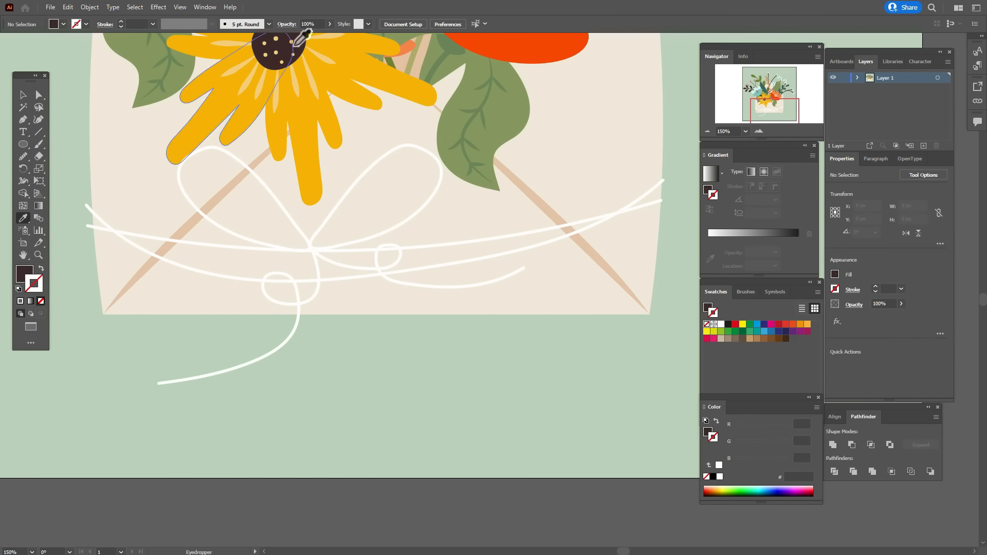
{"action": "left_click_drag", "start_coordinate": [19, 146], "coordinate": [73, 146]}
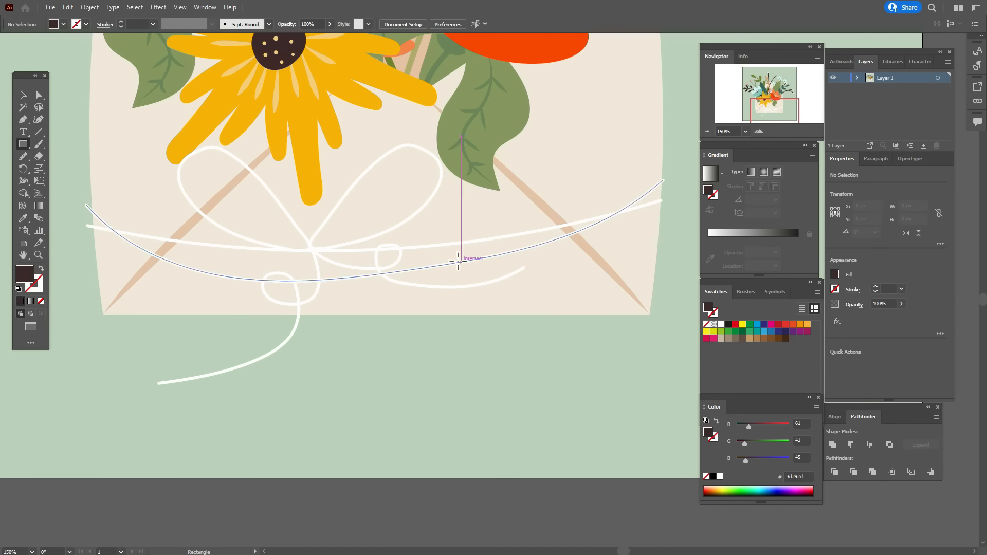
{"action": "left_click_drag", "start_coordinate": [352, 261], "coordinate": [447, 428]}
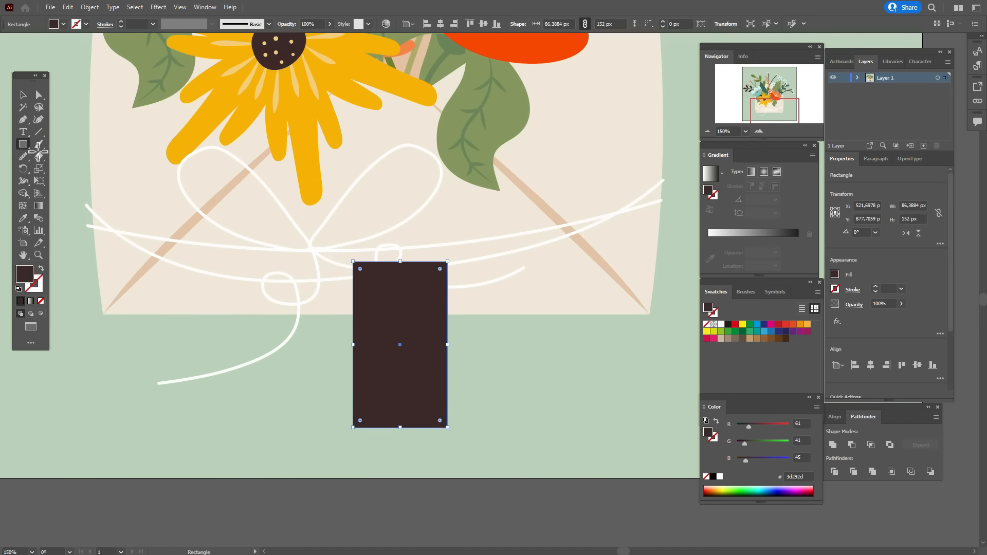
Step: Add an anchor point at the middle of the brown rectangle's top edge and raise it about 44 px into a peak
{"action": "left_click", "coordinate": [23, 110]}
{"action": "left_click_drag", "start_coordinate": [21, 123], "coordinate": [83, 128]}
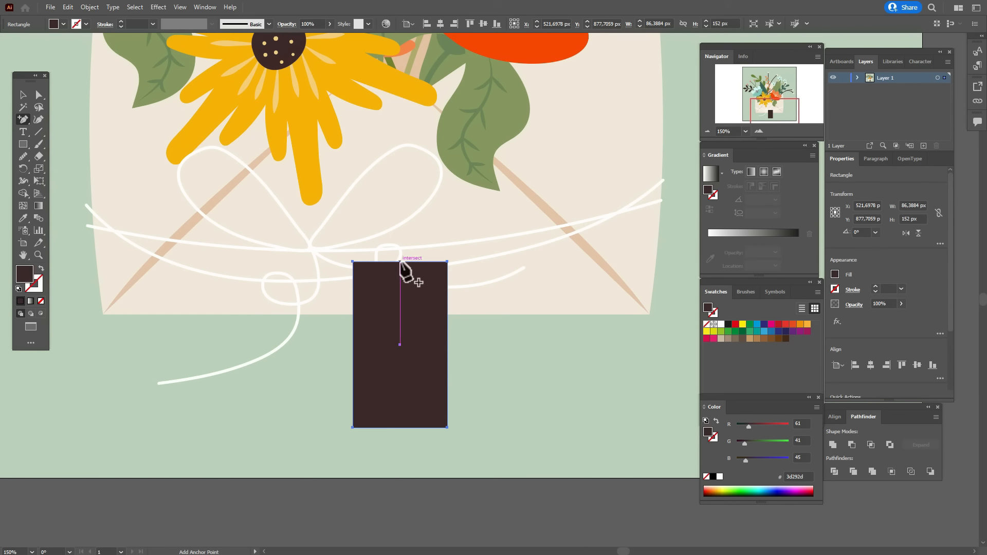
{"action": "left_click", "coordinate": [400, 262]}
{"action": "left_click", "coordinate": [38, 97]}
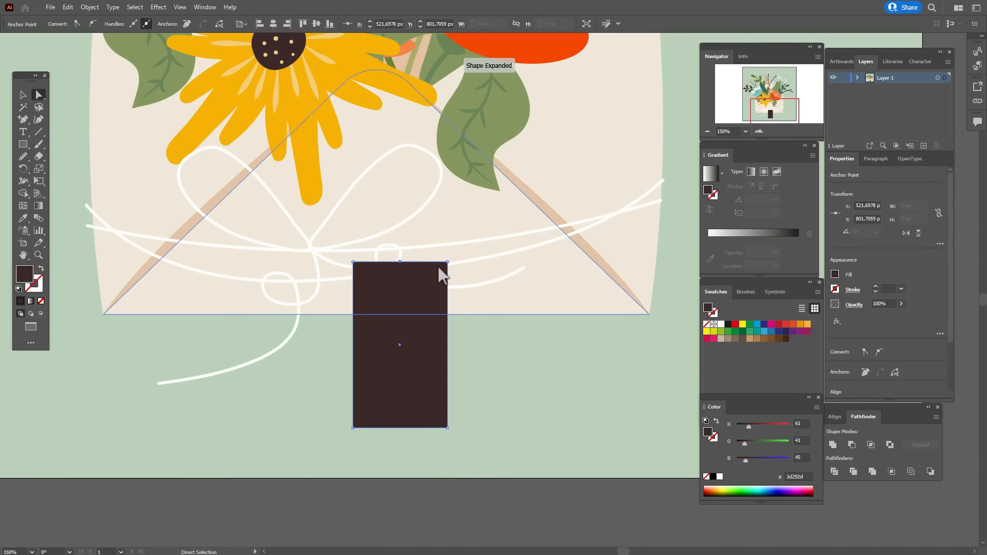
{"action": "left_click_drag", "start_coordinate": [399, 262], "coordinate": [400, 213]}
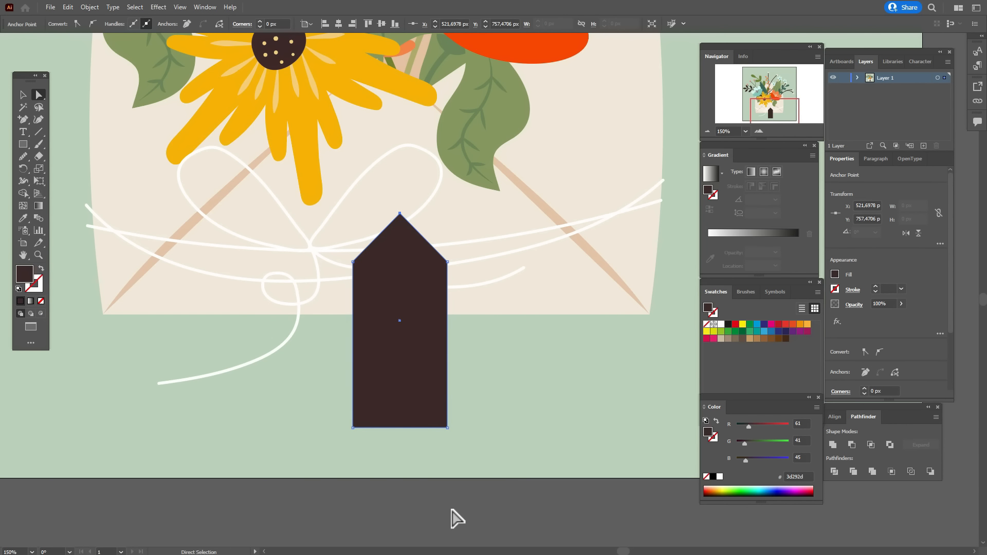
Step: Round all corners of the brown tag shape to a radius of about 11 px
{"action": "left_click", "coordinate": [388, 387]}
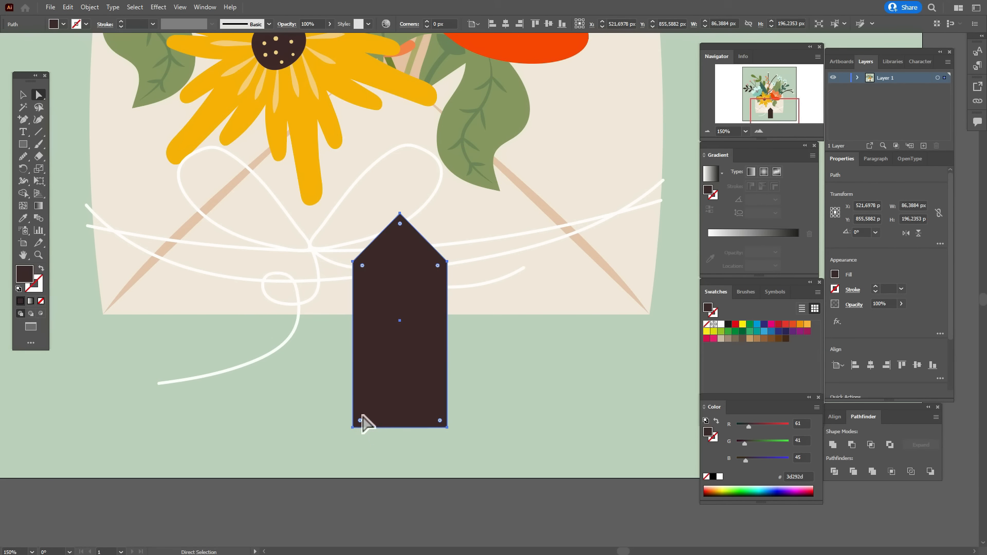
{"action": "left_click_drag", "start_coordinate": [361, 426], "coordinate": [370, 423]}
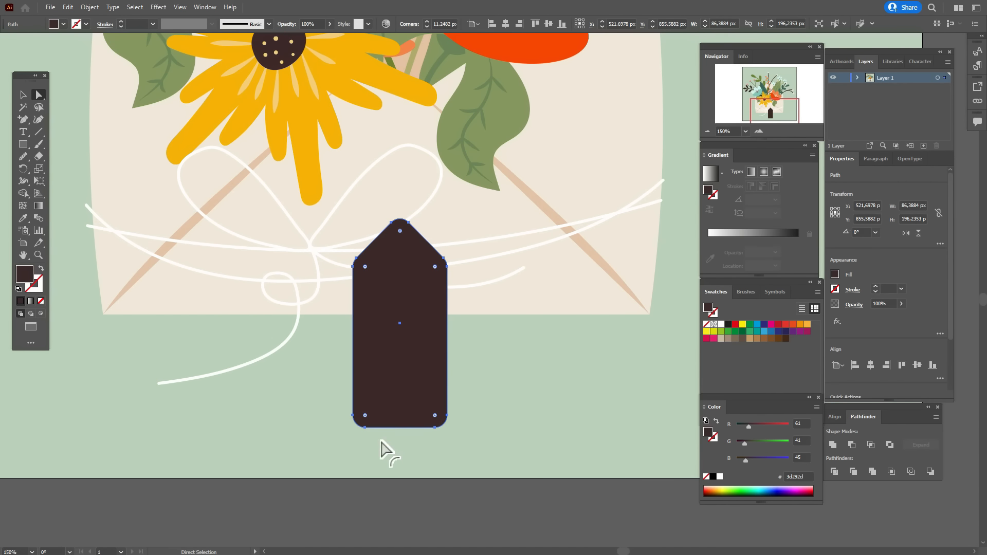
{"action": "left_click", "coordinate": [411, 511]}
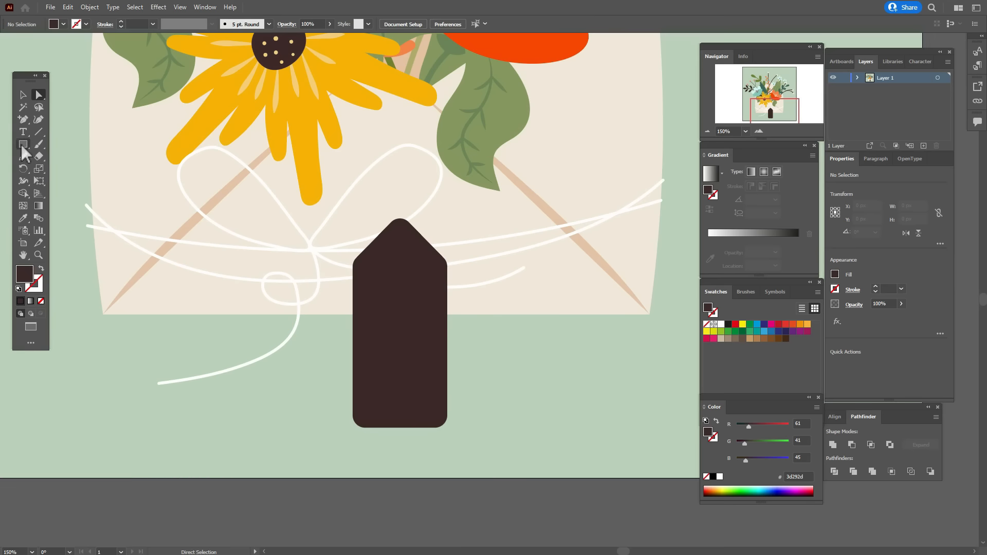
Step: Draw a circle about 19 px in diameter near the brown tag's peak and nudge it into the horizontal center
{"action": "left_click_drag", "start_coordinate": [22, 144], "coordinate": [72, 169]}
{"action": "key", "text": "shift"}
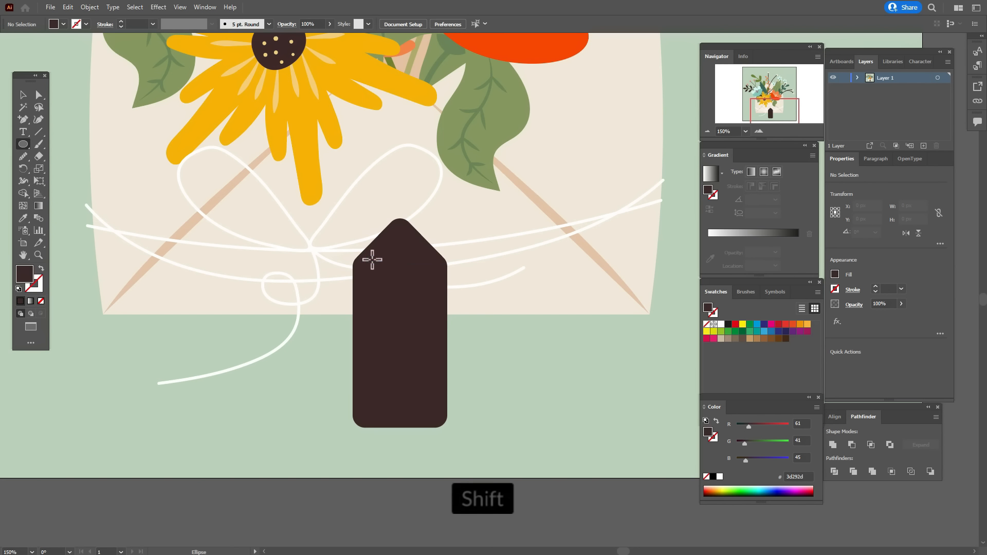
{"action": "left_click_drag", "start_coordinate": [393, 240], "coordinate": [413, 261]}
{"action": "key", "text": "Left"}
{"action": "key", "text": "Left"}
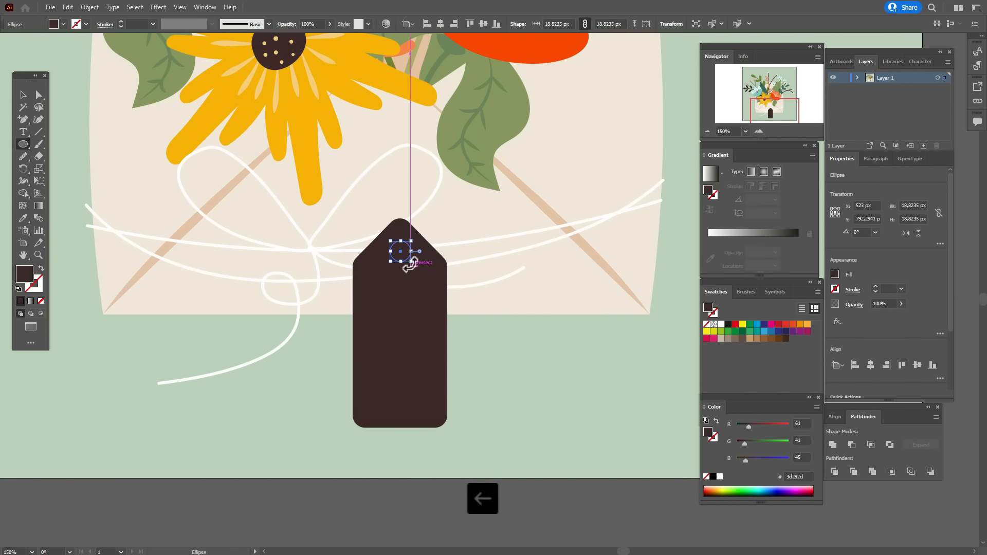
{"action": "key", "text": "Down"}
{"action": "key", "text": "Right"}
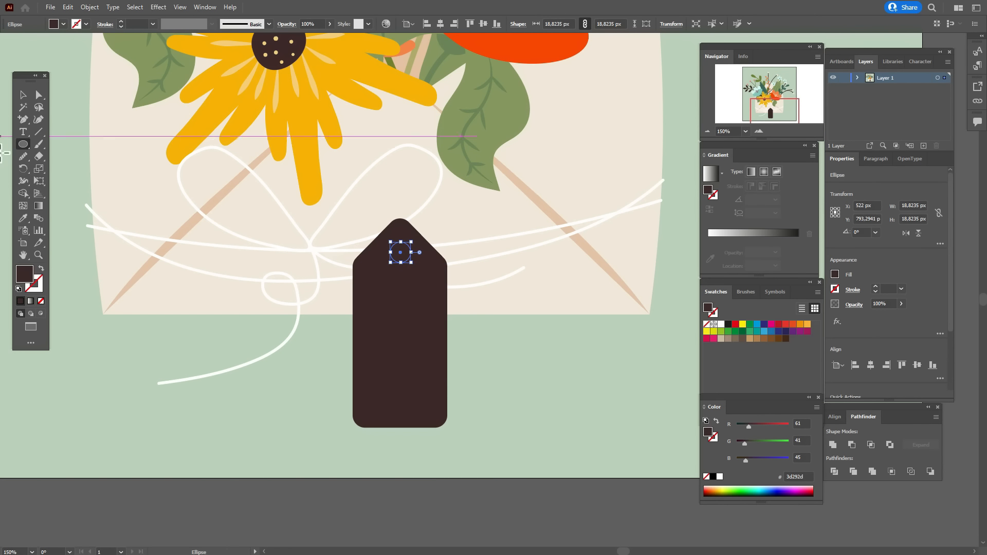
Step: Center the small circle horizontally on the brown tag and cut it out of the shape as a string hole
{"action": "left_click", "coordinate": [20, 94]}
{"action": "left_click", "coordinate": [405, 311], "text": "shift"}
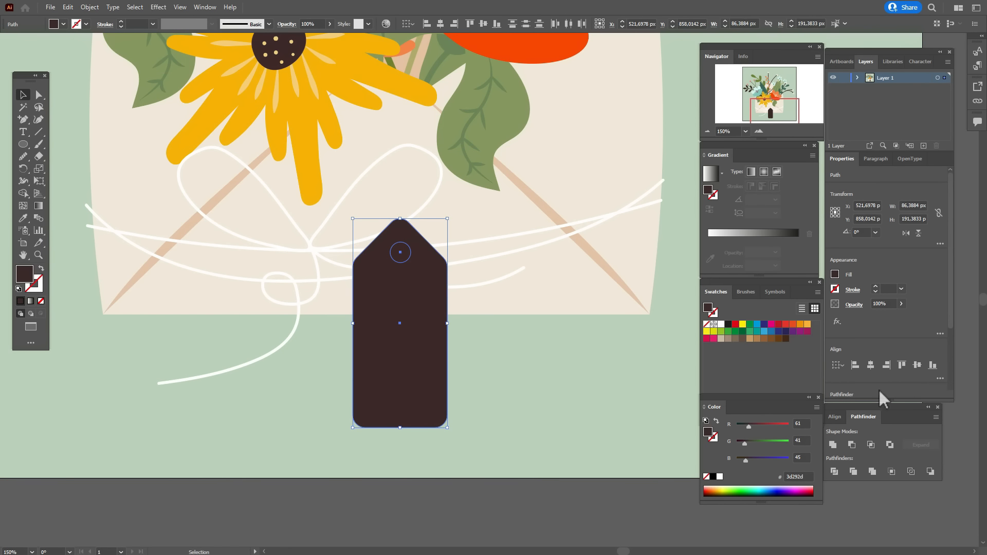
{"action": "left_click", "coordinate": [869, 363]}
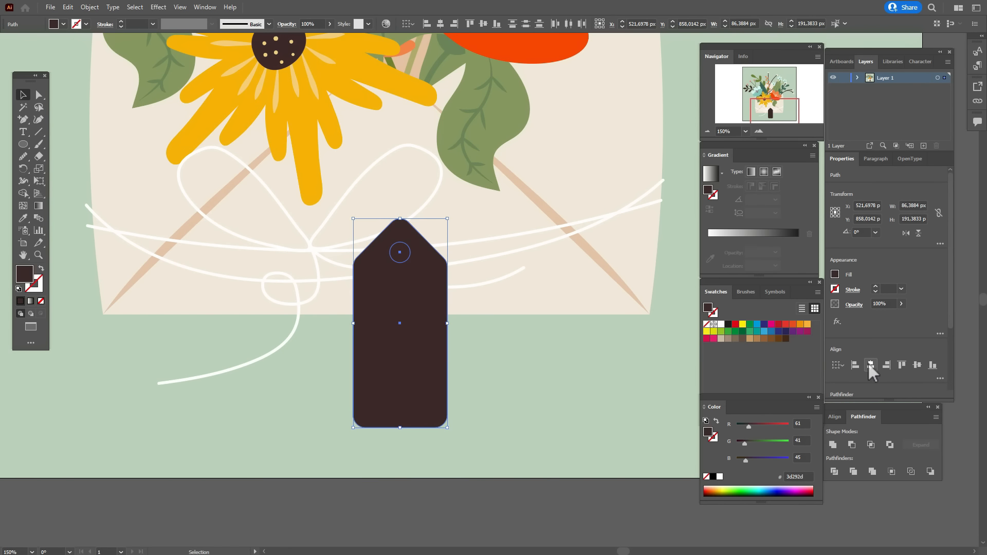
{"action": "left_click", "coordinate": [889, 444]}
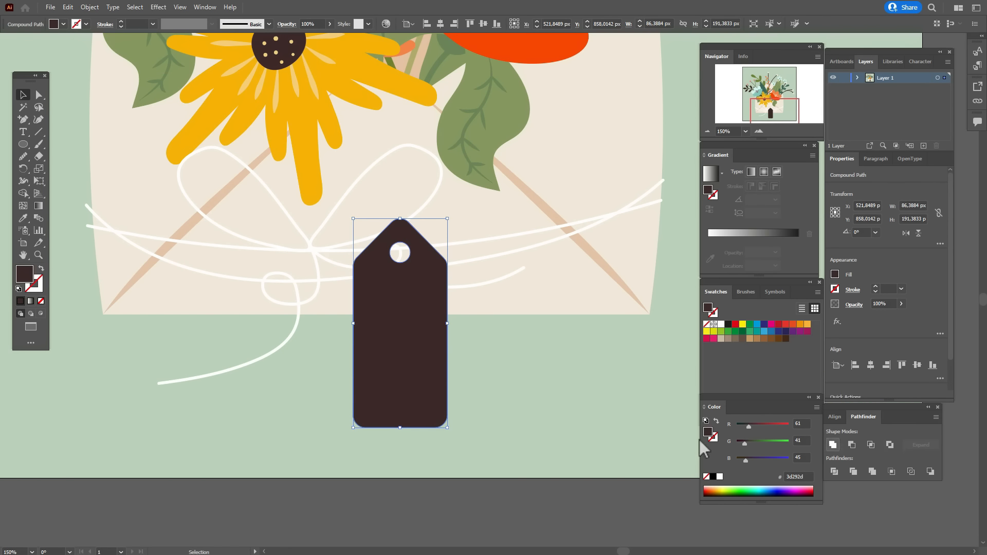
Step: Reduce the brown tag's corner rounding, rotate the tag about 49°, and position its pointed end beneath the bow's knot
{"action": "left_click", "coordinate": [39, 95]}
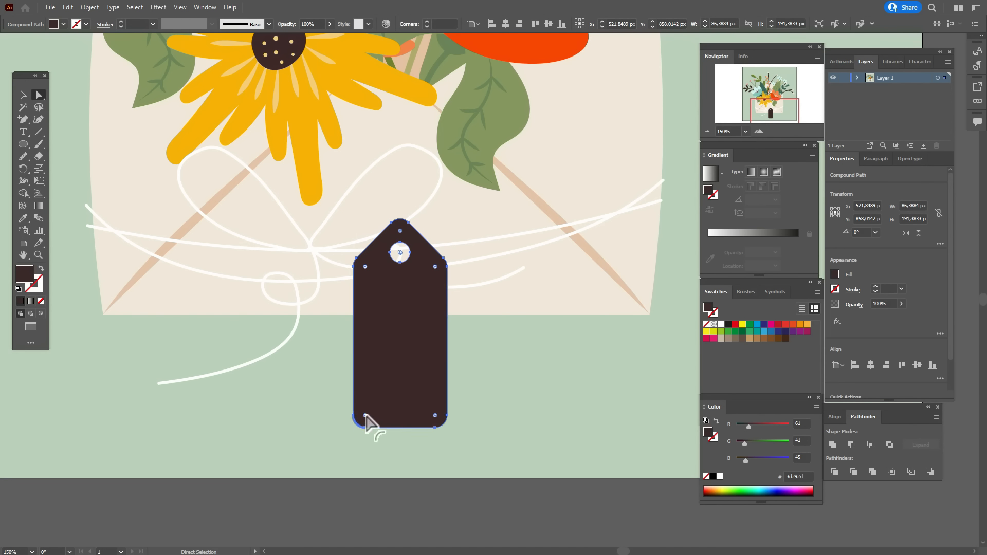
{"action": "left_click_drag", "start_coordinate": [367, 421], "coordinate": [363, 435]}
{"action": "left_click", "coordinate": [23, 94]}
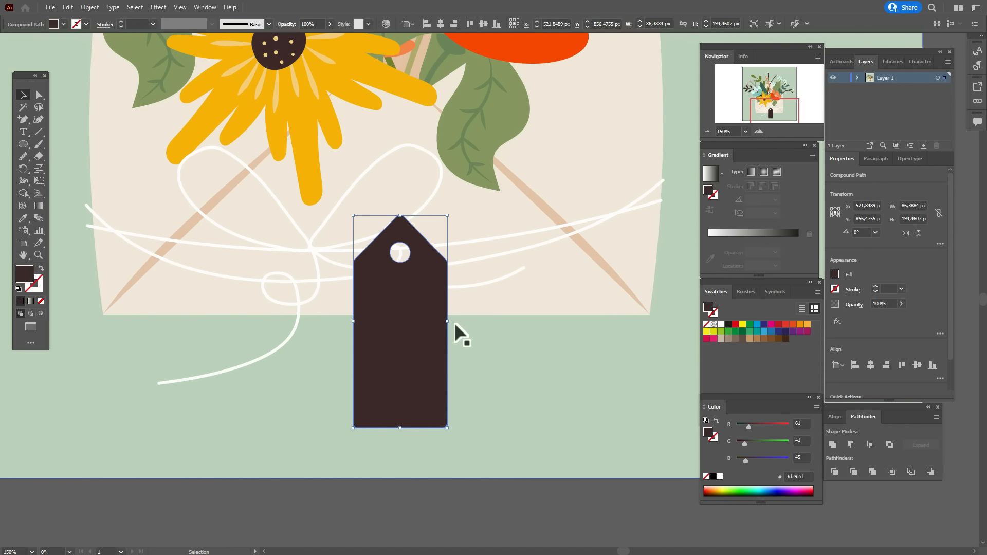
{"action": "left_click_drag", "start_coordinate": [452, 322], "coordinate": [464, 259]}
{"action": "mouse_move", "coordinate": [388, 312]}
{"action": "left_mouse_down"}
{"action": "mouse_move", "coordinate": [388, 331]}
{"action": "mouse_move", "coordinate": [386, 314]}
{"action": "left_mouse_up"}
Step: Bring the two loose looped string ends of the bow in front of the brown tag
{"action": "left_click", "coordinate": [401, 255]}
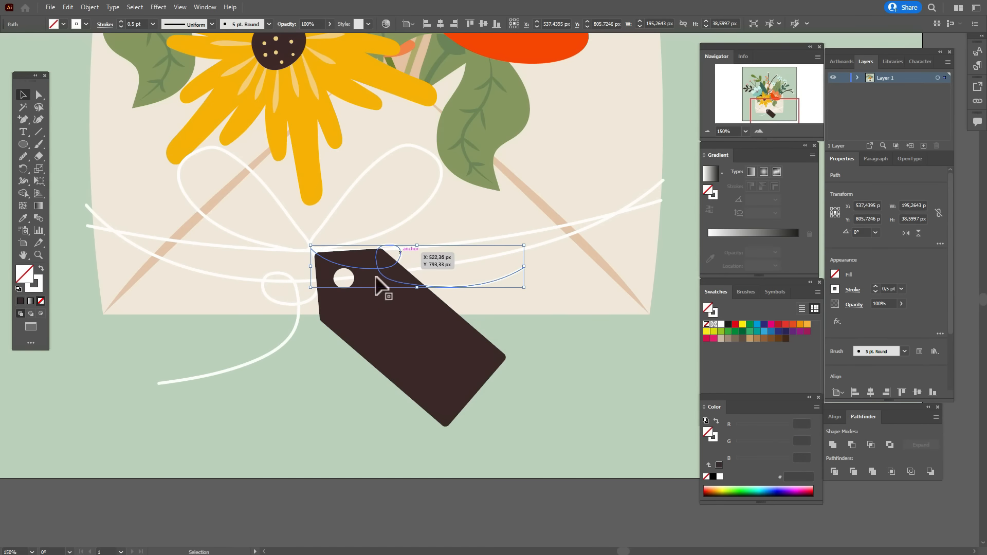
{"action": "left_click", "coordinate": [306, 301], "text": "shift"}
{"action": "right_click", "coordinate": [307, 302]}
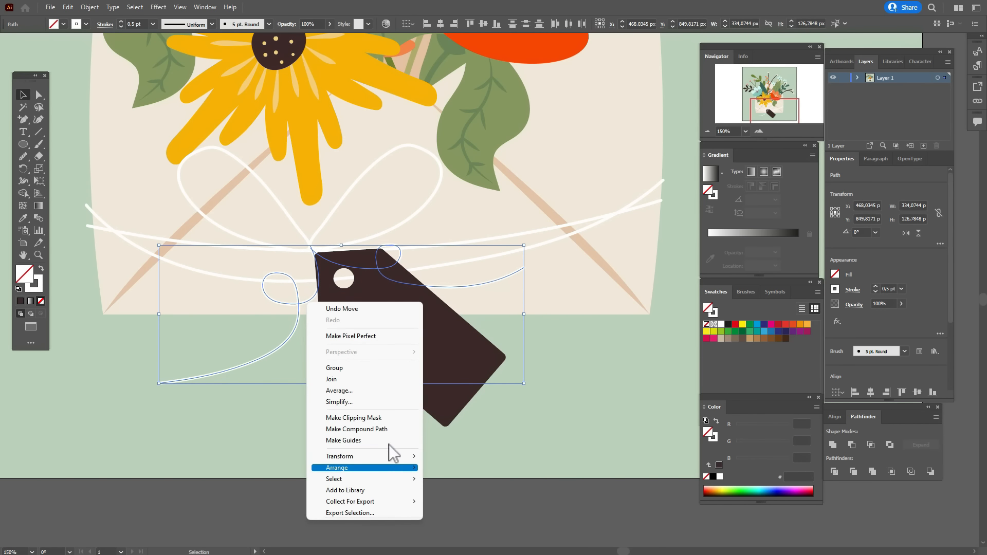
{"action": "mouse_move", "coordinate": [390, 467]}
{"action": "left_click", "coordinate": [465, 467]}
{"action": "left_click", "coordinate": [498, 504]}
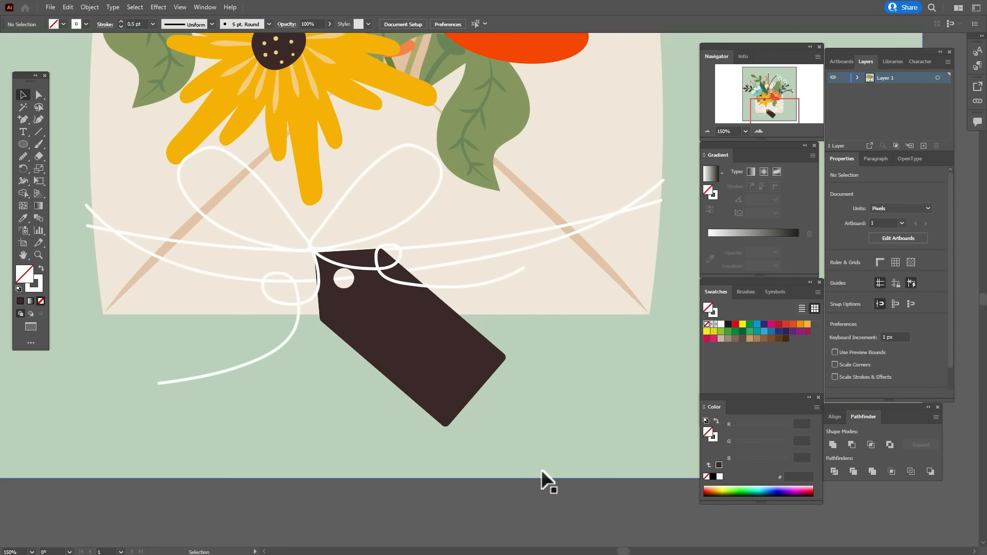
Step: Shift the tag slightly closer to the bow's knot and adjust its rotation to about 46.5°
{"action": "left_click", "coordinate": [329, 289], "text": "shift"}
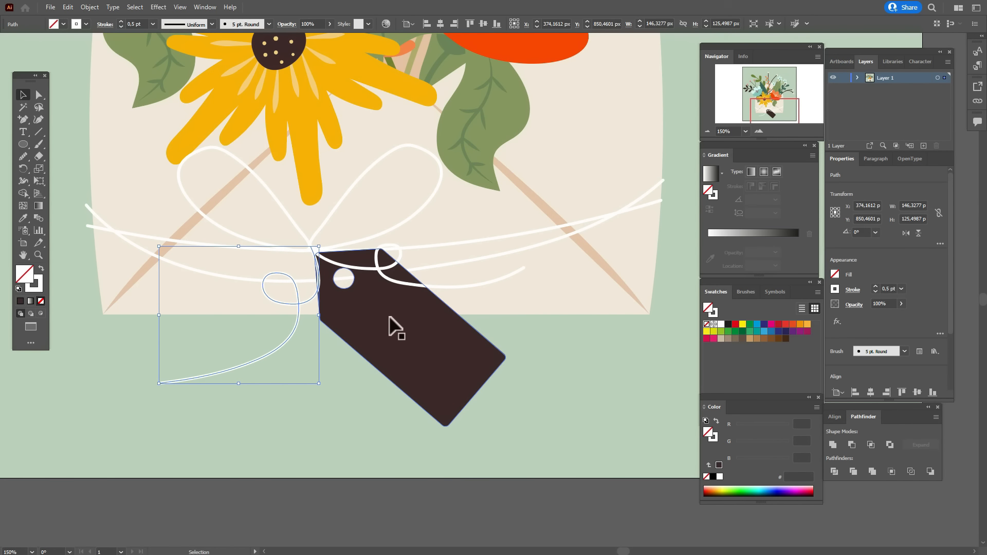
{"action": "left_click_drag", "start_coordinate": [389, 320], "coordinate": [385, 321]}
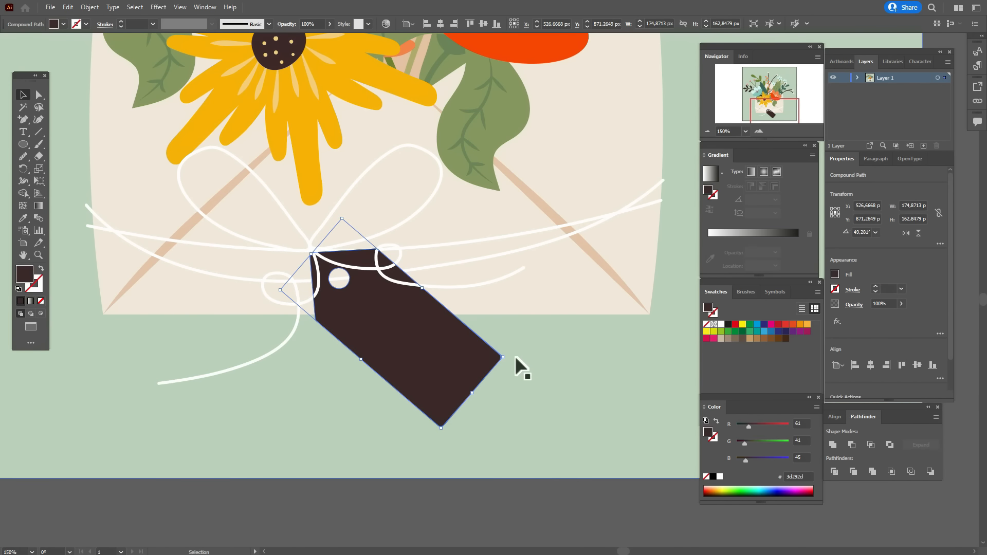
{"action": "left_click_drag", "start_coordinate": [508, 356], "coordinate": [456, 356]}
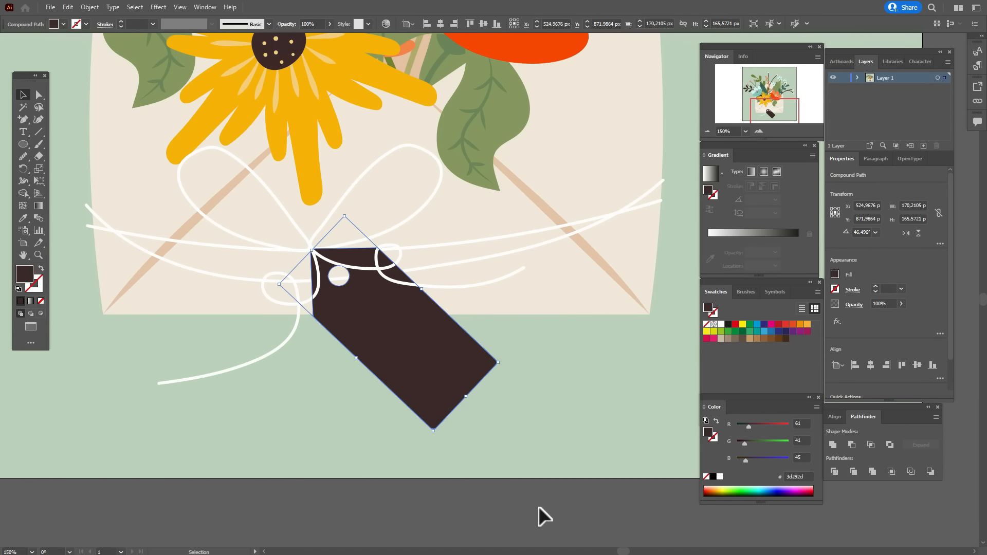
{"action": "left_click", "coordinate": [538, 506]}
Step: Create a text area about 261 by 88 px in the empty space below the envelope and enter "With Love"
{"action": "left_click", "coordinate": [23, 132]}
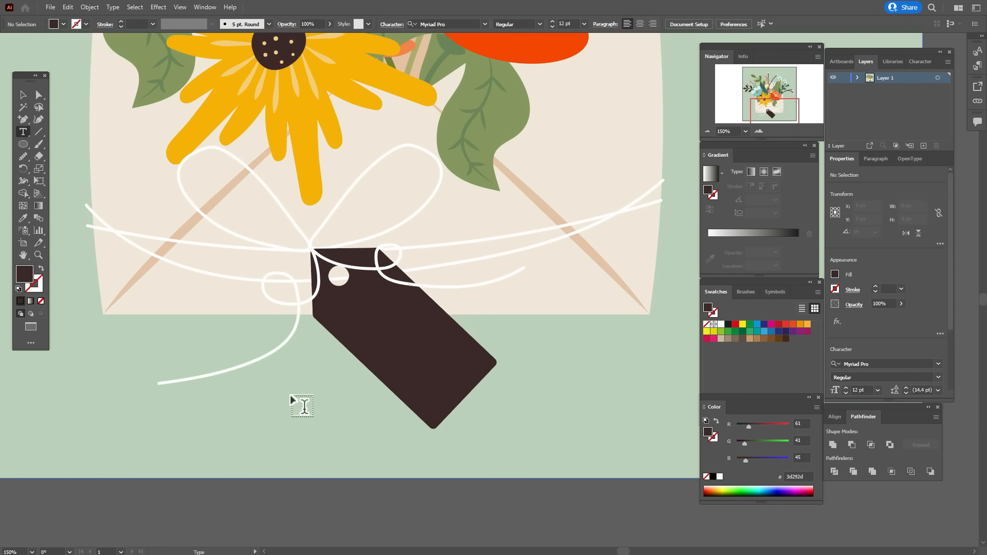
{"action": "left_click_drag", "start_coordinate": [72, 379], "coordinate": [341, 464]}
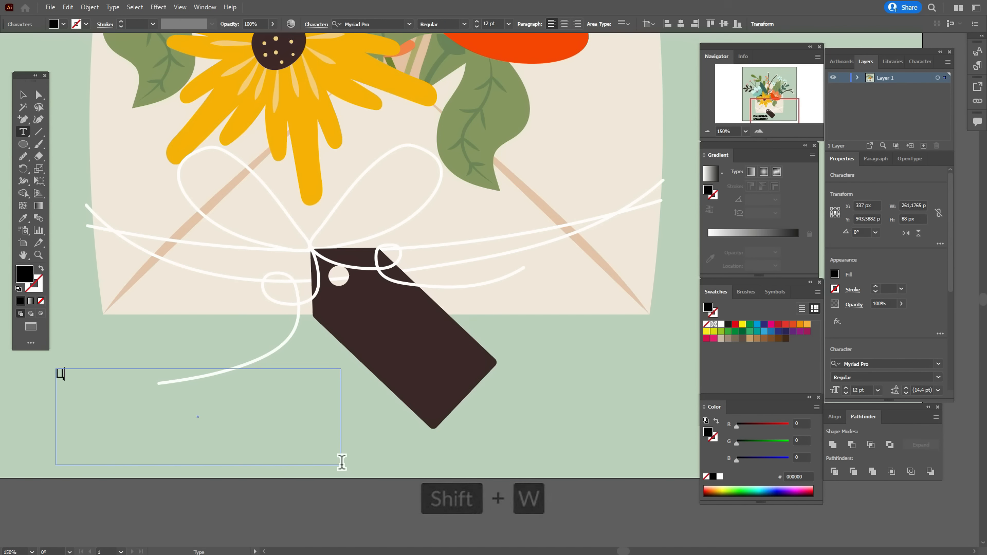
{"action": "key", "text": "Left"}
{"action": "type", "text": "W"}
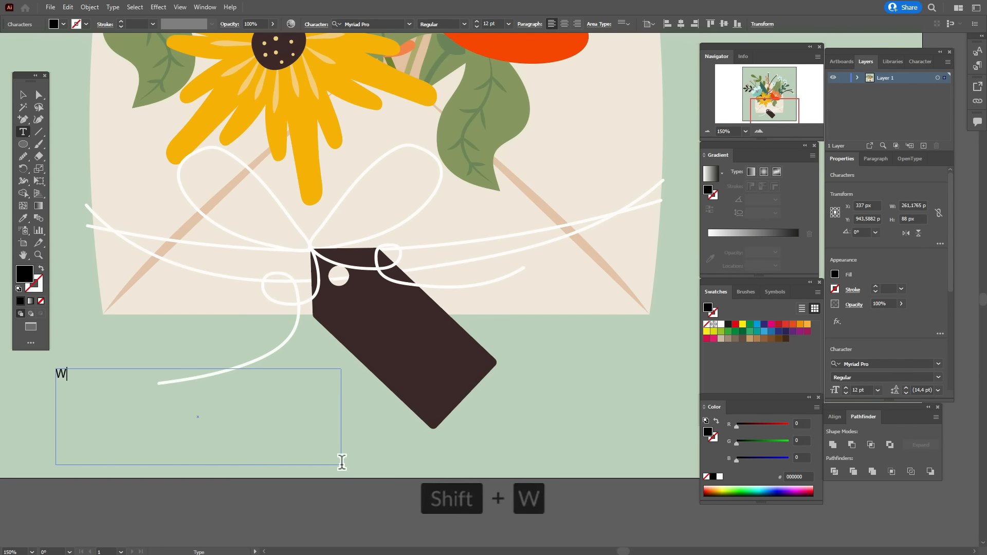
{"action": "type", "text": "ith"}
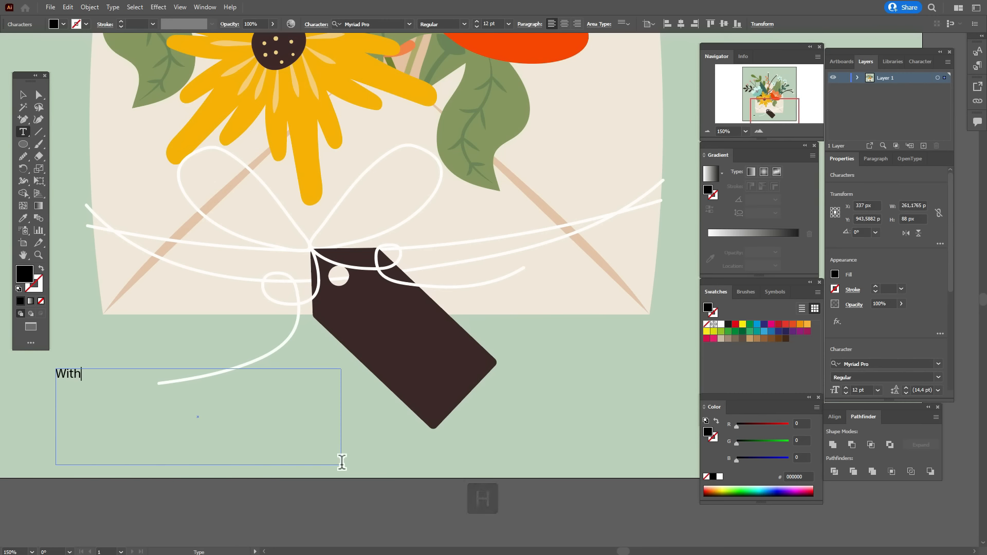
{"action": "type", "text": " Love"}
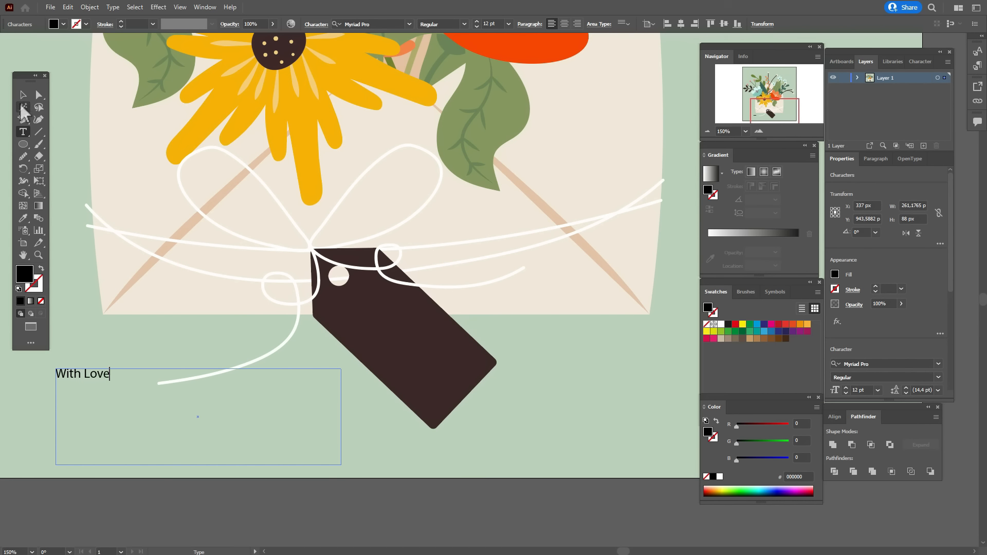
Step: Set the "With Love" text in the Amalfi Coast font and convert it to outlines
{"action": "left_click", "coordinate": [24, 97]}
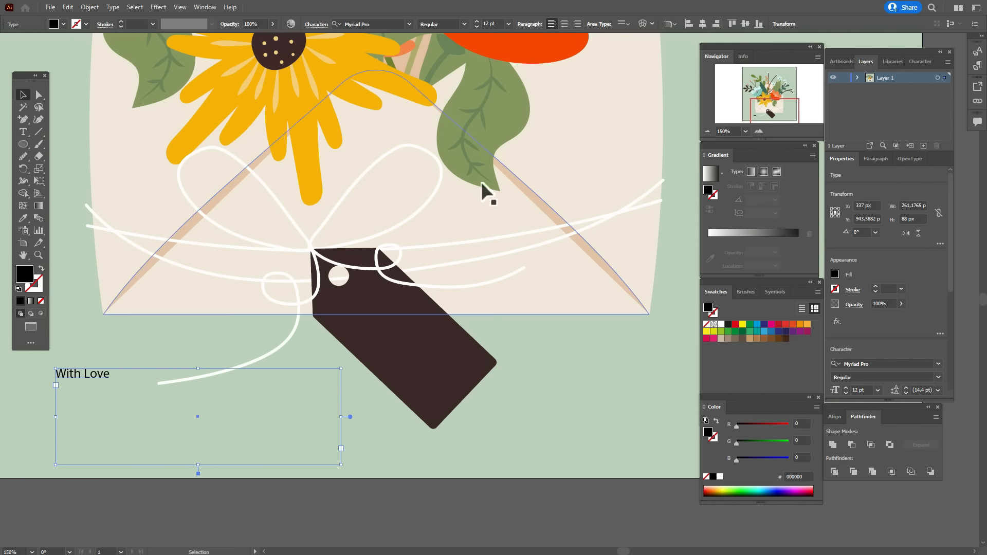
{"action": "left_click", "coordinate": [938, 363]}
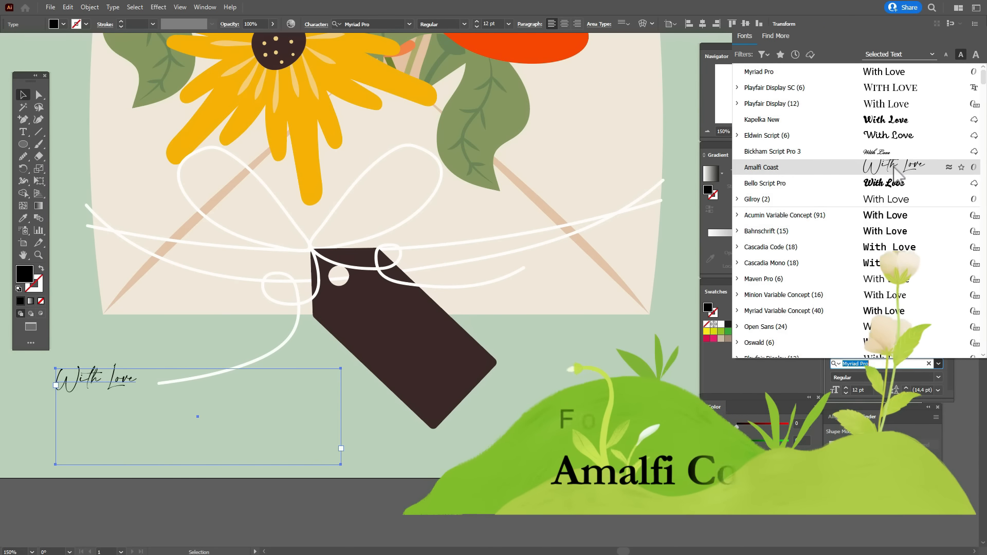
{"action": "left_click", "coordinate": [895, 172]}
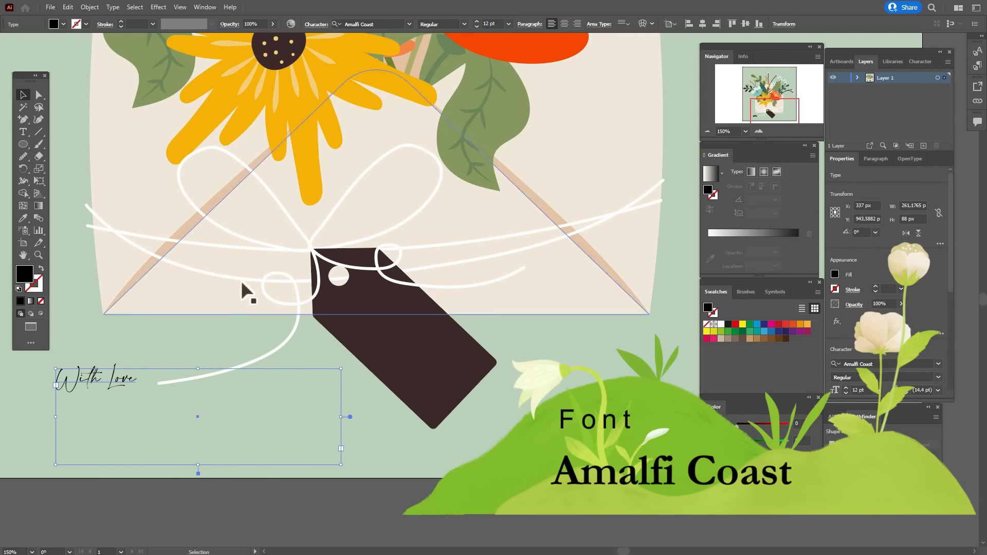
{"action": "right_click", "coordinate": [89, 429]}
{"action": "left_click", "coordinate": [133, 218]}
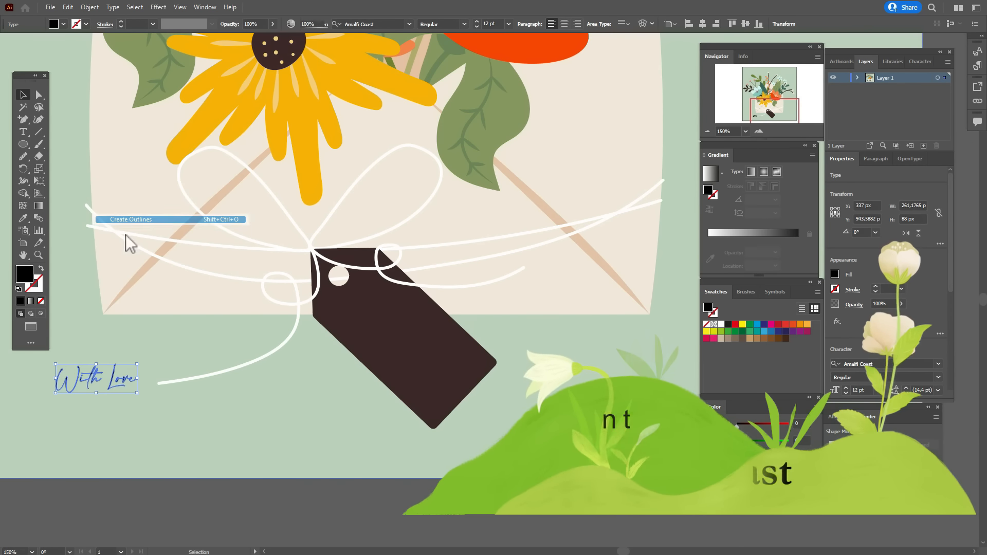
Step: Color the "With Love" lettering with the envelope's cream, then move, rotate and scale it to fit lengthwise on the brown tag
{"action": "left_click", "coordinate": [23, 218]}
{"action": "left_click", "coordinate": [117, 195]}
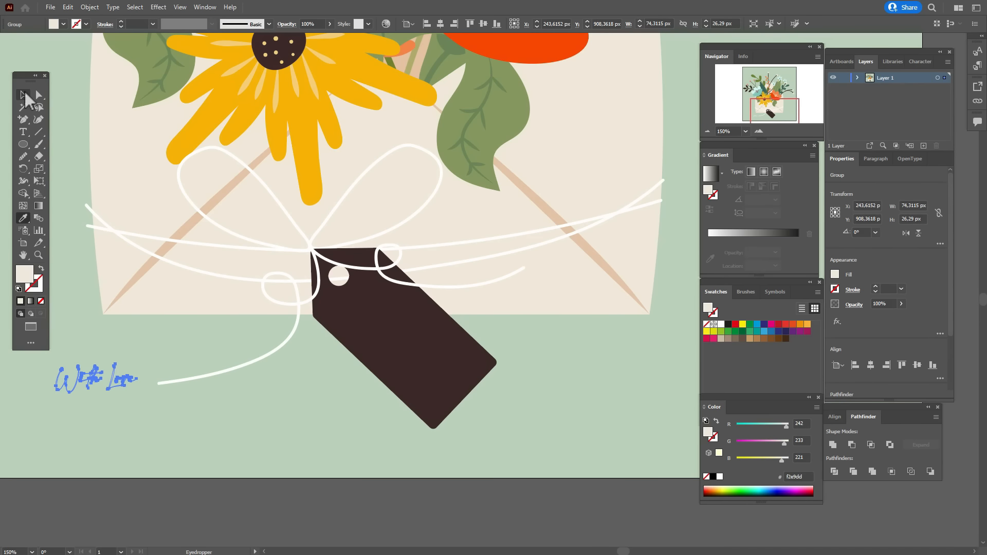
{"action": "left_click", "coordinate": [23, 95]}
{"action": "left_click_drag", "start_coordinate": [137, 378], "coordinate": [465, 392]}
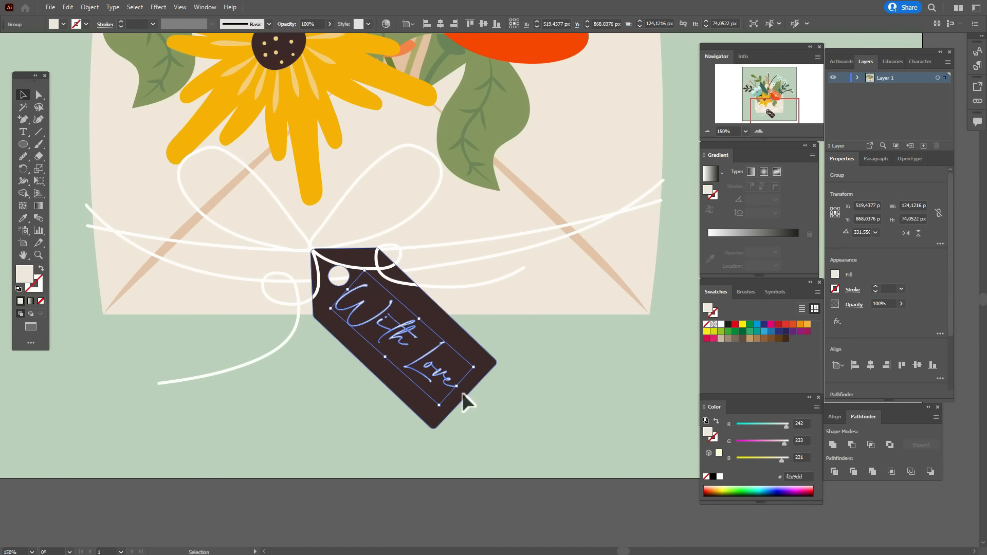
{"action": "left_click_drag", "start_coordinate": [347, 290], "coordinate": [385, 320]}
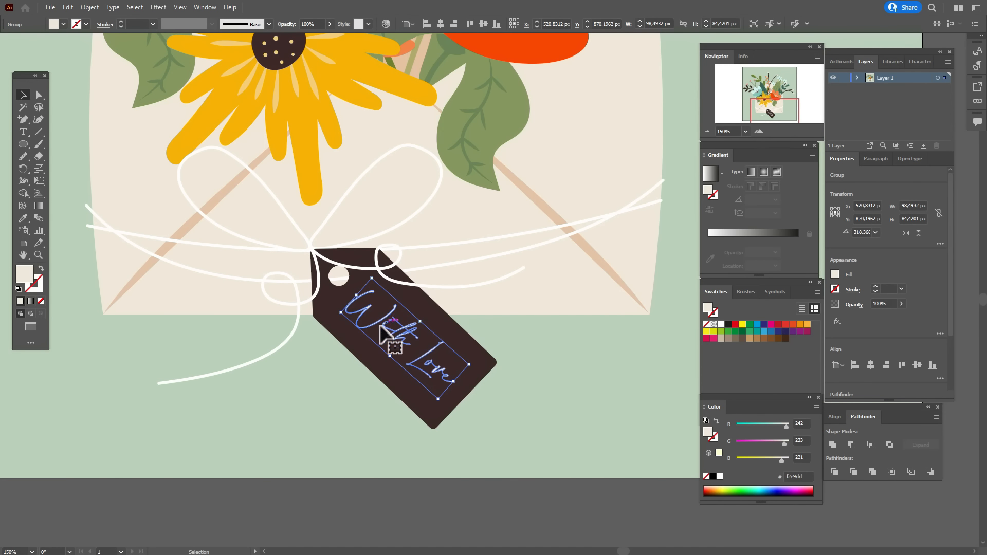
Step: Narrow the two long horizontal strings together so their left ends stop at the envelope's edge
{"action": "left_click", "coordinate": [97, 227]}
{"action": "left_click", "coordinate": [97, 218], "text": "shift"}
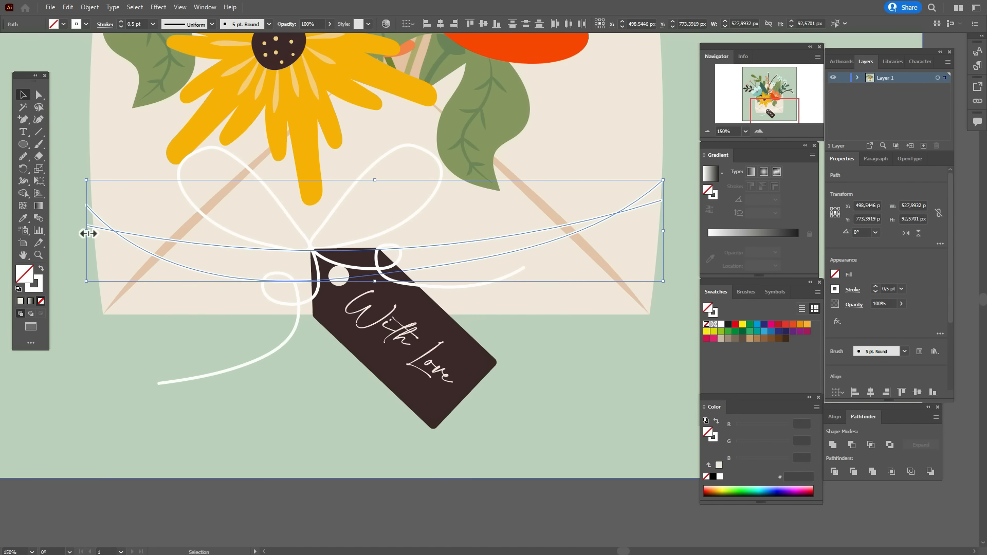
{"action": "left_click_drag", "start_coordinate": [92, 230], "coordinate": [90, 230]}
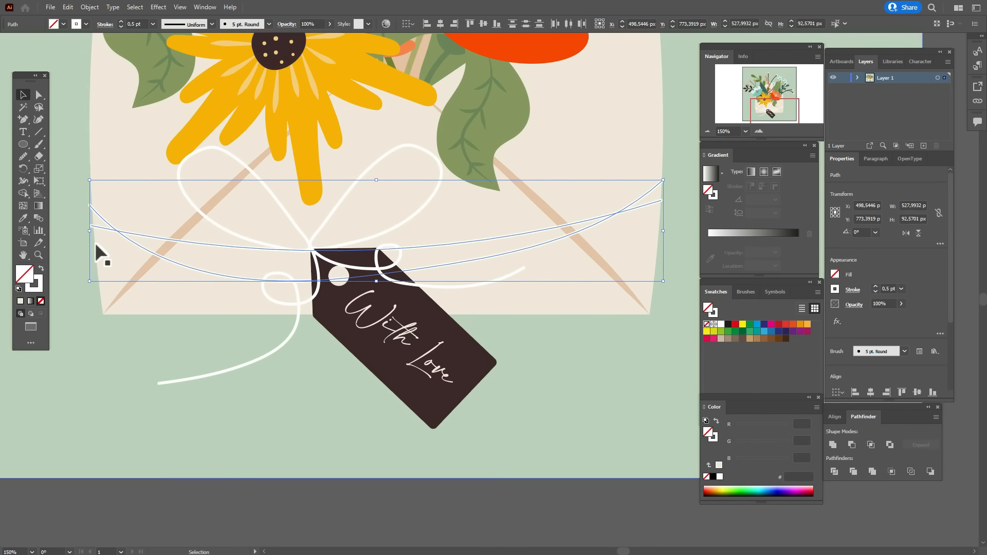
{"action": "left_click", "coordinate": [439, 493]}
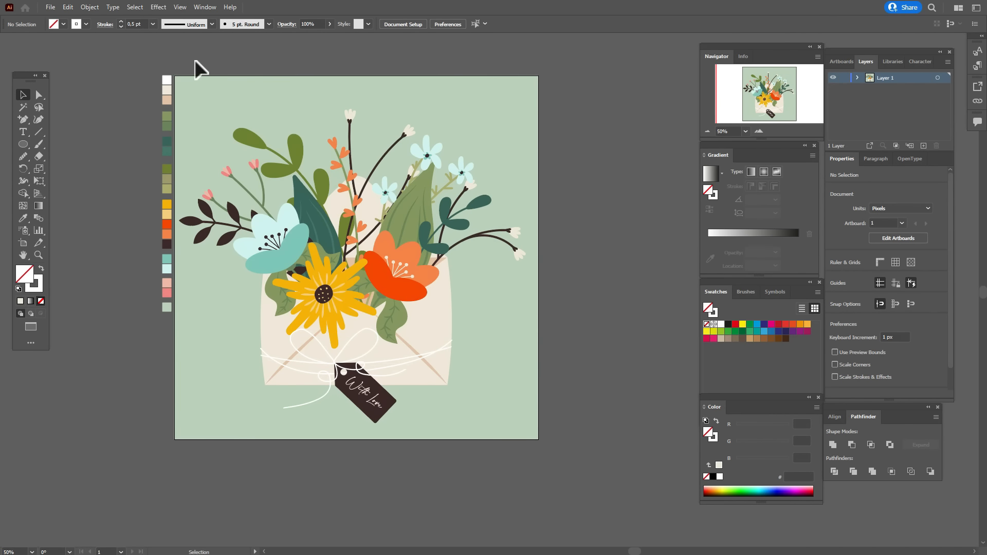
Step: Group the whole envelope bouquet, scale it down to about 866 by 786 px, and reposition it near the artboard's center
{"action": "left_click_drag", "start_coordinate": [524, 458], "coordinate": [525, 462]}
{"action": "key", "text": "ctrl+g"}
{"action": "left_click_drag", "start_coordinate": [352, 109], "coordinate": [354, 138]}
{"action": "mouse_move", "coordinate": [376, 294]}
{"action": "left_mouse_down"}
{"action": "mouse_move", "coordinate": [381, 268]}
{"action": "mouse_move", "coordinate": [378, 276]}
{"action": "left_mouse_up"}
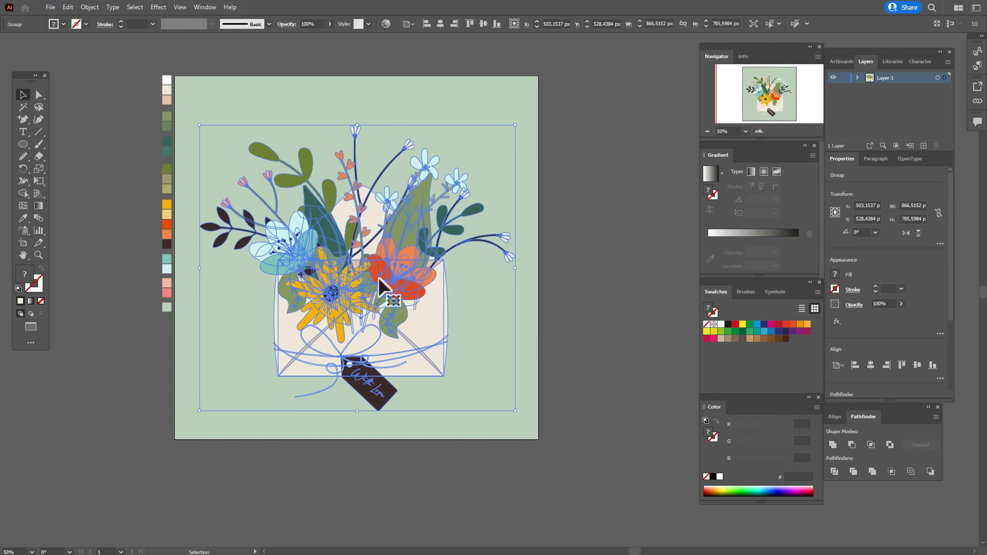
{"action": "left_click", "coordinate": [571, 276]}
Step: Scatter small white circles, about 13 to 19 px in diameter, around the flowers and foliage on the green background
{"action": "left_click", "coordinate": [25, 217]}
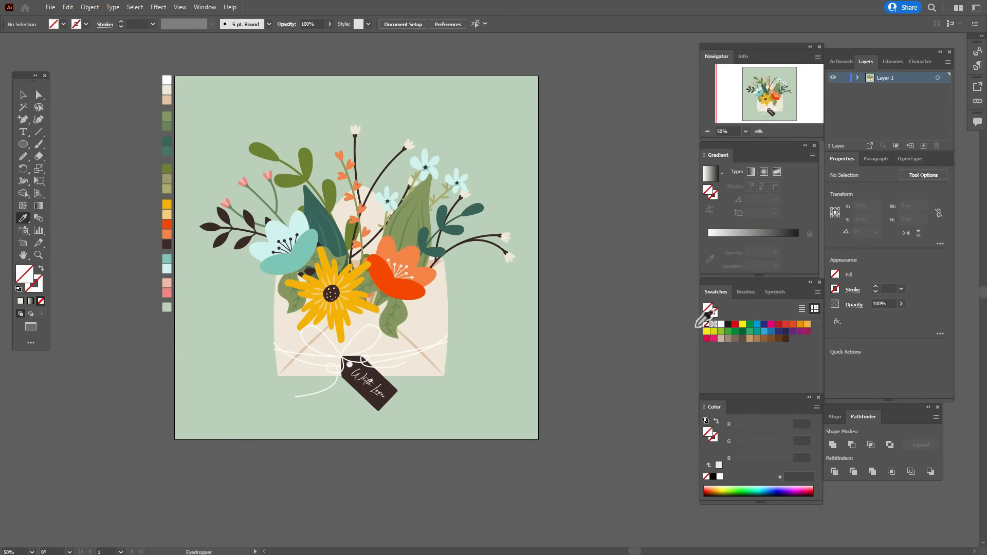
{"action": "left_click", "coordinate": [721, 324]}
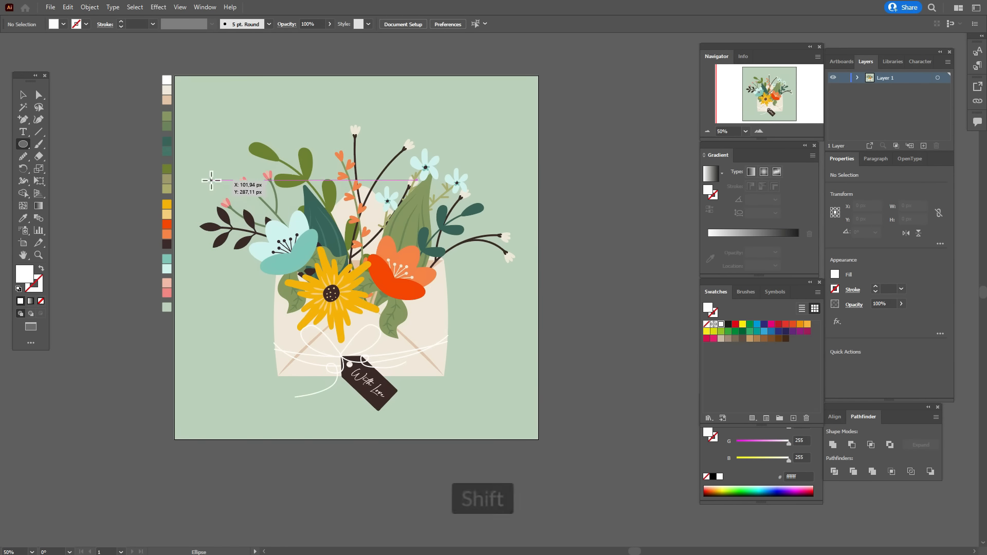
{"action": "left_click_drag", "start_coordinate": [214, 179], "coordinate": [223, 193]}
{"action": "left_click_drag", "start_coordinate": [244, 265], "coordinate": [245, 266]}
{"action": "left_click_drag", "start_coordinate": [284, 201], "coordinate": [289, 206]}
{"action": "left_click_drag", "start_coordinate": [325, 122], "coordinate": [329, 126]}
{"action": "left_click_drag", "start_coordinate": [316, 136], "coordinate": [322, 141]}
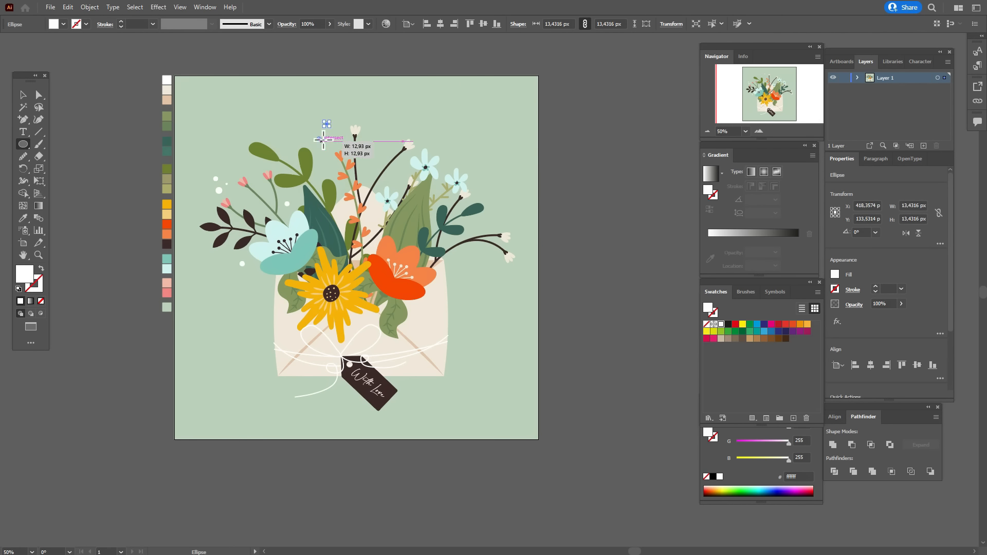
{"action": "left_click_drag", "start_coordinate": [442, 148], "coordinate": [443, 148]}
{"action": "left_click_drag", "start_coordinate": [460, 268], "coordinate": [465, 273]}
{"action": "left_click_drag", "start_coordinate": [491, 219], "coordinate": [494, 221]}
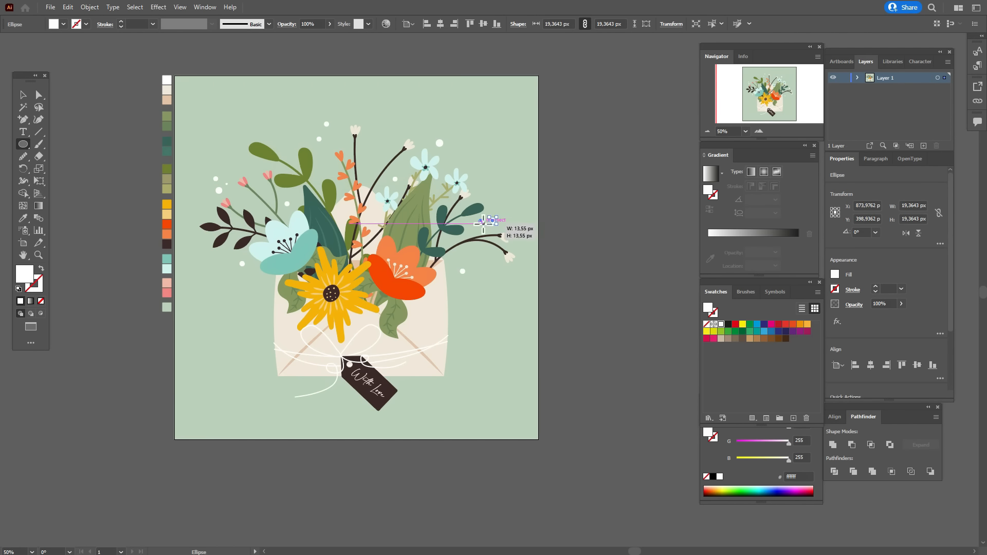
Step: Delete the column of color palette squares beside the artboard
{"action": "left_click", "coordinate": [23, 94]}
{"action": "left_click", "coordinate": [90, 106]}
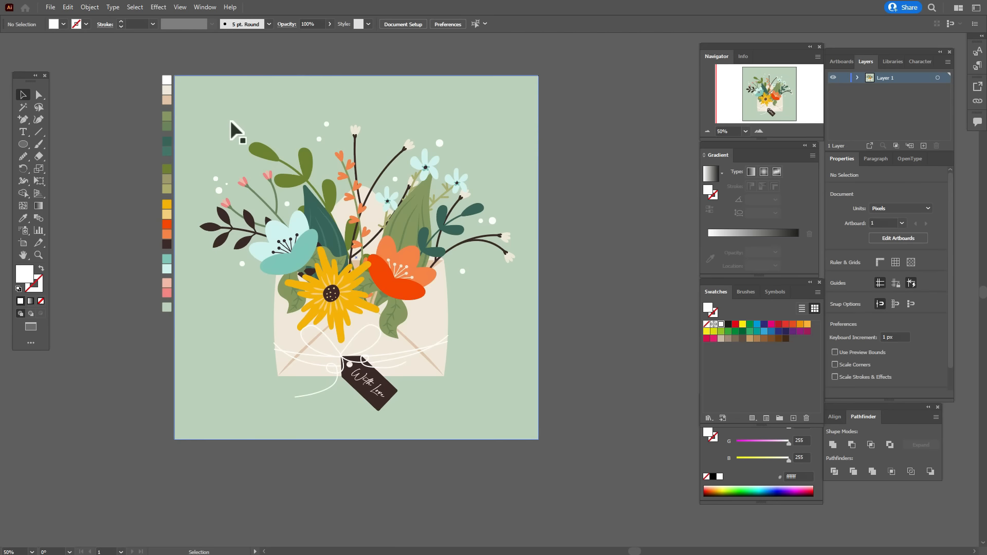
{"action": "left_click_drag", "start_coordinate": [132, 52], "coordinate": [167, 248]}
{"action": "left_click_drag", "start_coordinate": [166, 312], "coordinate": [165, 319]}
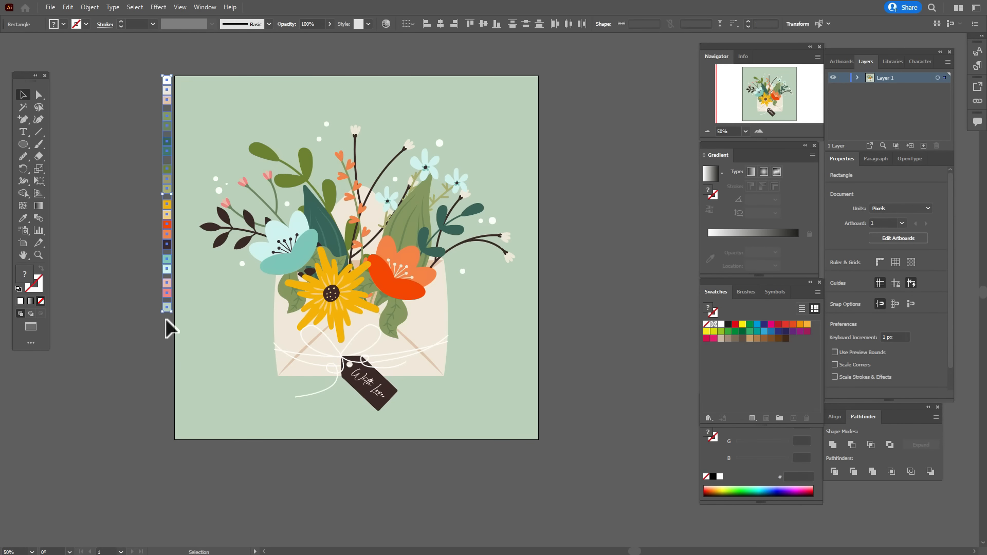
{"action": "key", "text": "Delete"}
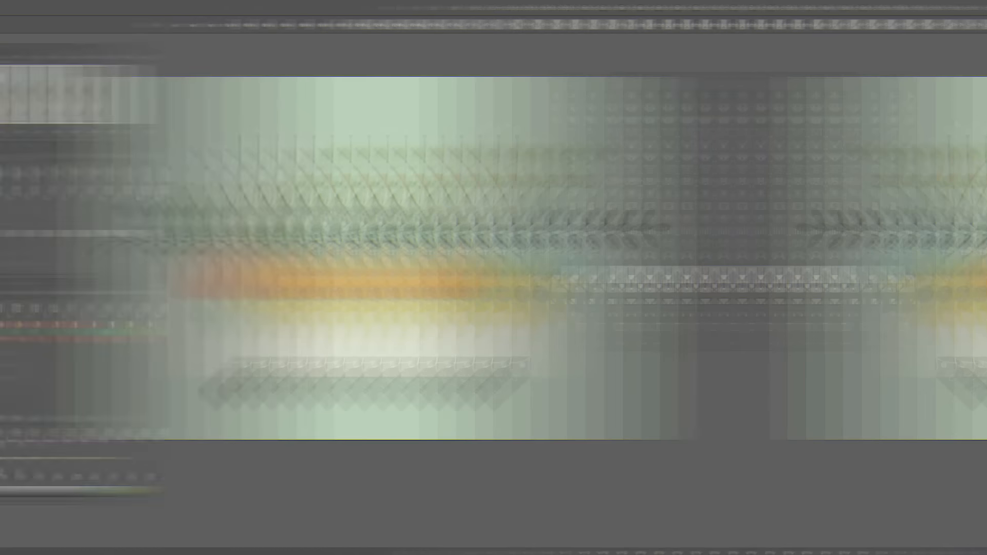